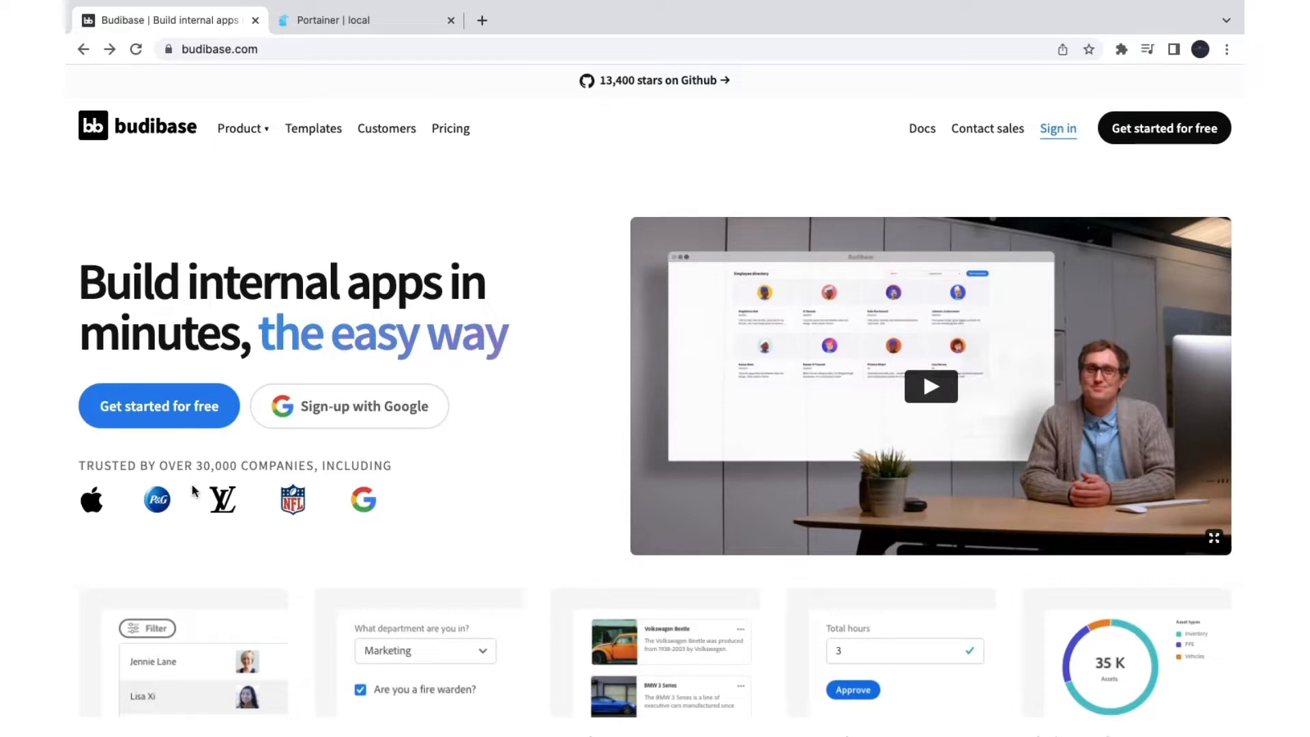
Step: Scroll the Budibase homepage past the low-code feature cards, highlighting the 'Automations included' heading
{"action": "scroll", "coordinate": [219, 519], "scroll_direction": "down", "scroll_amount": 4}
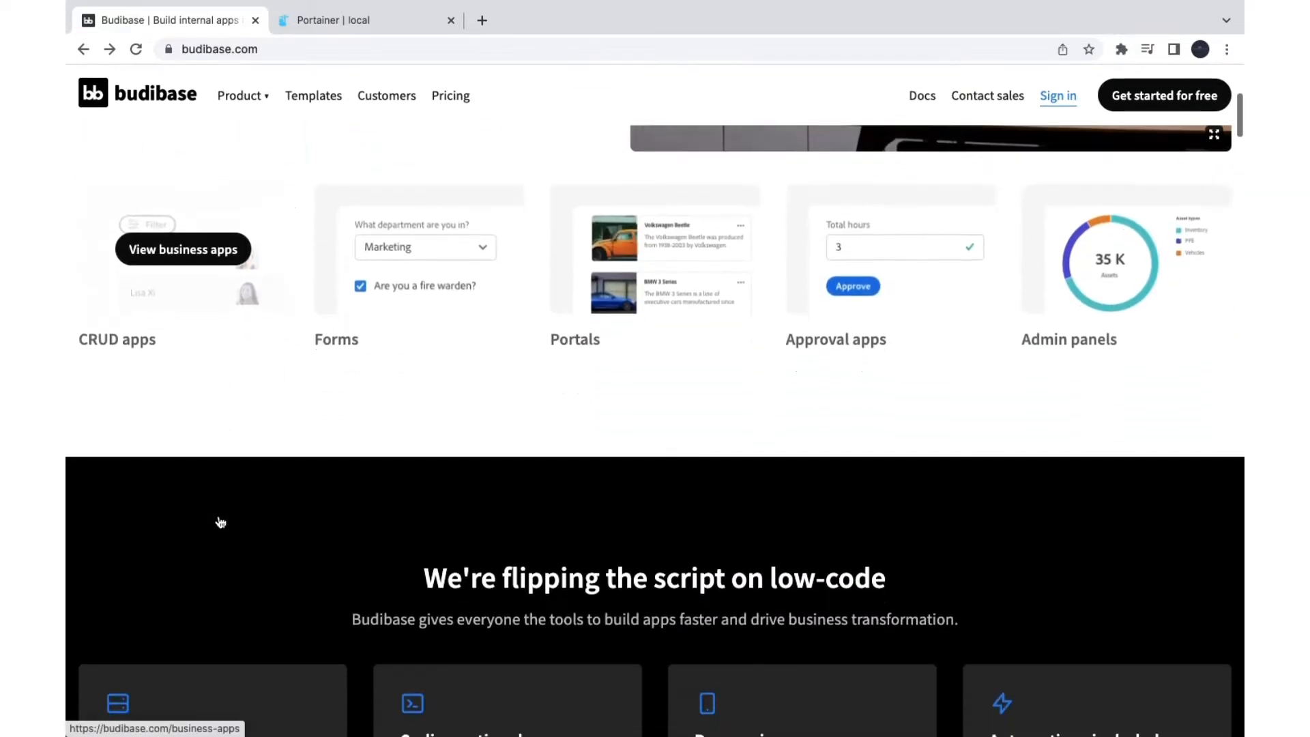
{"action": "scroll", "coordinate": [114, 476], "scroll_direction": "up", "scroll_amount": 3}
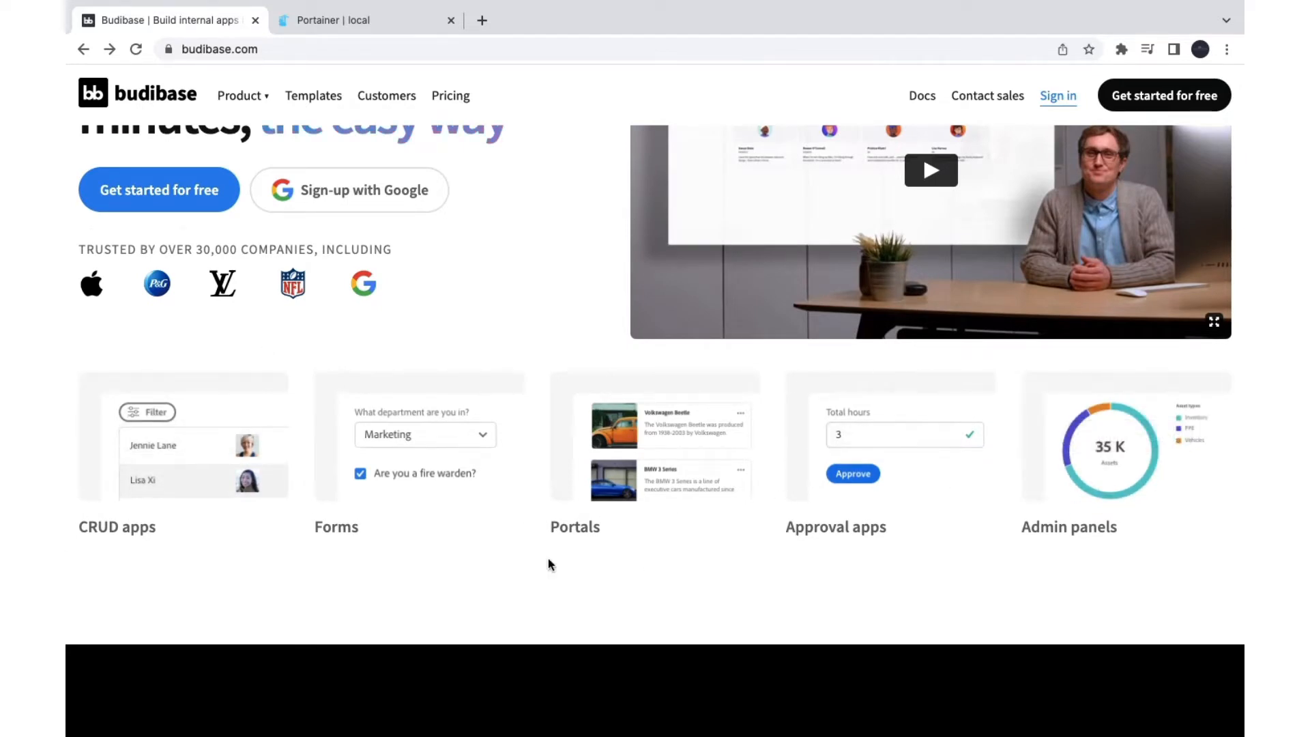
{"action": "scroll", "coordinate": [549, 563], "scroll_direction": "up", "scroll_amount": 1}
{"action": "scroll", "coordinate": [549, 564], "scroll_direction": "down", "scroll_amount": 10}
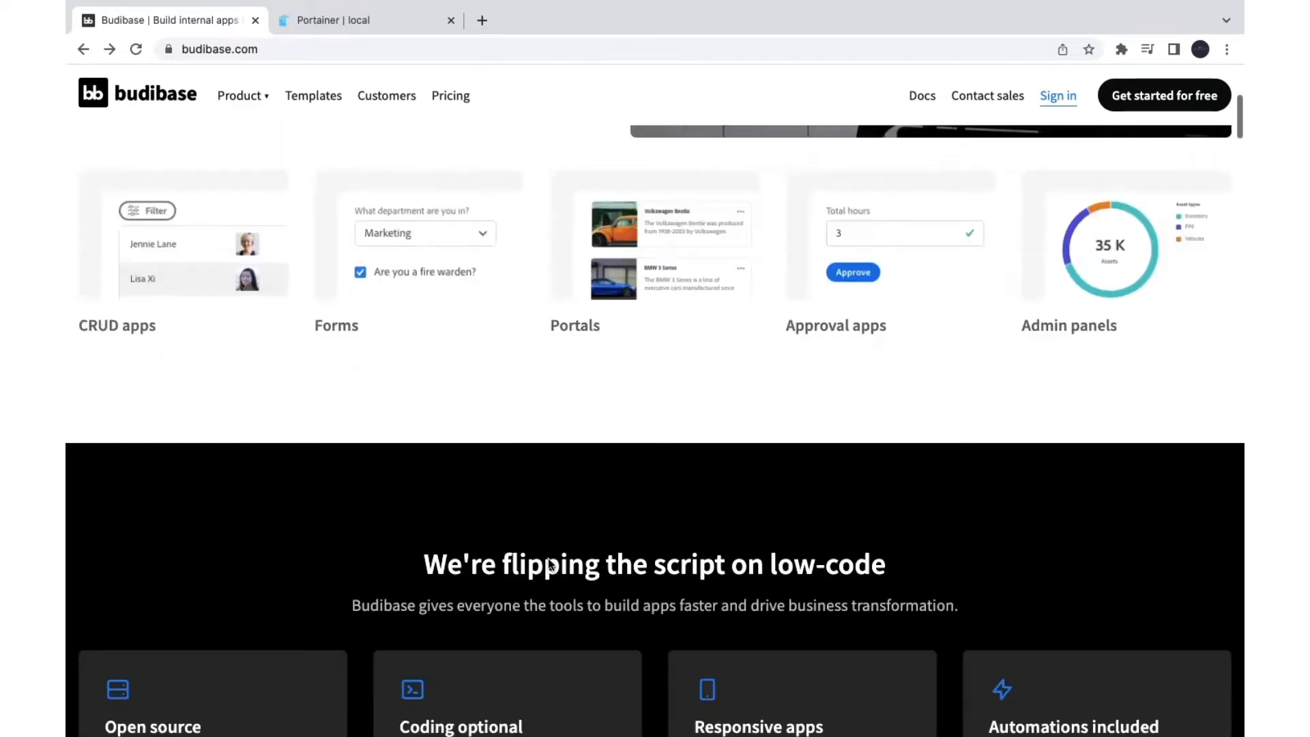
{"action": "scroll", "coordinate": [260, 490], "scroll_direction": "up", "scroll_amount": 2}
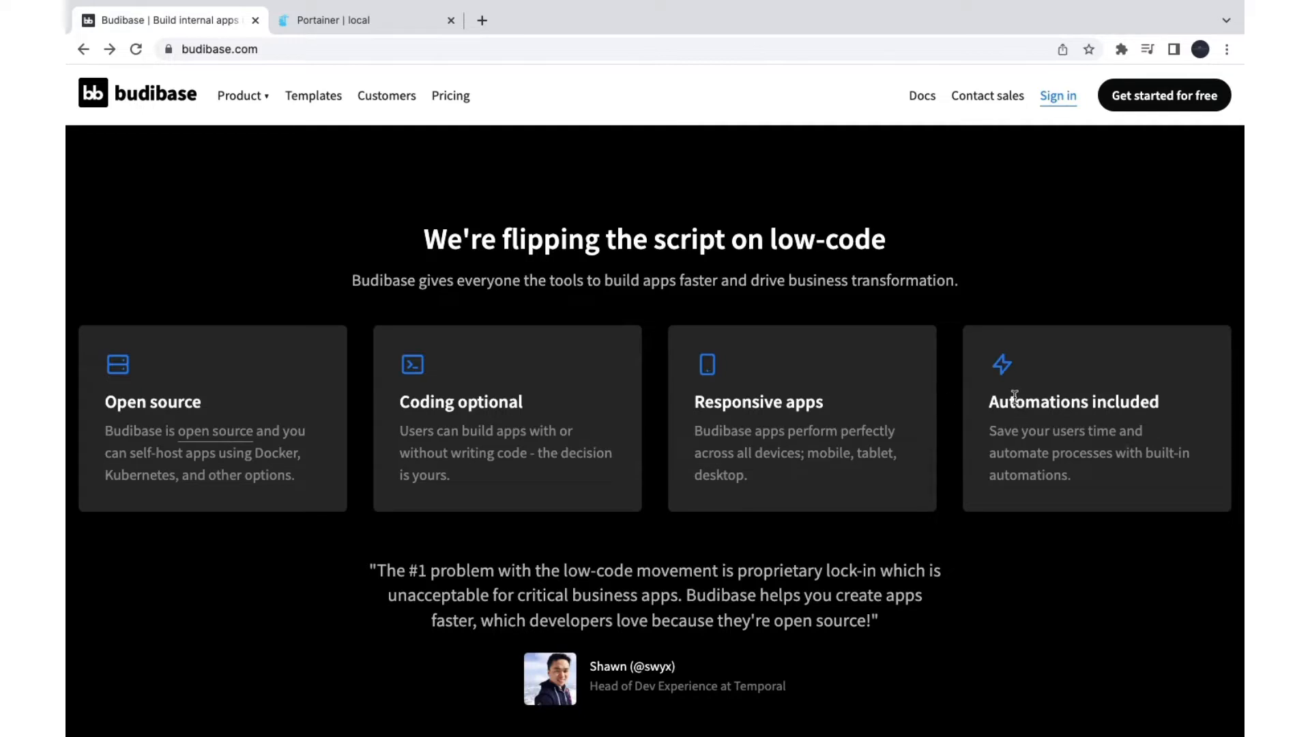
{"action": "left_click_drag", "start_coordinate": [1015, 402], "coordinate": [1122, 402]}
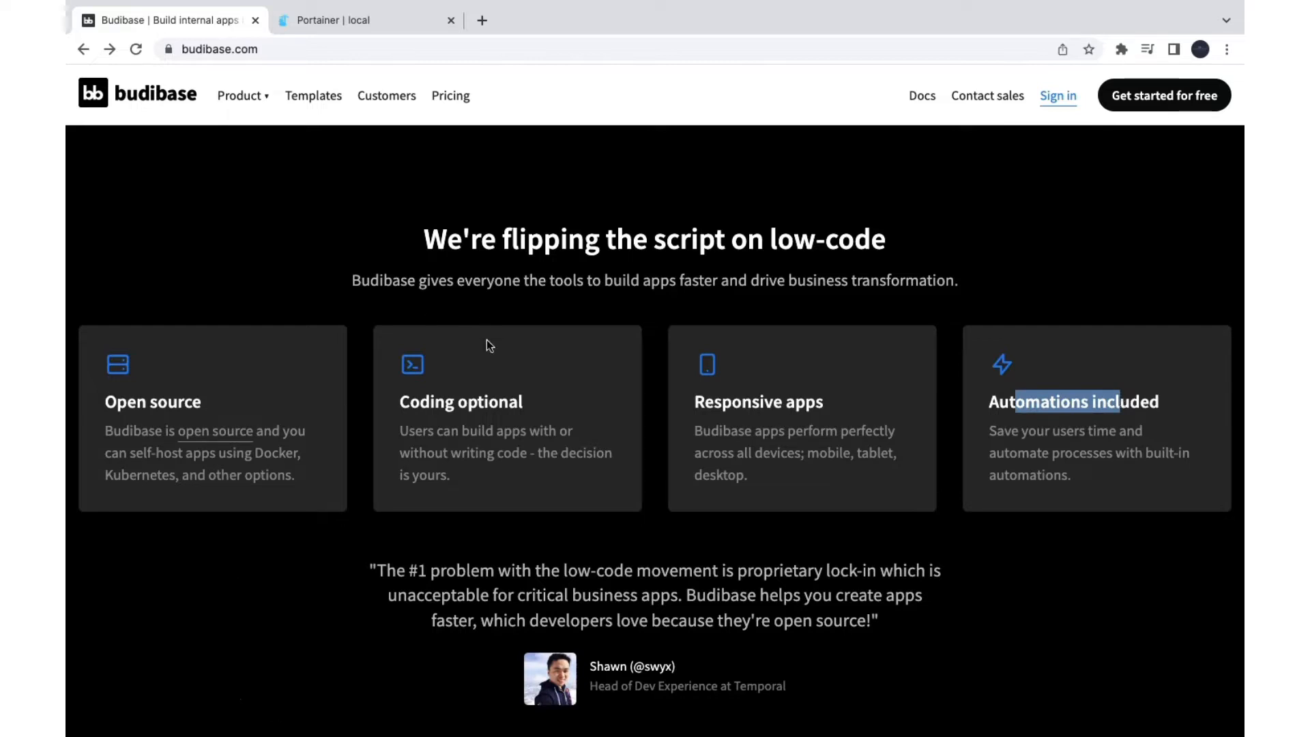
{"action": "left_click_drag", "start_coordinate": [168, 401], "coordinate": [183, 403]}
{"action": "scroll", "coordinate": [182, 403], "scroll_direction": "down", "scroll_amount": 1}
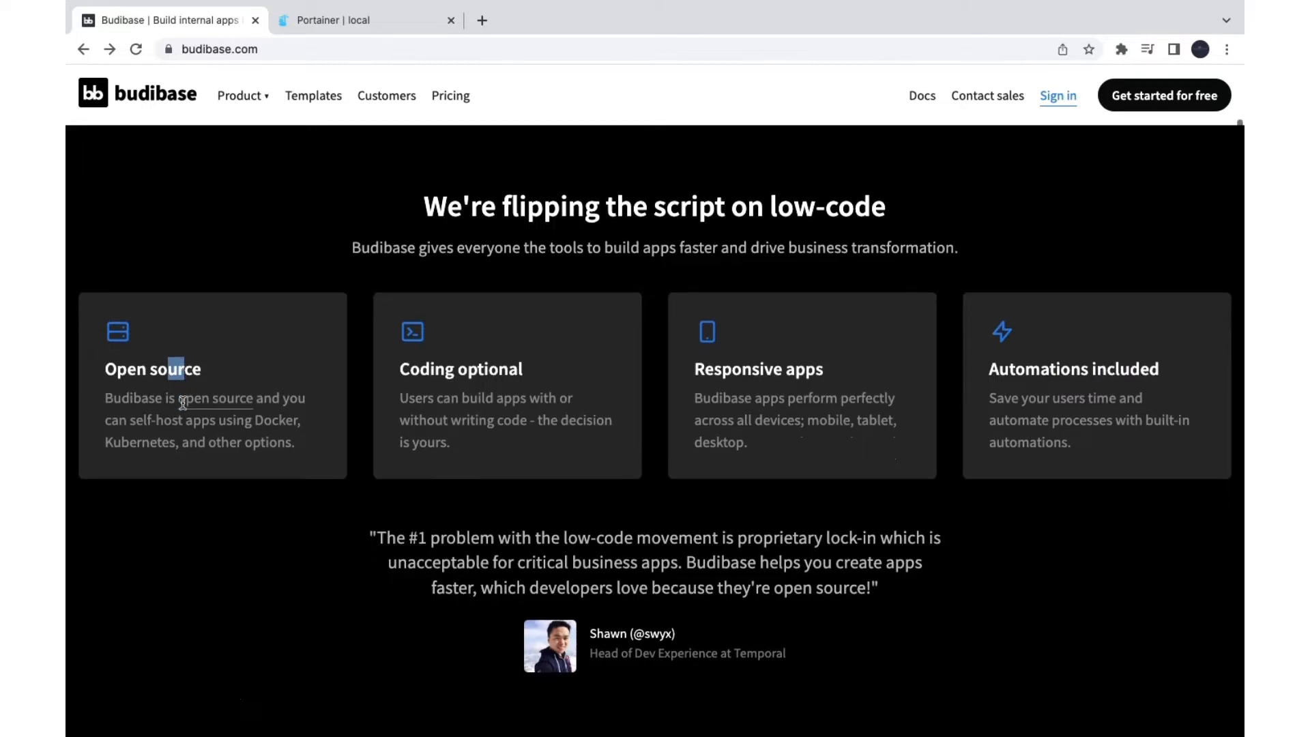
{"action": "scroll", "coordinate": [181, 401], "scroll_direction": "down", "scroll_amount": 10}
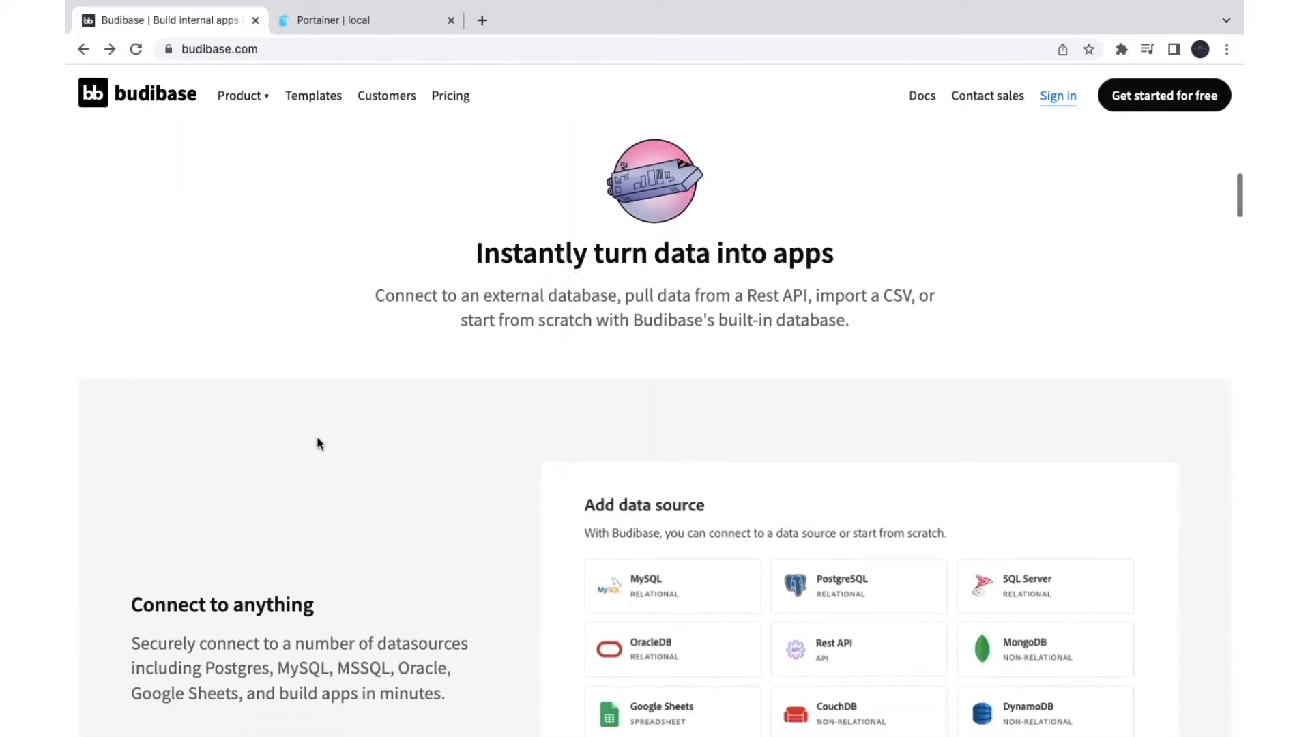
Step: Scroll down the homepage through the data-source, design and building-block sections
{"action": "scroll", "coordinate": [316, 443], "scroll_direction": "down", "scroll_amount": 5}
{"action": "scroll", "coordinate": [513, 322], "scroll_direction": "up", "scroll_amount": 2}
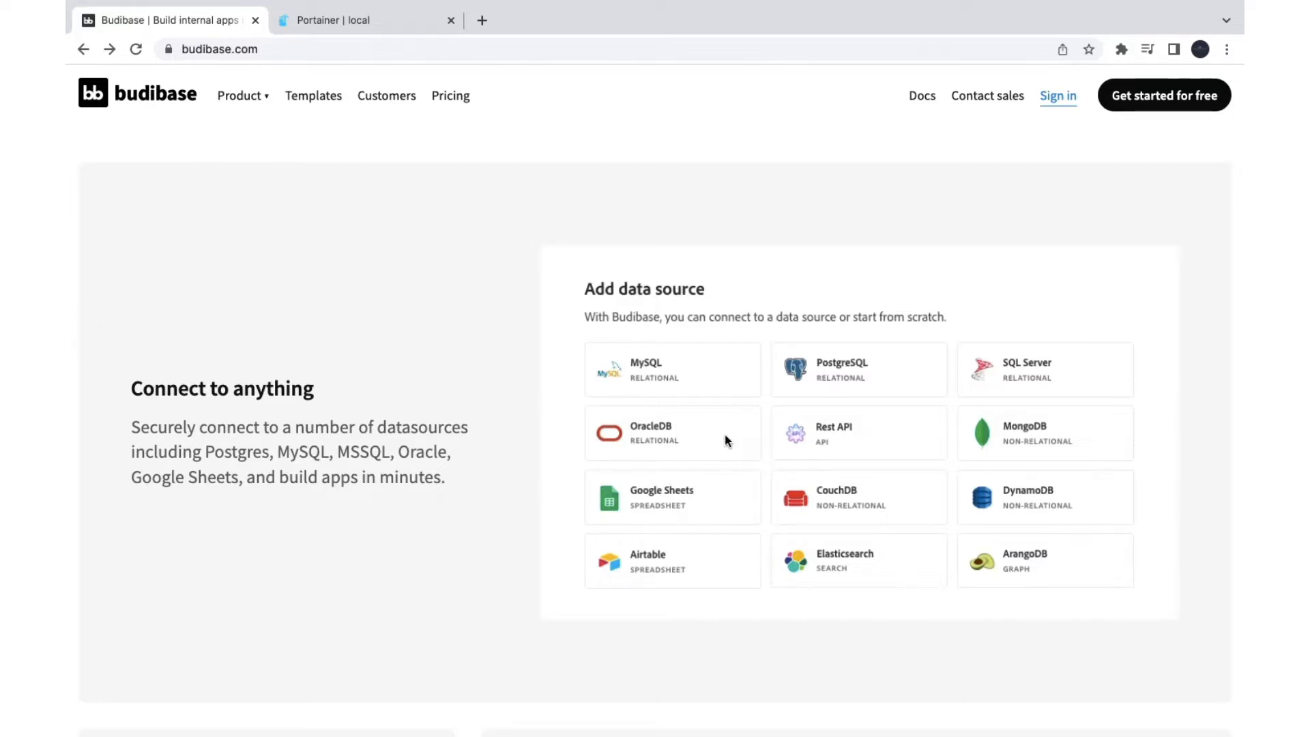
{"action": "scroll", "coordinate": [725, 439], "scroll_direction": "down", "scroll_amount": 7}
{"action": "scroll", "coordinate": [730, 421], "scroll_direction": "down", "scroll_amount": 2}
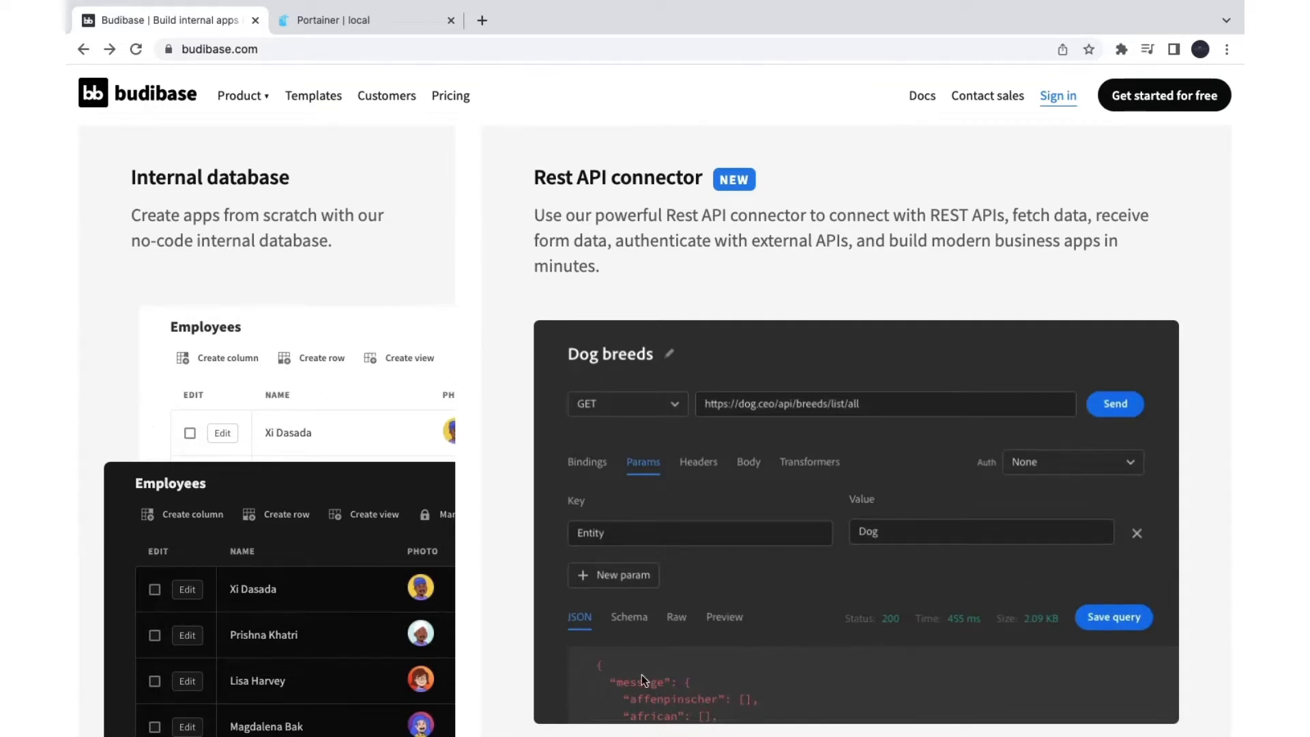
{"action": "scroll", "coordinate": [609, 569], "scroll_direction": "down", "scroll_amount": 10}
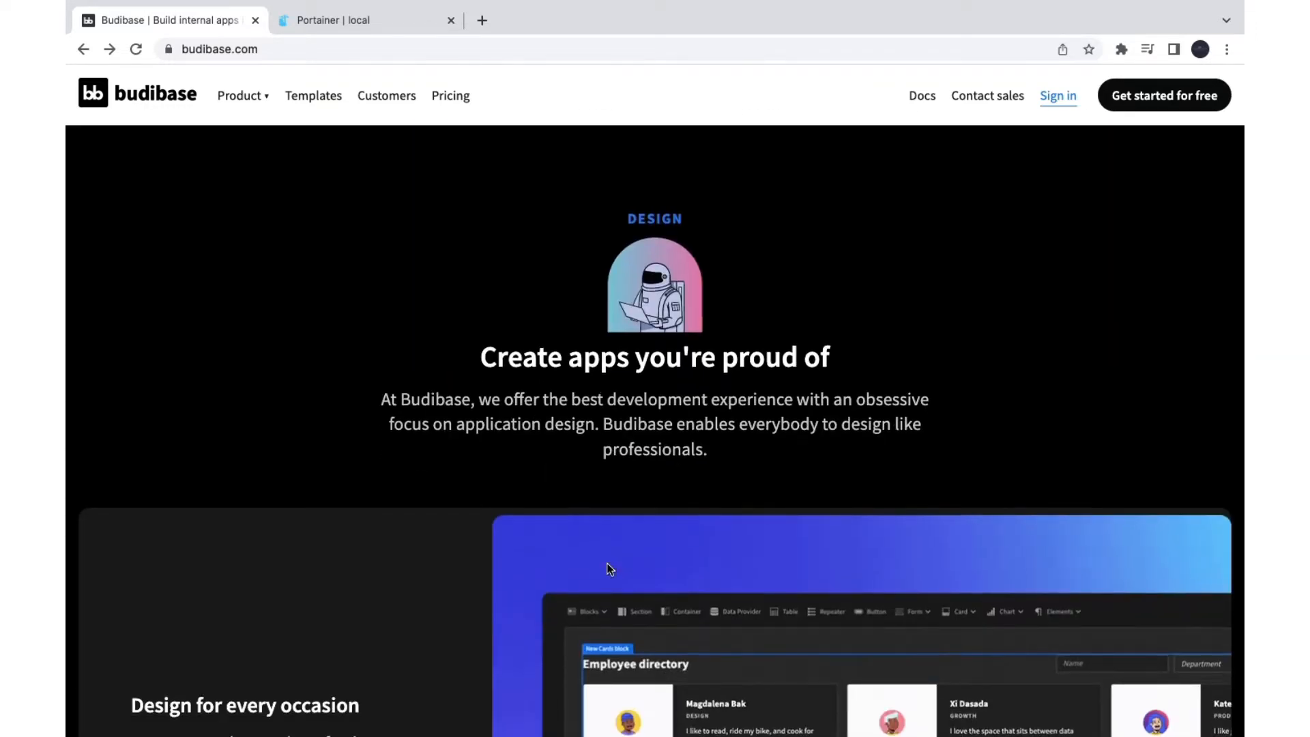
{"action": "scroll", "coordinate": [610, 568], "scroll_direction": "down", "scroll_amount": 4}
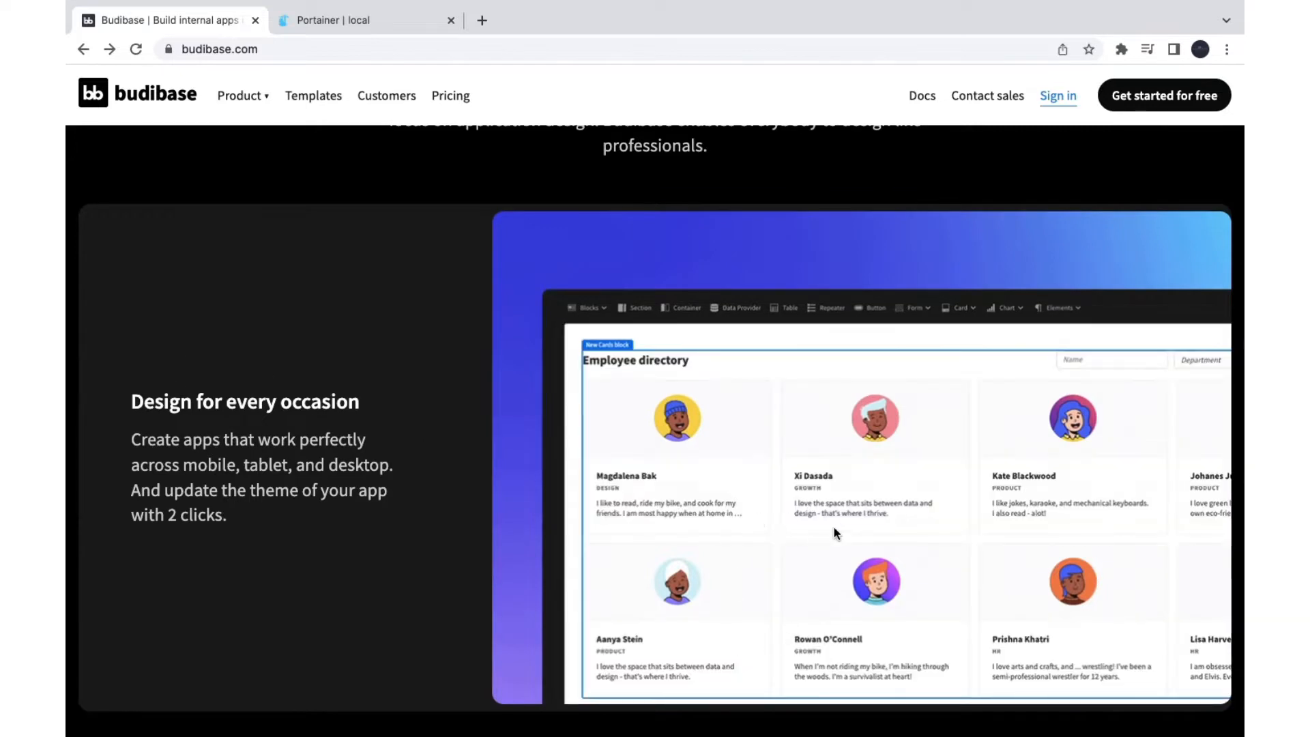
{"action": "scroll", "coordinate": [834, 528], "scroll_direction": "down", "scroll_amount": 2}
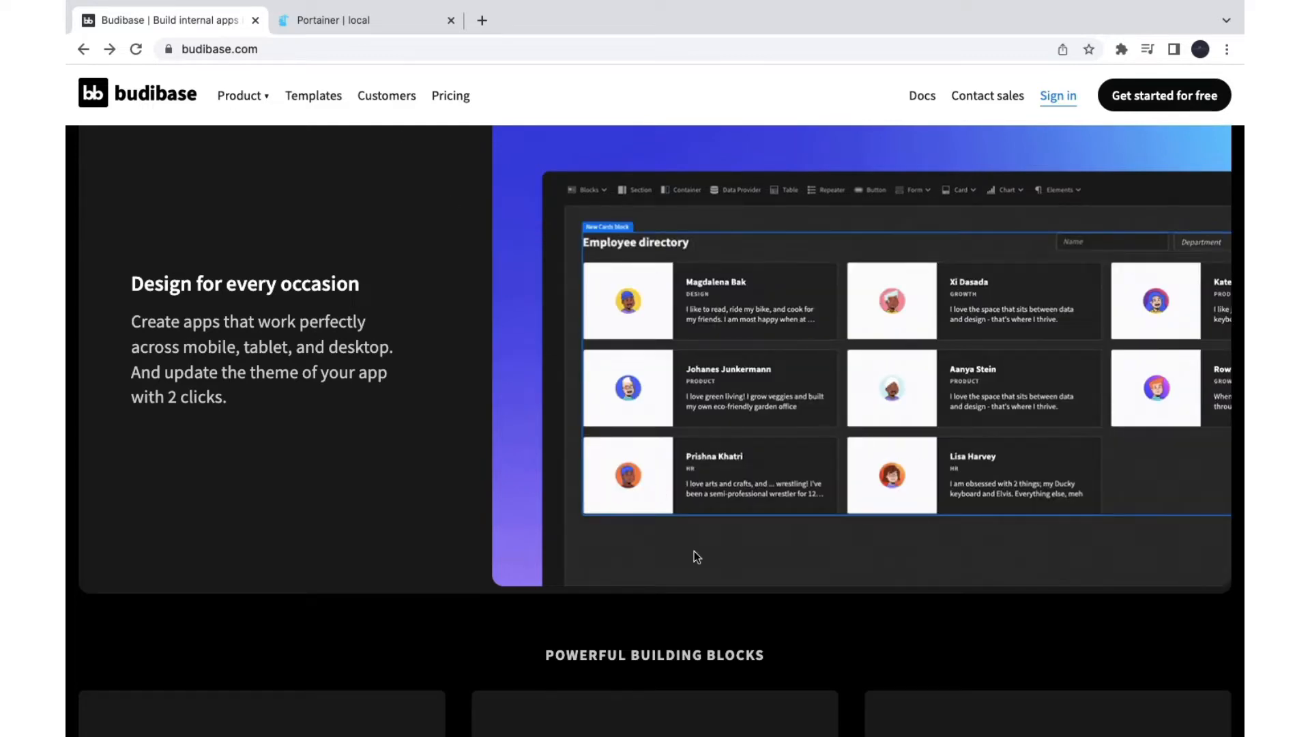
{"action": "scroll", "coordinate": [694, 550], "scroll_direction": "down", "scroll_amount": 8}
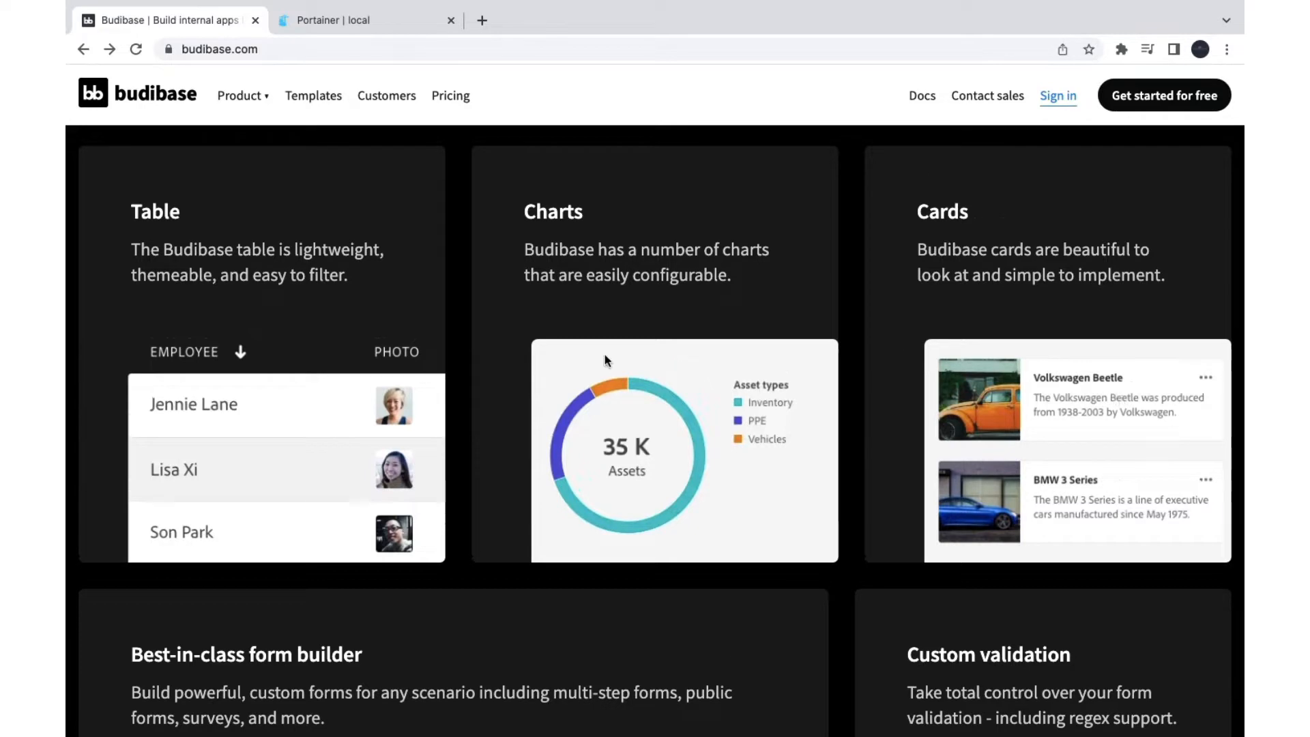
{"action": "scroll", "coordinate": [717, 539], "scroll_direction": "down", "scroll_amount": 5}
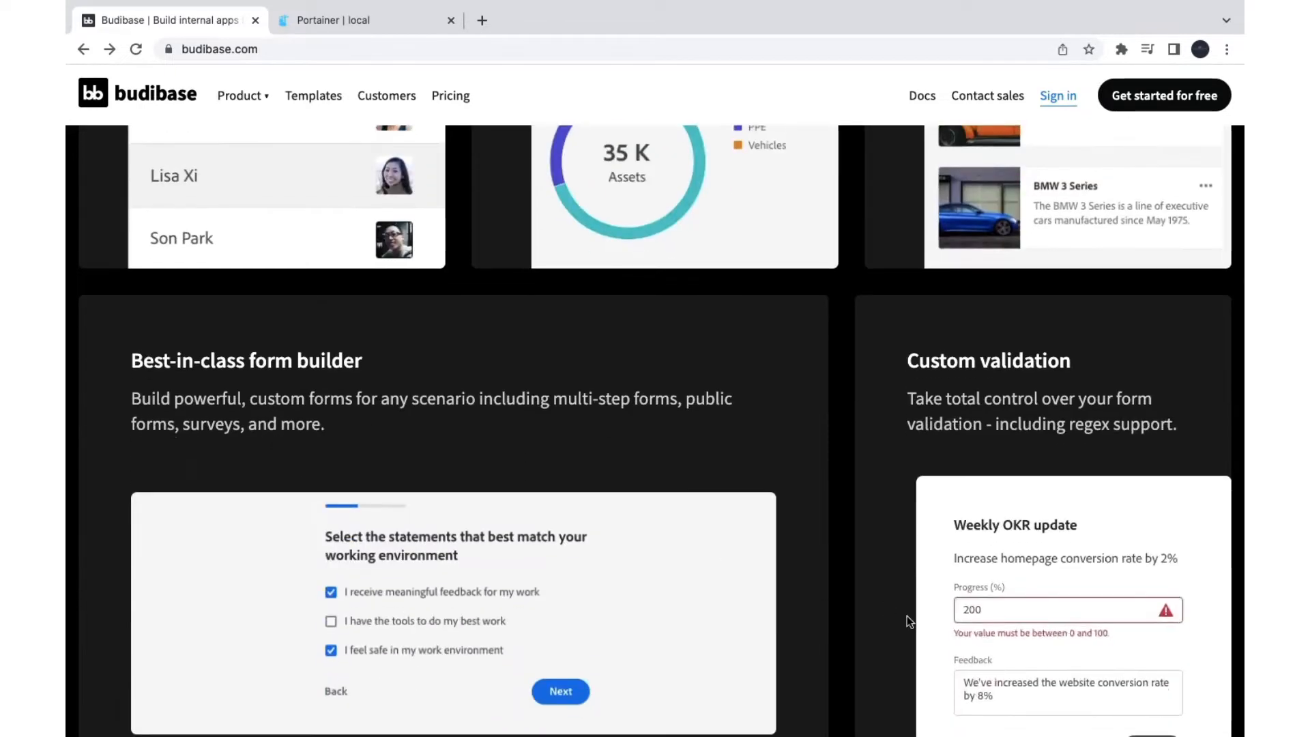
{"action": "scroll", "coordinate": [166, 423], "scroll_direction": "down", "scroll_amount": 2}
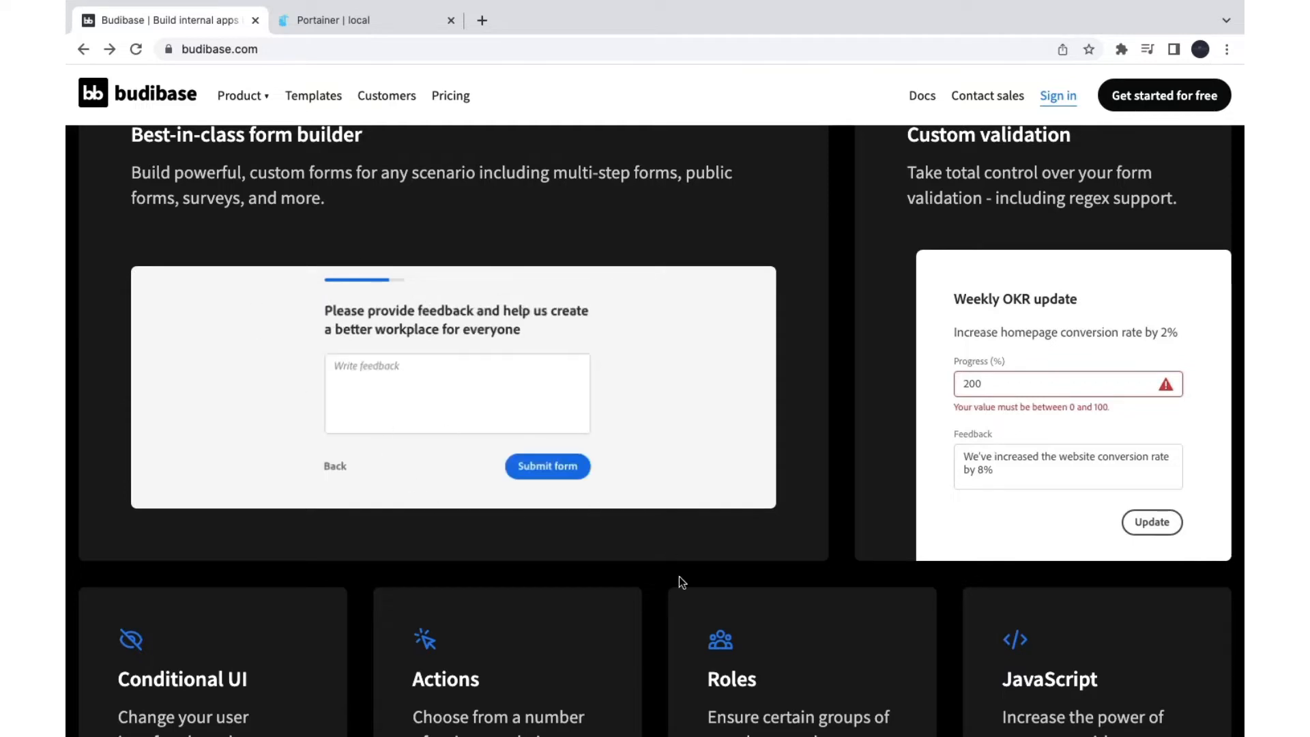
{"action": "scroll", "coordinate": [678, 576], "scroll_direction": "down", "scroll_amount": 4}
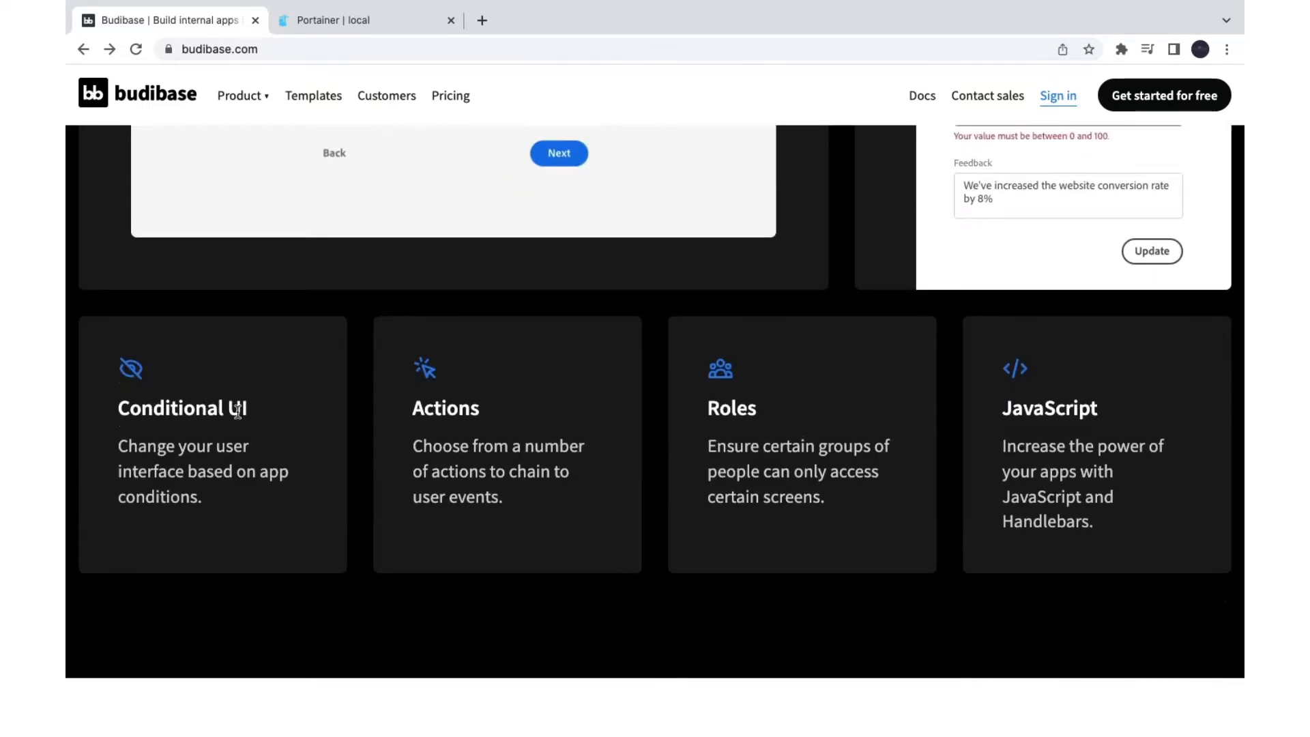
Step: Highlight the Conditional UI and JavaScript headings, then continue to the Automate section
{"action": "left_click_drag", "start_coordinate": [237, 410], "coordinate": [113, 408]}
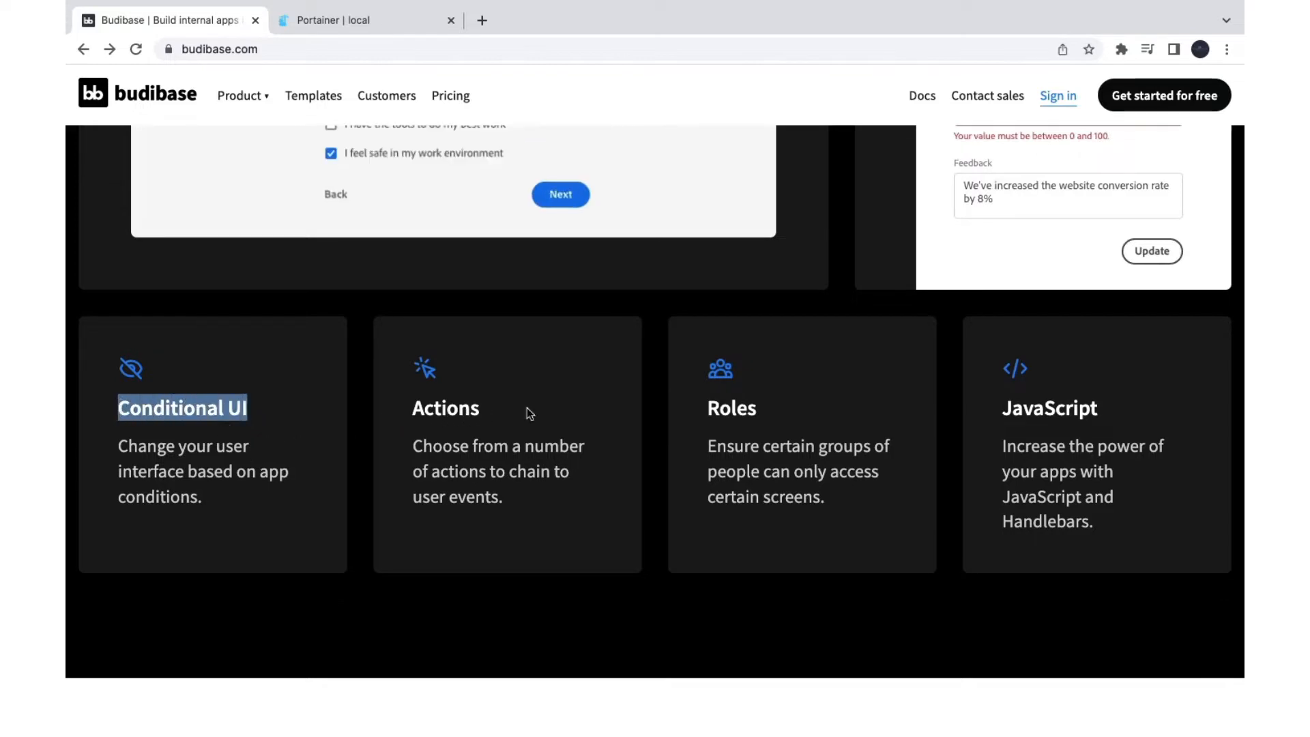
{"action": "left_click", "coordinate": [769, 413]}
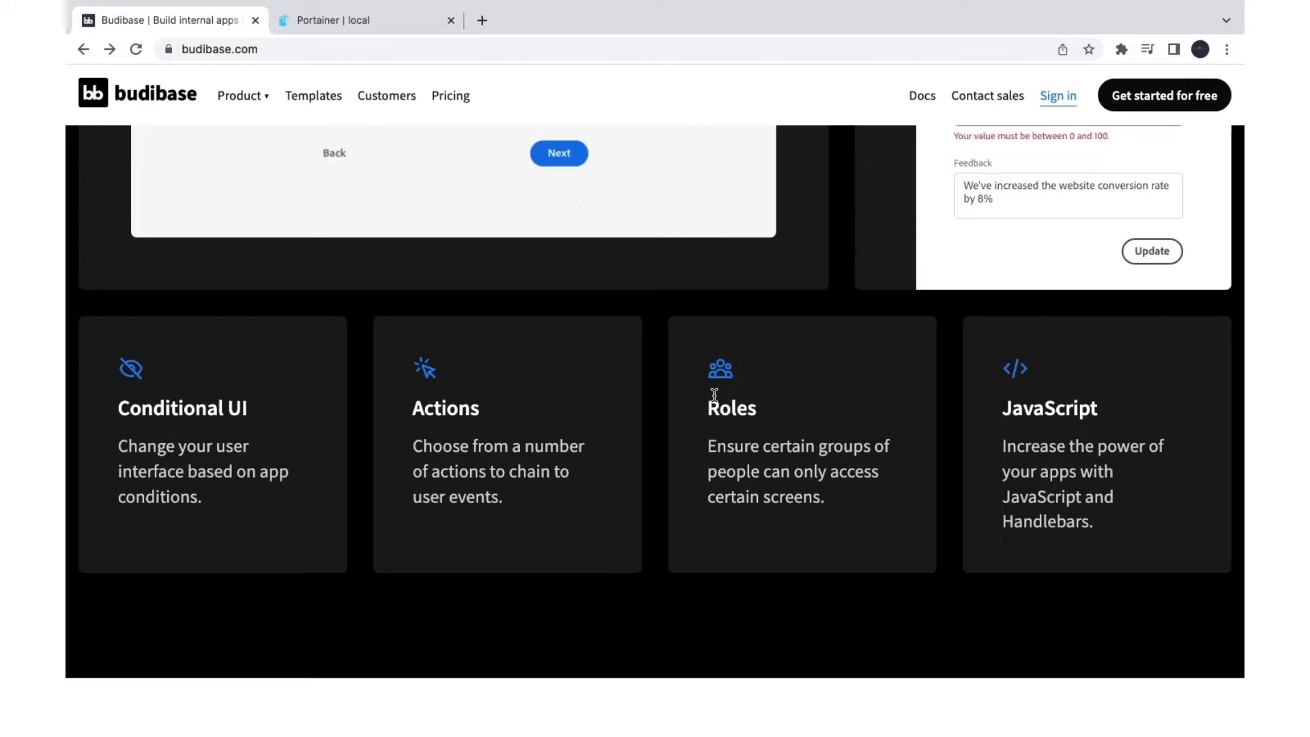
{"action": "double_click", "coordinate": [1045, 409]}
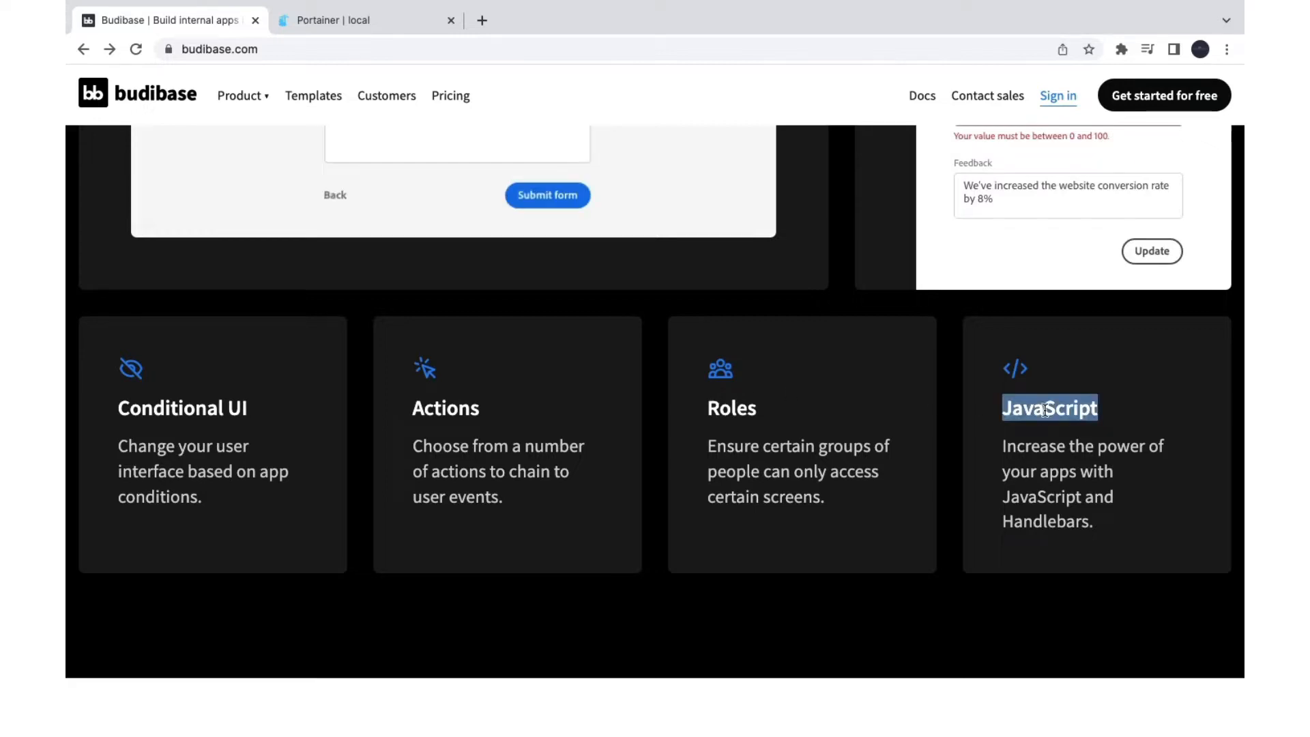
{"action": "scroll", "coordinate": [1045, 409], "scroll_direction": "down", "scroll_amount": 12}
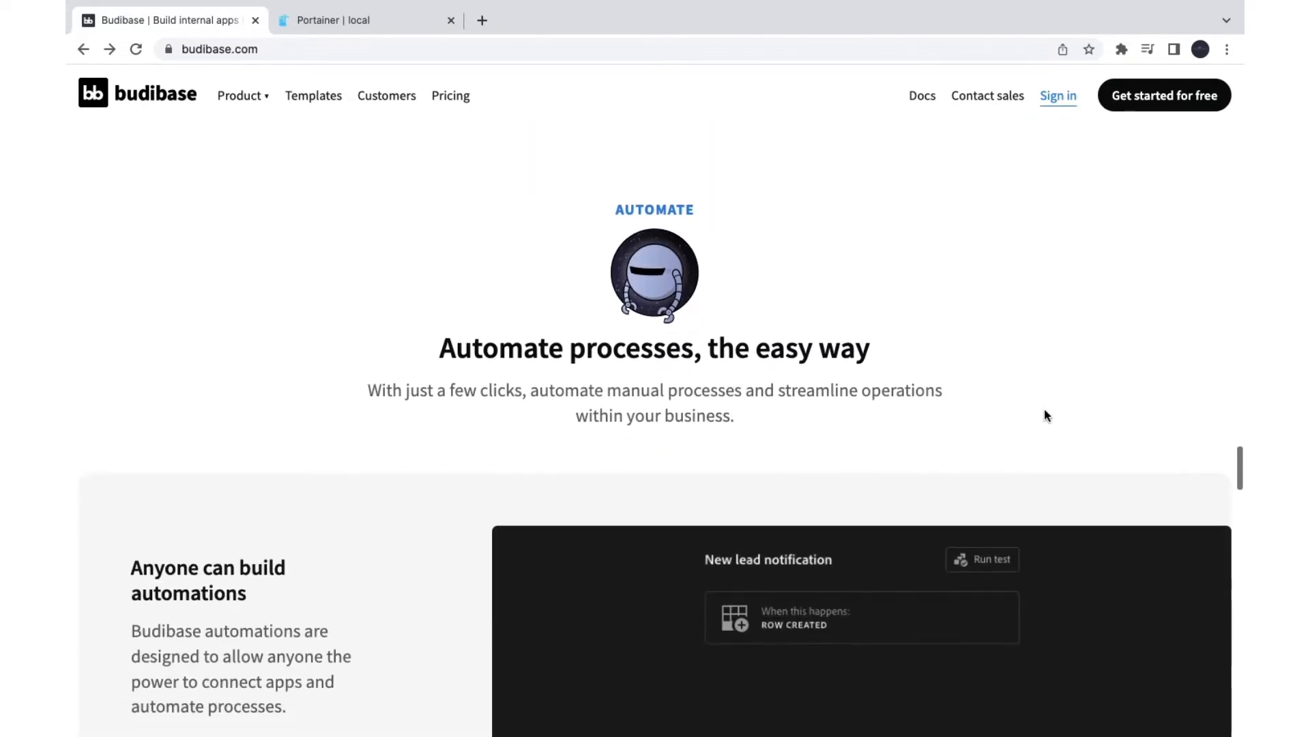
Step: Scroll to the hosting section and highlight the Docker, Kubernetes and Digital Ocean descriptions
{"action": "scroll", "coordinate": [1043, 415], "scroll_direction": "up", "scroll_amount": 1}
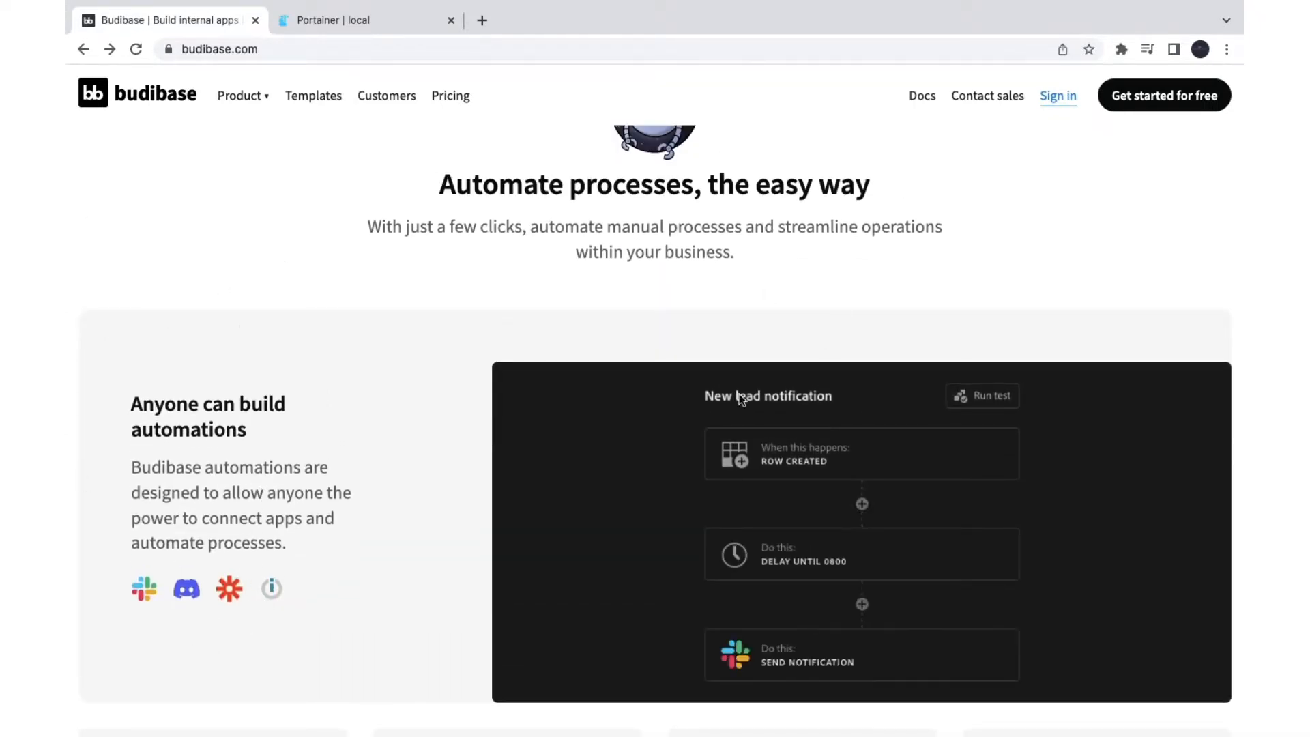
{"action": "scroll", "coordinate": [471, 608], "scroll_direction": "down", "scroll_amount": 9}
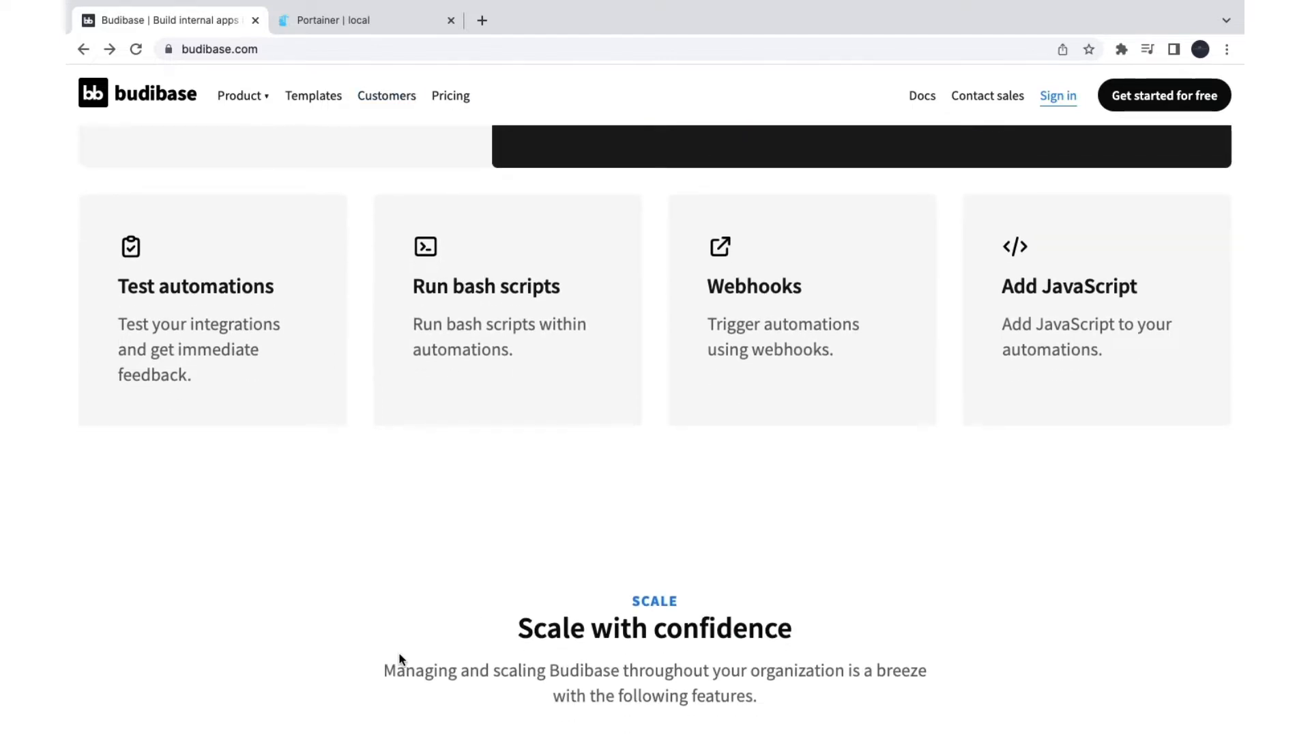
{"action": "scroll", "coordinate": [400, 658], "scroll_direction": "down", "scroll_amount": 10}
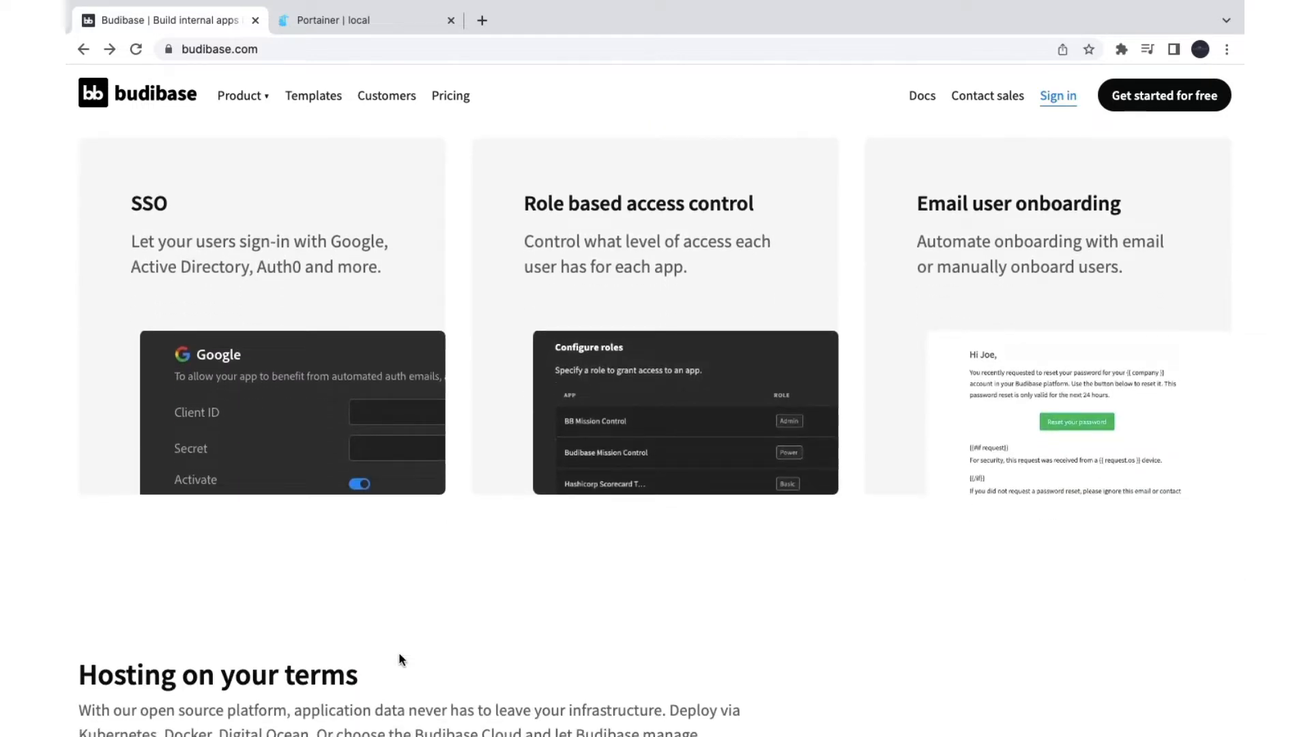
{"action": "scroll", "coordinate": [447, 648], "scroll_direction": "down", "scroll_amount": 5}
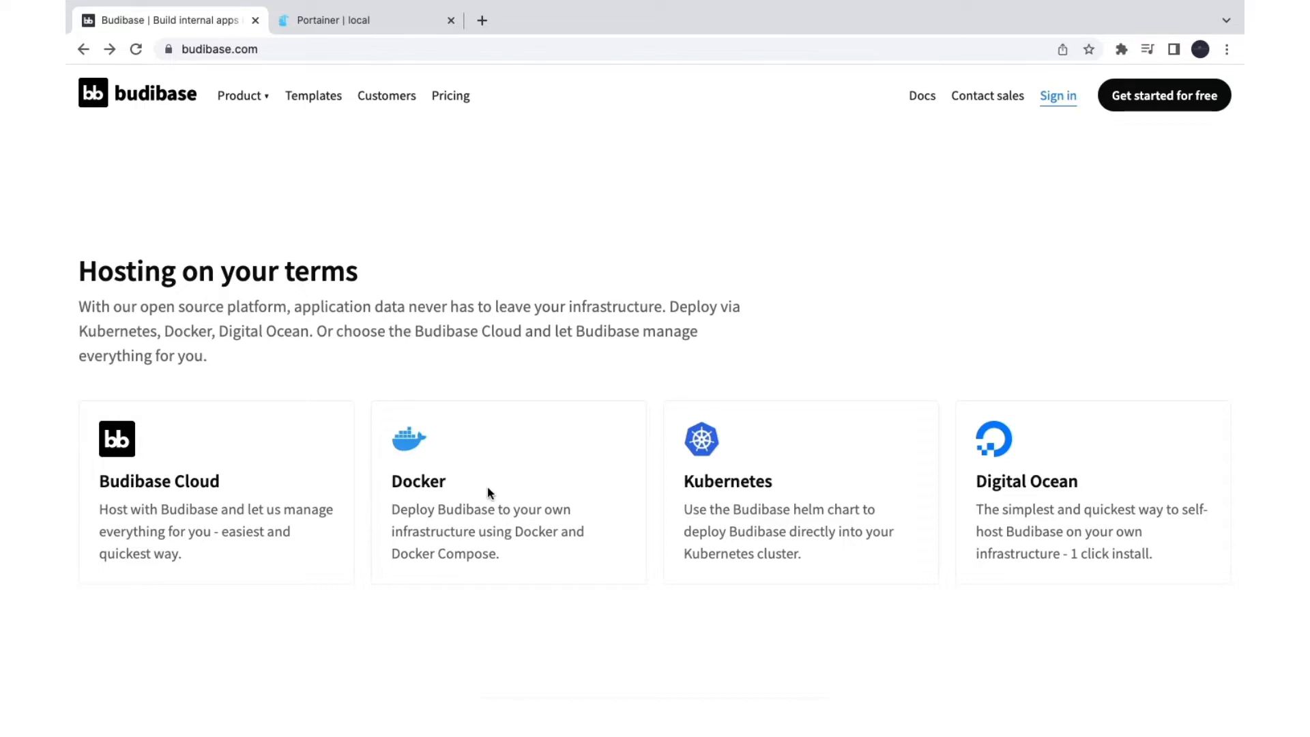
{"action": "left_click_drag", "start_coordinate": [416, 510], "coordinate": [537, 515]}
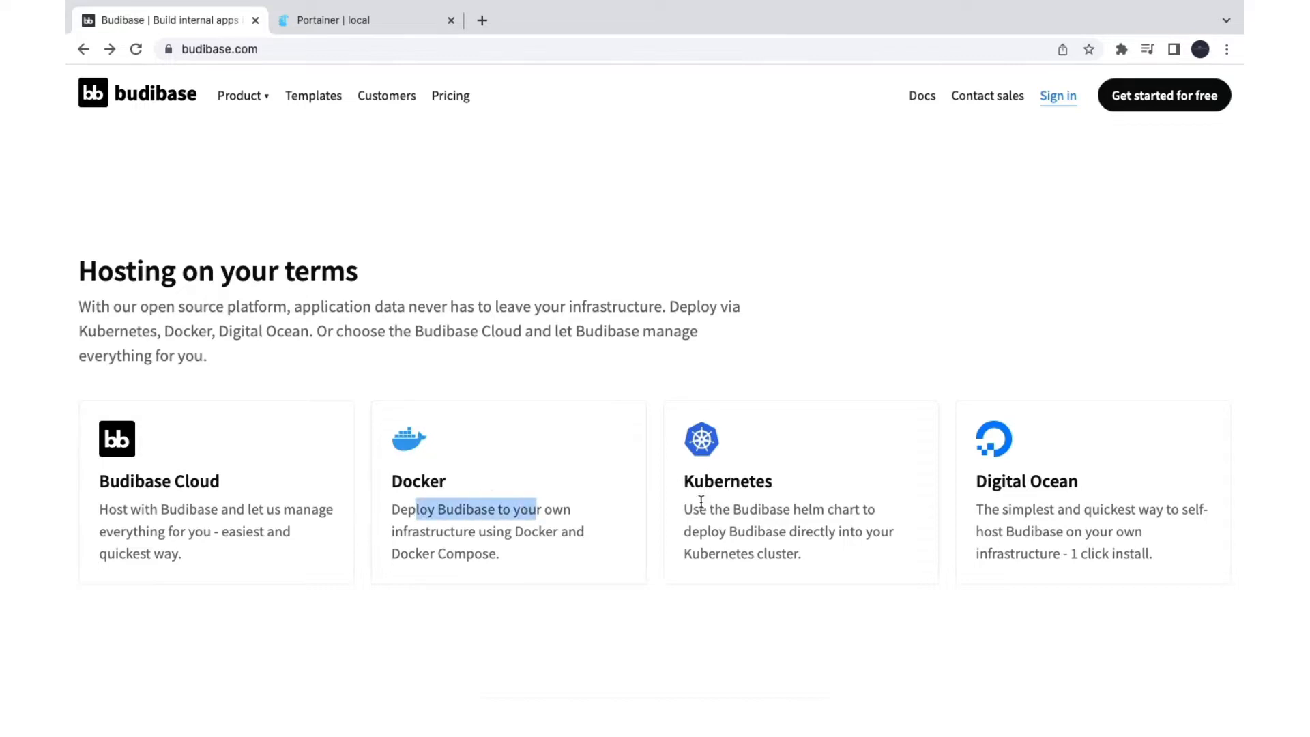
{"action": "left_click_drag", "start_coordinate": [699, 510], "coordinate": [748, 502]}
{"action": "left_click_drag", "start_coordinate": [982, 513], "coordinate": [892, 521]}
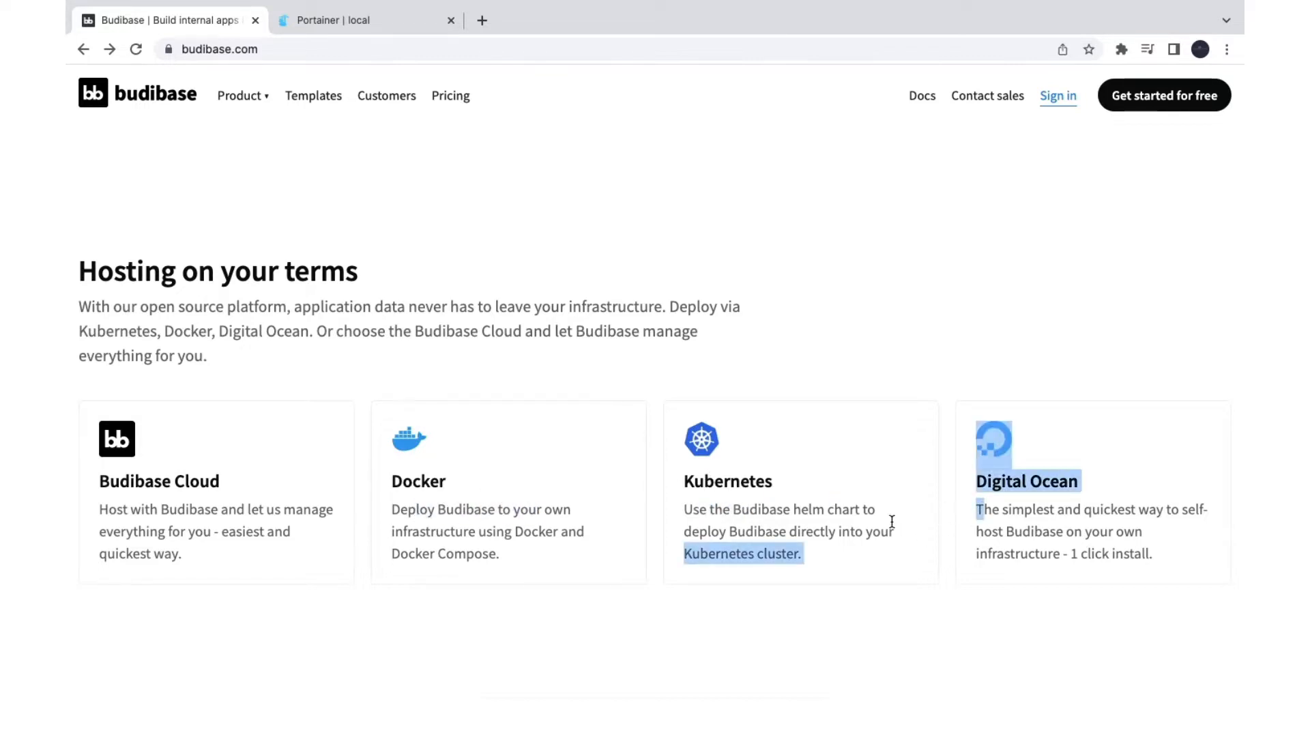
Step: Open the Budibase documentation in a new tab from the header's Docs link
{"action": "scroll", "coordinate": [892, 521], "scroll_direction": "down", "scroll_amount": 10}
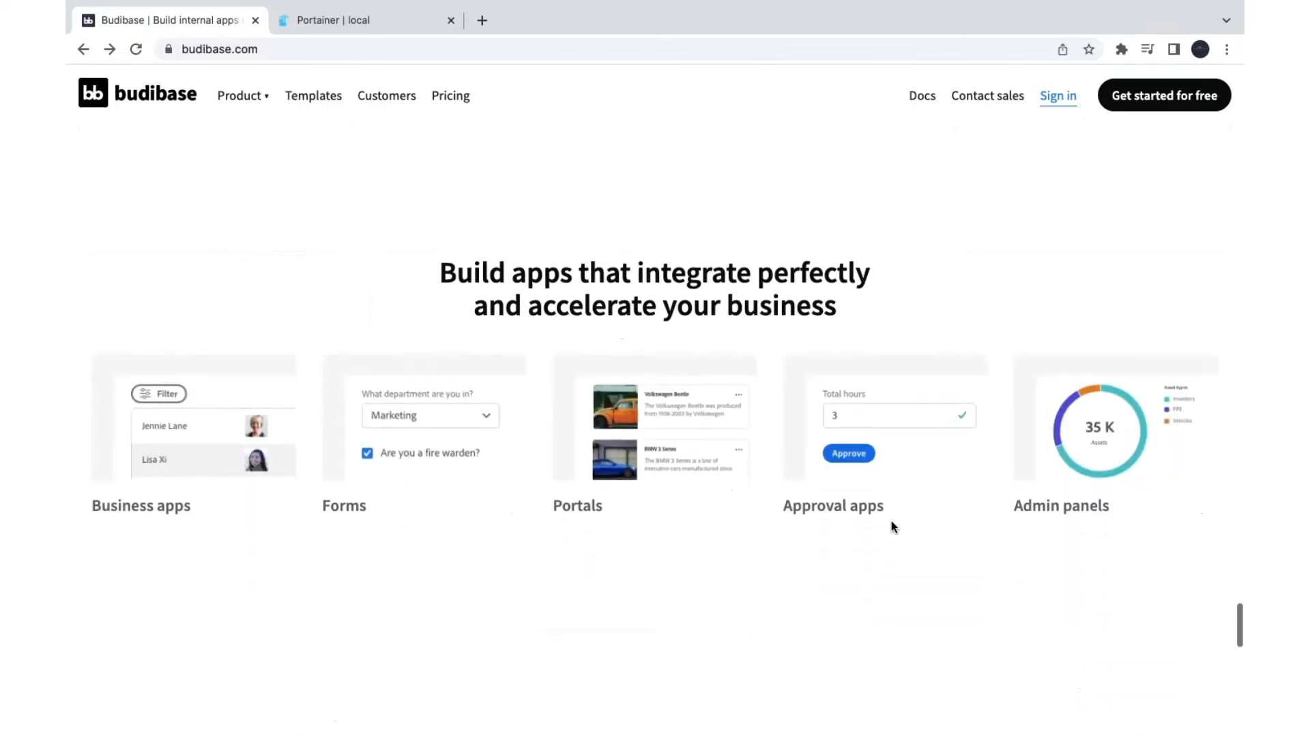
{"action": "scroll", "coordinate": [515, 199], "scroll_direction": "down", "scroll_amount": 20}
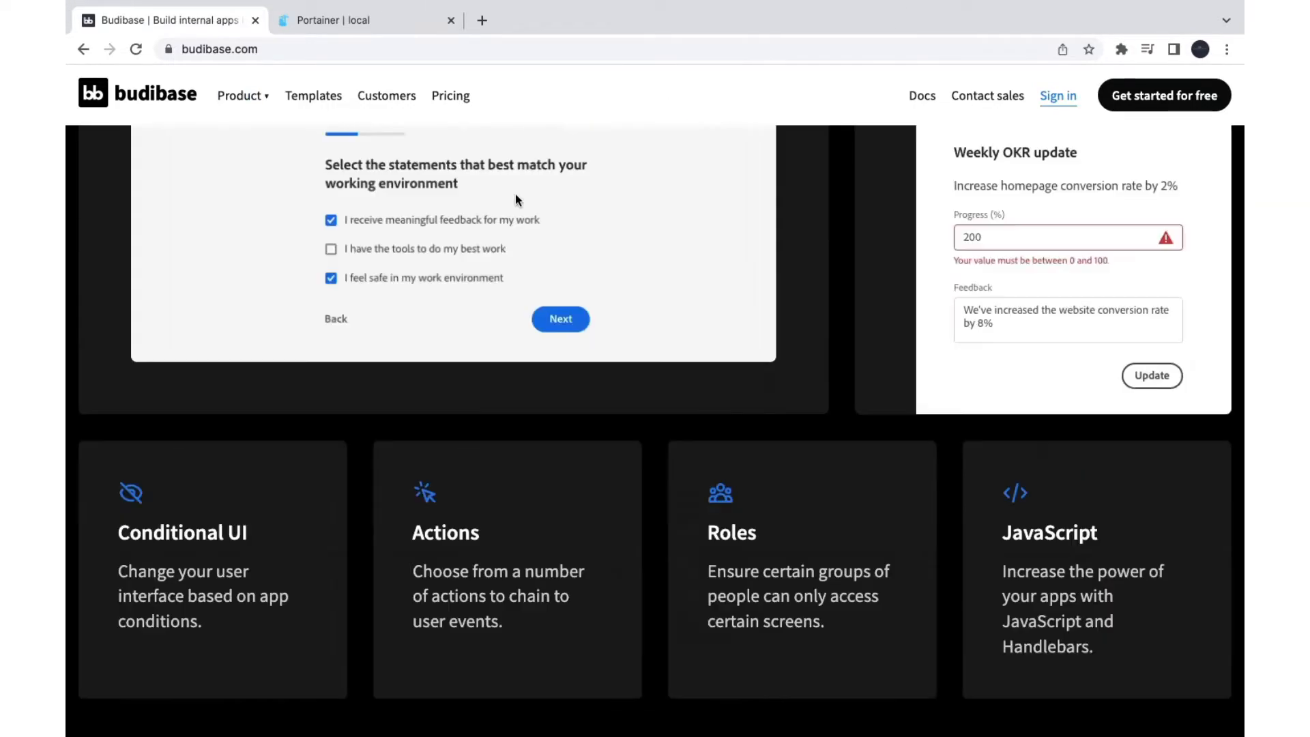
{"action": "scroll", "coordinate": [514, 199], "scroll_direction": "up", "scroll_amount": 20}
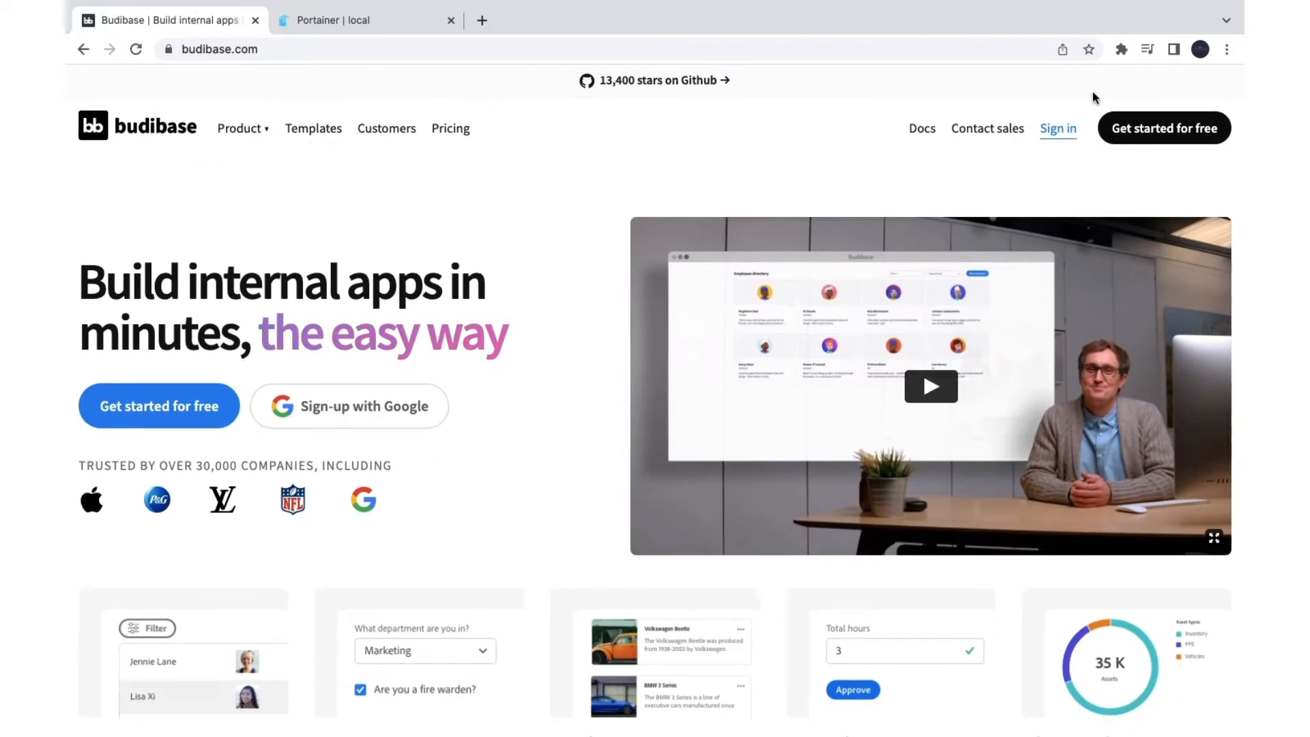
{"action": "left_click", "coordinate": [925, 134]}
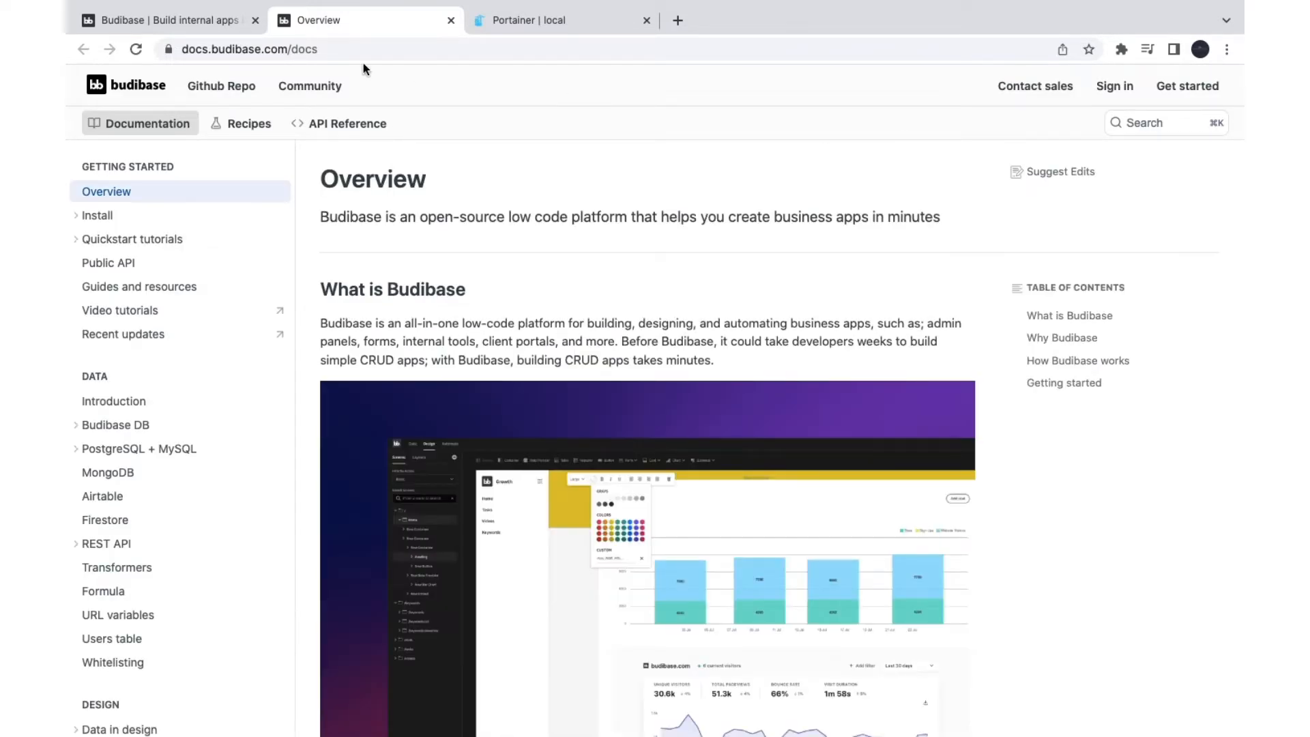
Step: Expand Install in the docs and browse the Budibase CLI setup and Docker guides
{"action": "left_click", "coordinate": [120, 217]}
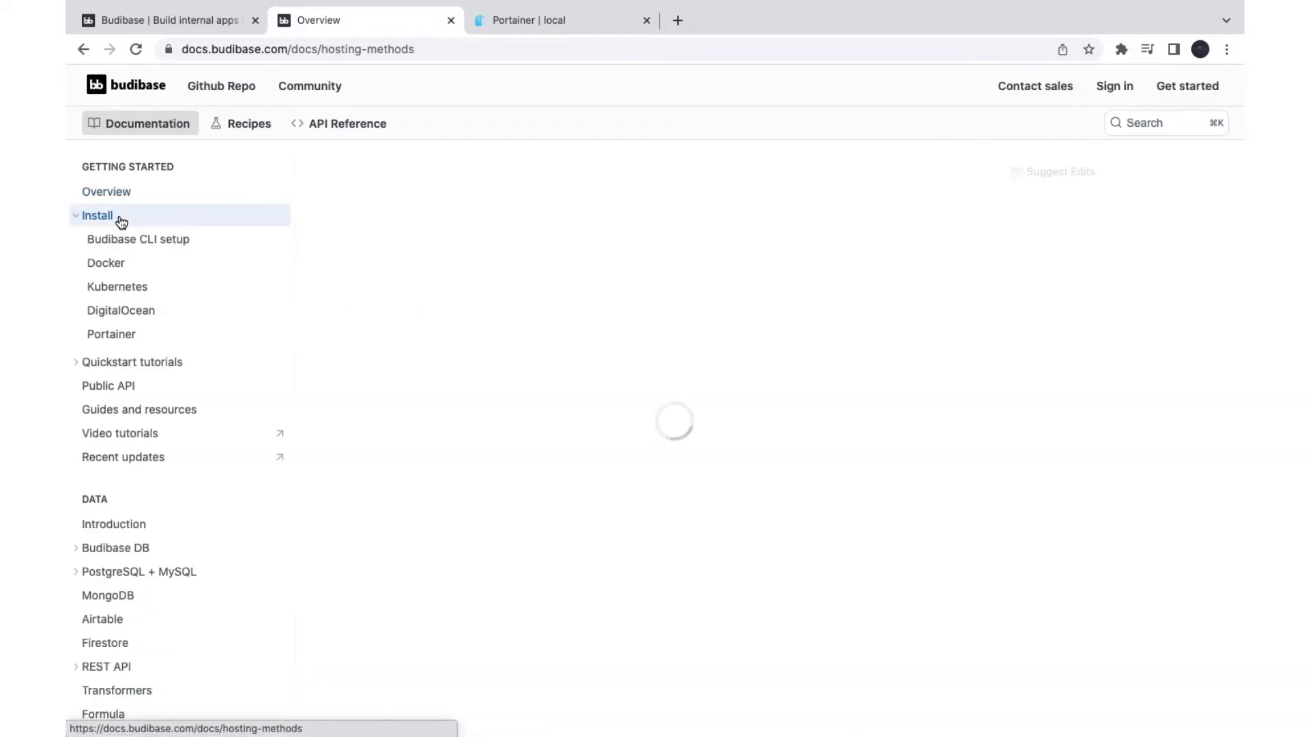
{"action": "left_click", "coordinate": [151, 241]}
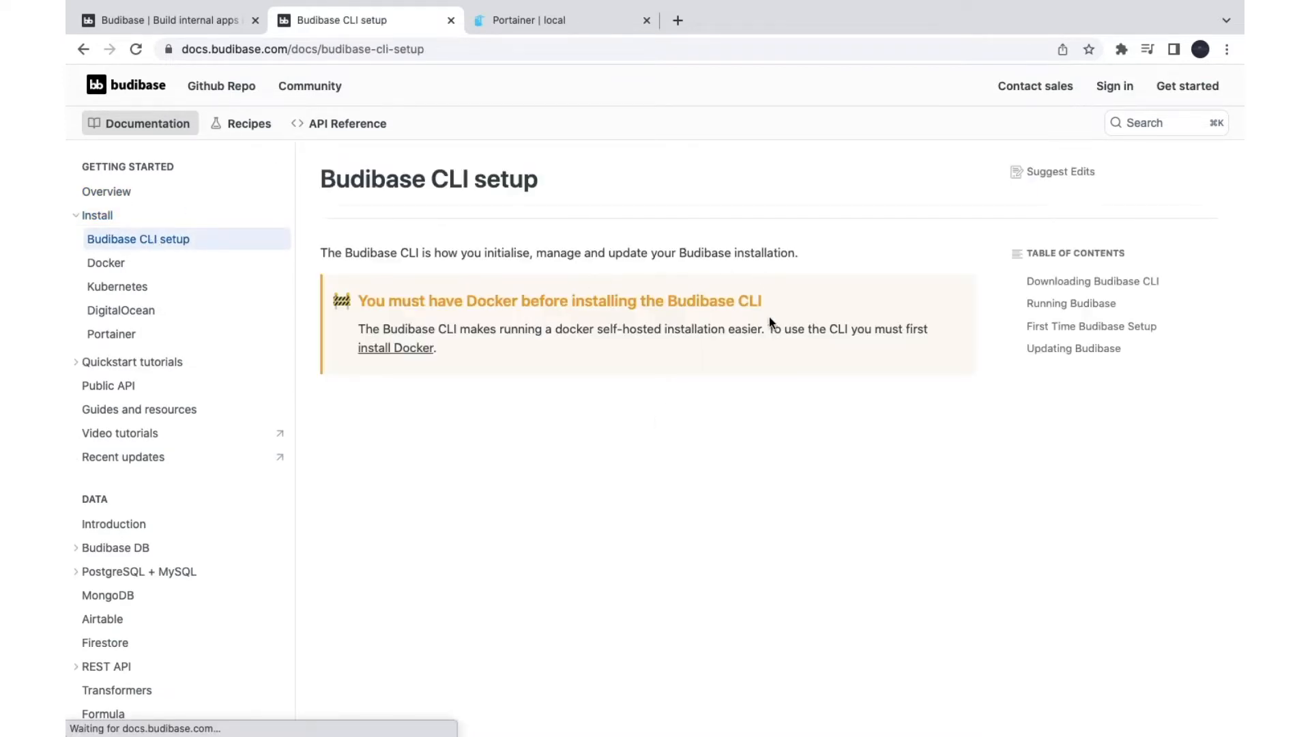
{"action": "scroll", "coordinate": [581, 525], "scroll_direction": "down", "scroll_amount": 2}
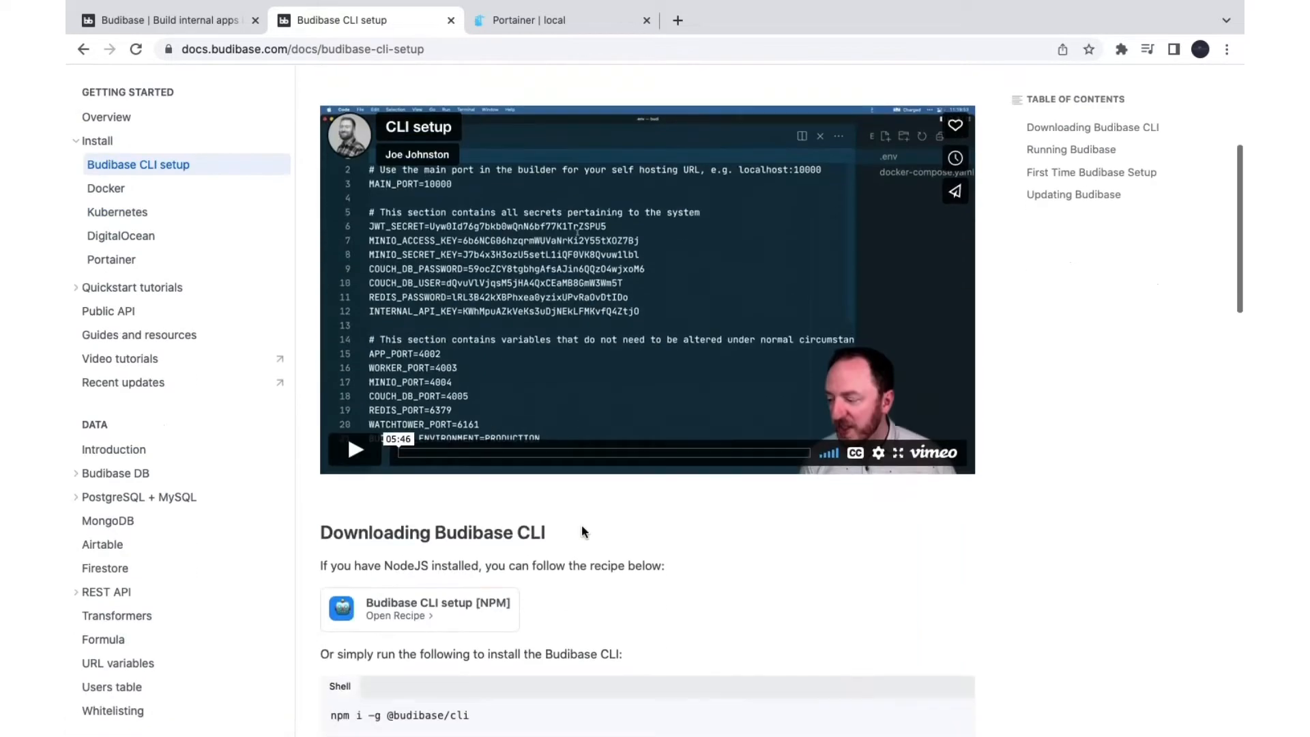
{"action": "scroll", "coordinate": [582, 531], "scroll_direction": "up", "scroll_amount": 5}
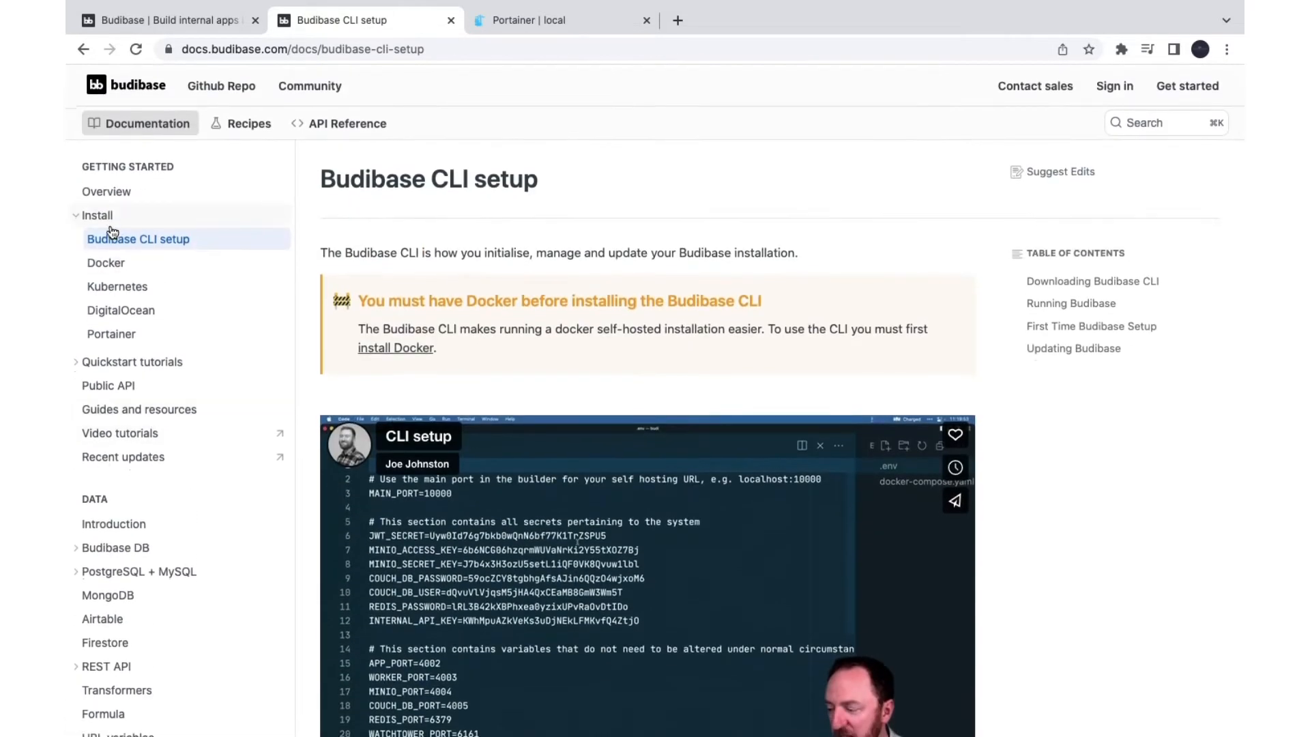
{"action": "left_click", "coordinate": [103, 266]}
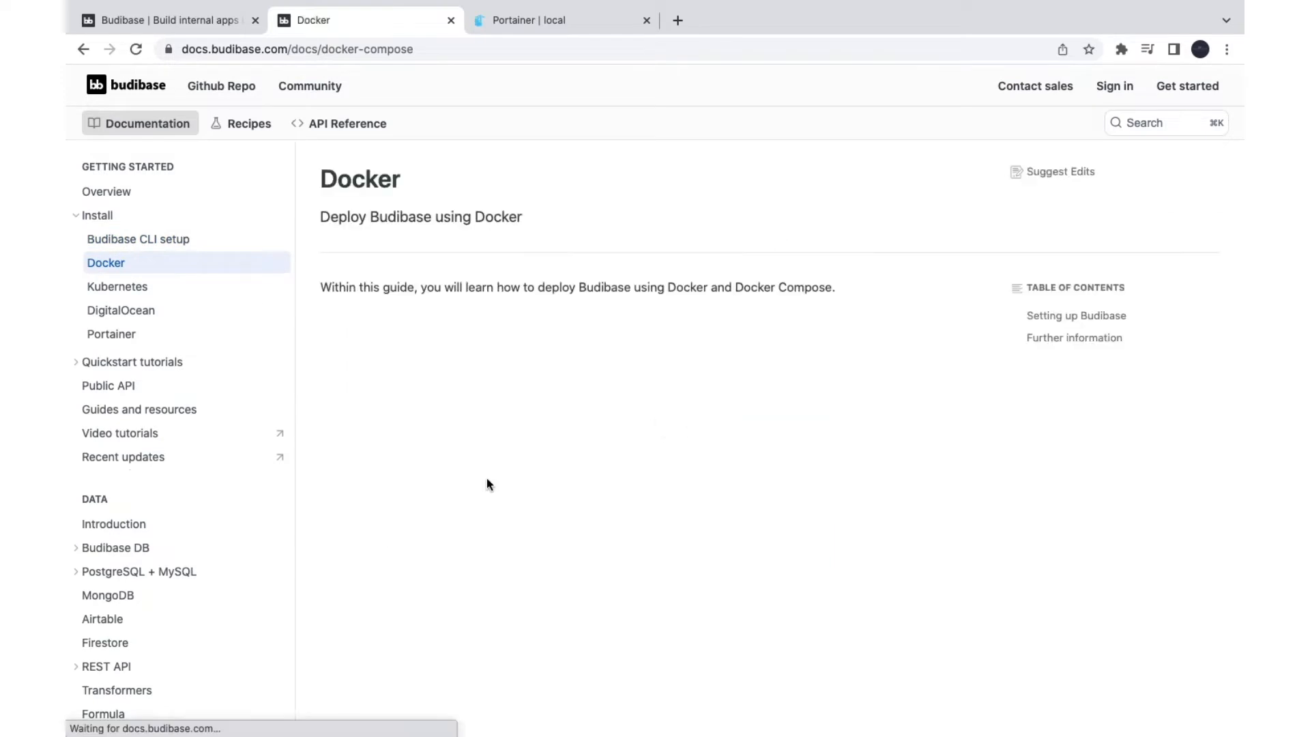
{"action": "scroll", "coordinate": [517, 633], "scroll_direction": "down", "scroll_amount": 12}
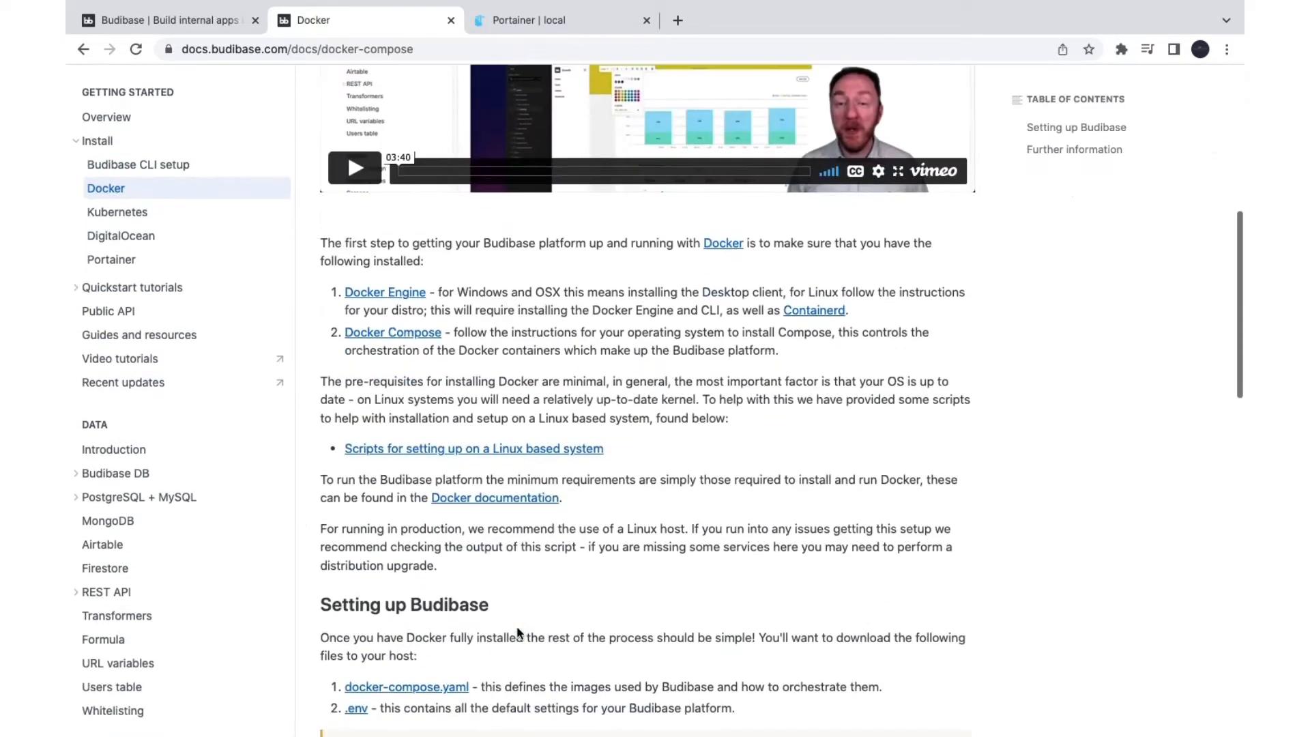
{"action": "scroll", "coordinate": [518, 629], "scroll_direction": "up", "scroll_amount": 2}
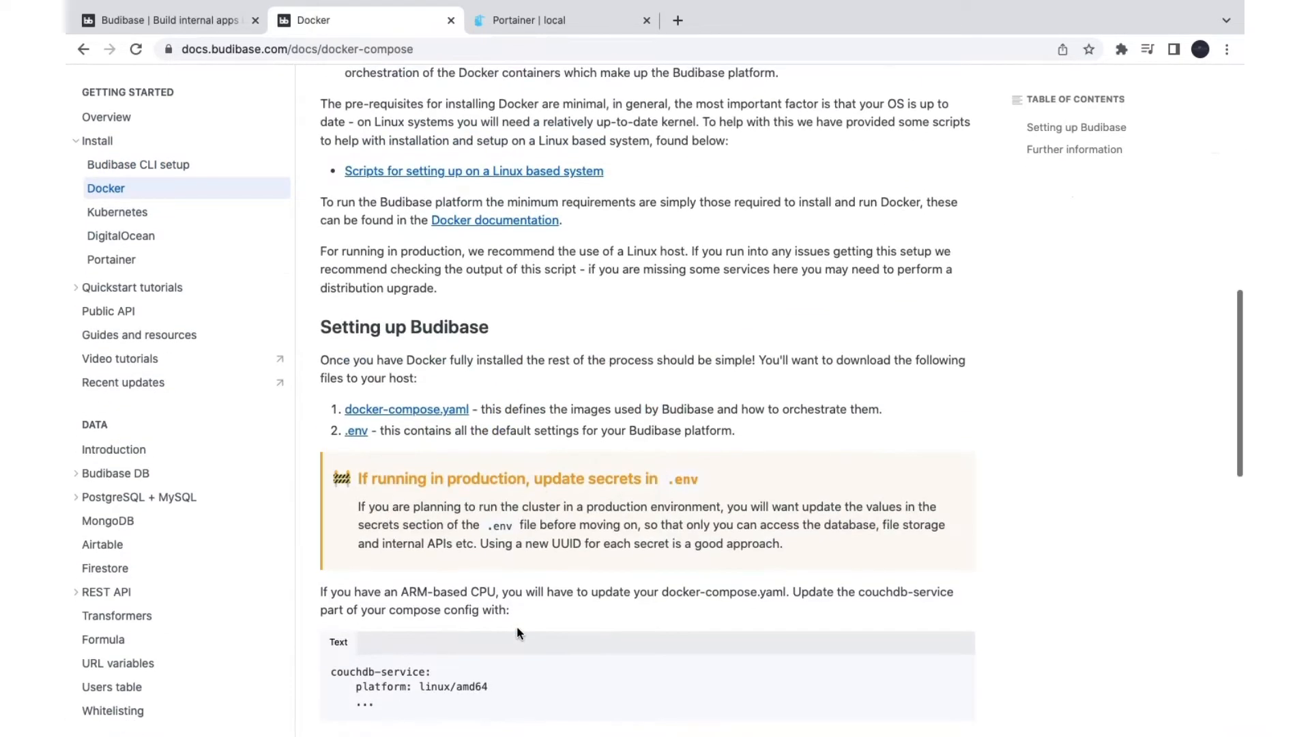
Step: Open the raw docker-compose.yaml and .env files in new tabs
{"action": "left_click", "coordinate": [417, 412], "text": "super"}
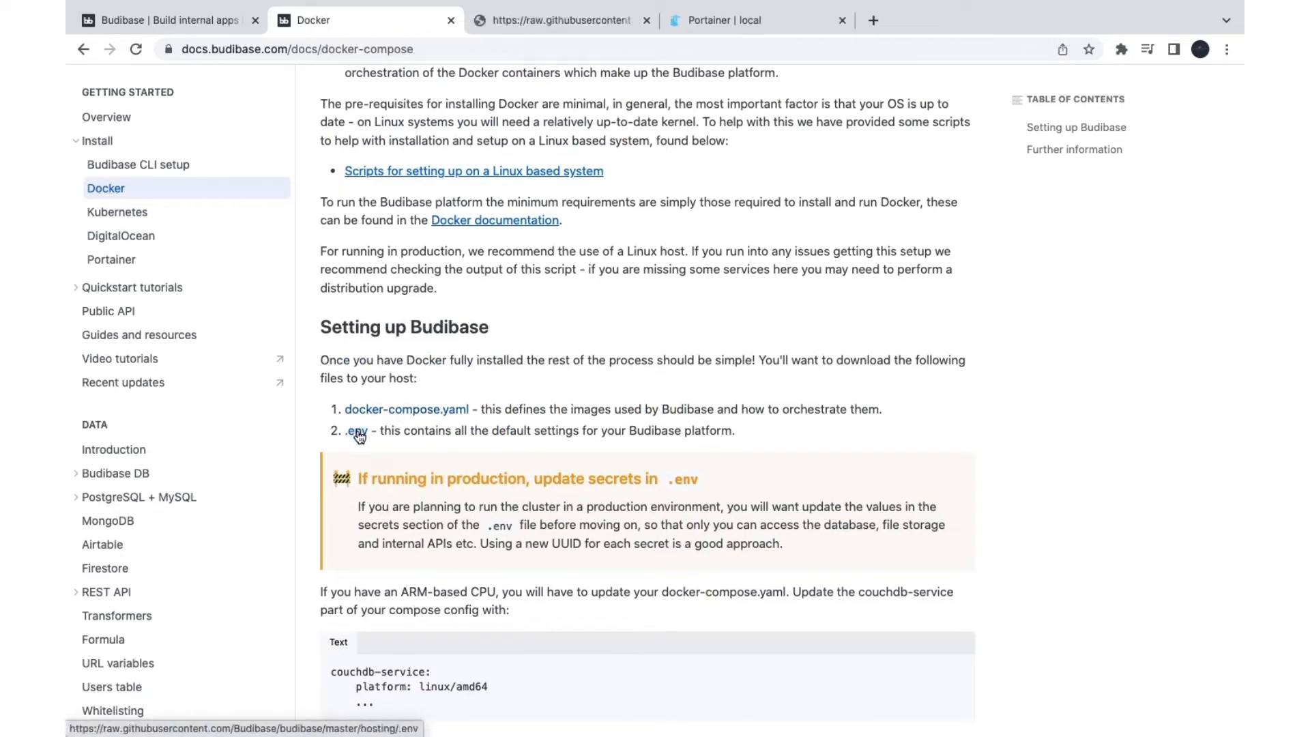
{"action": "left_click", "coordinate": [358, 432], "text": "super"}
{"action": "scroll", "coordinate": [358, 437], "scroll_direction": "up", "scroll_amount": 3}
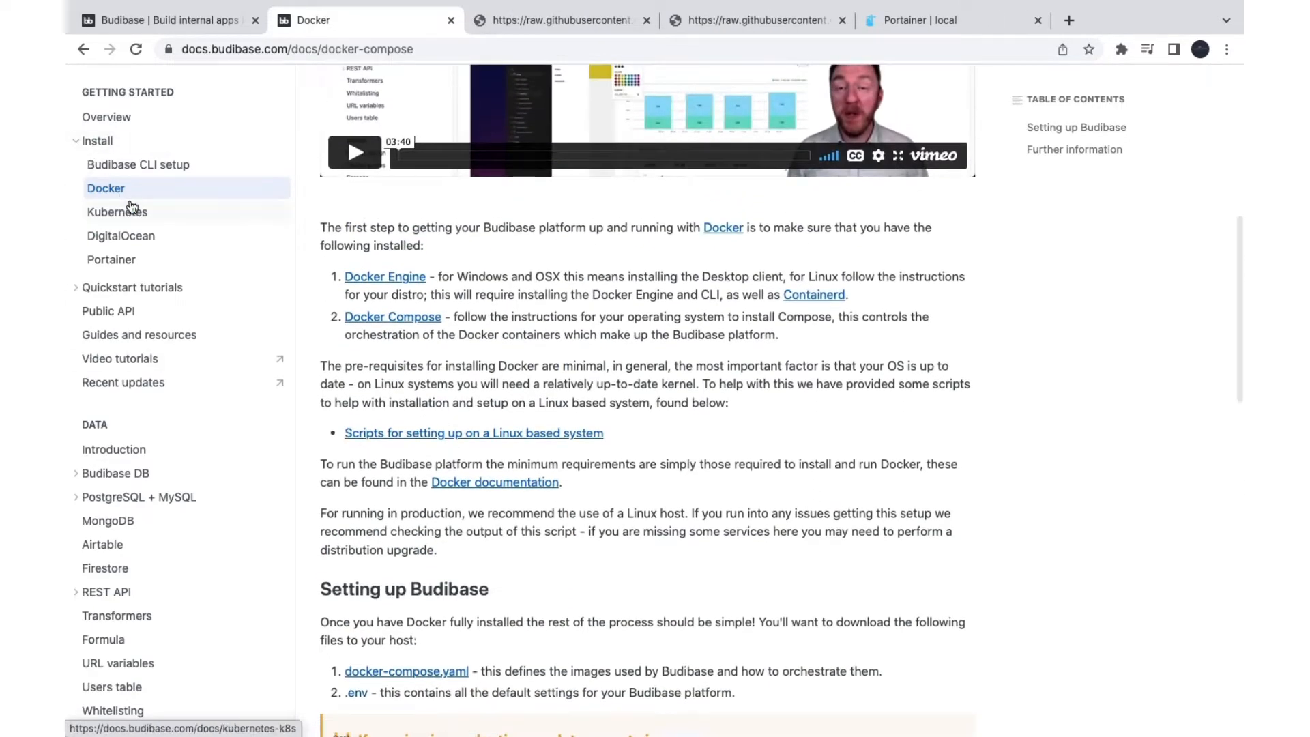
Step: View the Kubernetes and Portainer installation guides
{"action": "left_click", "coordinate": [129, 210]}
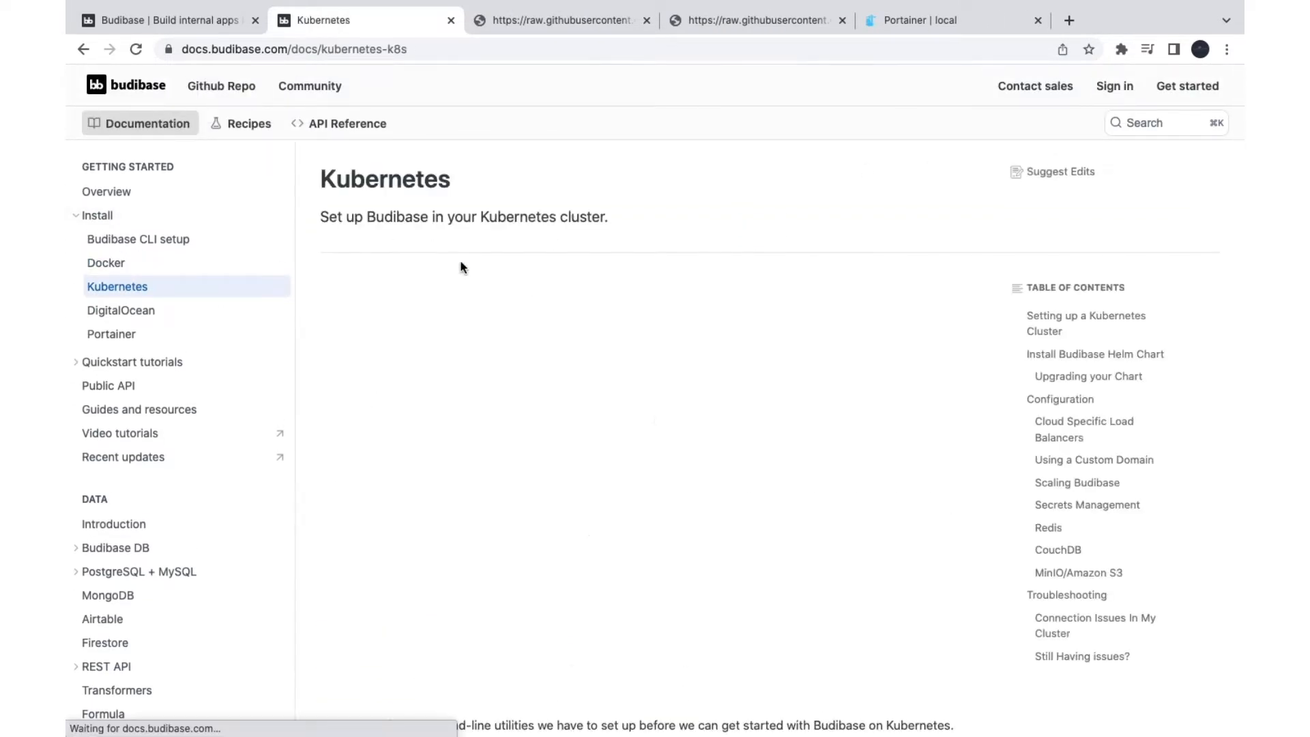
{"action": "scroll", "coordinate": [564, 546], "scroll_direction": "down", "scroll_amount": 10}
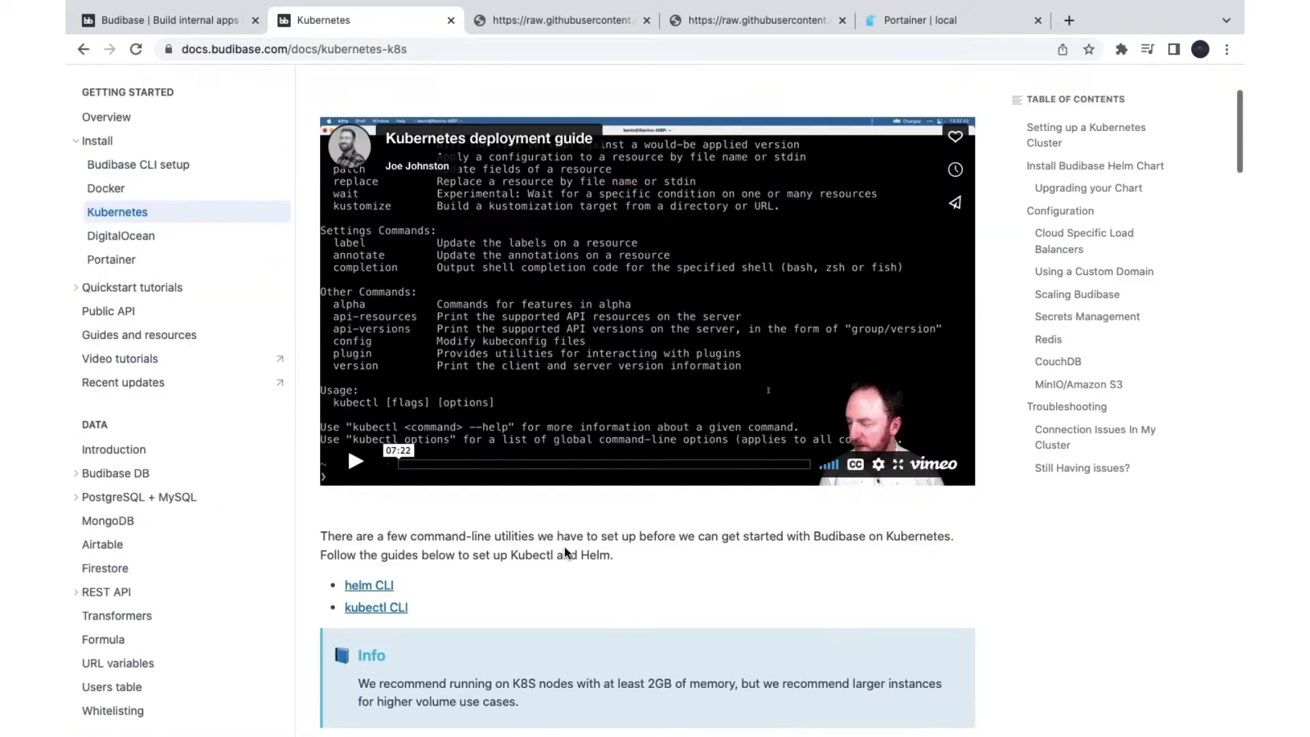
{"action": "scroll", "coordinate": [564, 547], "scroll_direction": "up", "scroll_amount": 10}
{"action": "left_click", "coordinate": [116, 336]}
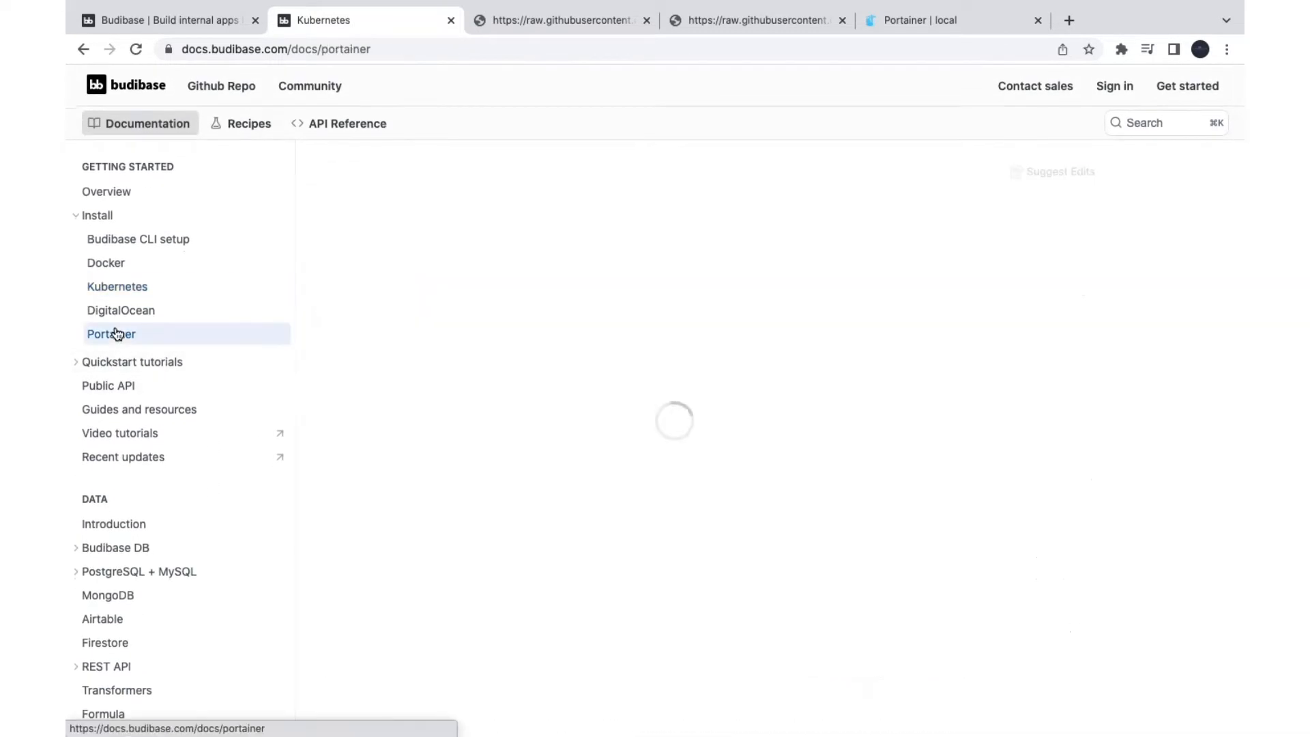
Step: Select and copy all the text of the raw docker-compose.yaml file
{"action": "left_click", "coordinate": [518, 20]}
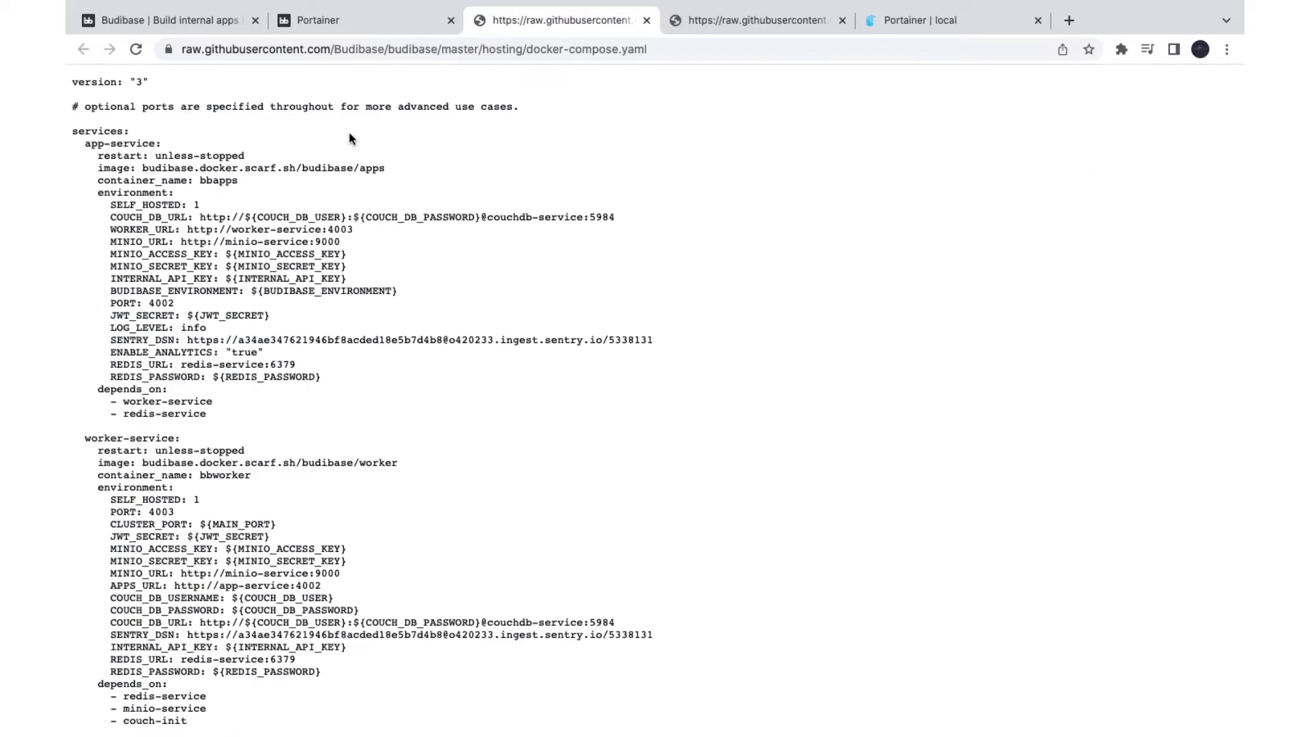
{"action": "left_click_drag", "start_coordinate": [217, 108], "coordinate": [348, 307]}
{"action": "left_click", "coordinate": [610, 173]}
{"action": "key", "text": "super+a"}
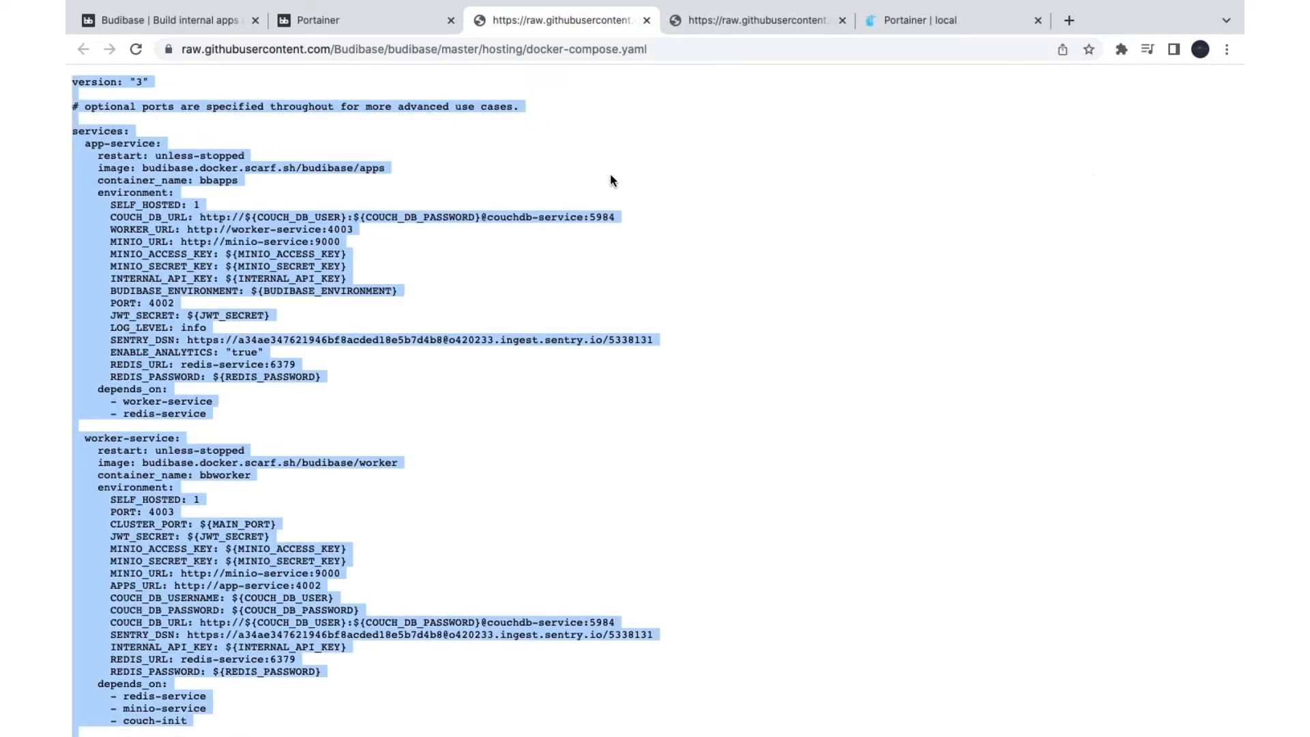
{"action": "key", "text": "ctrl+Left"}
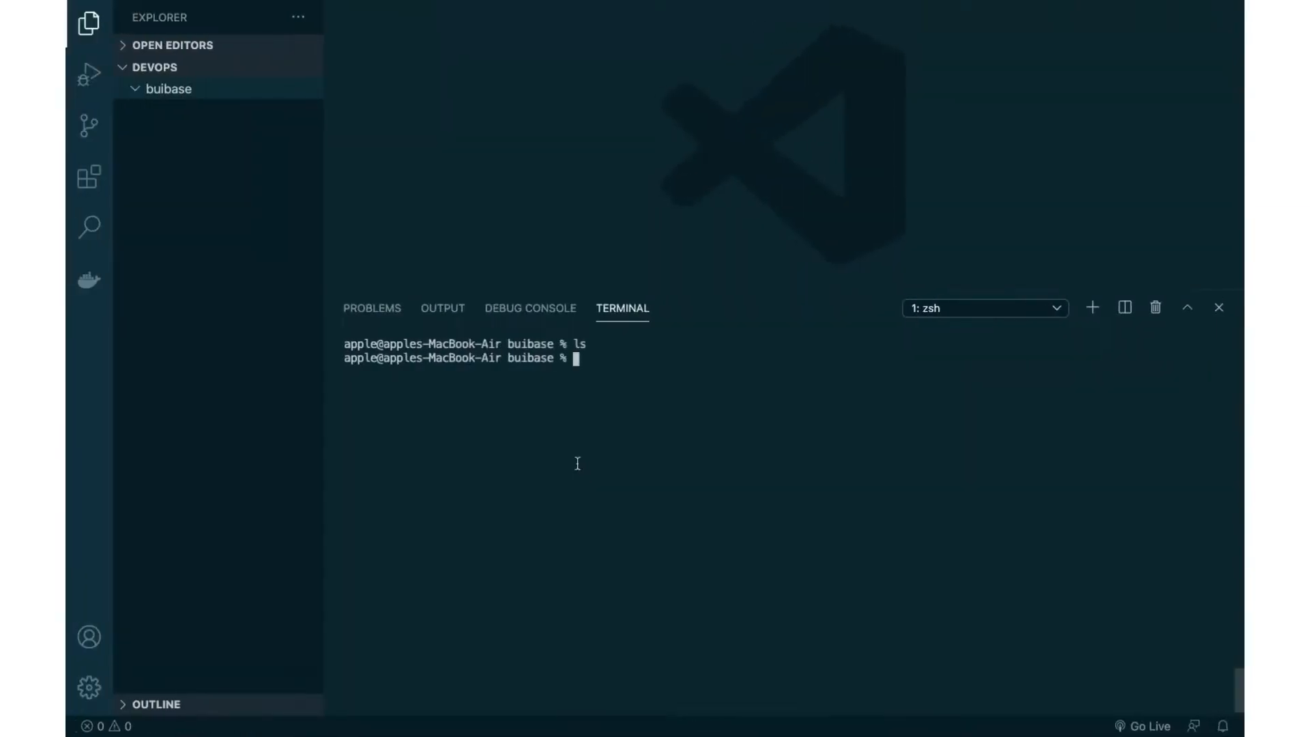
Step: Create docker-compose.yaml in the terminal with cat, pasting the copied configuration, then clear the terminal
{"action": "type", "text": "cat > docker-compose.yam"}
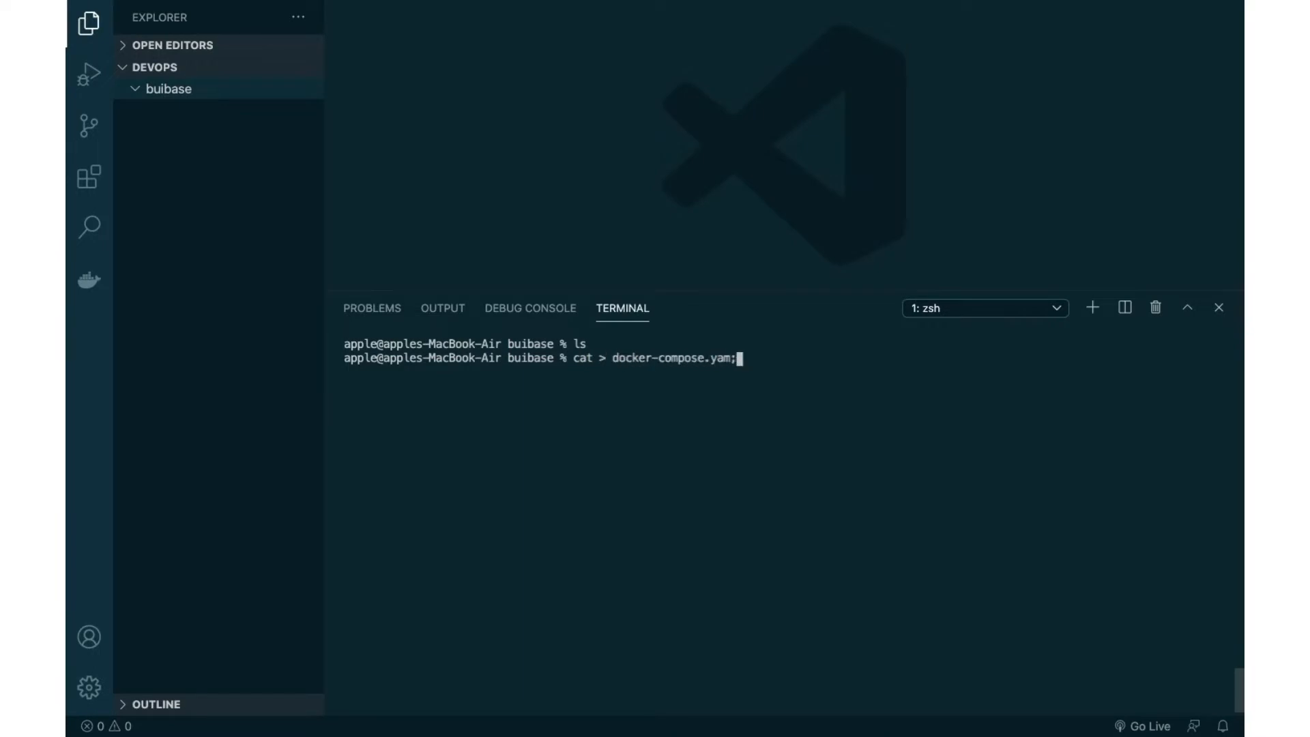
{"action": "type", "text": "l"}
{"action": "key", "text": "Return"}
{"action": "key", "text": "super+v"}
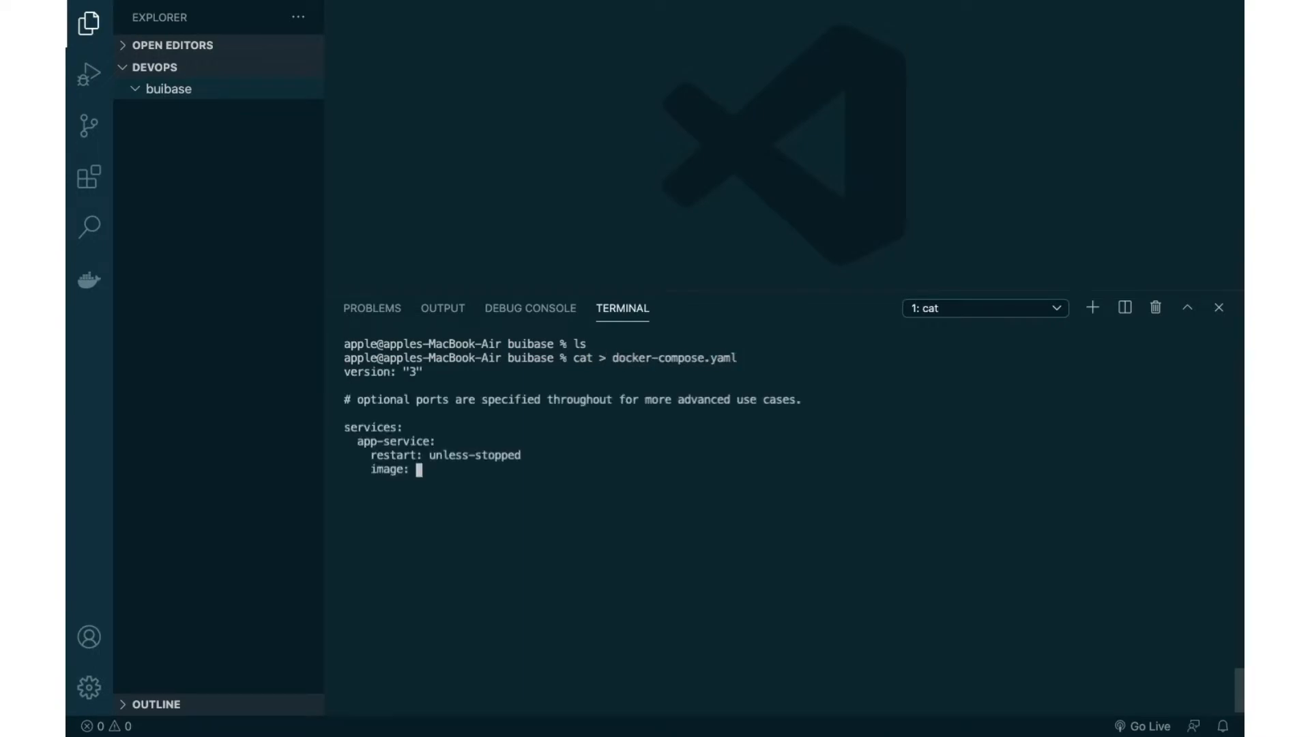
{"action": "key", "text": "ctrl+d"}
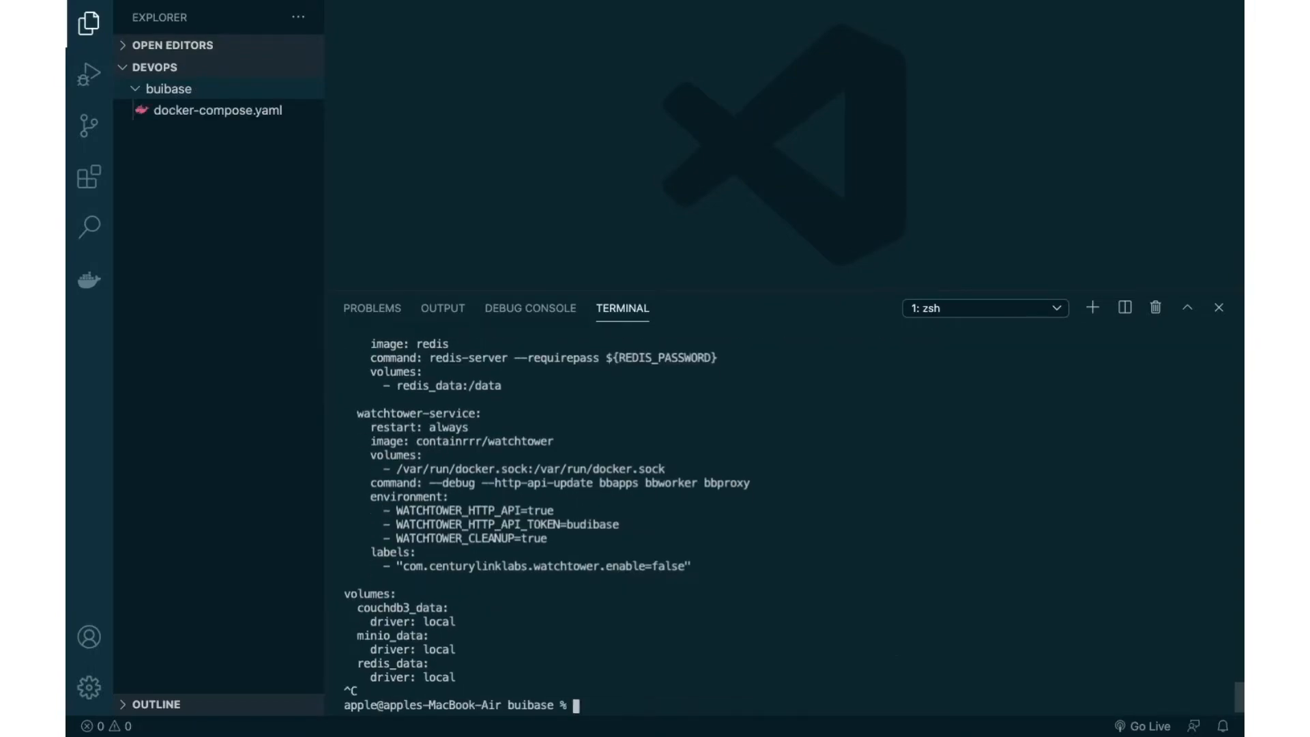
{"action": "type", "text": "clear"}
{"action": "key", "text": "Return"}
Step: Copy the raw .env settings from the browser and write them into a new .env file
{"action": "key", "text": "super+Tab"}
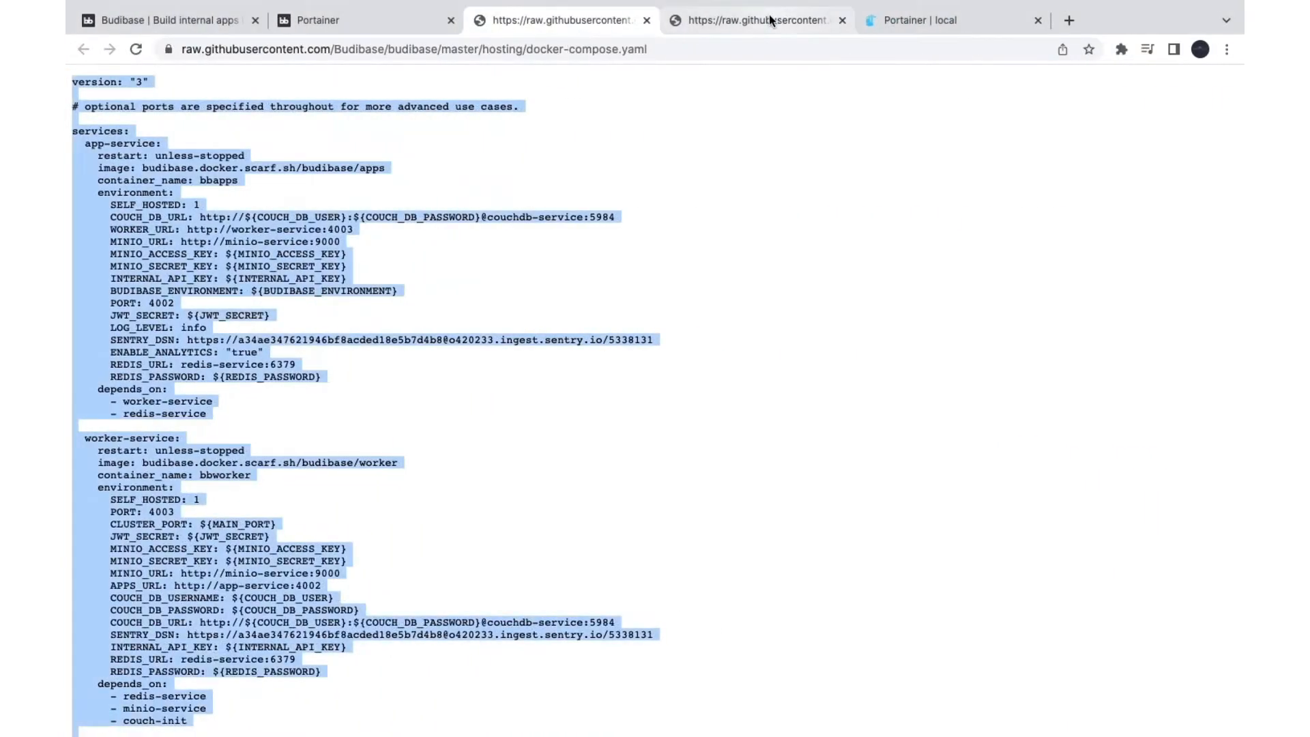
{"action": "left_click", "coordinate": [766, 17]}
{"action": "key", "text": "super+a"}
{"action": "key", "text": "super+c"}
{"action": "key", "text": "super+Tab"}
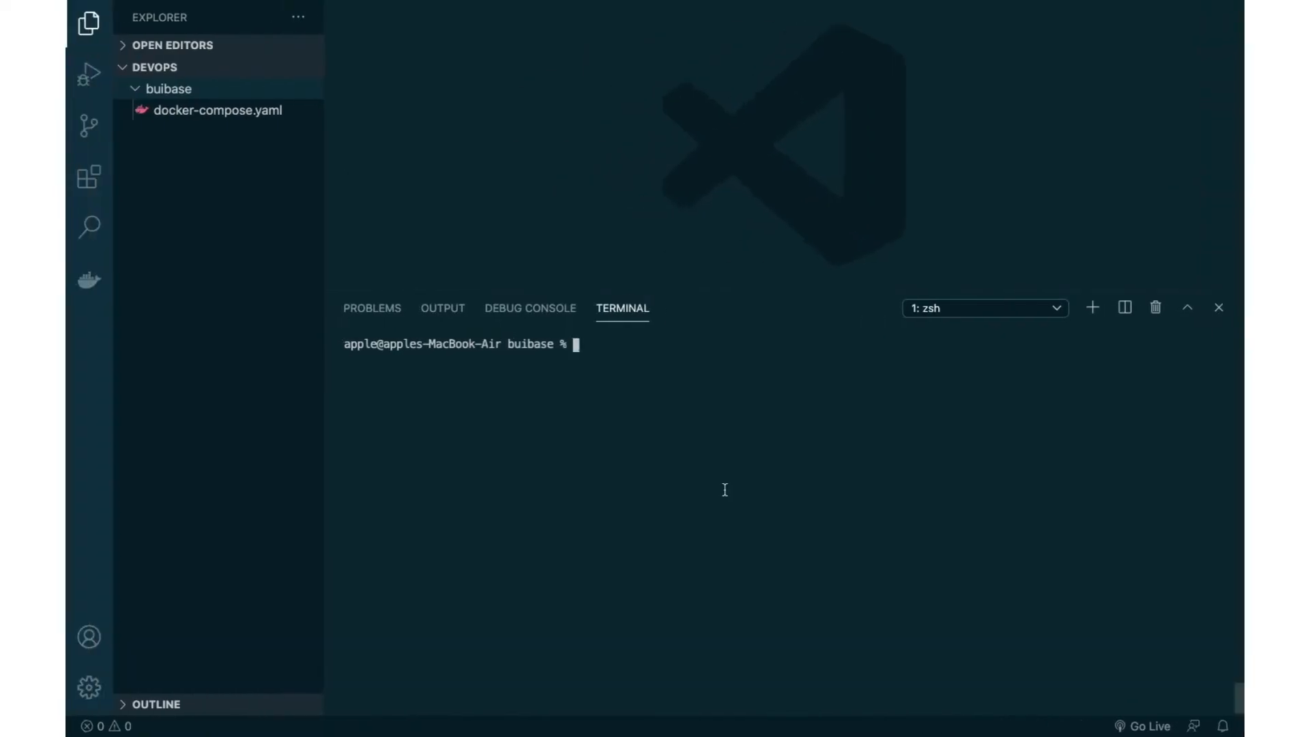
{"action": "type", "text": "cat > .env"}
{"action": "key", "text": "Return"}
{"action": "key", "text": "super+v"}
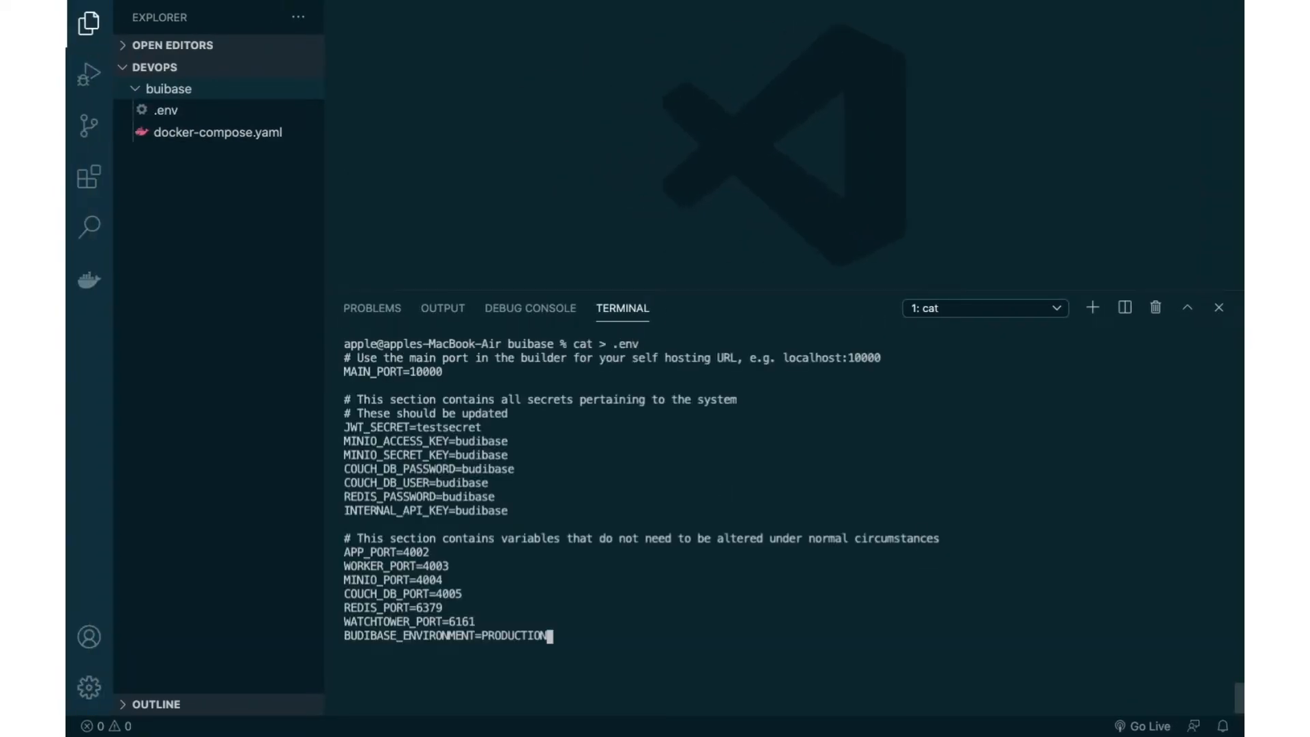
{"action": "key", "text": "ctrl+c"}
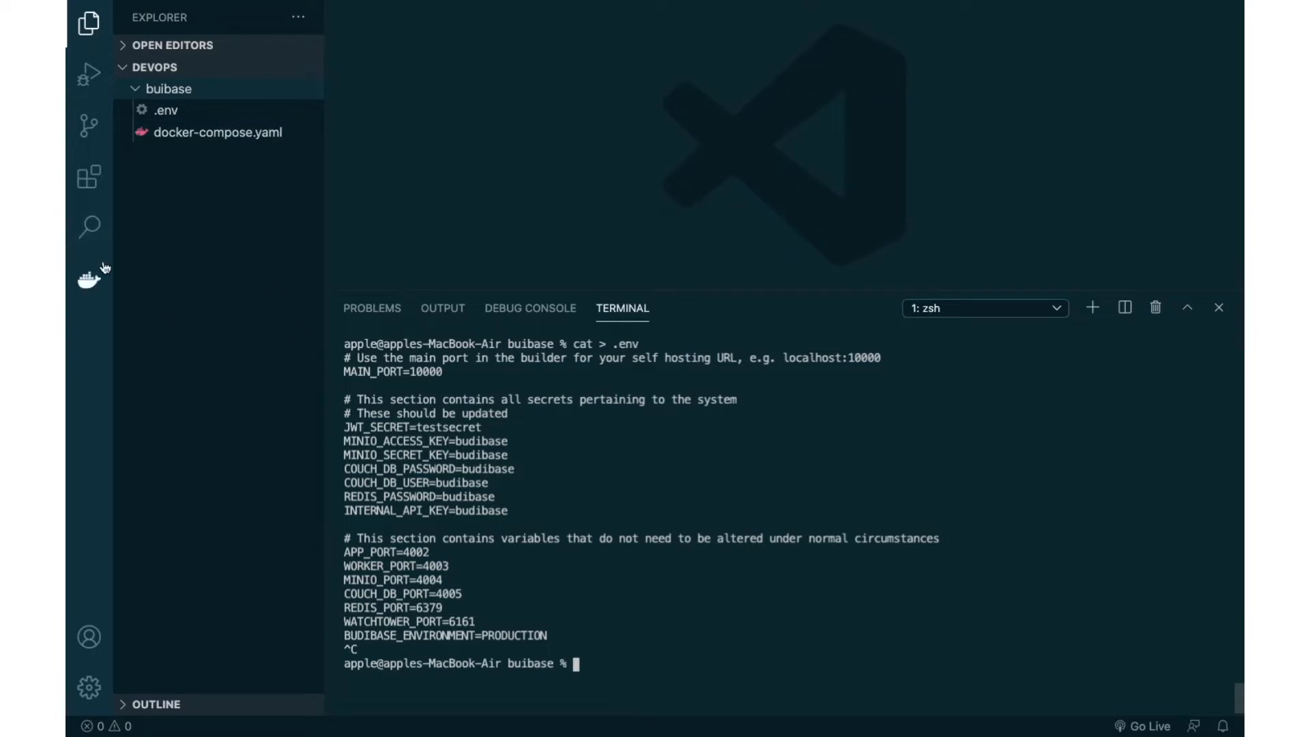
{"action": "left_click", "coordinate": [164, 131]}
Step: Open docker-compose.yaml and review the app-service variables COUCH_DB_URL, WORKER_URL, MINIO_URL and MINIO_SECRET_KEY
{"action": "left_click", "coordinate": [245, 130]}
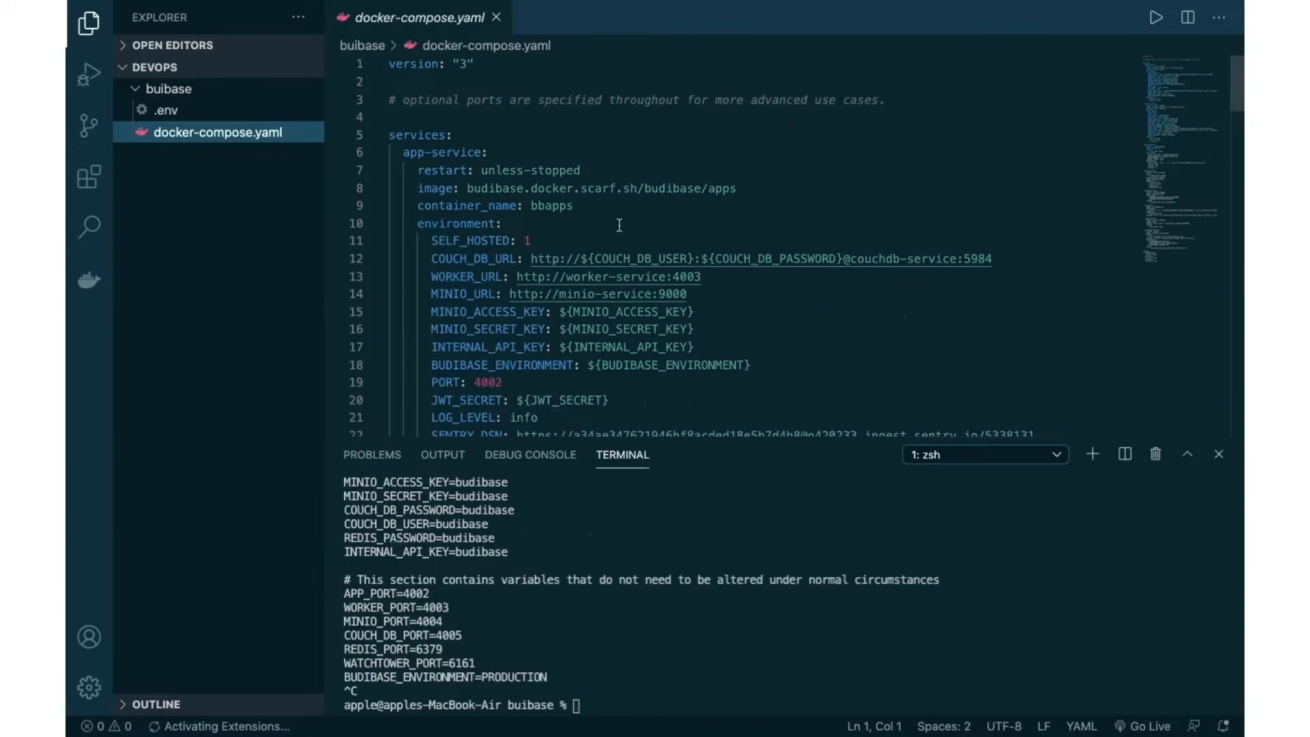
{"action": "left_click", "coordinate": [481, 140]}
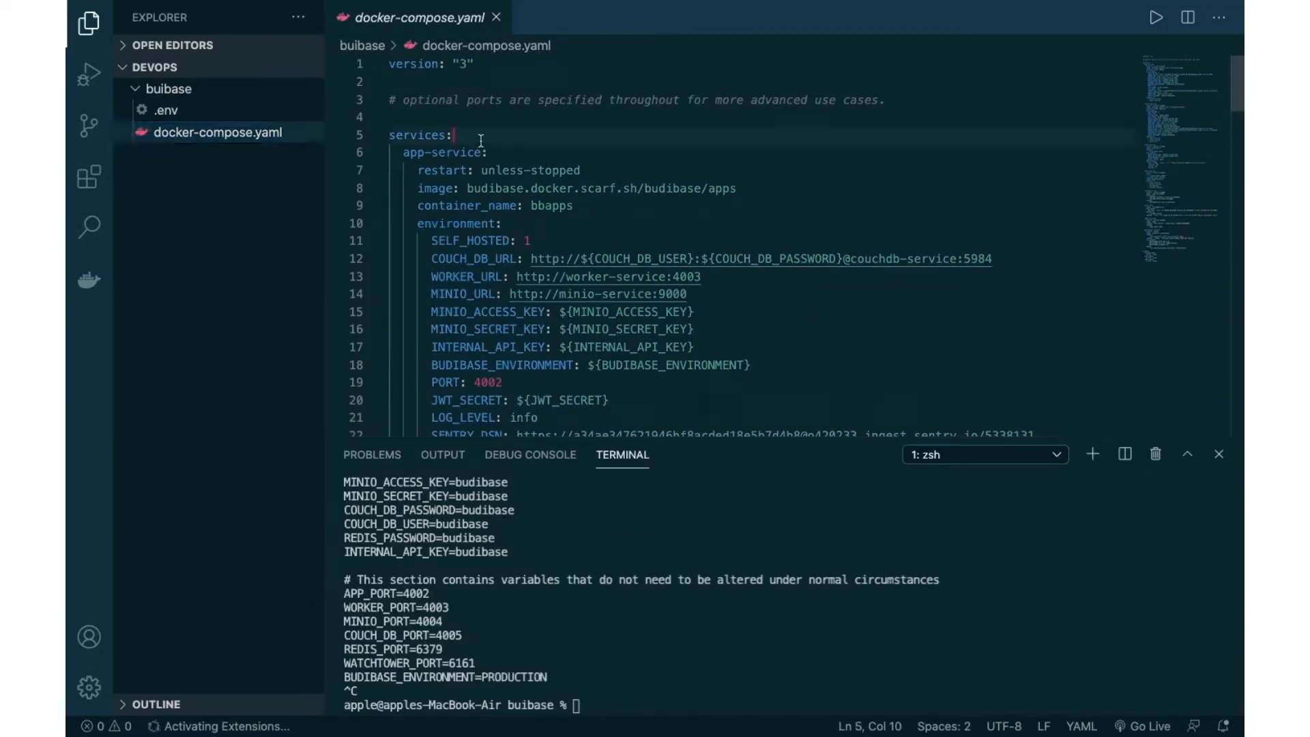
{"action": "left_click_drag", "start_coordinate": [414, 158], "coordinate": [447, 166]}
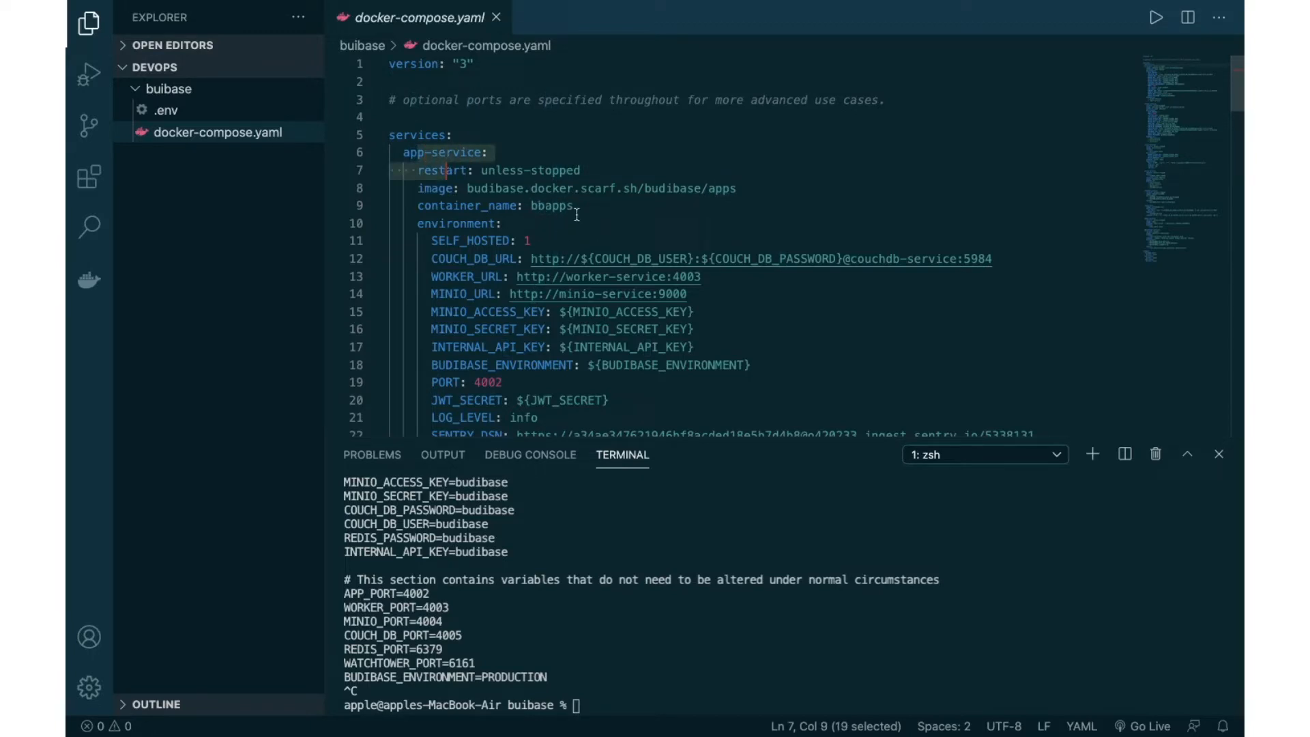
{"action": "scroll", "coordinate": [510, 176], "scroll_direction": "down", "scroll_amount": 2}
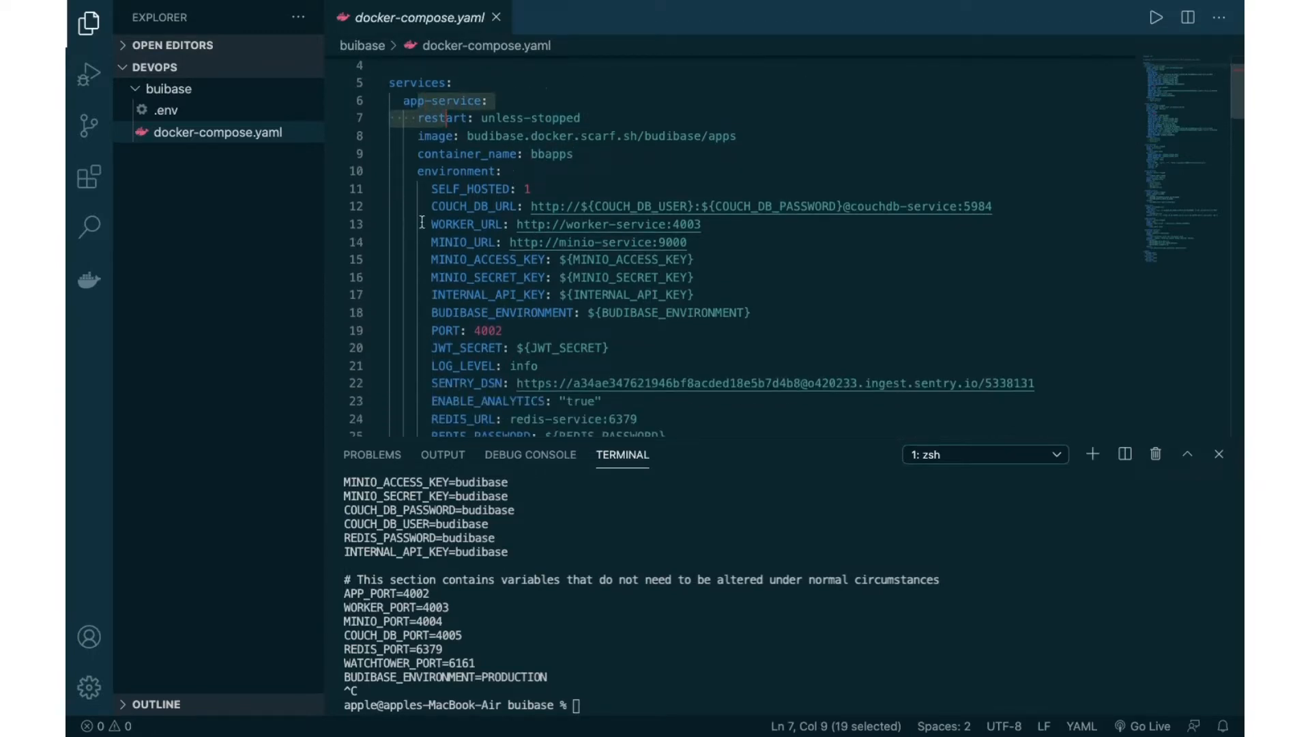
{"action": "left_click", "coordinate": [457, 208]}
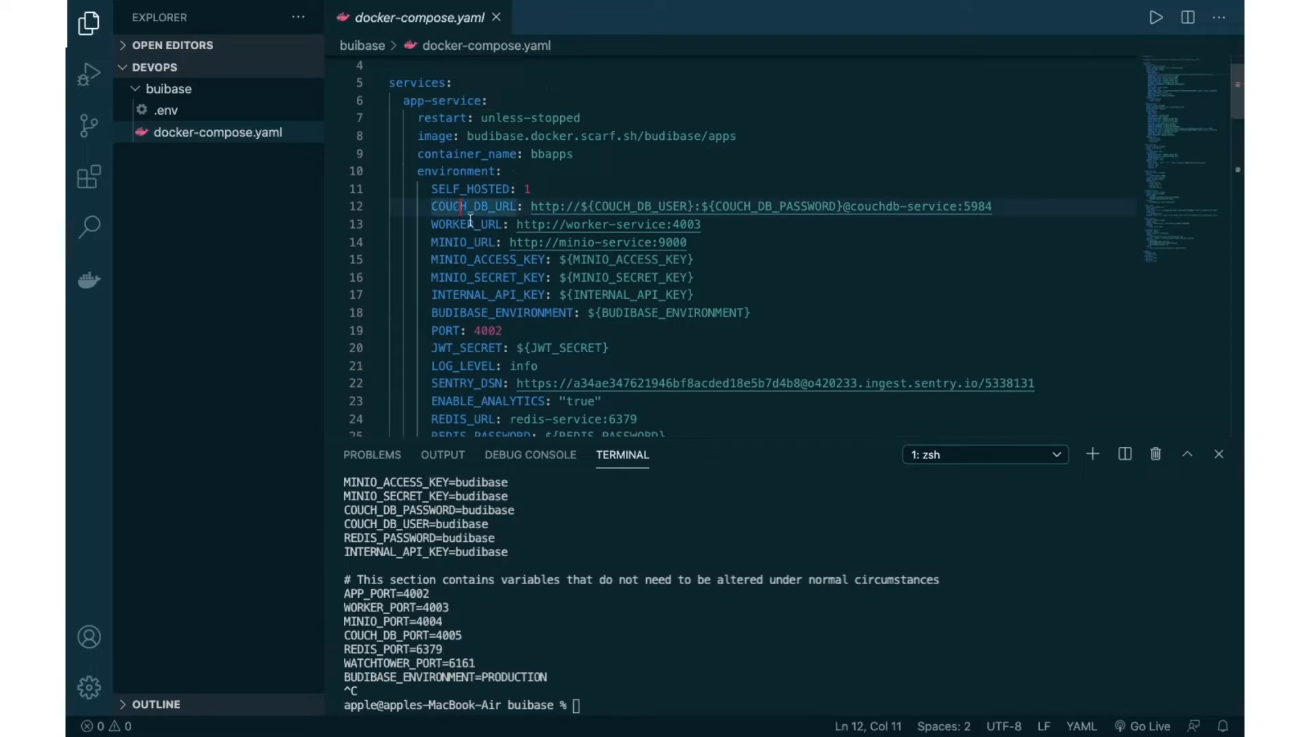
{"action": "double_click", "coordinate": [470, 222]}
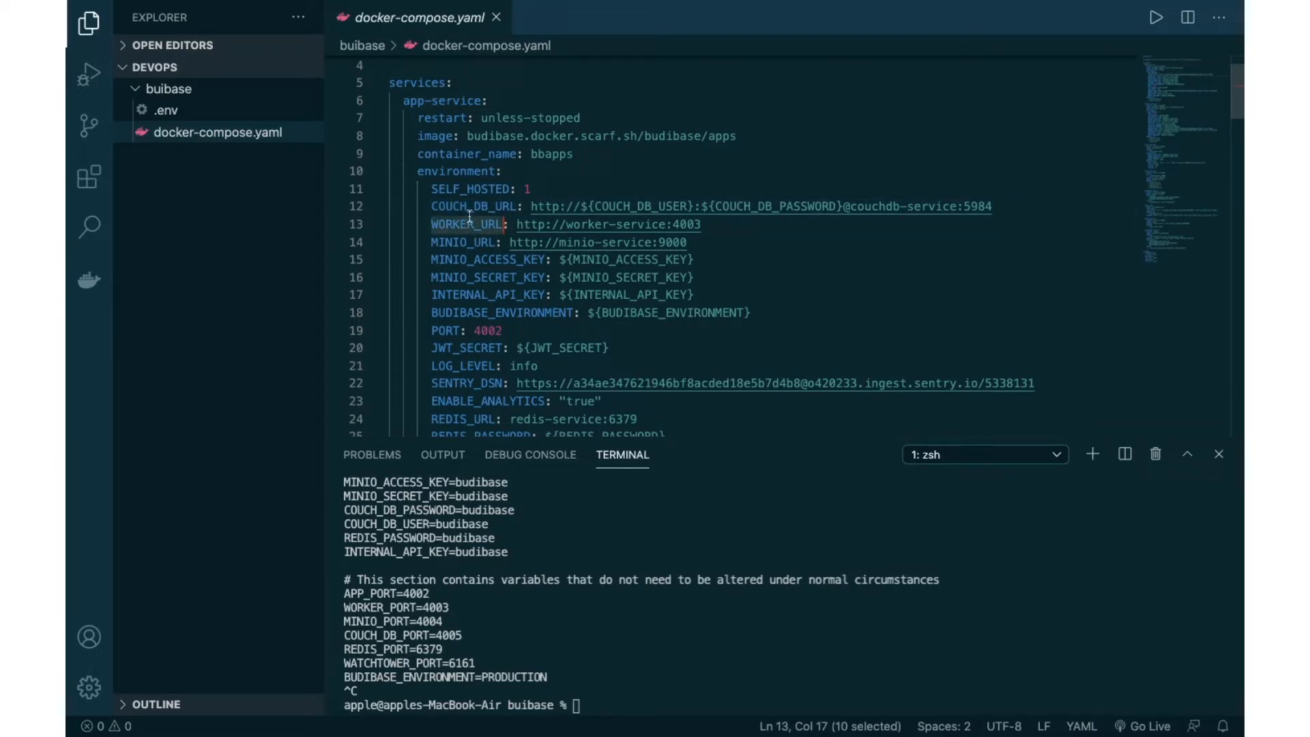
{"action": "double_click", "coordinate": [469, 245]}
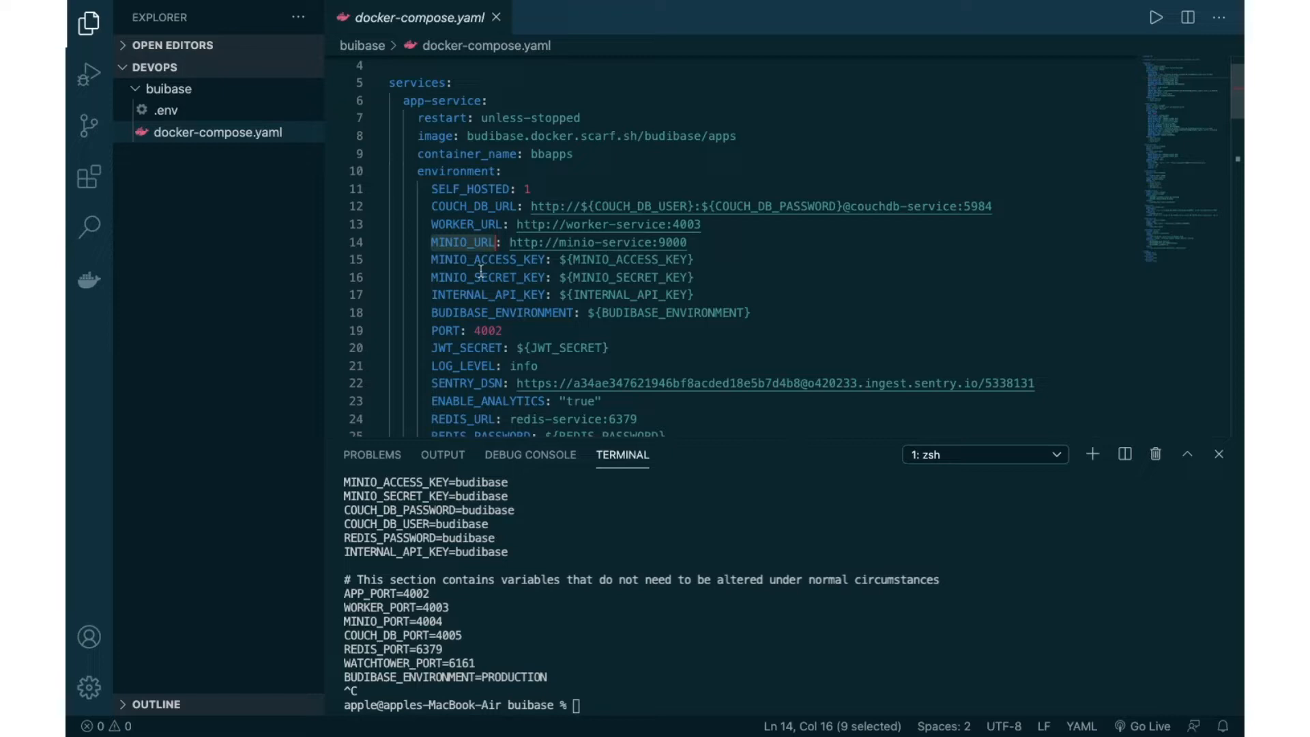
{"action": "double_click", "coordinate": [489, 275]}
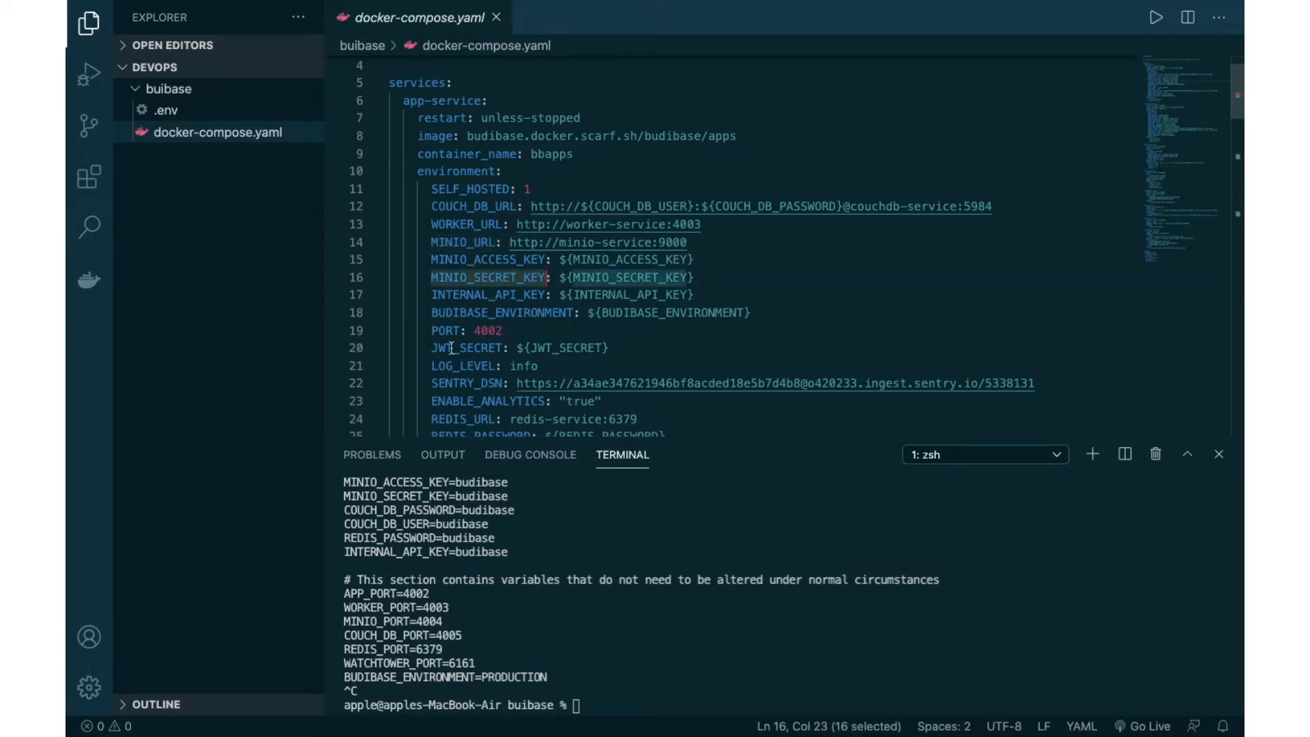
{"action": "scroll", "coordinate": [451, 347], "scroll_direction": "down", "scroll_amount": 5}
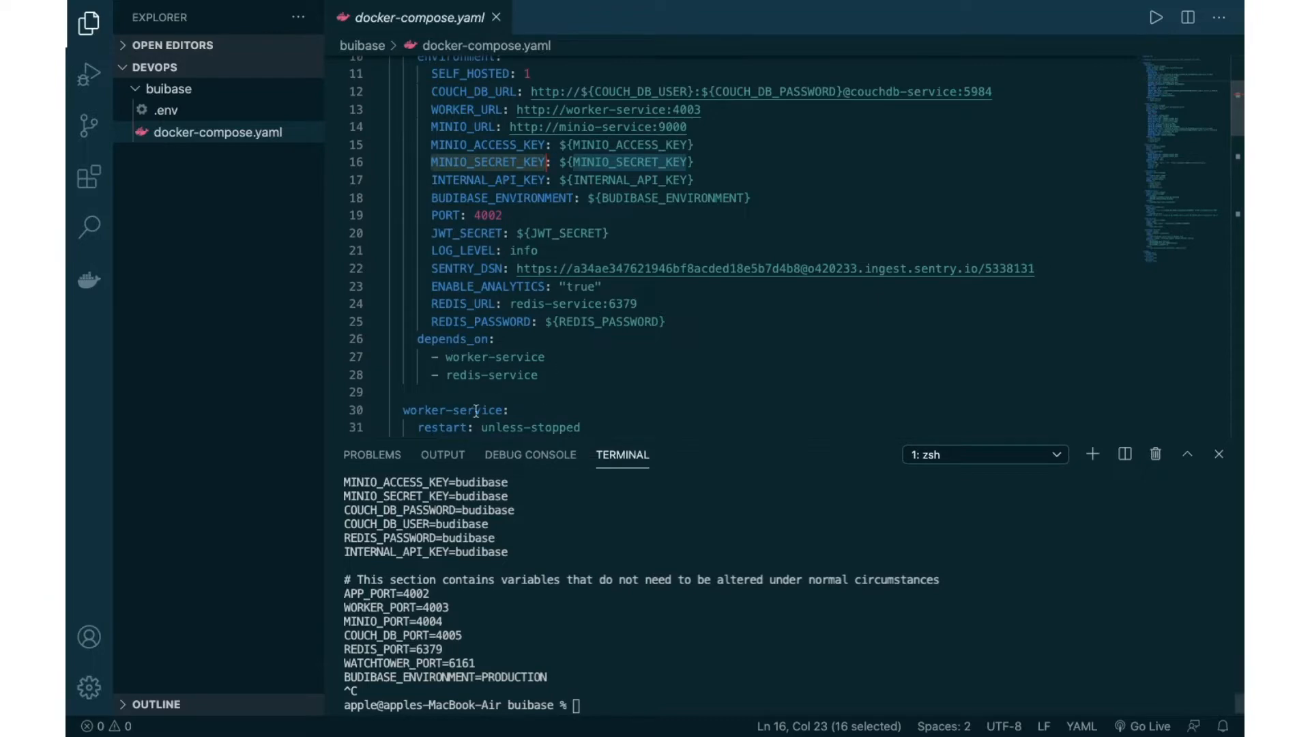
{"action": "key", "text": "ctrl+Right"}
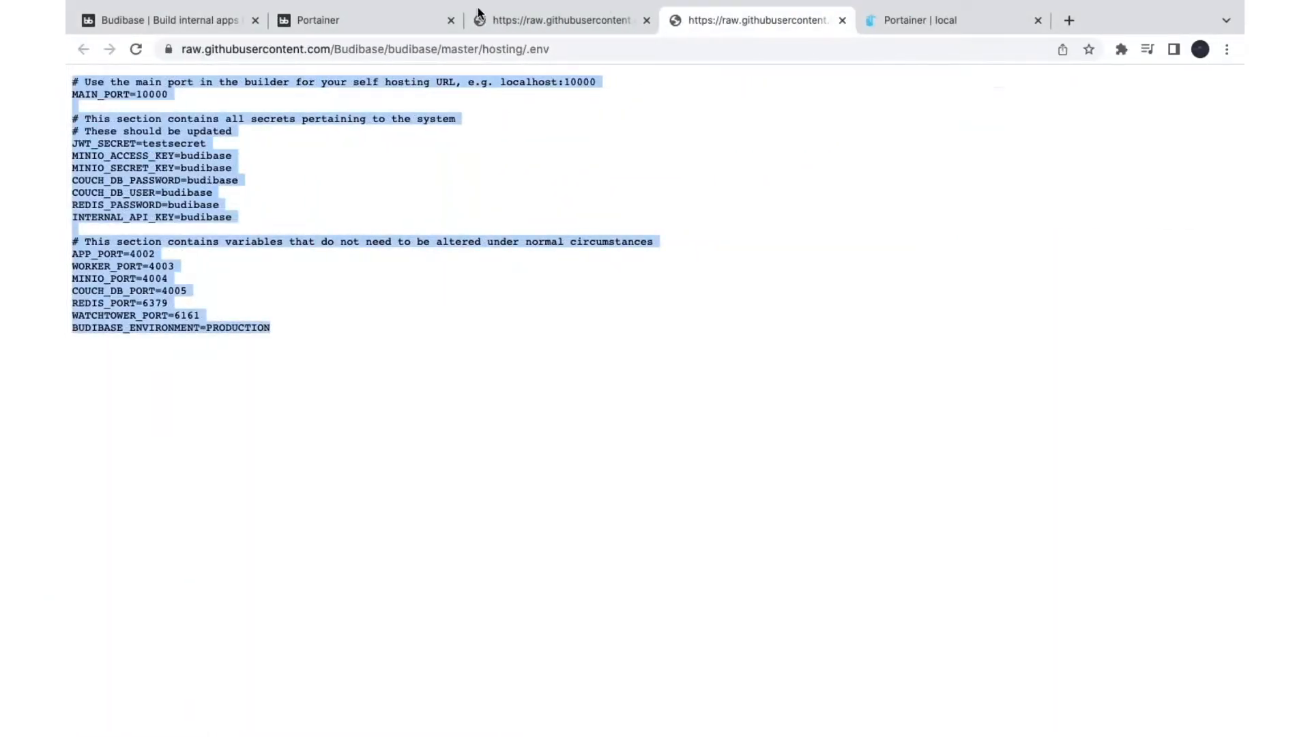
Step: Open the Docker deployment guide and scroll to the docker-compose up command and Further information list
{"action": "left_click", "coordinate": [304, 20]}
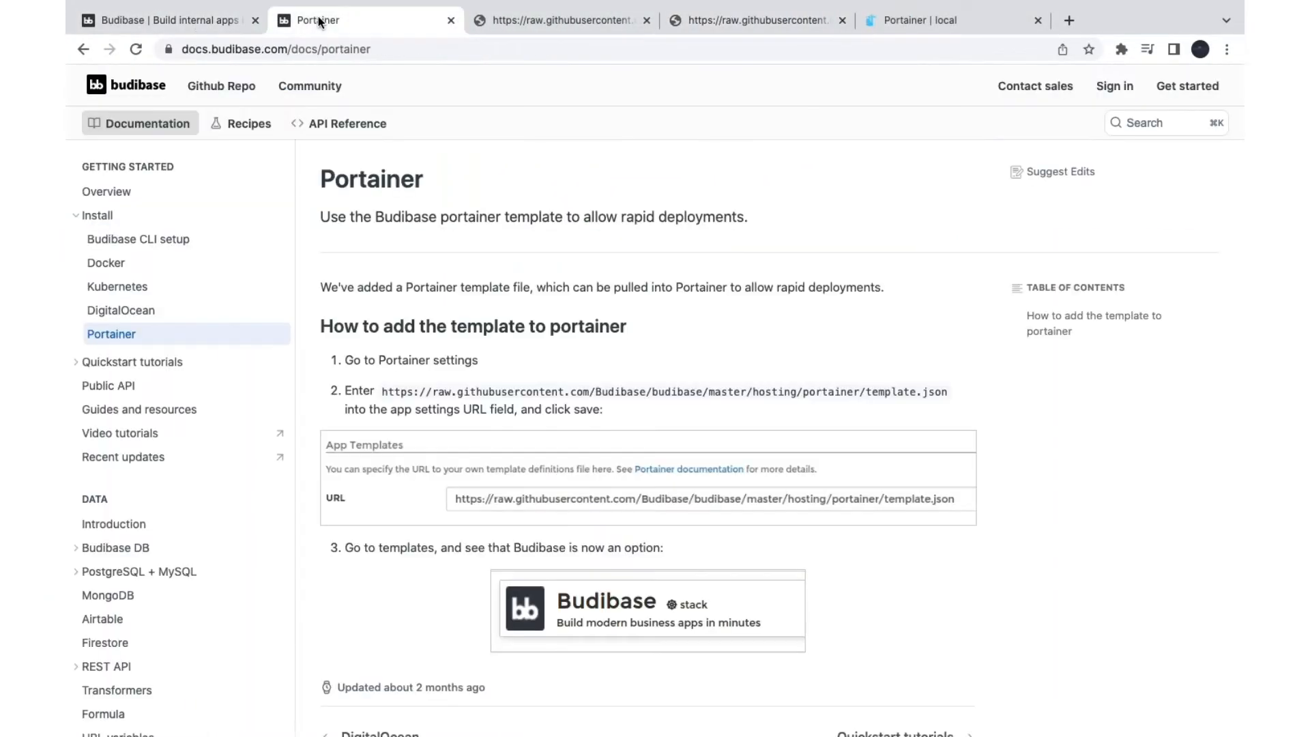
{"action": "left_click", "coordinate": [117, 263]}
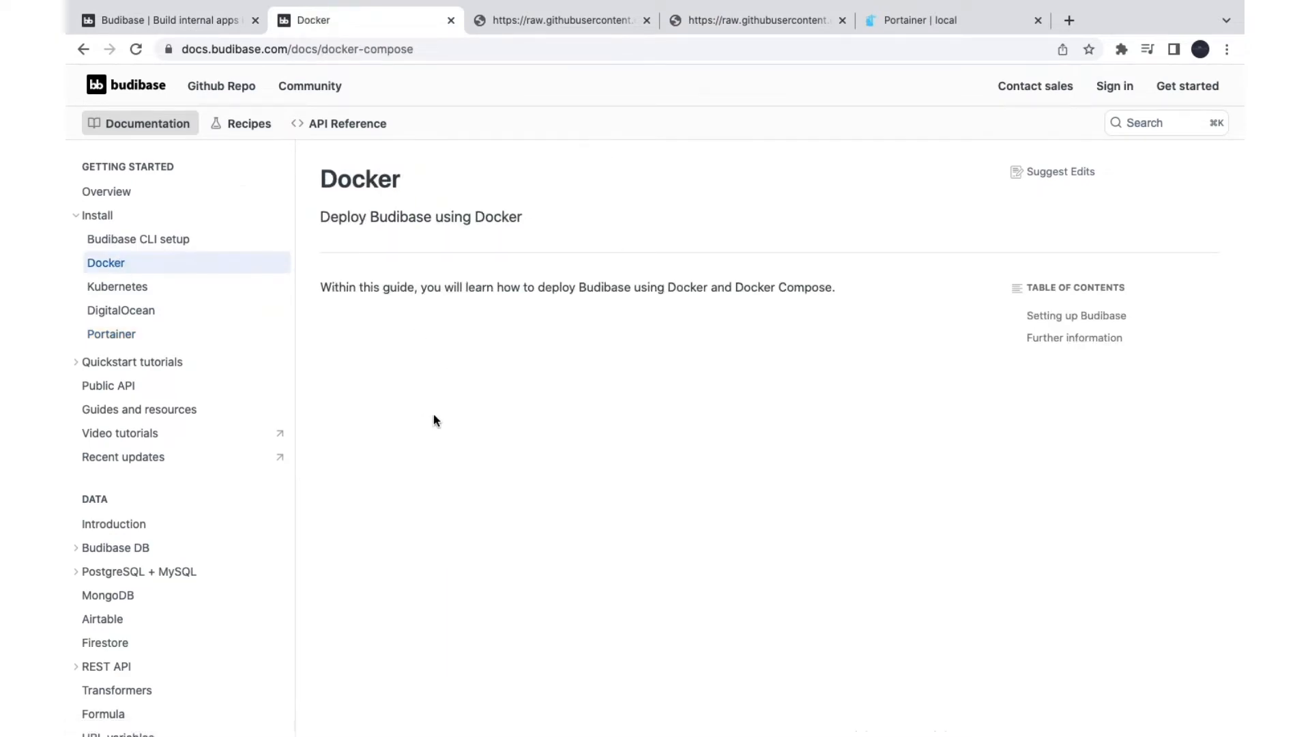
{"action": "scroll", "coordinate": [631, 398], "scroll_direction": "down", "scroll_amount": 10}
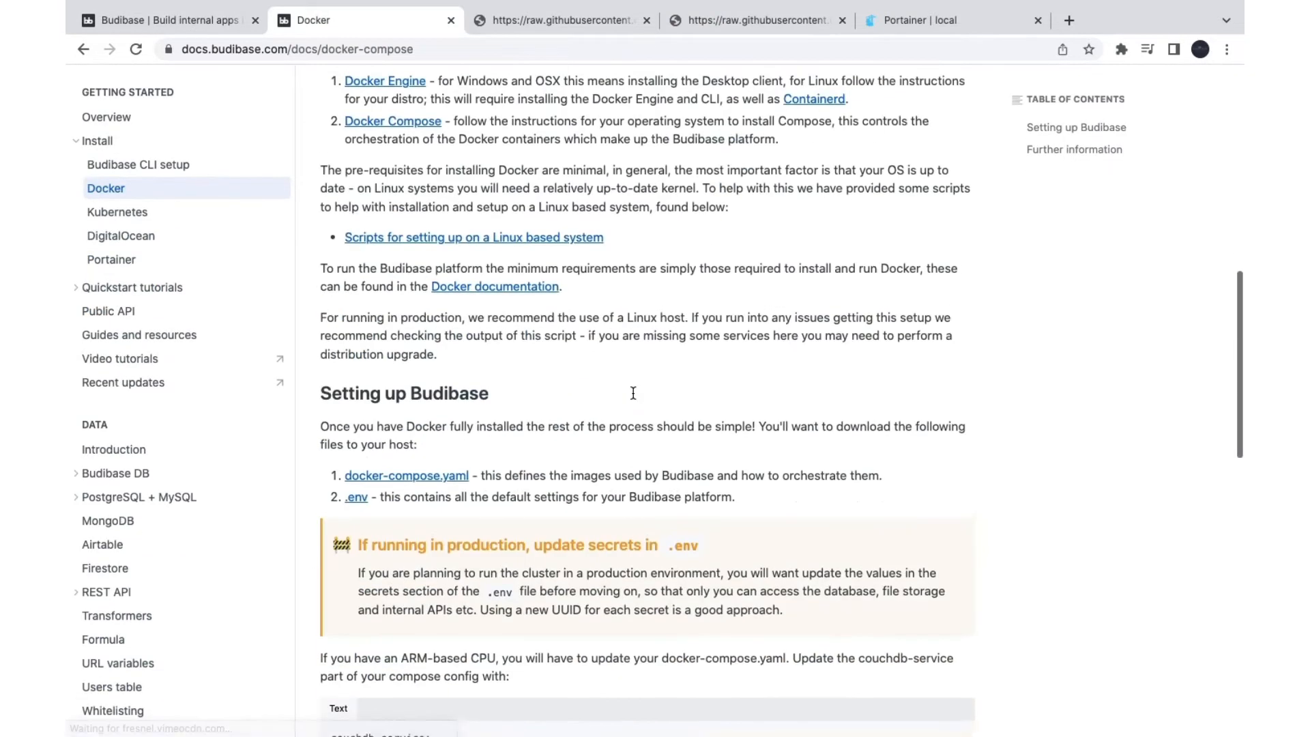
{"action": "scroll", "coordinate": [633, 393], "scroll_direction": "down", "scroll_amount": 8}
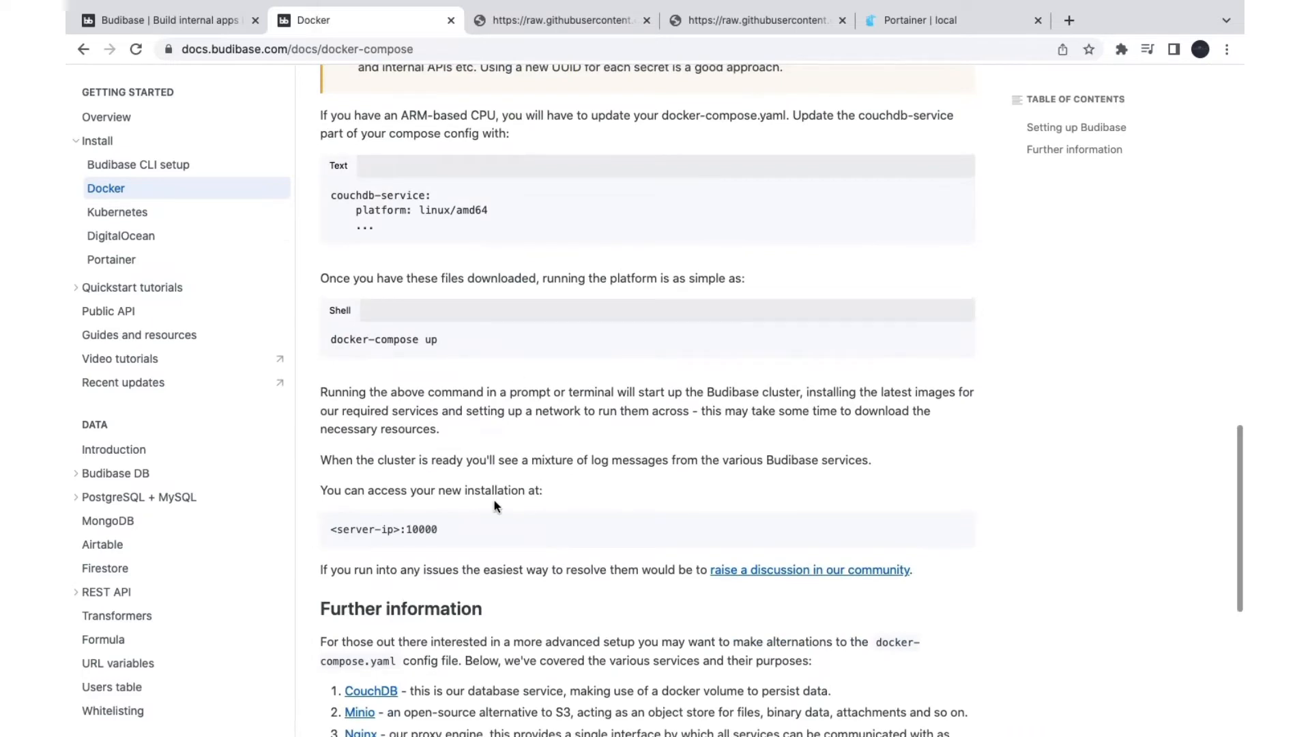
{"action": "scroll", "coordinate": [496, 505], "scroll_direction": "down", "scroll_amount": 3}
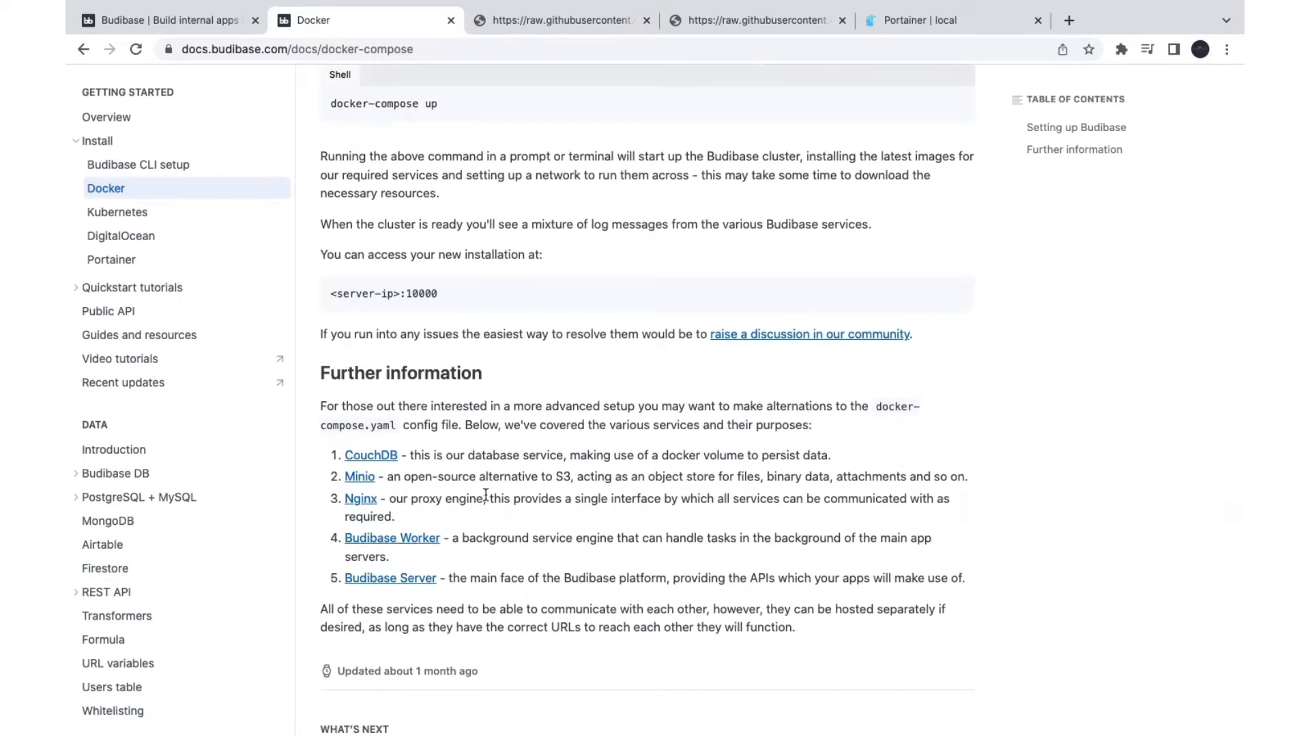
{"action": "scroll", "coordinate": [494, 636], "scroll_direction": "down", "scroll_amount": 5}
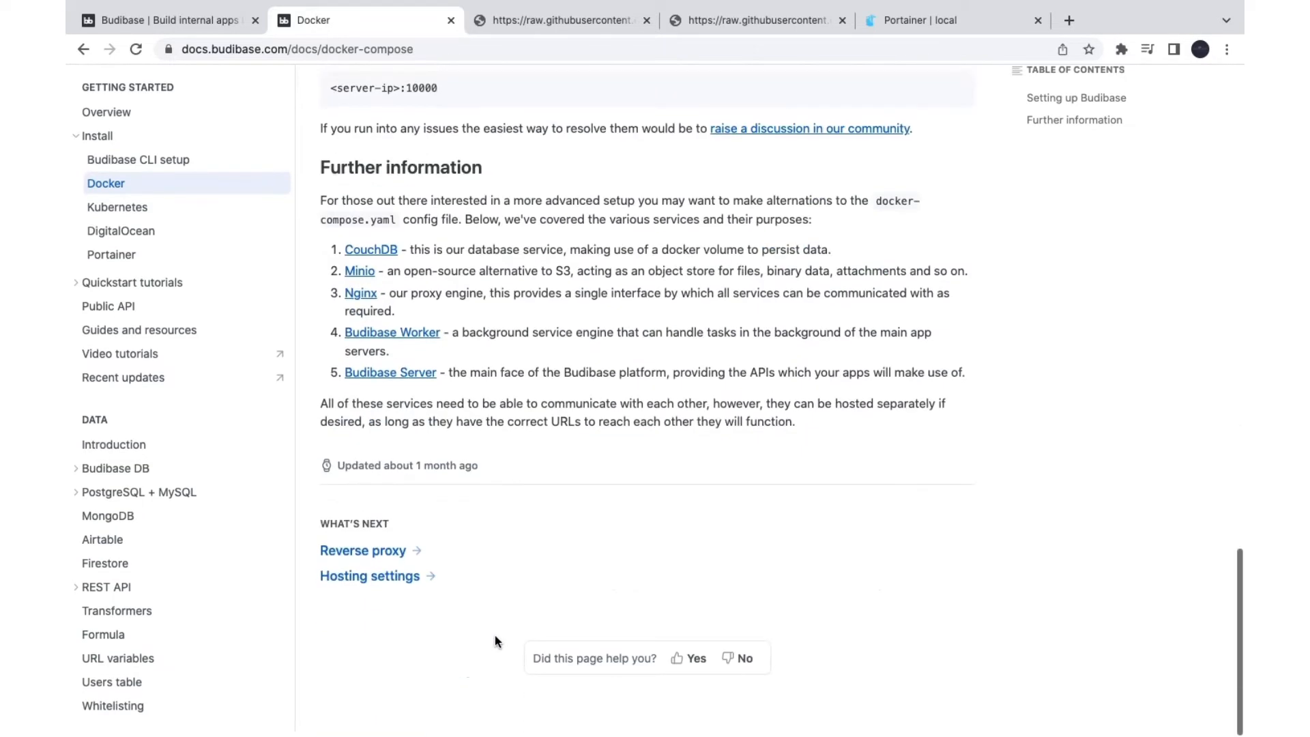
{"action": "scroll", "coordinate": [493, 636], "scroll_direction": "up", "scroll_amount": 4}
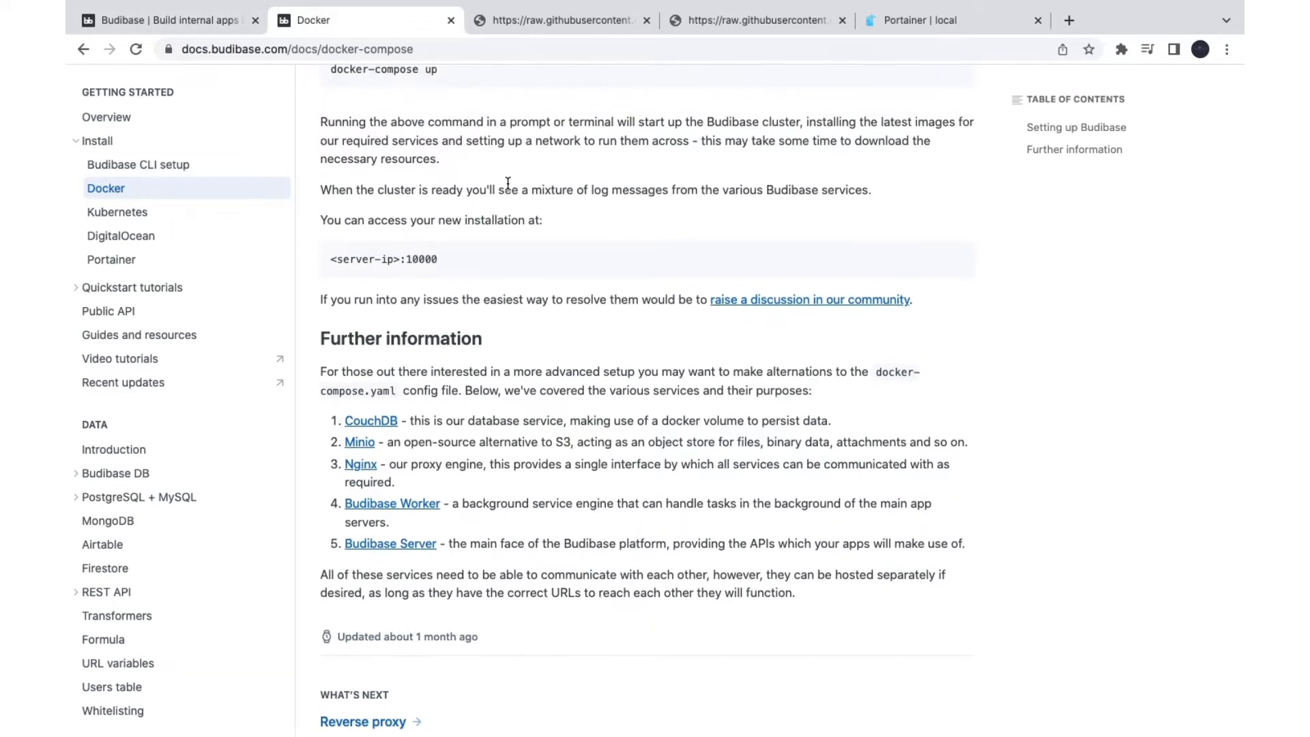
{"action": "key", "text": "ctrl+Left"}
{"action": "key", "text": "ctrl+Right"}
{"action": "key", "text": "ctrl+Left"}
{"action": "left_click", "coordinate": [495, 286]}
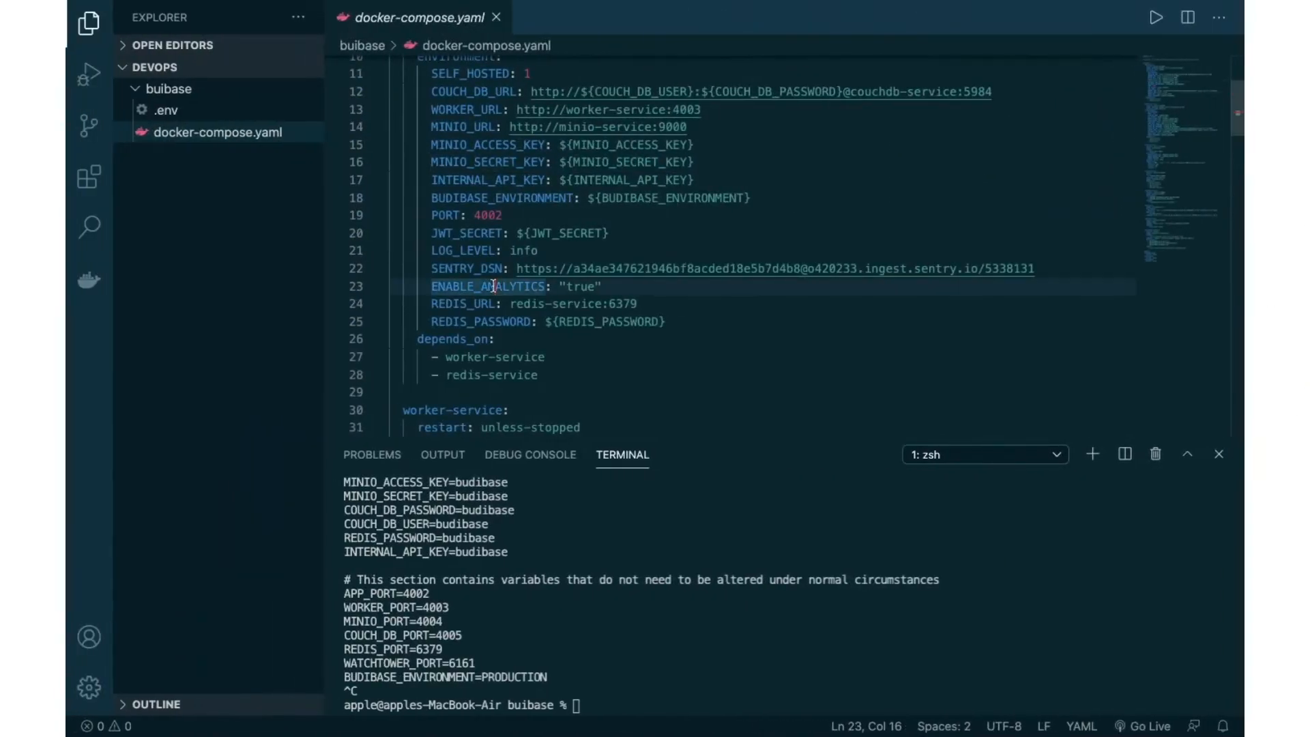
{"action": "scroll", "coordinate": [553, 212], "scroll_direction": "down", "scroll_amount": 5}
{"action": "left_click", "coordinate": [550, 212]}
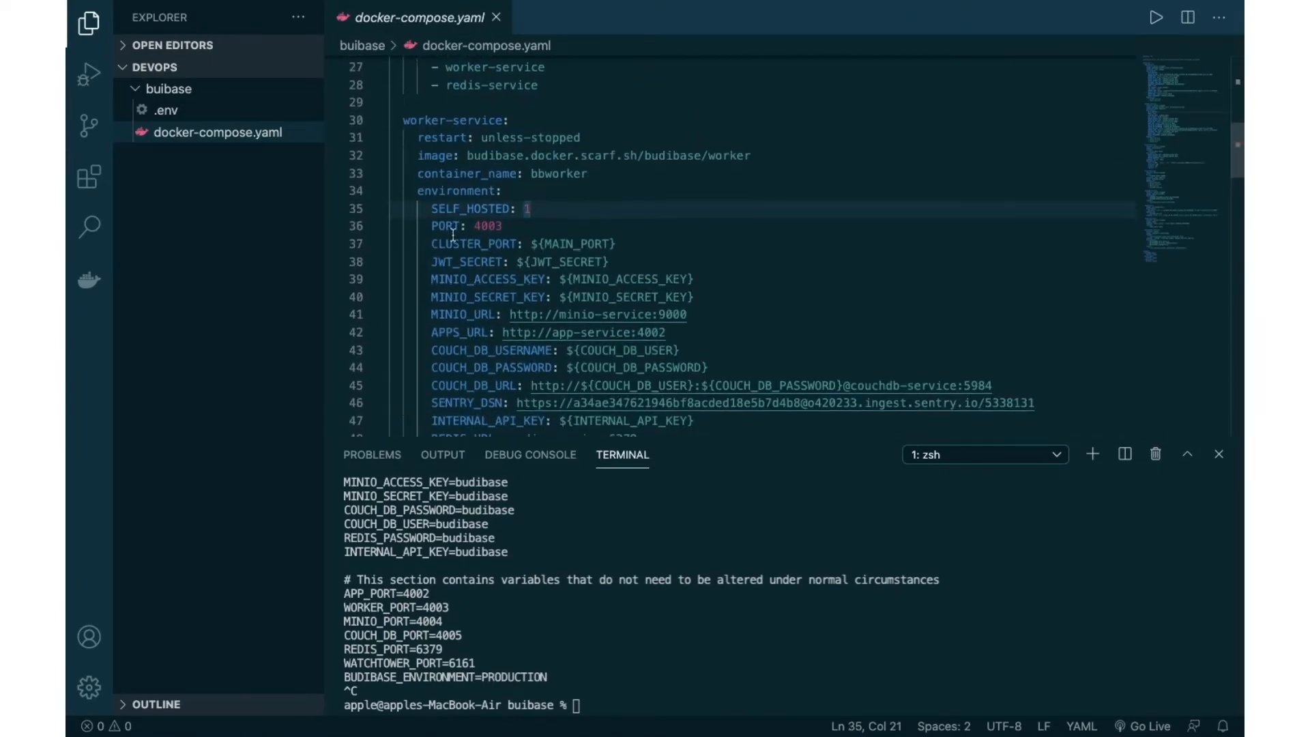
{"action": "scroll", "coordinate": [453, 234], "scroll_direction": "down", "scroll_amount": 8}
{"action": "left_click", "coordinate": [414, 164]}
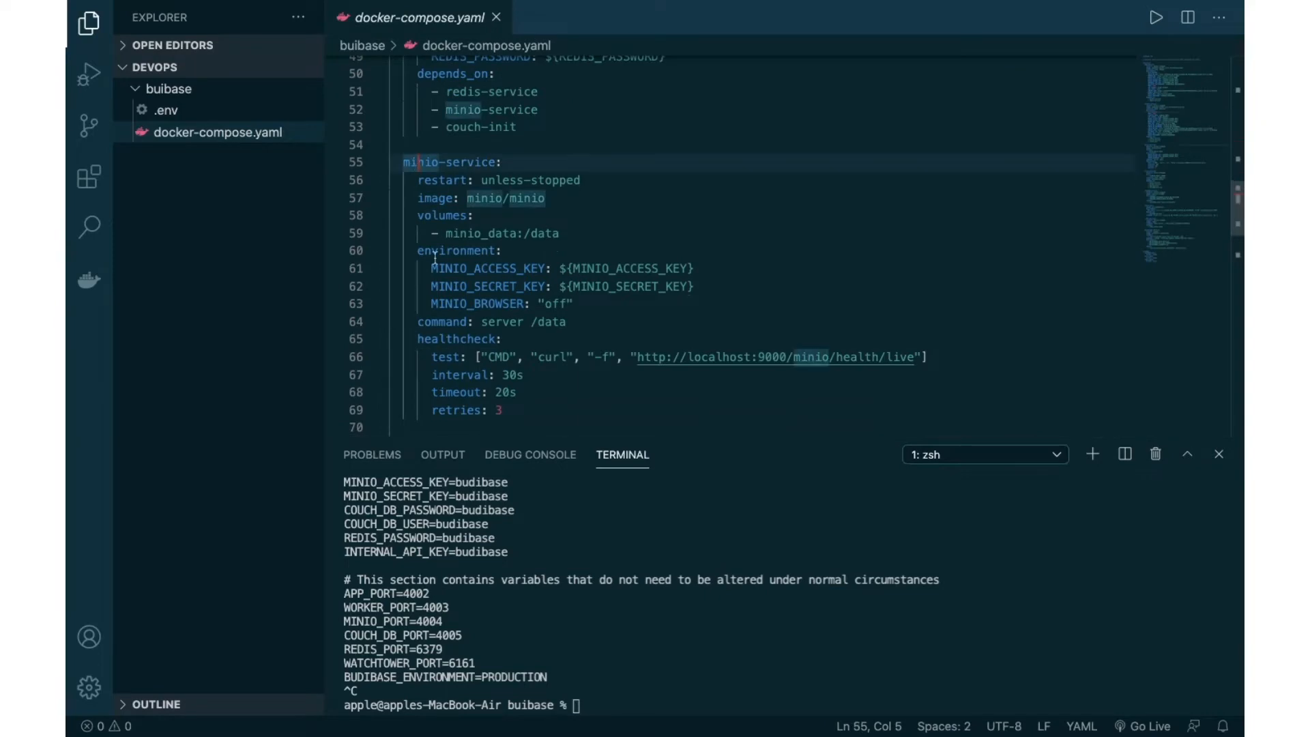
{"action": "scroll", "coordinate": [437, 204], "scroll_direction": "down", "scroll_amount": 3}
{"action": "scroll", "coordinate": [450, 351], "scroll_direction": "down", "scroll_amount": 10}
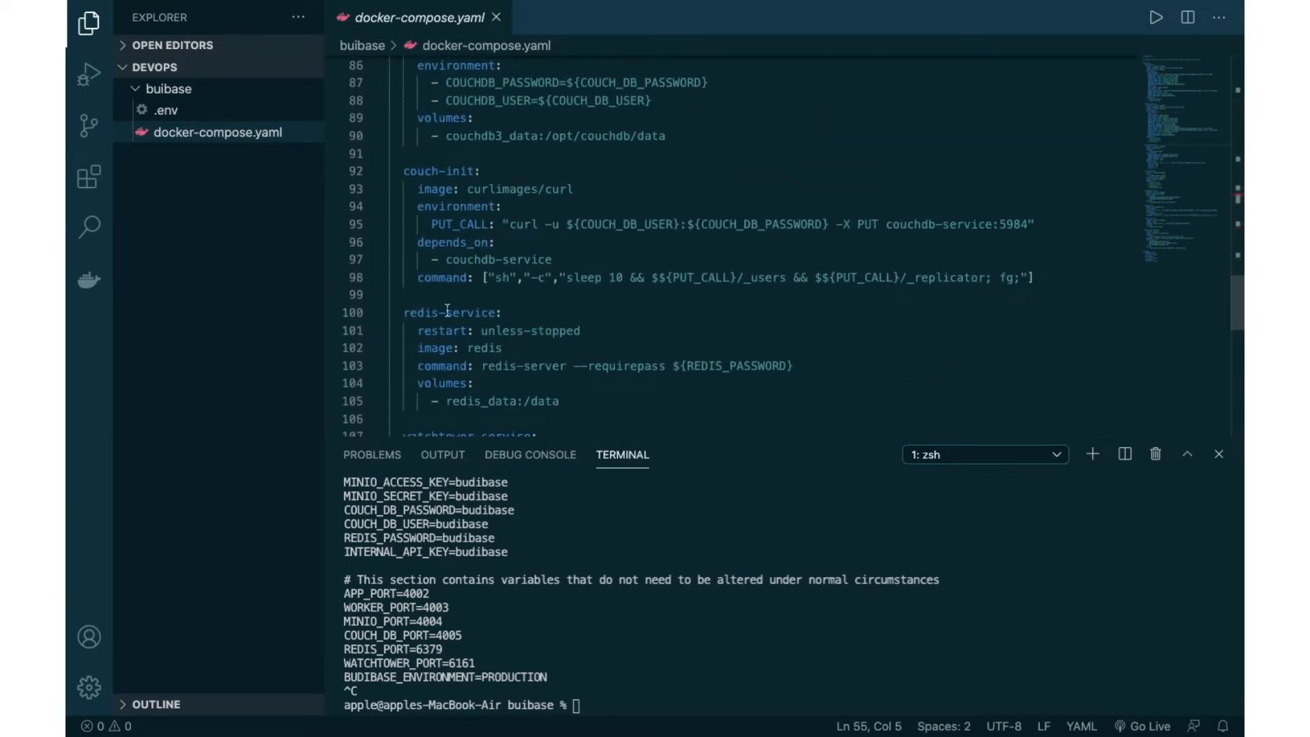
{"action": "double_click", "coordinate": [447, 312]}
{"action": "scroll", "coordinate": [464, 273], "scroll_direction": "down", "scroll_amount": 4}
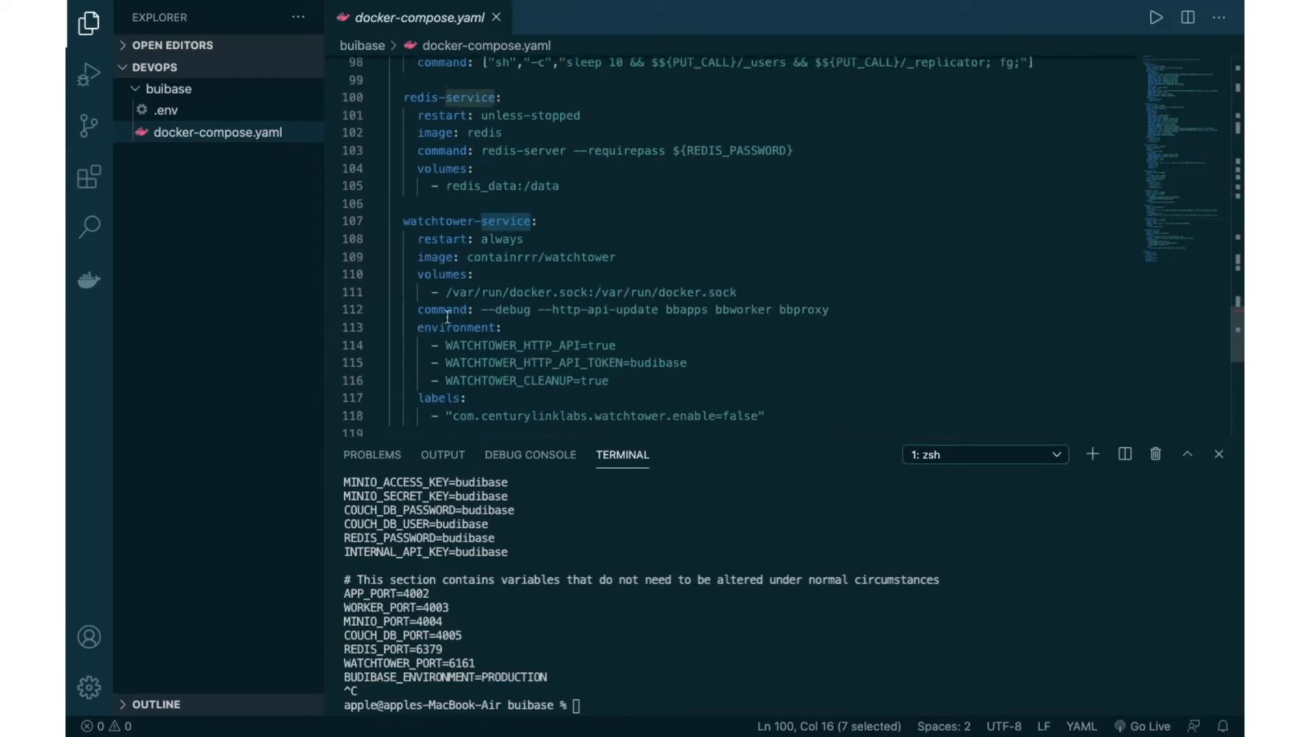
{"action": "double_click", "coordinate": [458, 220]}
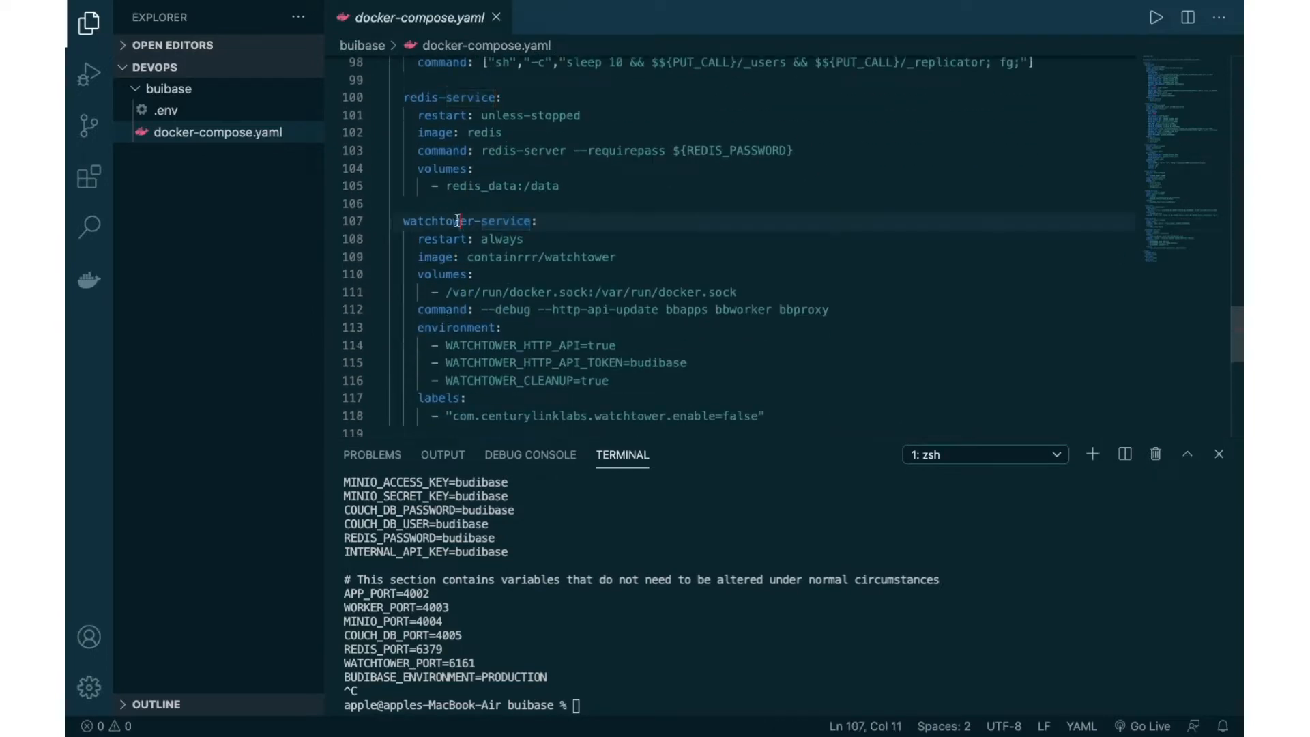
{"action": "double_click", "coordinate": [597, 259]}
{"action": "scroll", "coordinate": [586, 286], "scroll_direction": "down", "scroll_amount": 10}
{"action": "scroll", "coordinate": [572, 292], "scroll_direction": "up", "scroll_amount": 9}
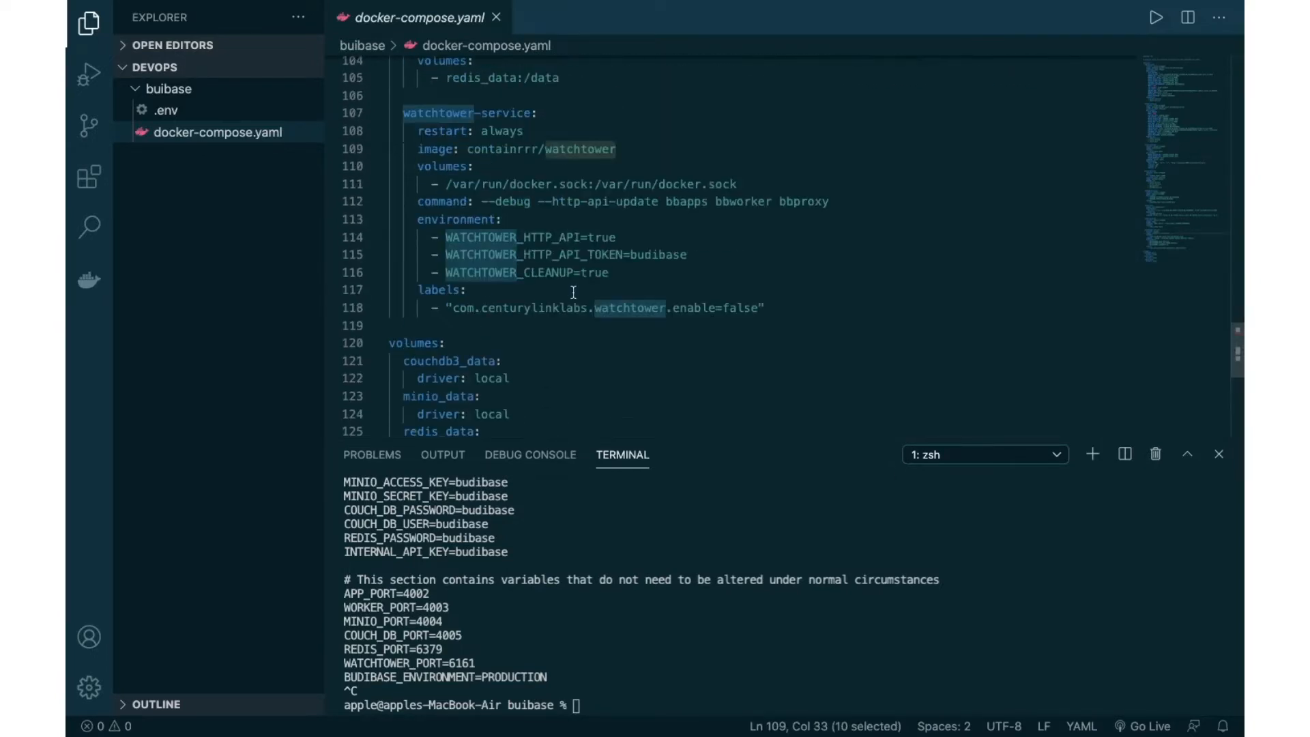
Step: Open .env in the editor and review its variables, including MAIN_PORT 10000 and APP_PORT 4002
{"action": "left_click", "coordinate": [167, 110]}
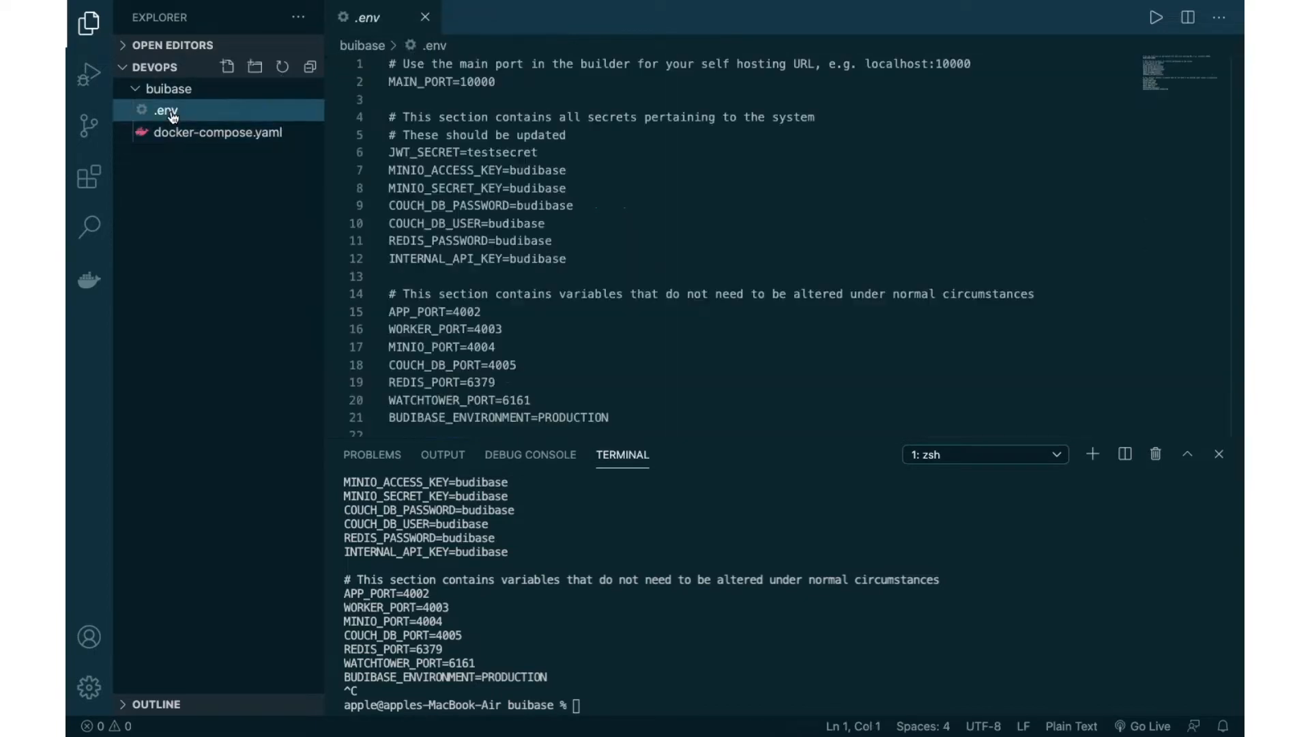
{"action": "left_click", "coordinate": [516, 153]}
{"action": "double_click", "coordinate": [442, 81]}
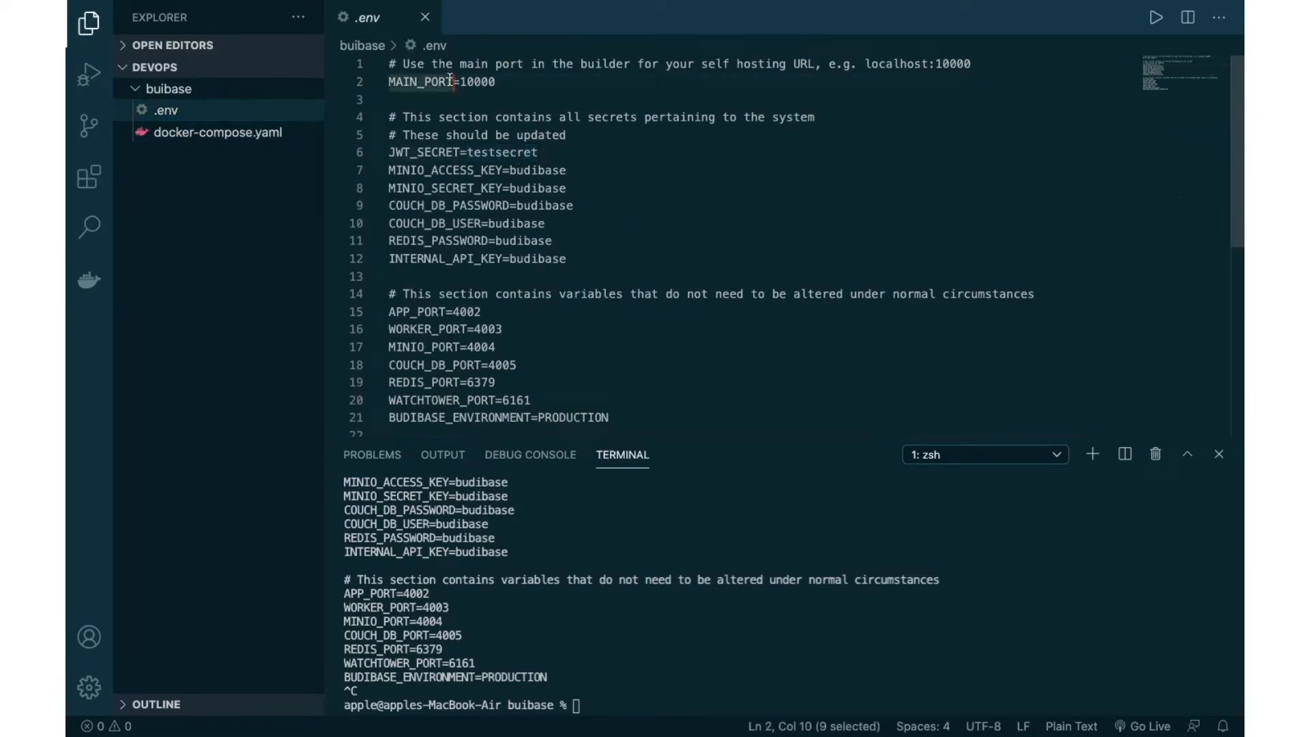
{"action": "left_click", "coordinate": [466, 81]}
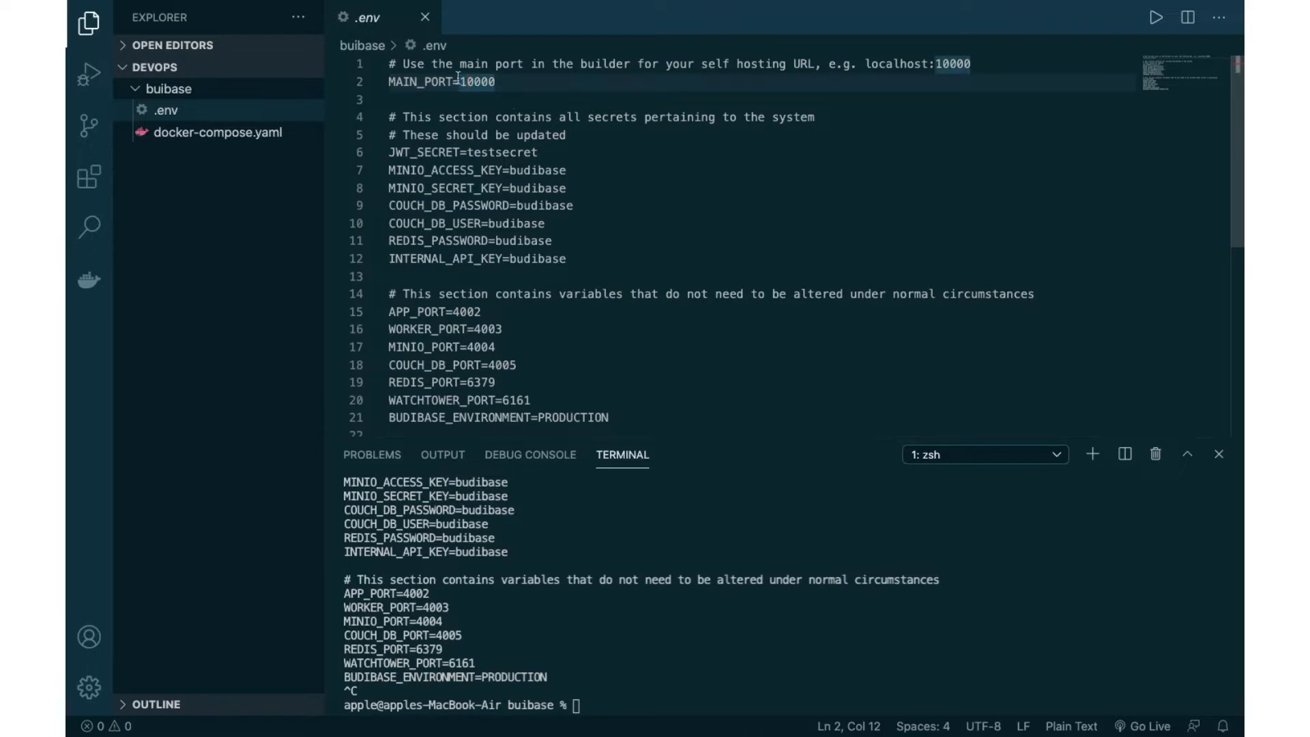
{"action": "scroll", "coordinate": [459, 374], "scroll_direction": "down", "scroll_amount": 1}
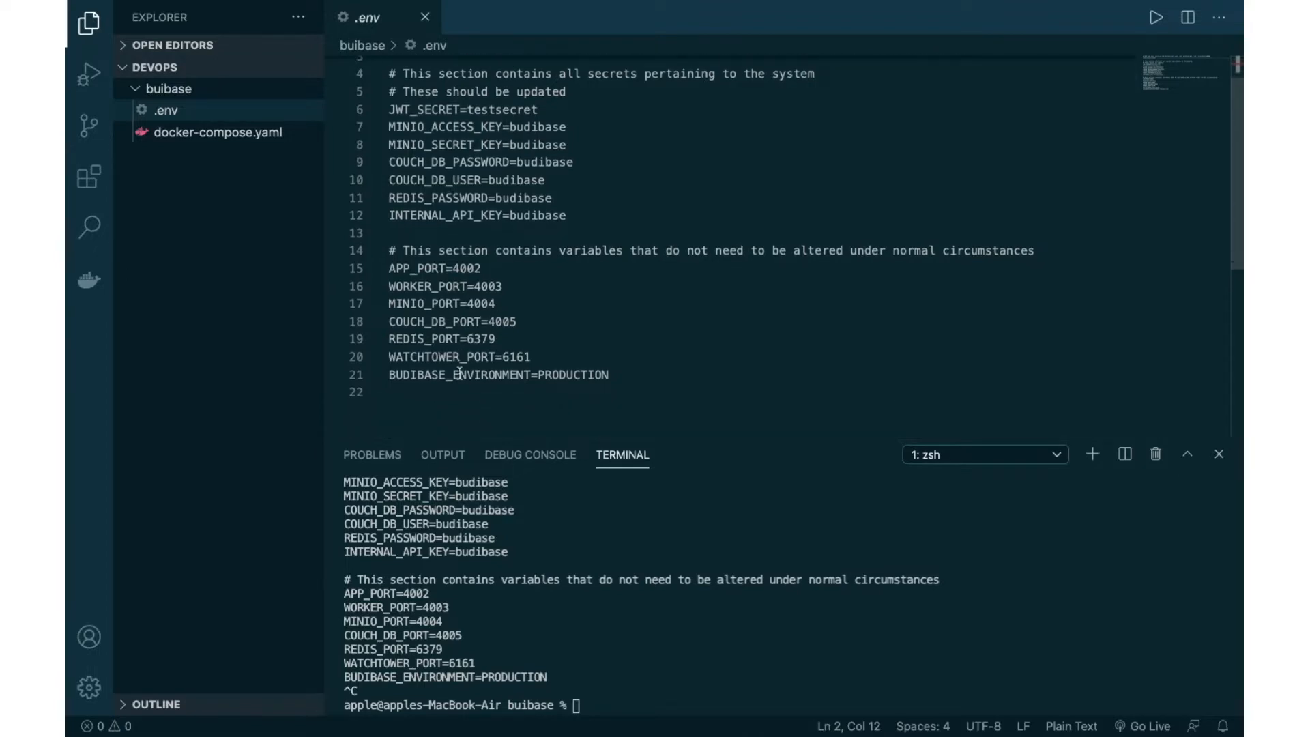
{"action": "left_click_drag", "start_coordinate": [611, 363], "coordinate": [565, 263]}
{"action": "left_click", "coordinate": [565, 263]}
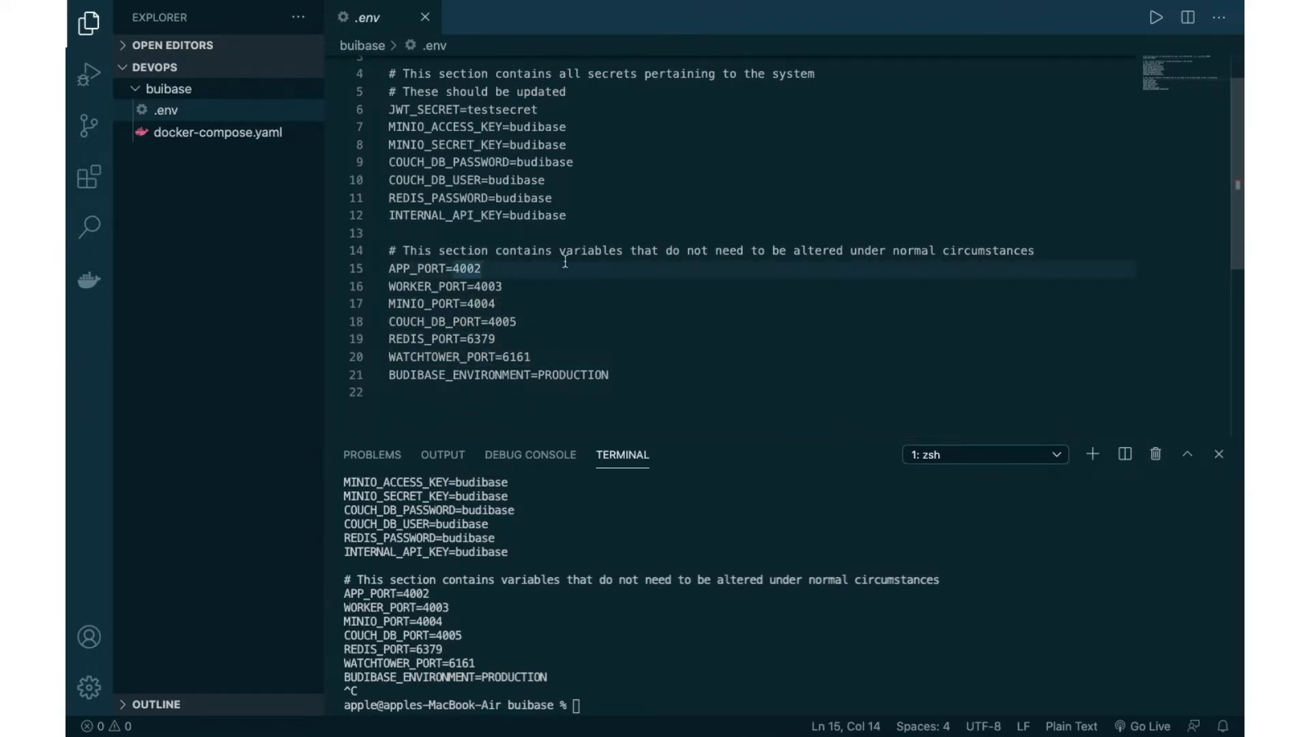
{"action": "scroll", "coordinate": [565, 262], "scroll_direction": "up", "scroll_amount": 1}
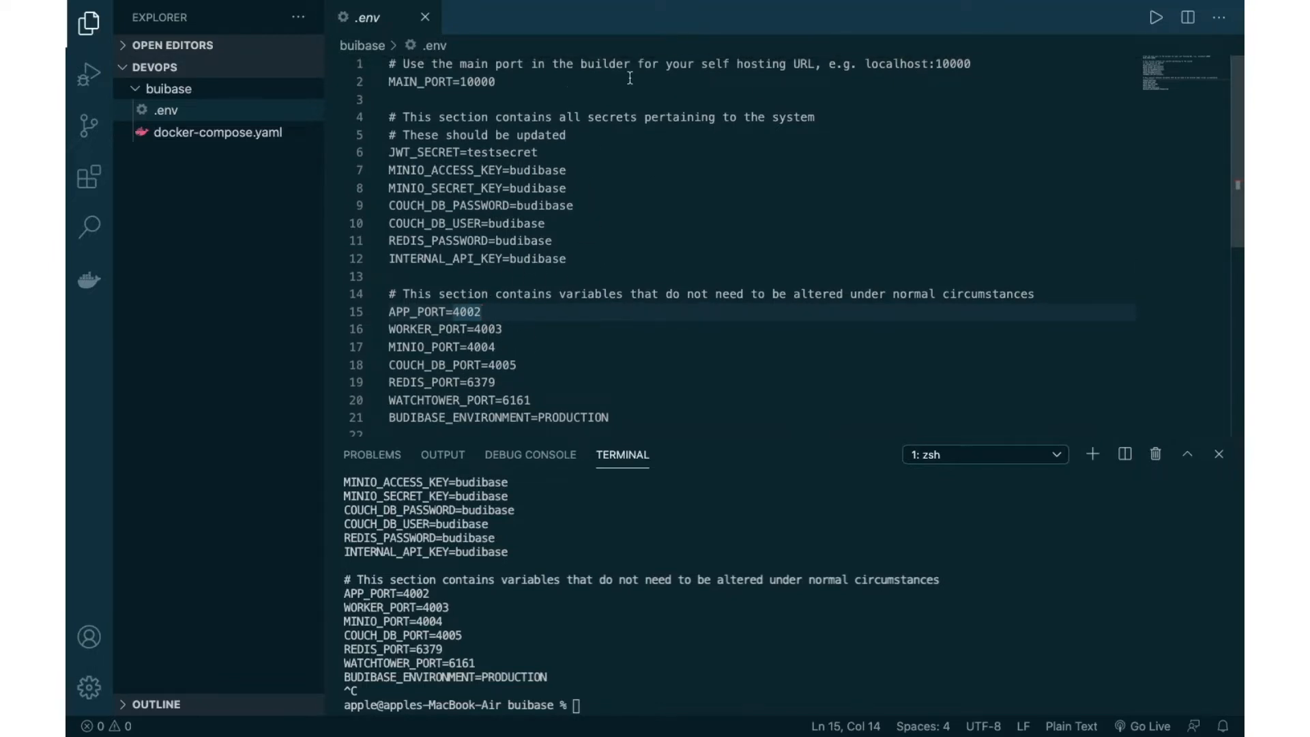
Step: Clear the terminal output with the clear command
{"action": "left_click", "coordinate": [620, 613]}
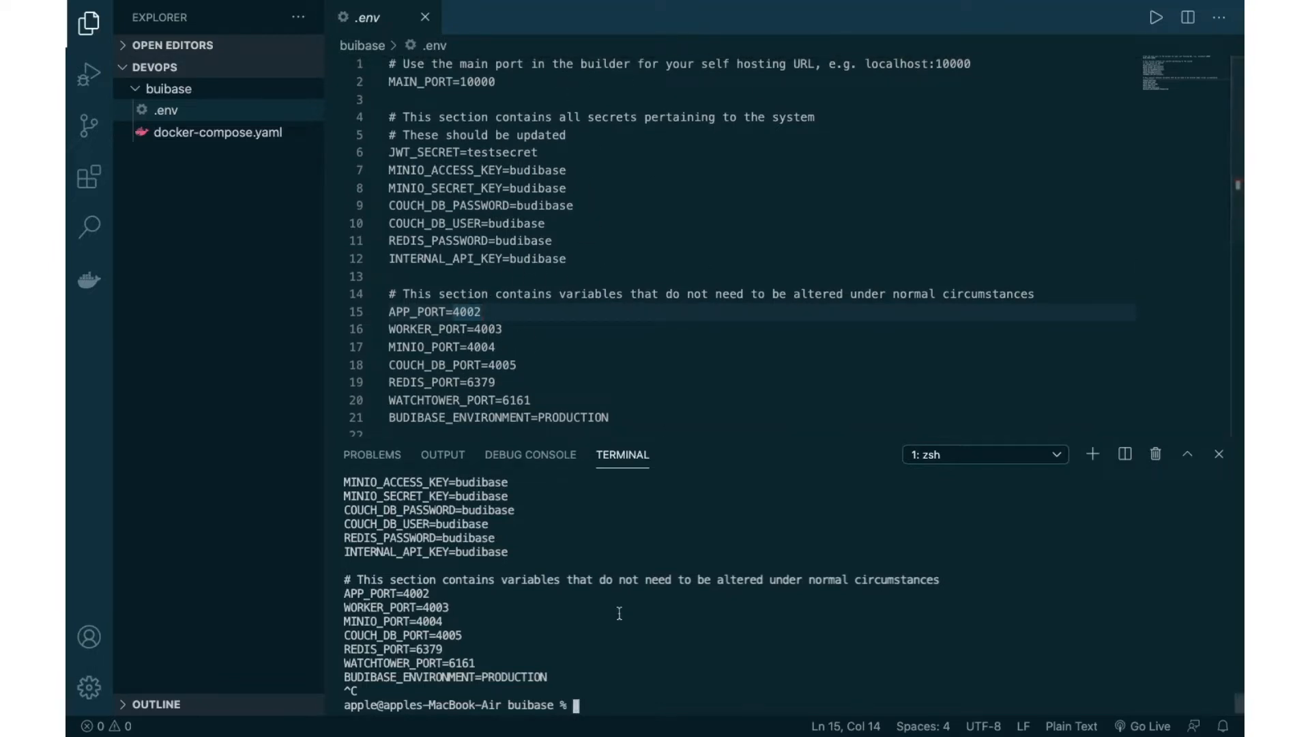
{"action": "type", "text": "clear"}
{"action": "key", "text": "Return"}
Step: Type a docker-compose up command in the terminal, then erase it
{"action": "type", "text": "dock"}
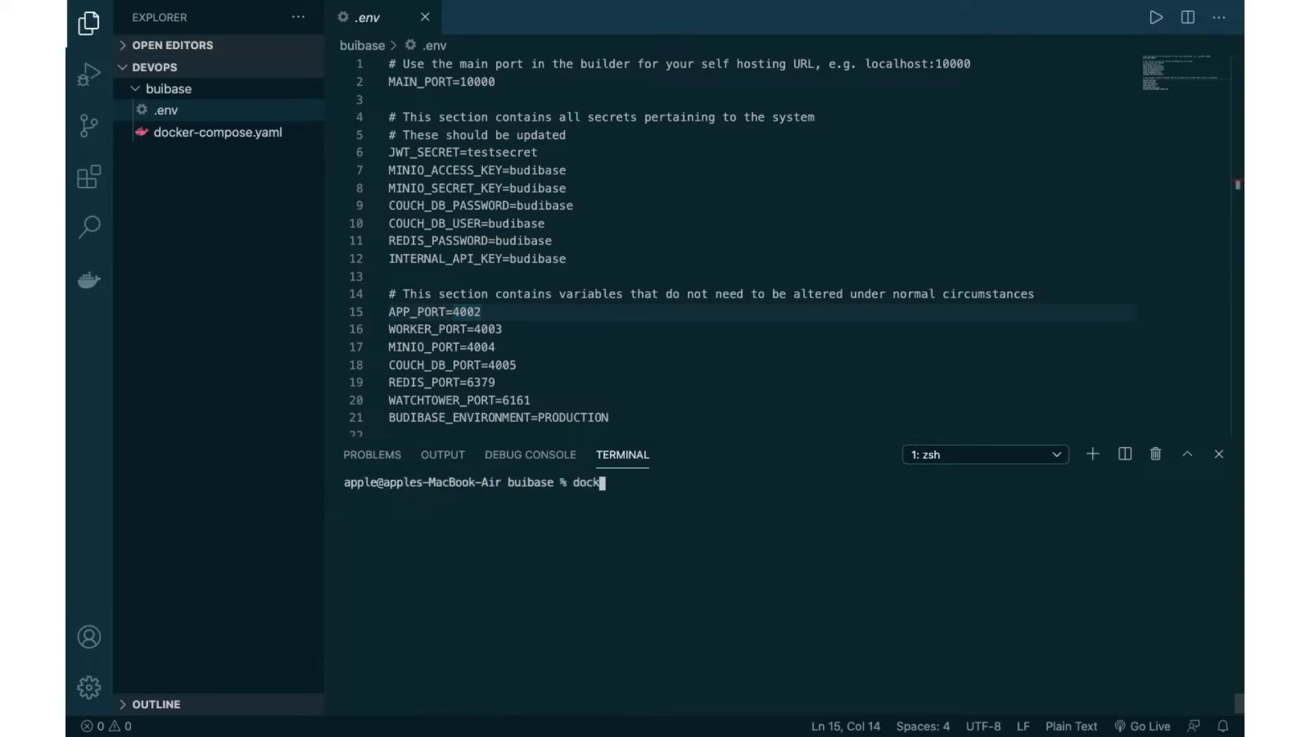
{"action": "type", "text": "e-rcompose up"}
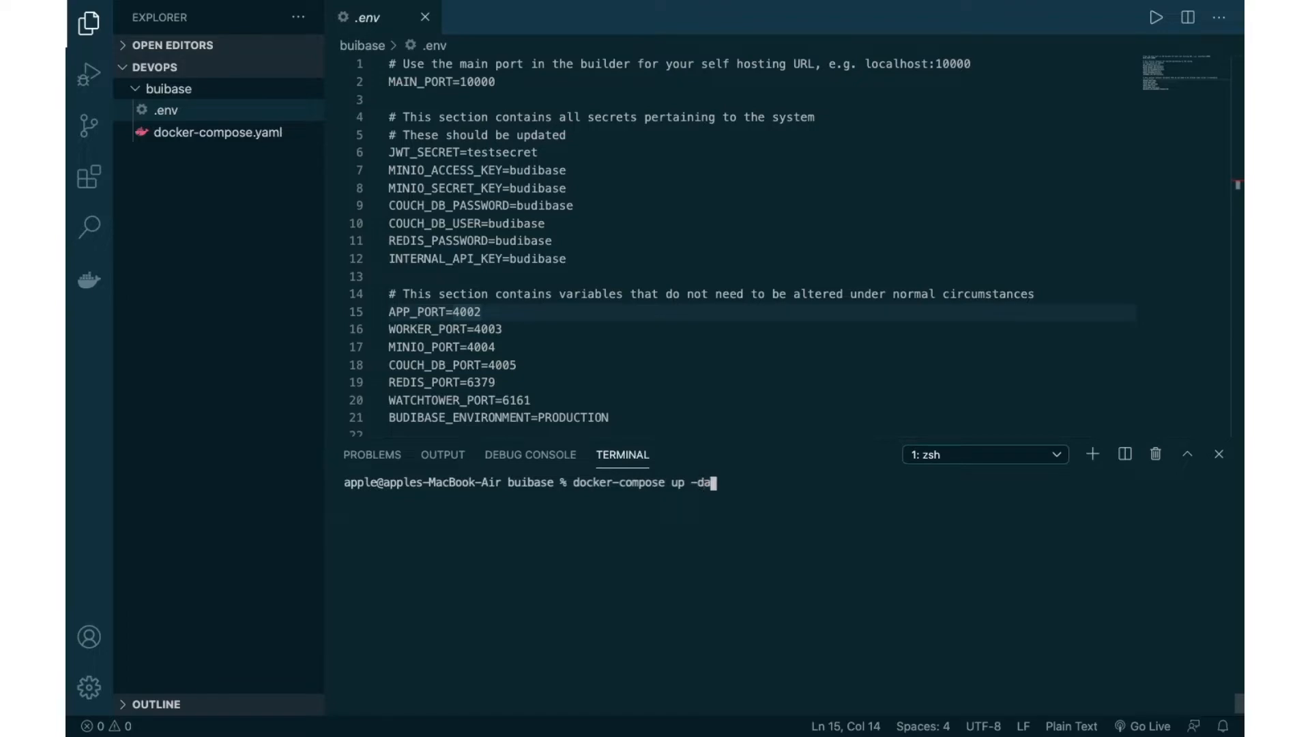
{"action": "type", "text": " -da"}
{"action": "key", "text": "BackSpace"}
{"action": "key", "text": "BackSpace"}
{"action": "key", "text": "BackSpace"}
{"action": "key", "text": "BackSpace"}
{"action": "key", "text": "BackSpace"}
{"action": "key", "text": "BackSpace"}
{"action": "key", "text": "BackSpace"}
{"action": "key", "text": "BackSpace"}
{"action": "key", "text": "BackSpace"}
{"action": "key", "text": "BackSpace"}
{"action": "key", "text": "BackSpace"}
{"action": "key", "text": "BackSpace"}
{"action": "key", "text": "BackSpace"}
{"action": "key", "text": "BackSpace"}
{"action": "key", "text": "BackSpace"}
{"action": "key", "text": "BackSpace"}
{"action": "key", "text": "BackSpace"}
{"action": "key", "text": "BackSpace"}
{"action": "key", "text": "BackSpace"}
{"action": "key", "text": "BackSpace"}
{"action": "key", "text": "BackSpace"}
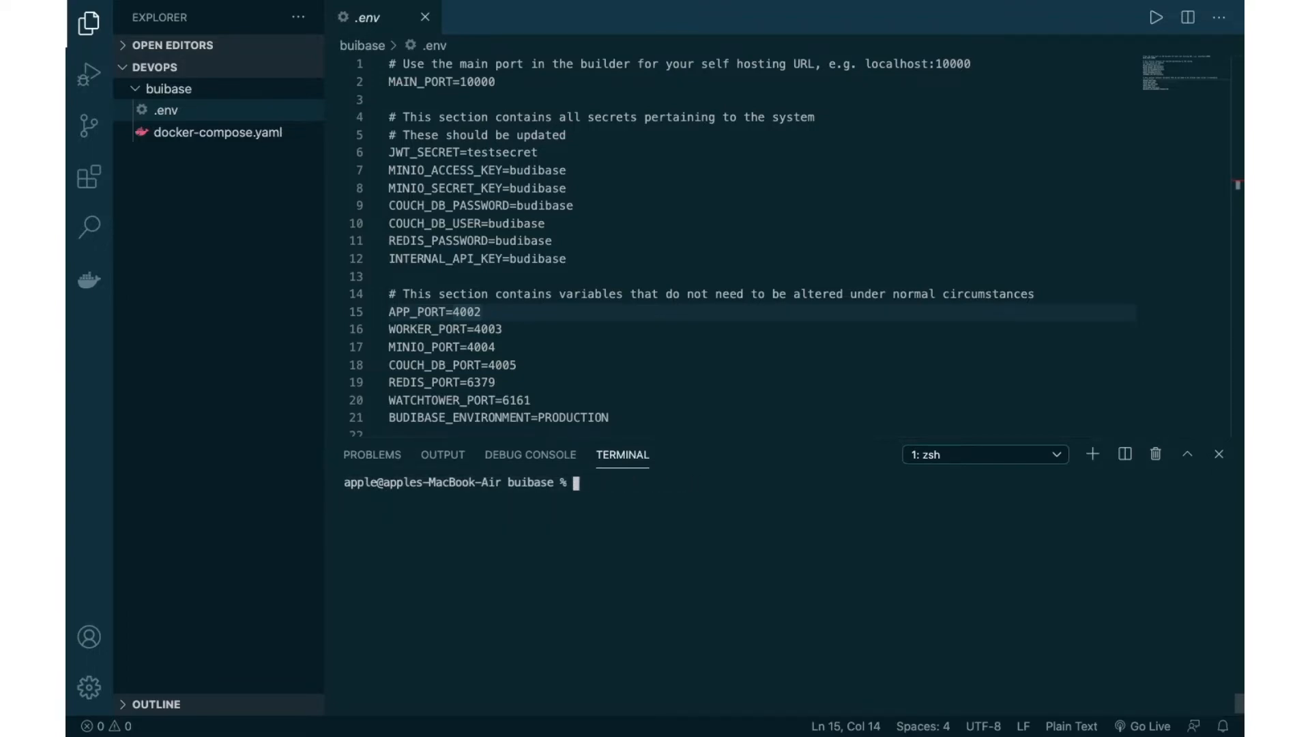
{"action": "key", "text": "ctrl+Right"}
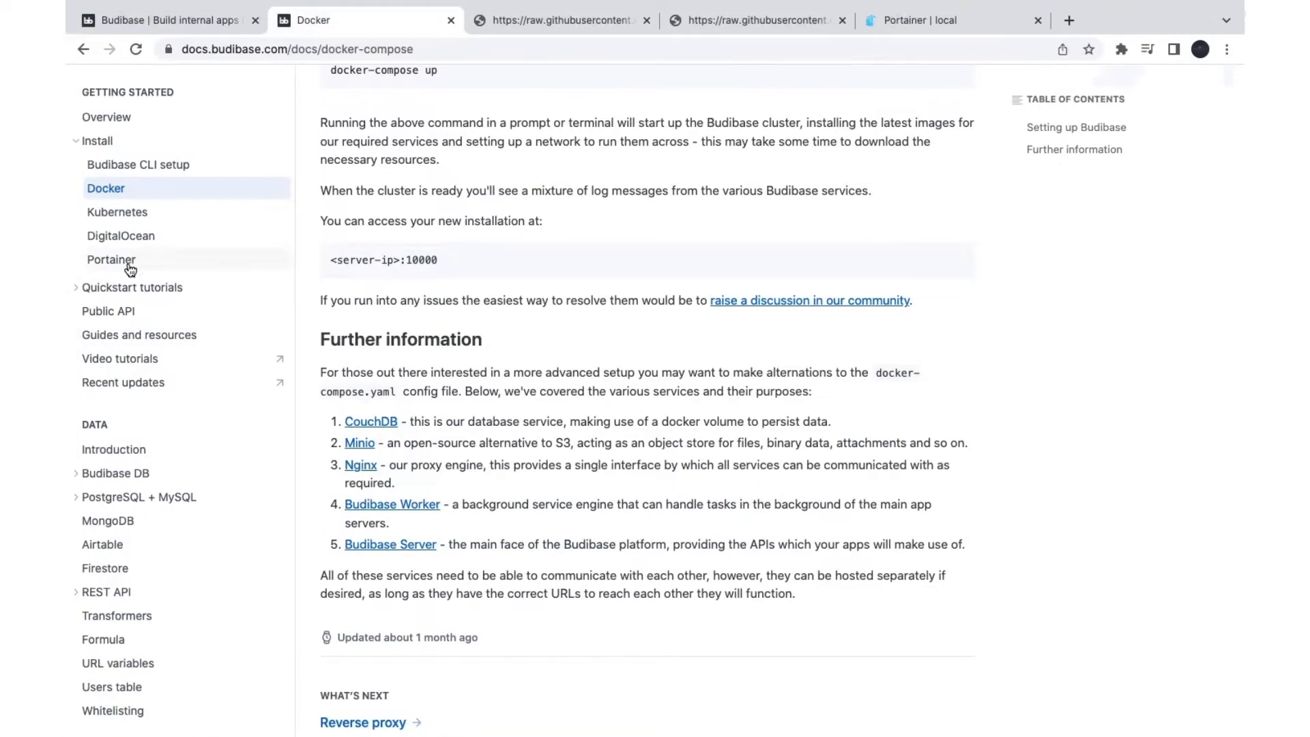
Step: Open the Portainer guide and select the template URL given in step 2
{"action": "left_click", "coordinate": [130, 268]}
{"action": "scroll", "coordinate": [506, 345], "scroll_direction": "down", "scroll_amount": 3}
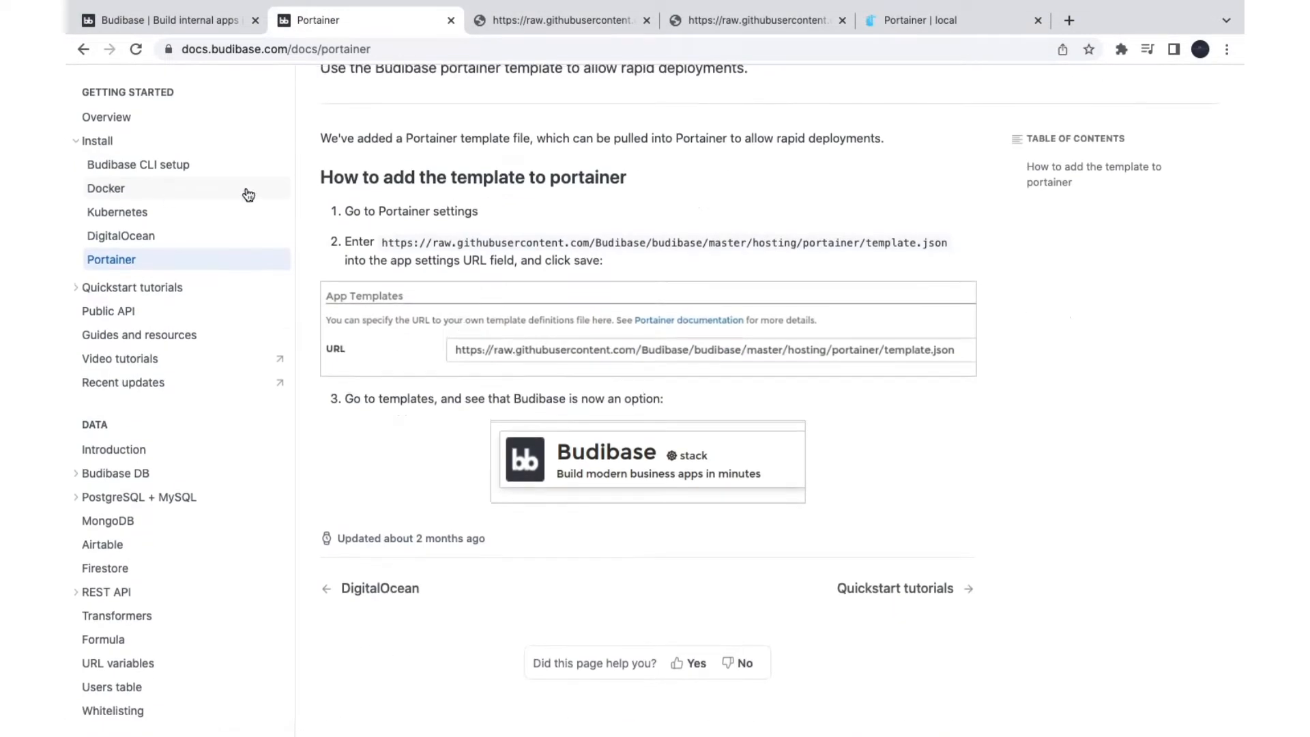
{"action": "left_click_drag", "start_coordinate": [382, 244], "coordinate": [832, 235]}
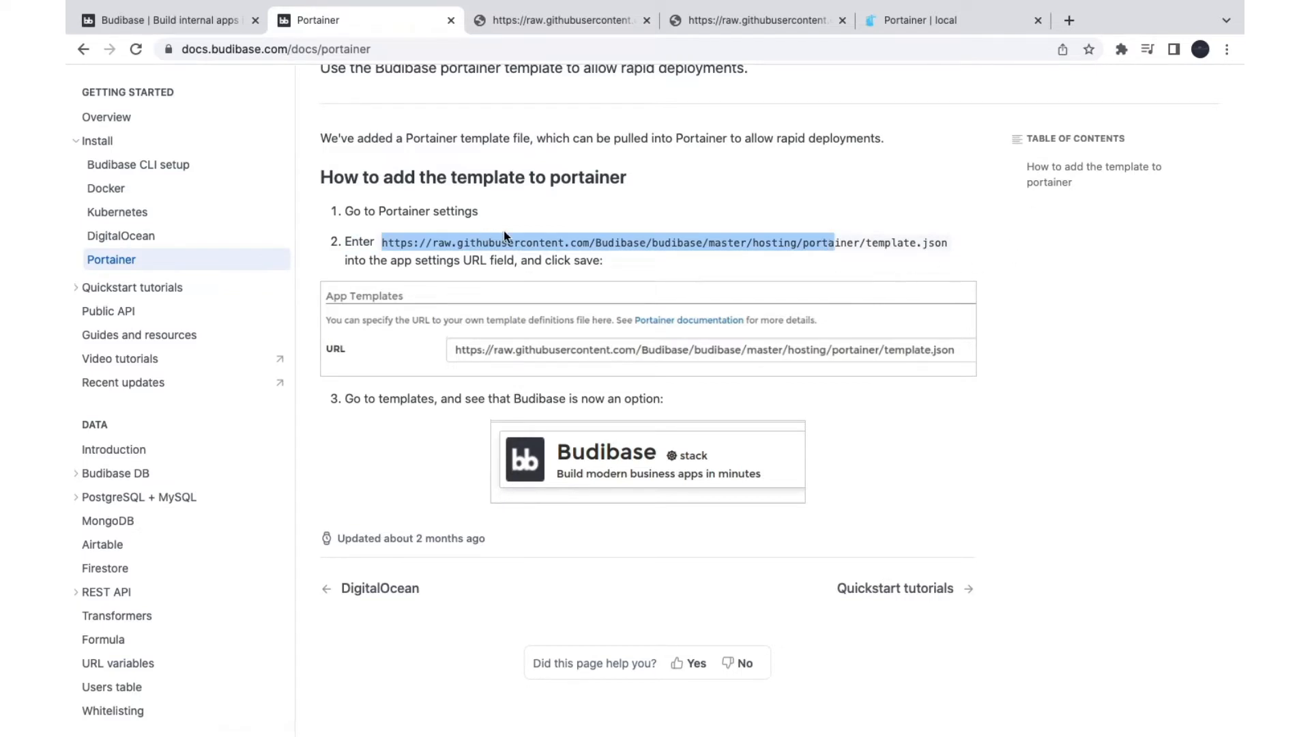
Step: Check the App Templates URL in Portainer's settings page
{"action": "left_click", "coordinate": [911, 22]}
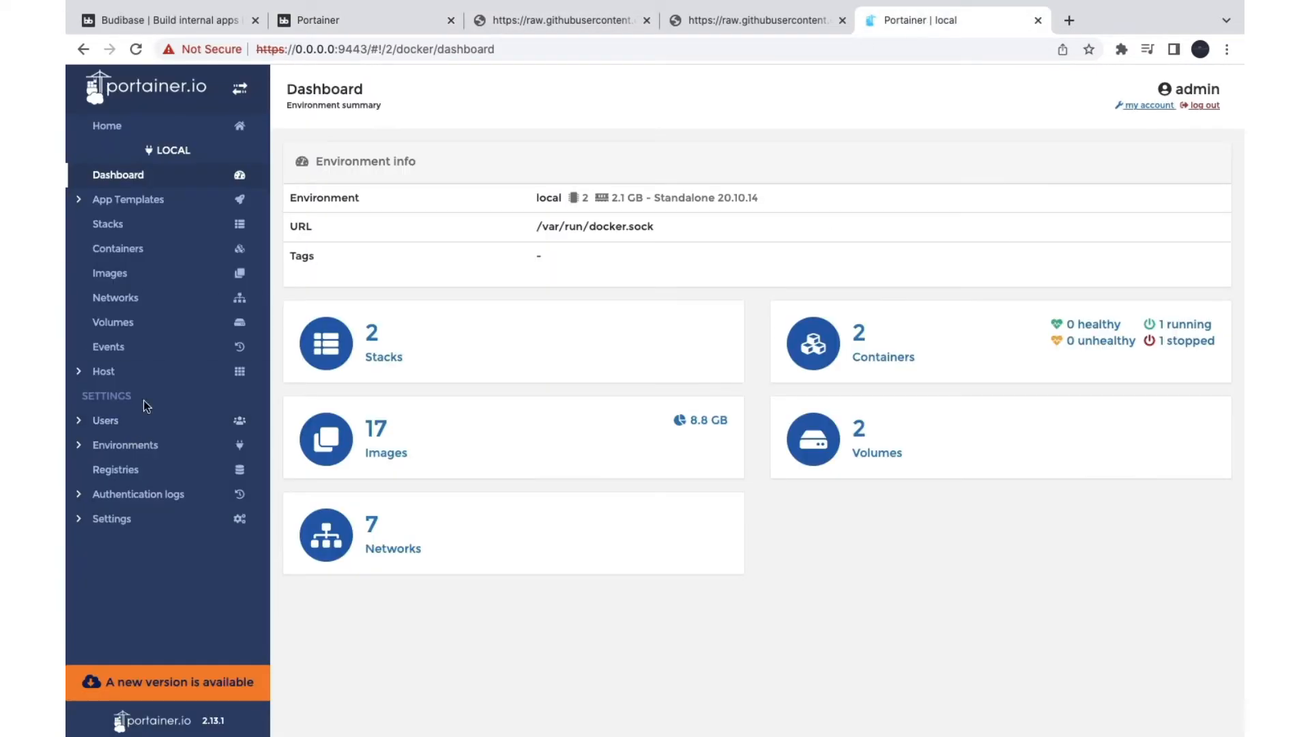
{"action": "left_click", "coordinate": [127, 520]}
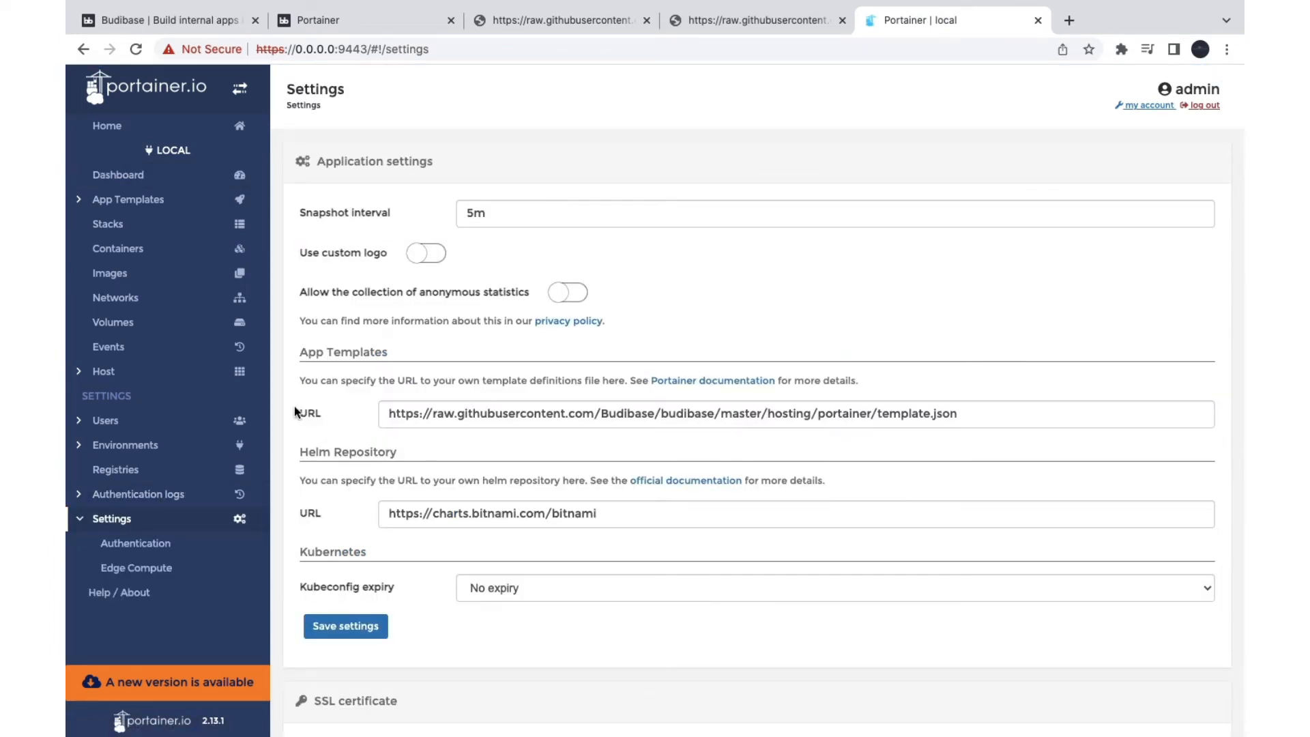
{"action": "triple_click", "coordinate": [557, 405]}
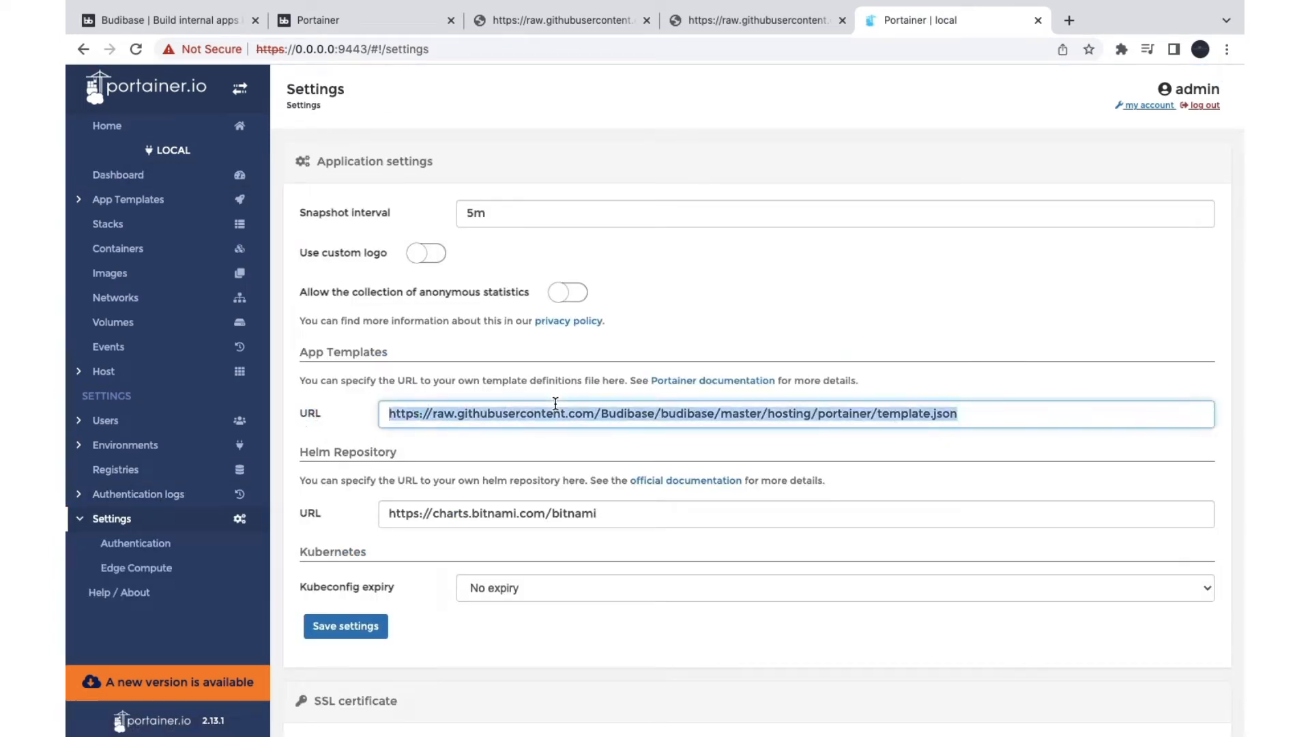
{"action": "left_click", "coordinate": [125, 206]}
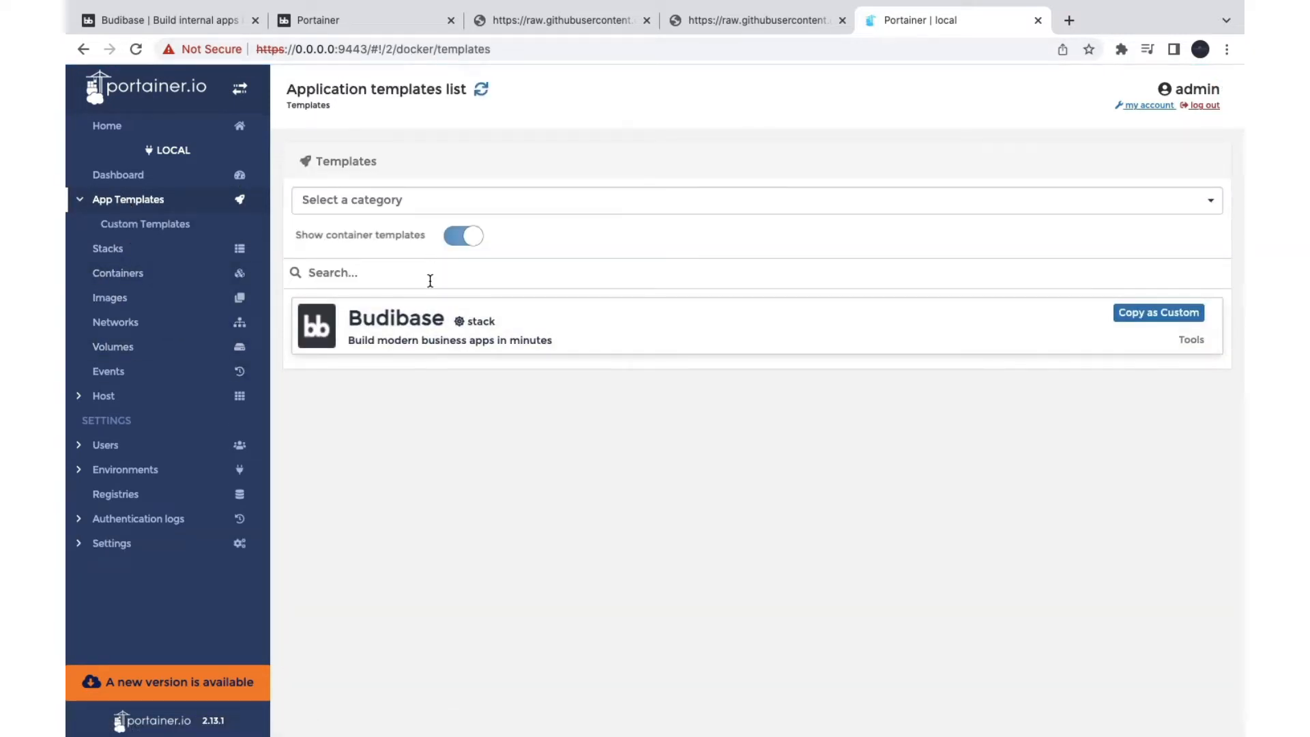
Step: Name the Budibase app template stack 'Budibase', keeping main port 10000
{"action": "left_click", "coordinate": [479, 322]}
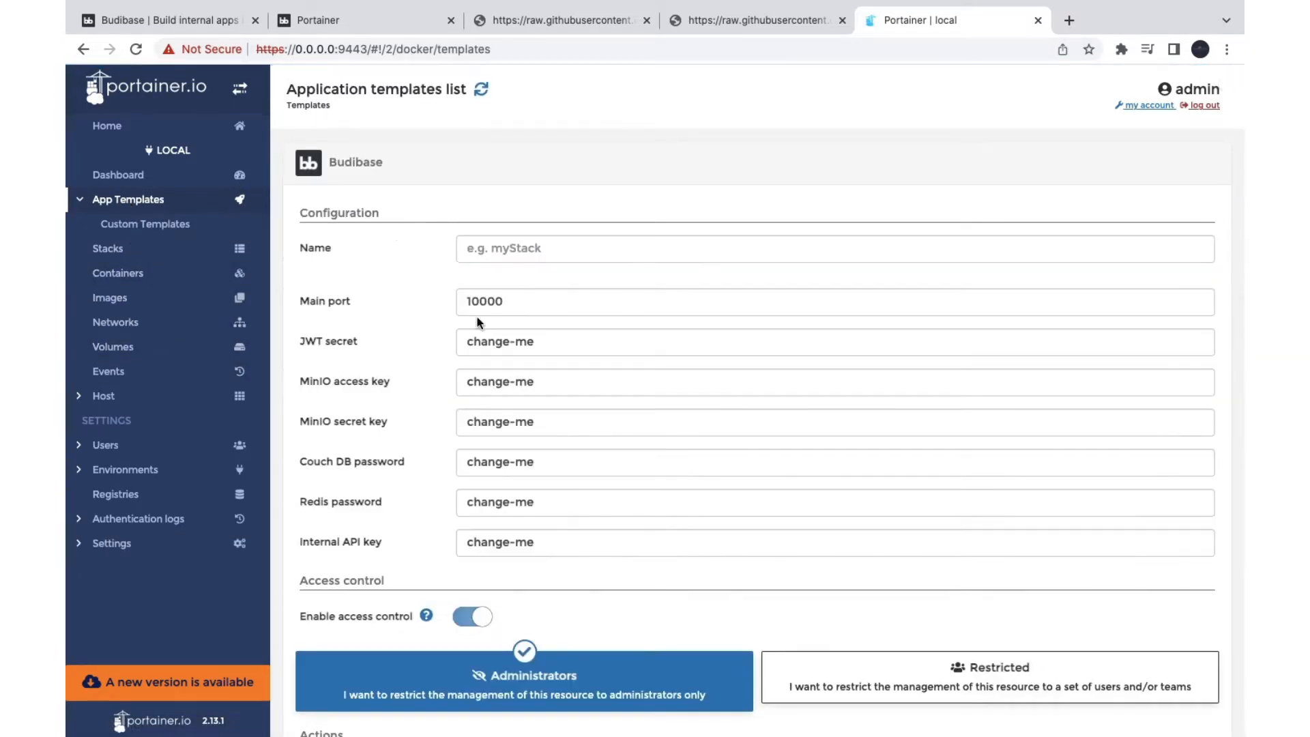
{"action": "left_click", "coordinate": [500, 251]}
{"action": "scroll", "coordinate": [756, 437], "scroll_direction": "down", "scroll_amount": 1}
{"action": "scroll", "coordinate": [756, 436], "scroll_direction": "up", "scroll_amount": 1}
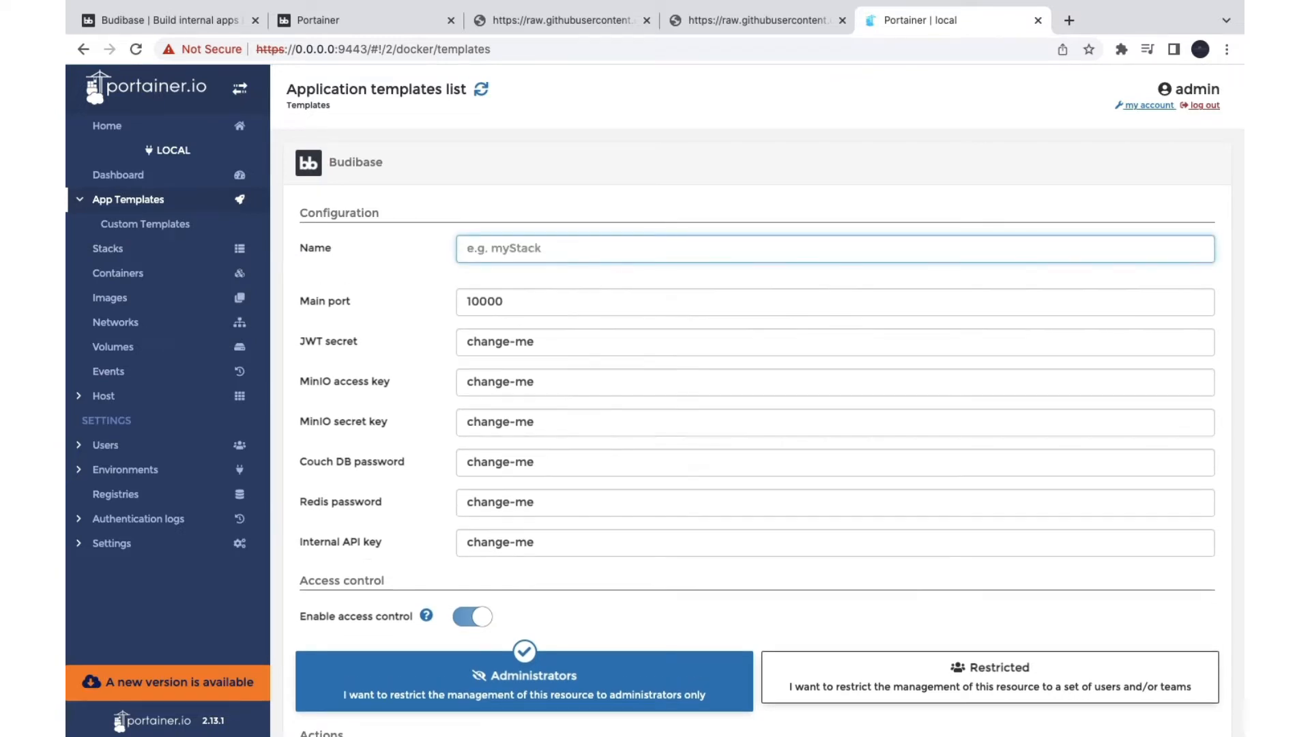
{"action": "type", "text": "Budibase"}
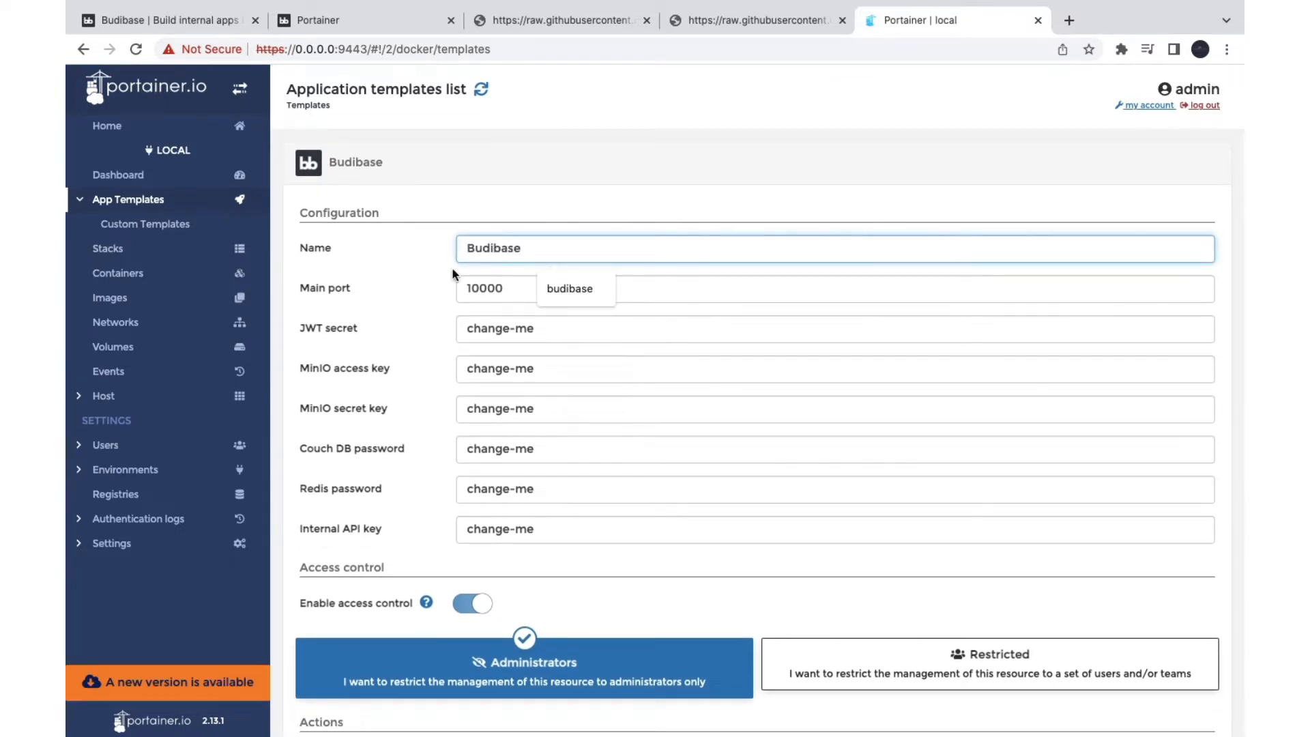
{"action": "left_click", "coordinate": [380, 292]}
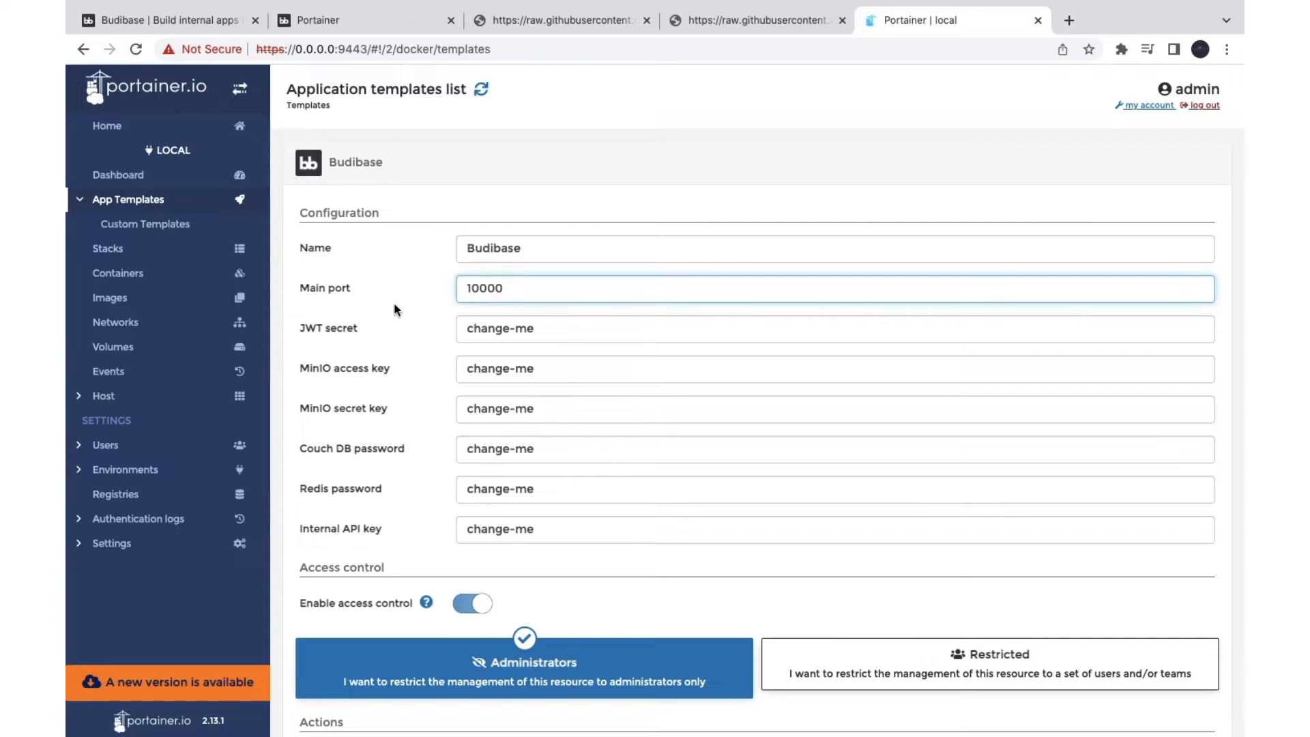
{"action": "left_click", "coordinate": [313, 279]}
Step: Deploy the budibase stack so it is listed beside nginx-proxy and wordpress
{"action": "scroll", "coordinate": [335, 474], "scroll_direction": "down", "scroll_amount": 5}
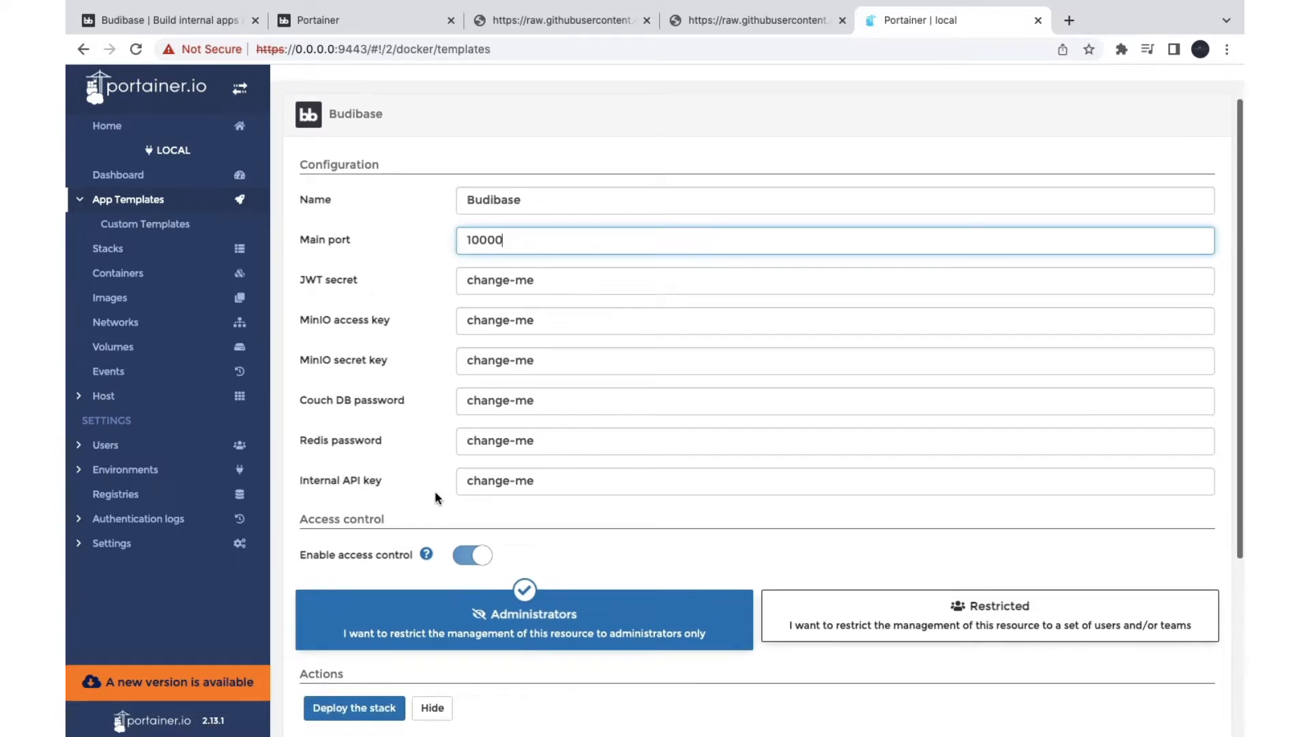
{"action": "scroll", "coordinate": [633, 549], "scroll_direction": "down", "scroll_amount": 1}
{"action": "scroll", "coordinate": [633, 549], "scroll_direction": "up", "scroll_amount": 2}
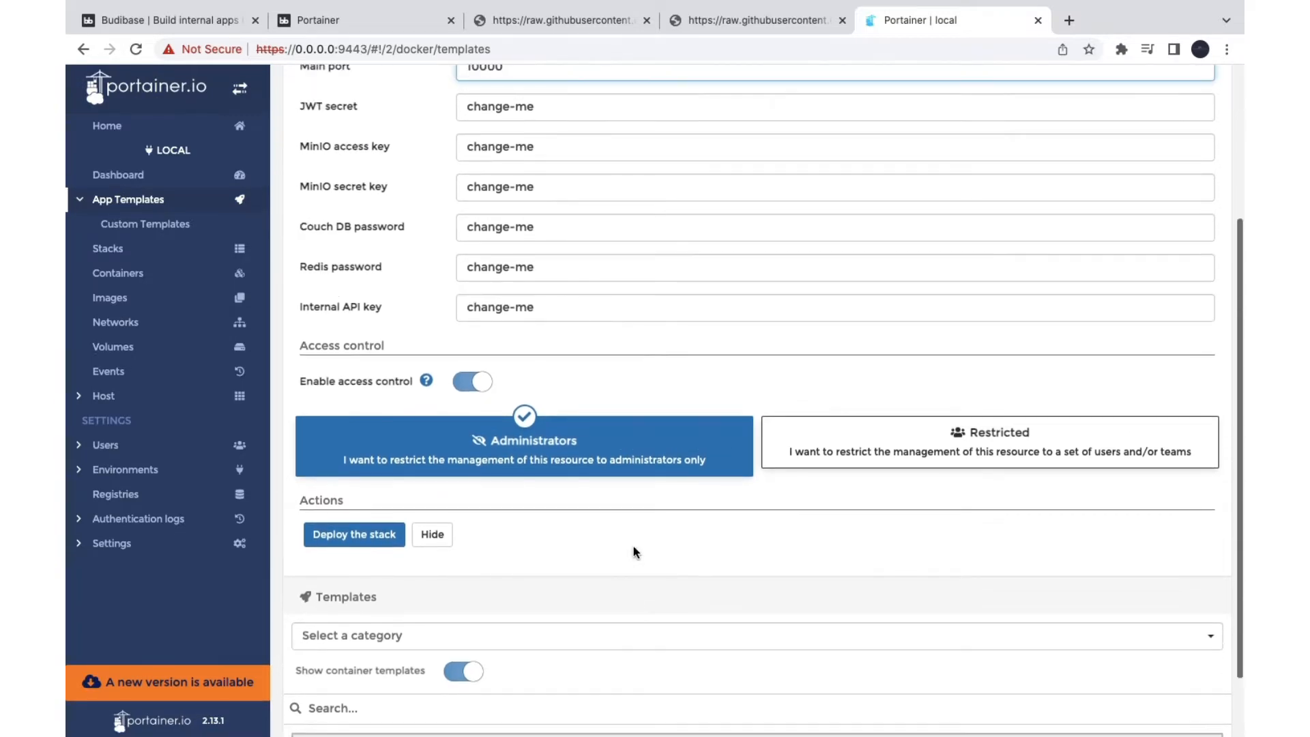
{"action": "scroll", "coordinate": [555, 478], "scroll_direction": "up", "scroll_amount": 4}
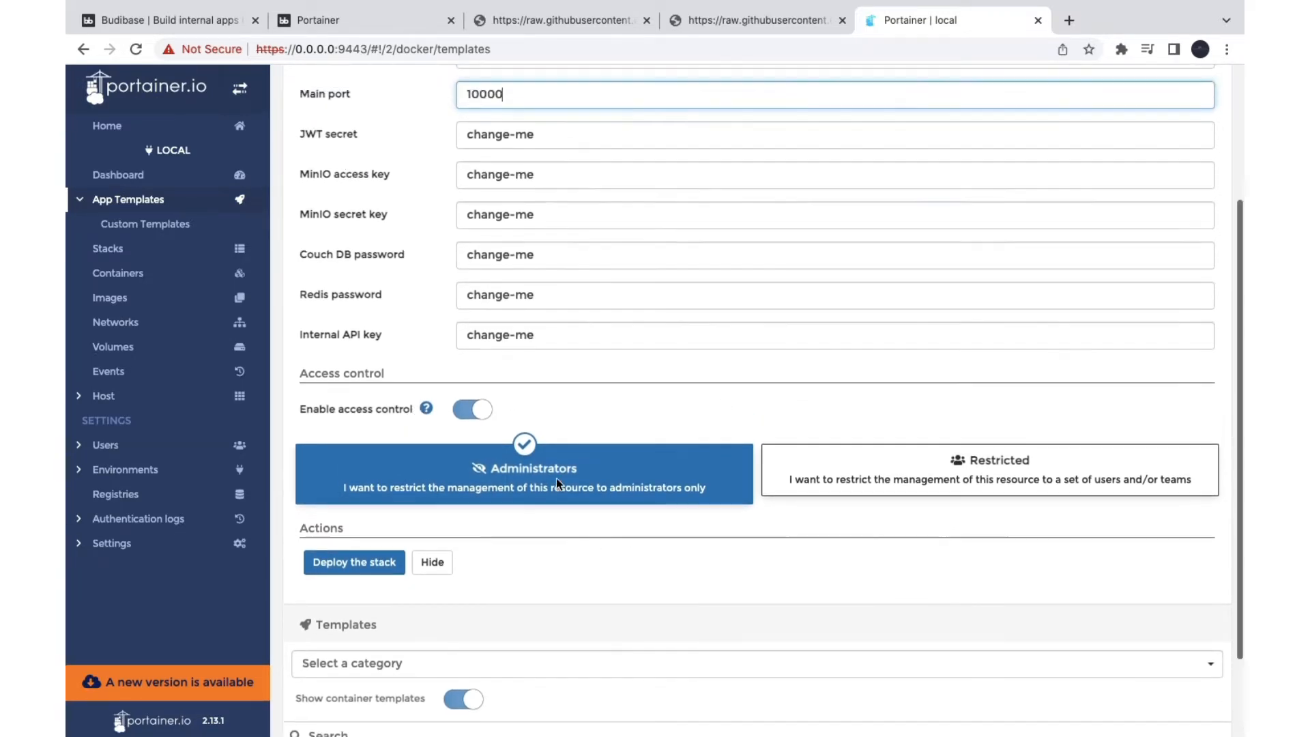
{"action": "scroll", "coordinate": [304, 457], "scroll_direction": "down", "scroll_amount": 4}
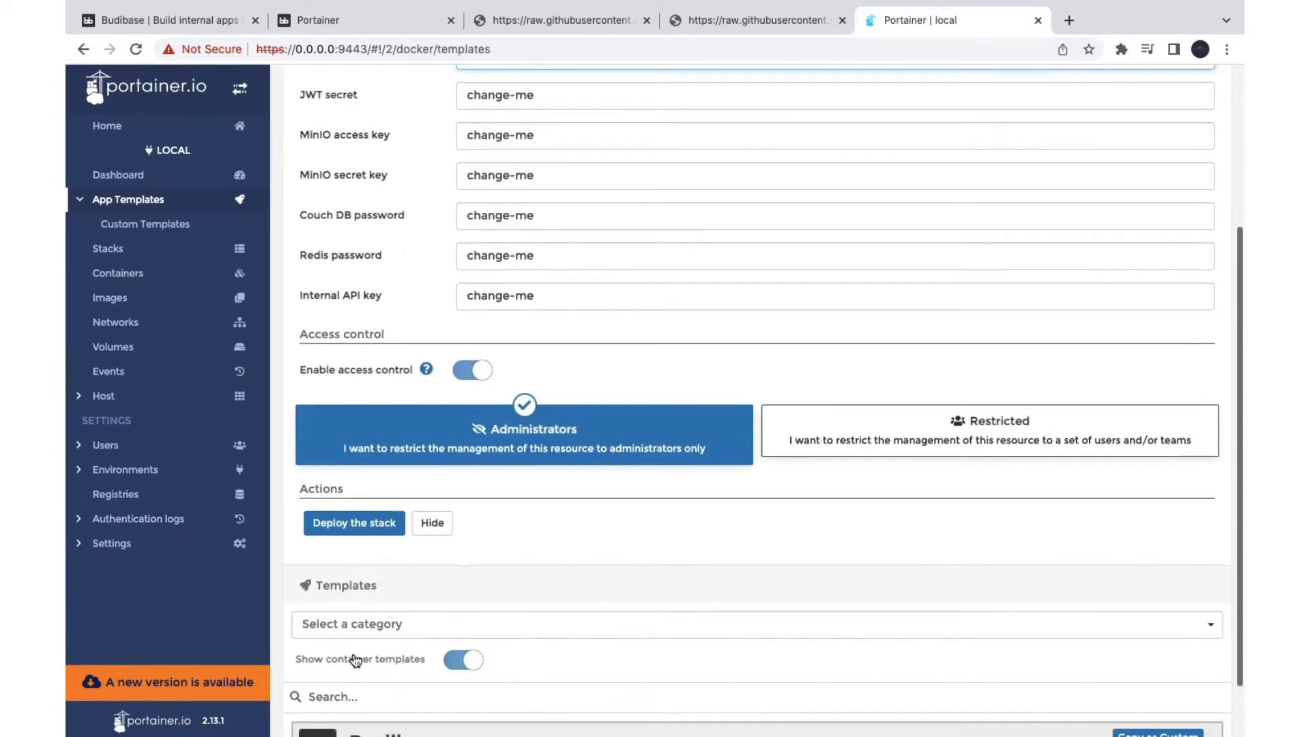
{"action": "left_click", "coordinate": [354, 527]}
{"action": "scroll", "coordinate": [476, 588], "scroll_direction": "down", "scroll_amount": 1}
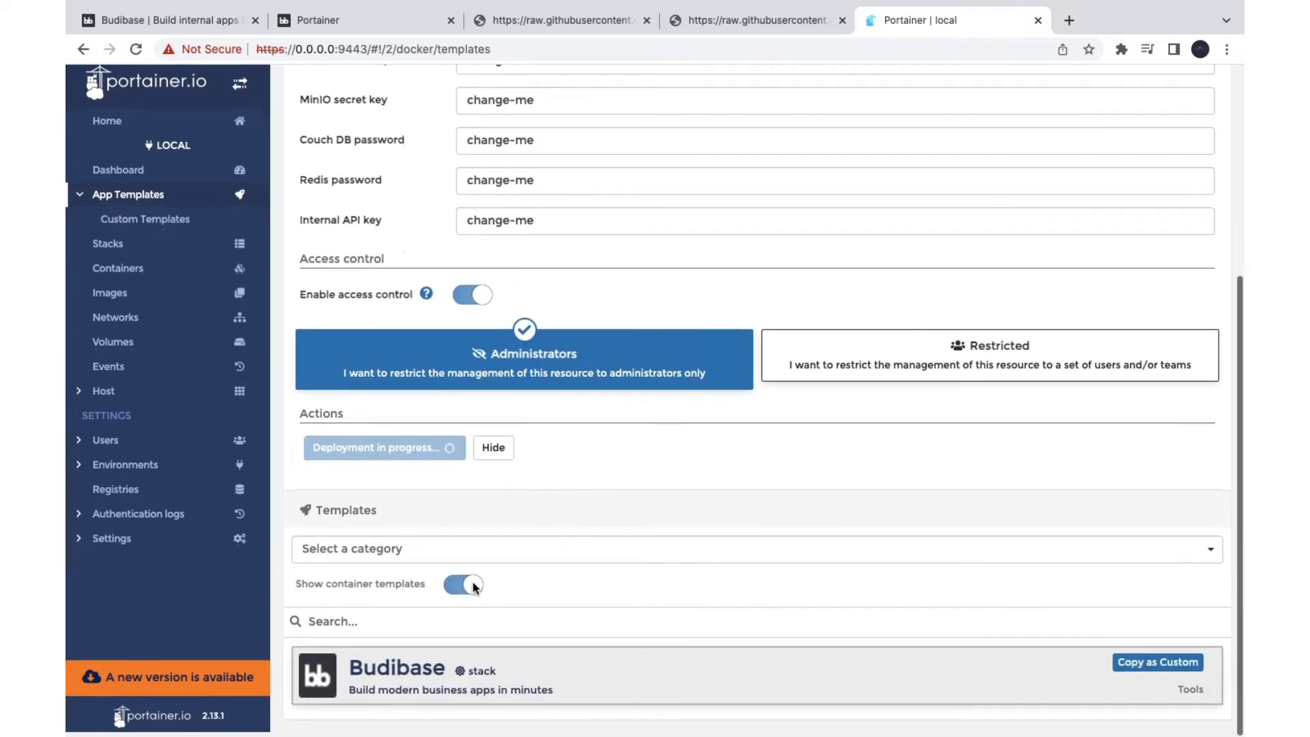
{"action": "scroll", "coordinate": [476, 588], "scroll_direction": "up", "scroll_amount": 5}
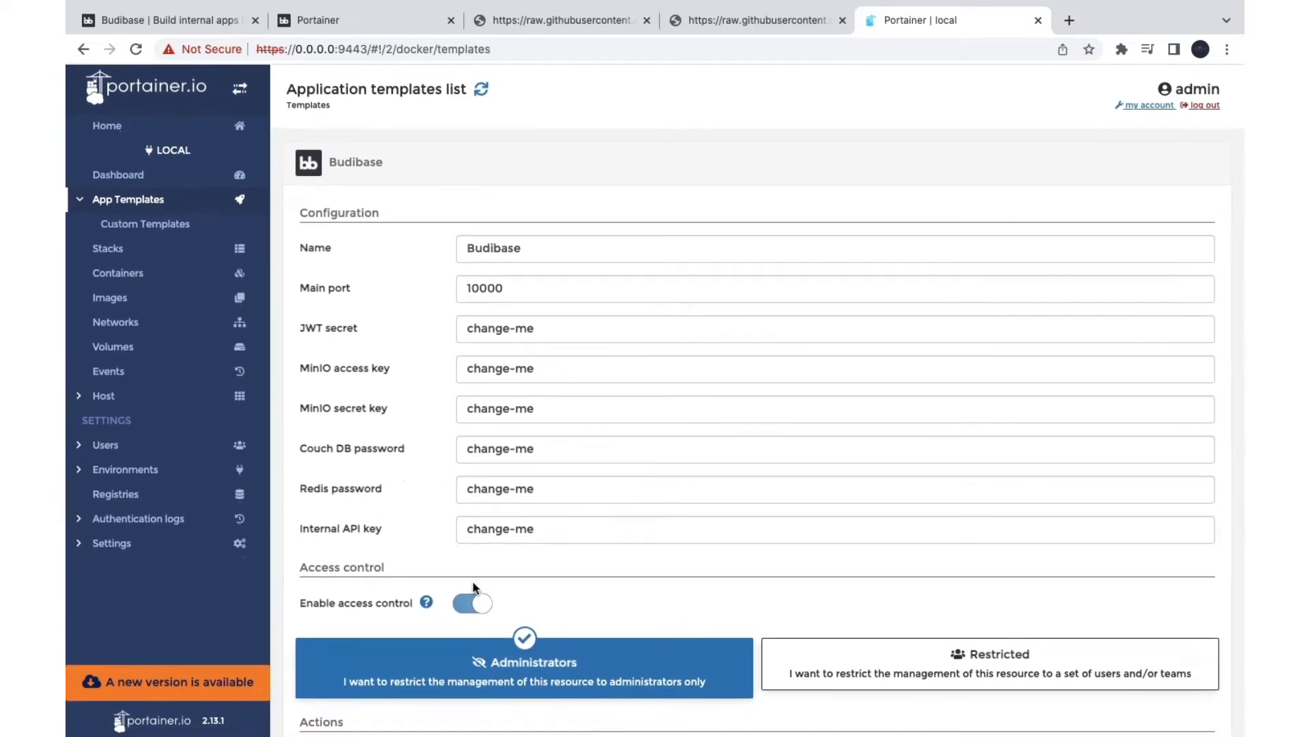
{"action": "scroll", "coordinate": [632, 494], "scroll_direction": "down", "scroll_amount": 5}
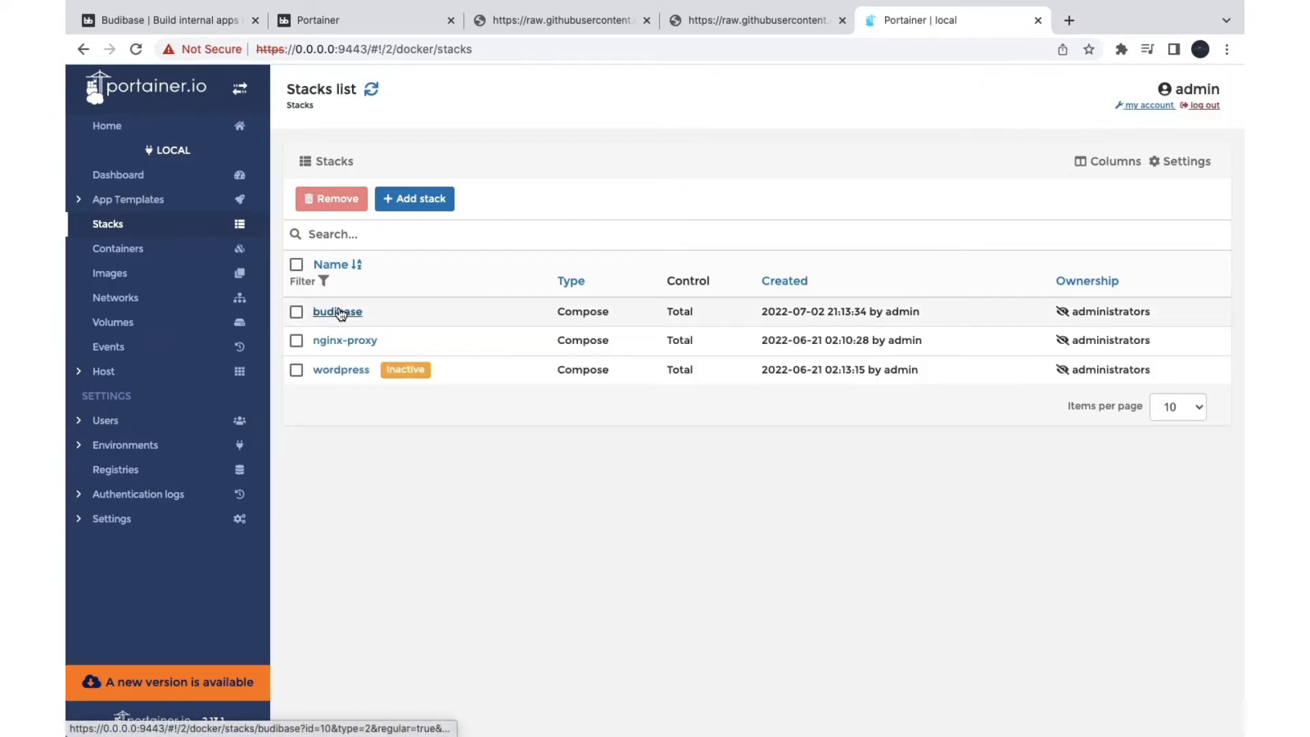
Step: Review the budibase stack's docker-compose YAML and environment variables, then return to the Dashboard
{"action": "left_click", "coordinate": [339, 312]}
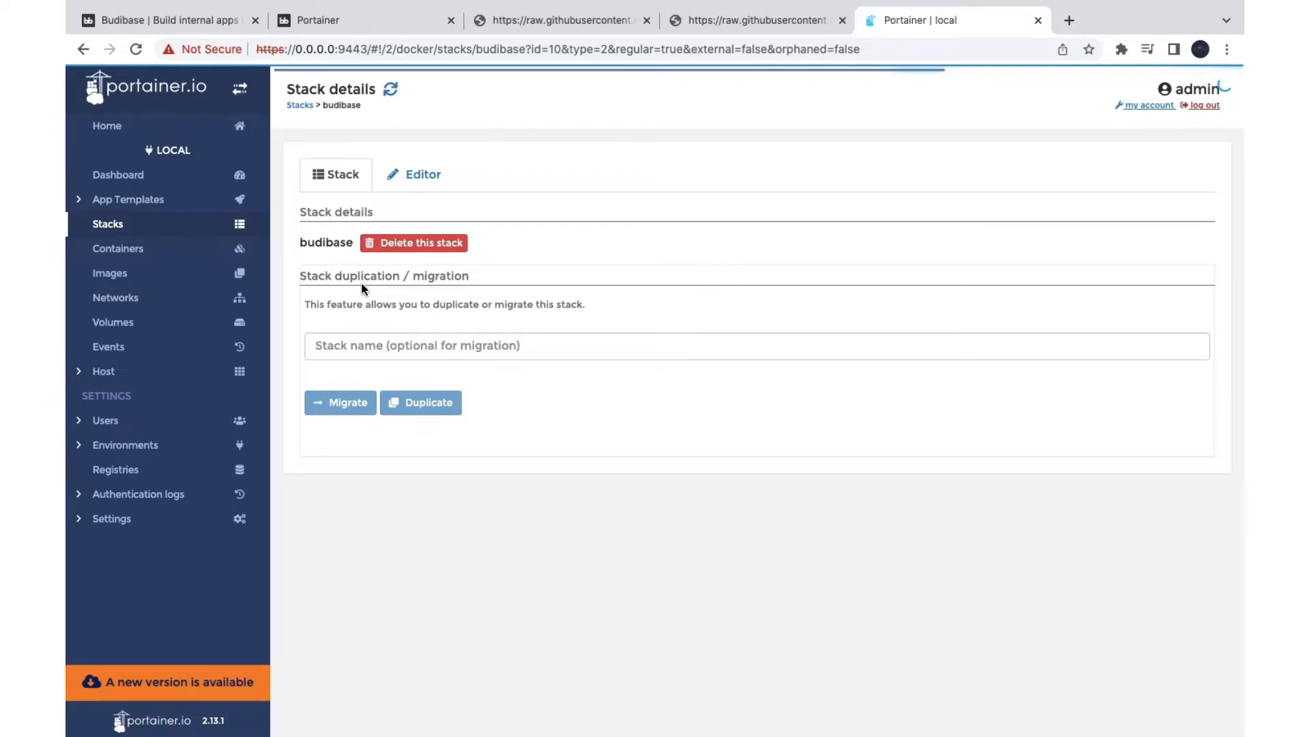
{"action": "left_click", "coordinate": [438, 176]}
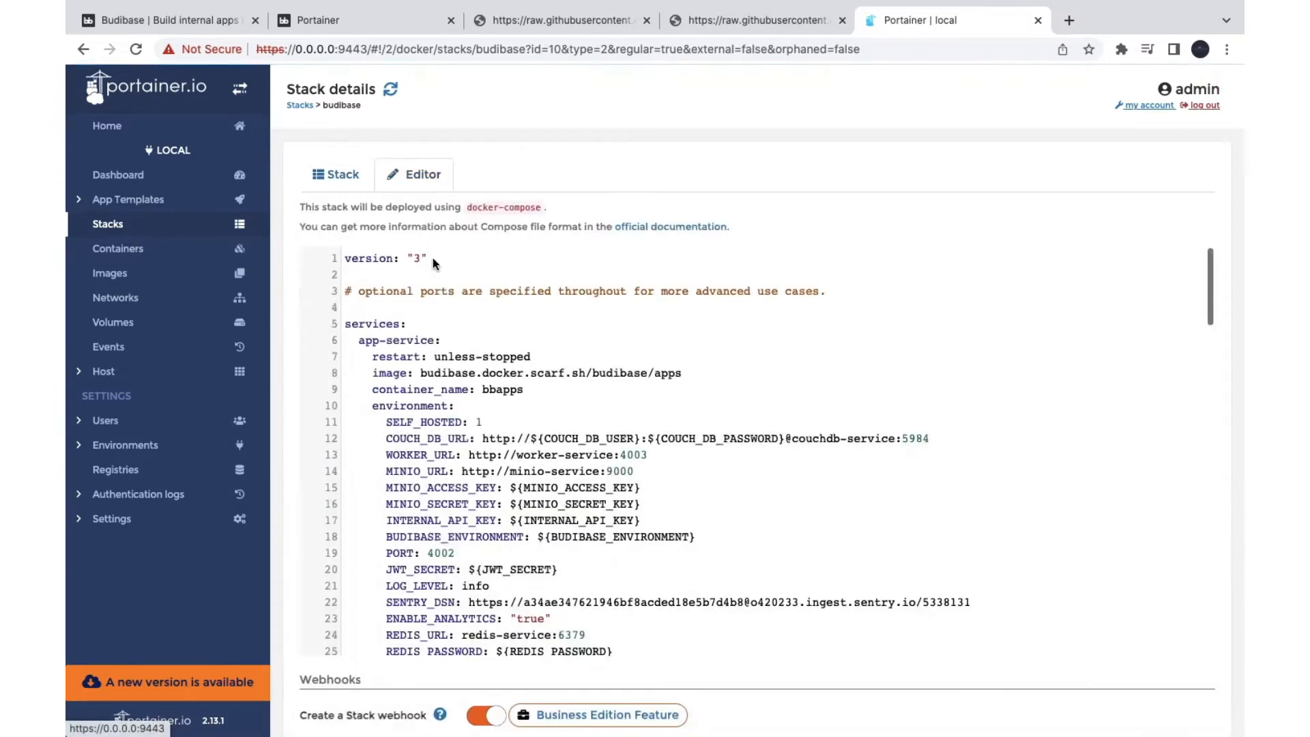
{"action": "scroll", "coordinate": [444, 343], "scroll_direction": "down", "scroll_amount": 2}
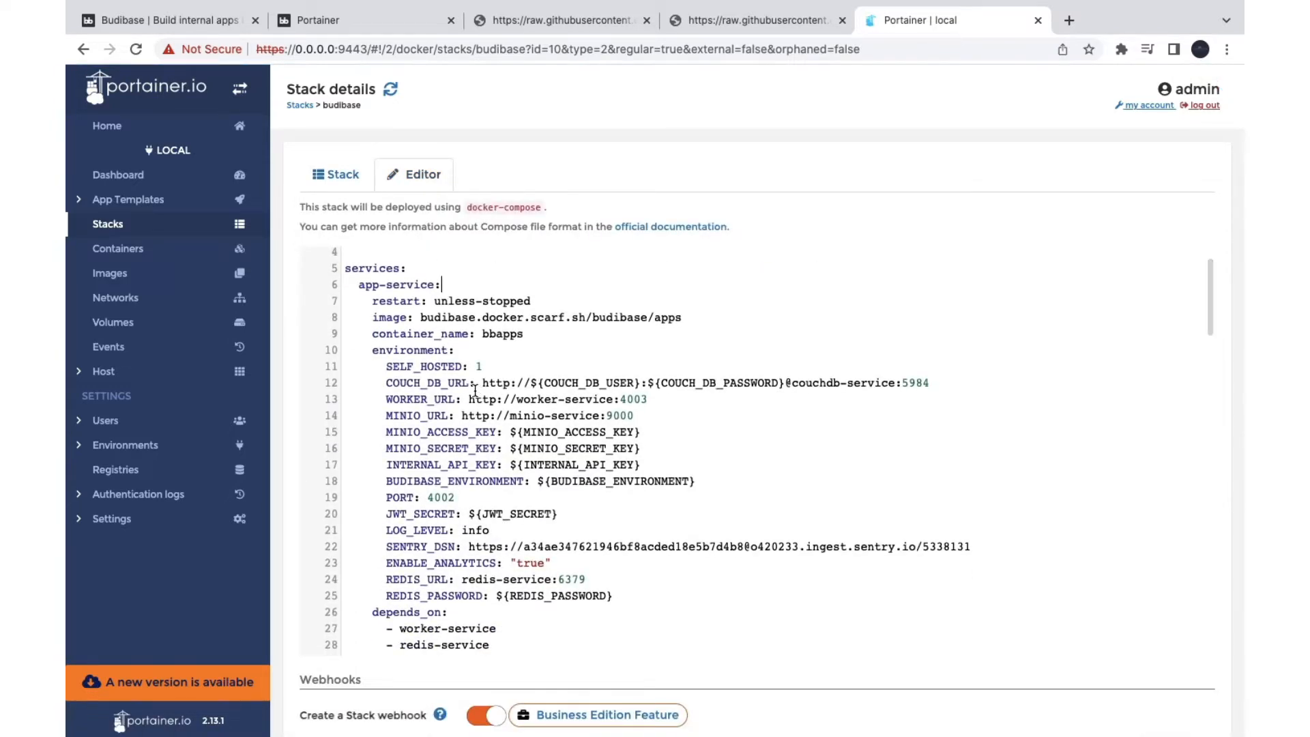
{"action": "scroll", "coordinate": [425, 484], "scroll_direction": "down", "scroll_amount": 3}
{"action": "scroll", "coordinate": [425, 485], "scroll_direction": "down", "scroll_amount": 3}
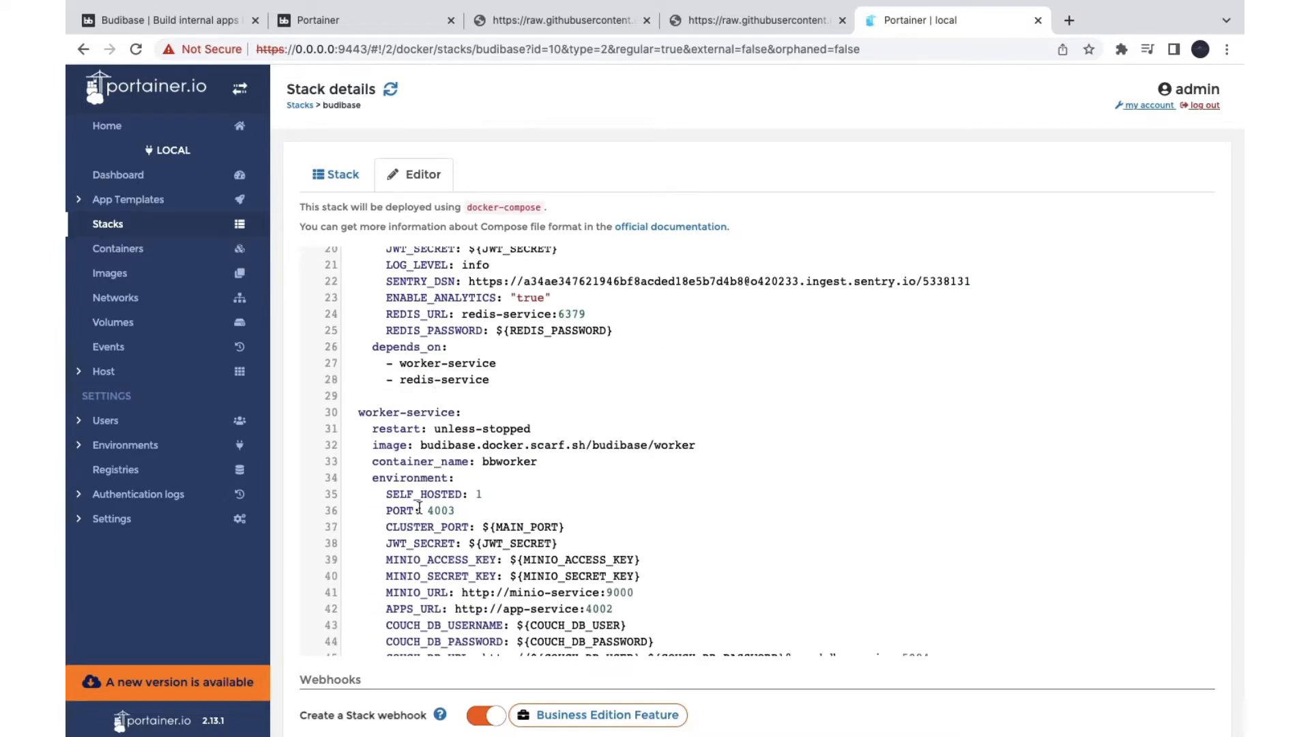
{"action": "scroll", "coordinate": [417, 509], "scroll_direction": "down", "scroll_amount": 3}
{"action": "scroll", "coordinate": [412, 518], "scroll_direction": "down", "scroll_amount": 12}
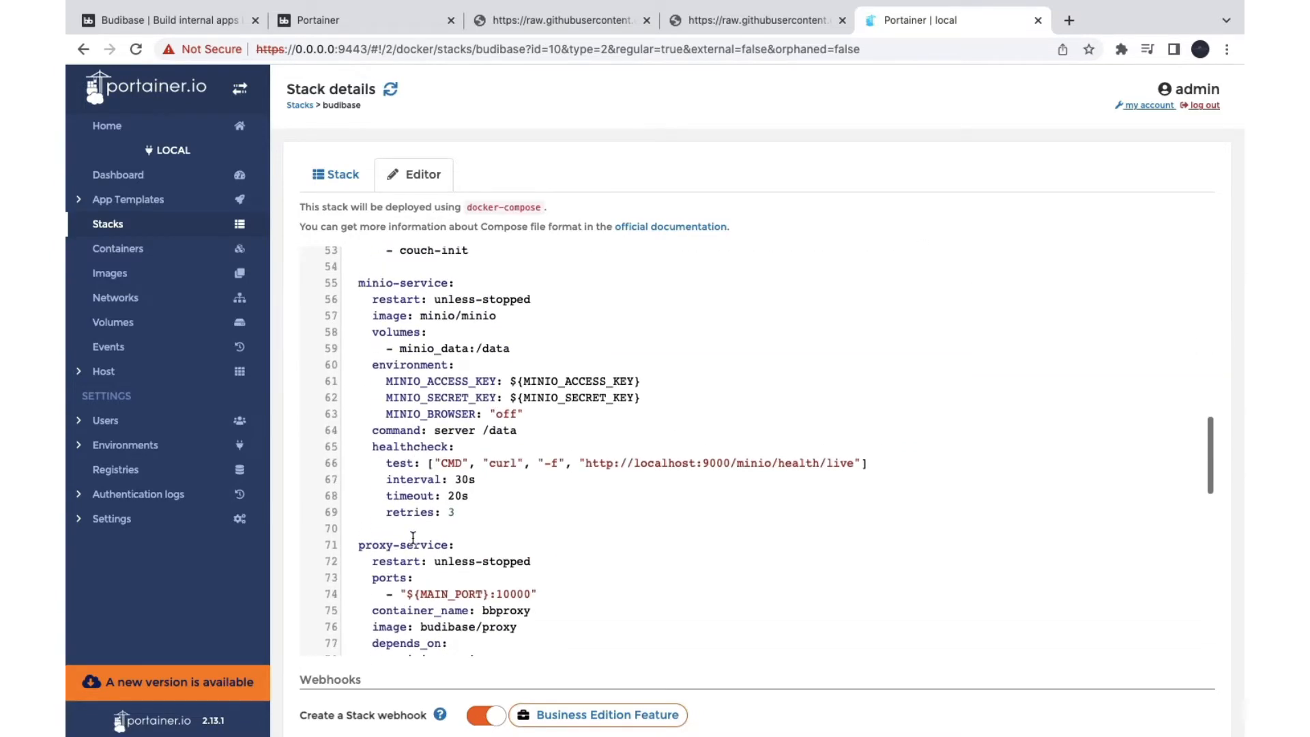
{"action": "scroll", "coordinate": [446, 546], "scroll_direction": "down", "scroll_amount": 8}
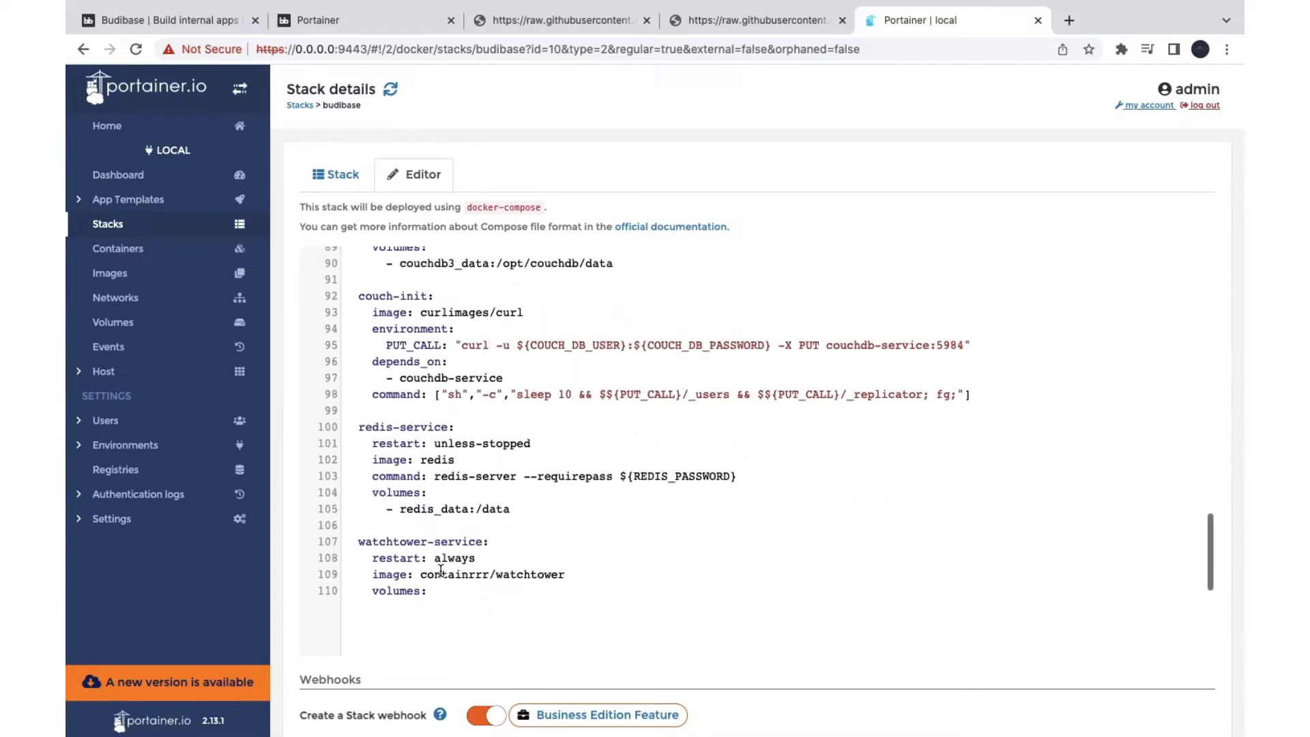
{"action": "scroll", "coordinate": [440, 573], "scroll_direction": "down", "scroll_amount": 4}
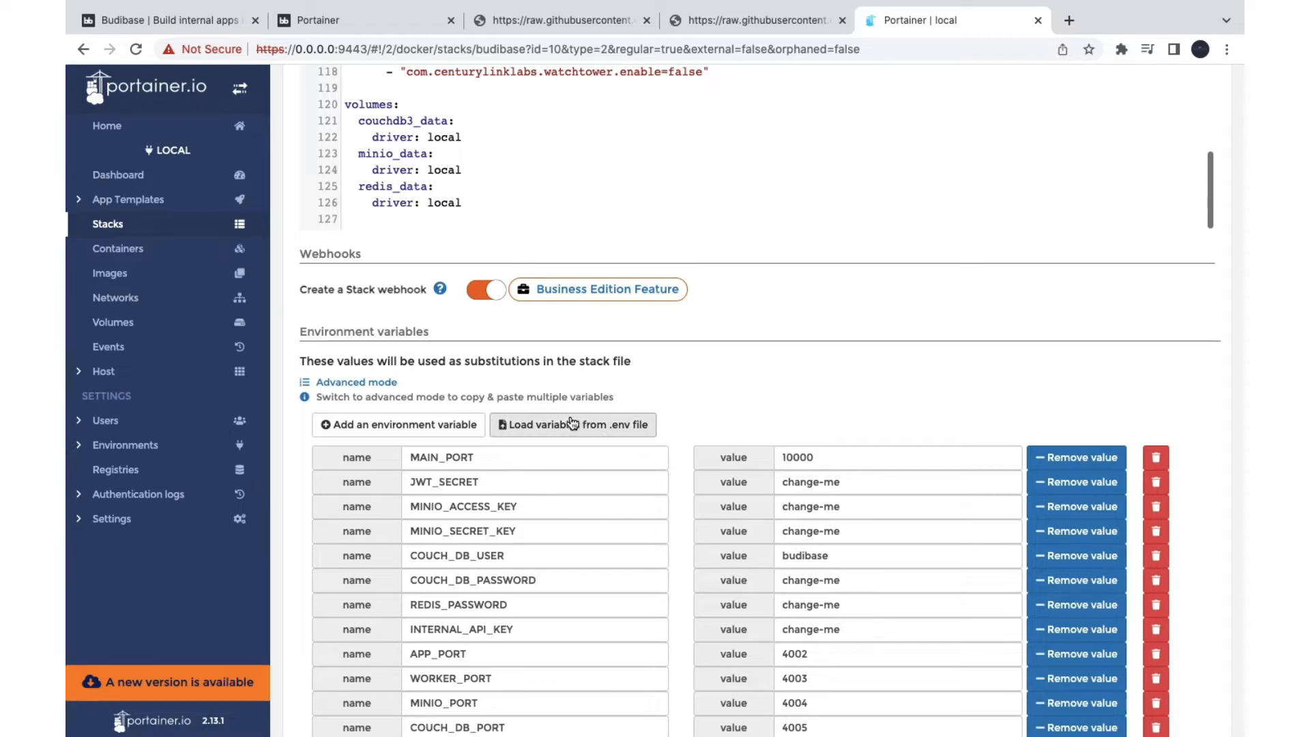
{"action": "scroll", "coordinate": [444, 602], "scroll_direction": "down", "scroll_amount": 3}
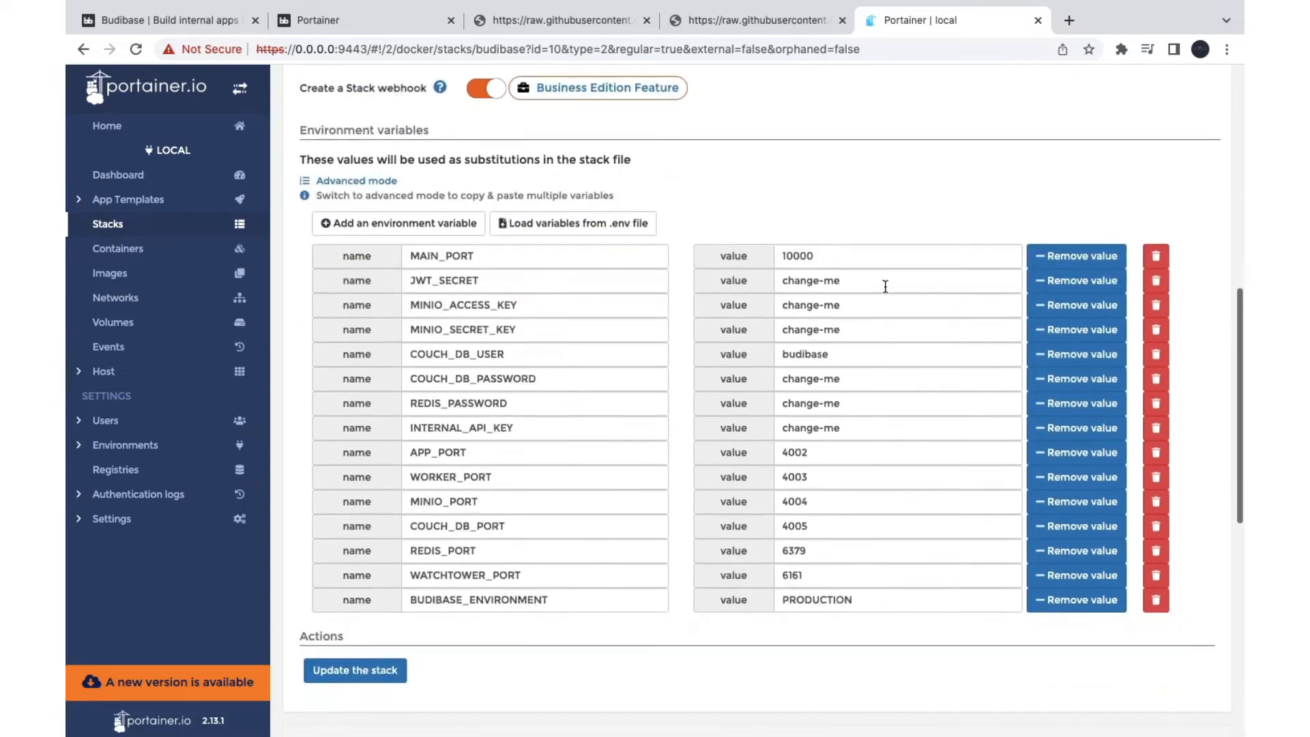
{"action": "scroll", "coordinate": [623, 538], "scroll_direction": "up", "scroll_amount": 10}
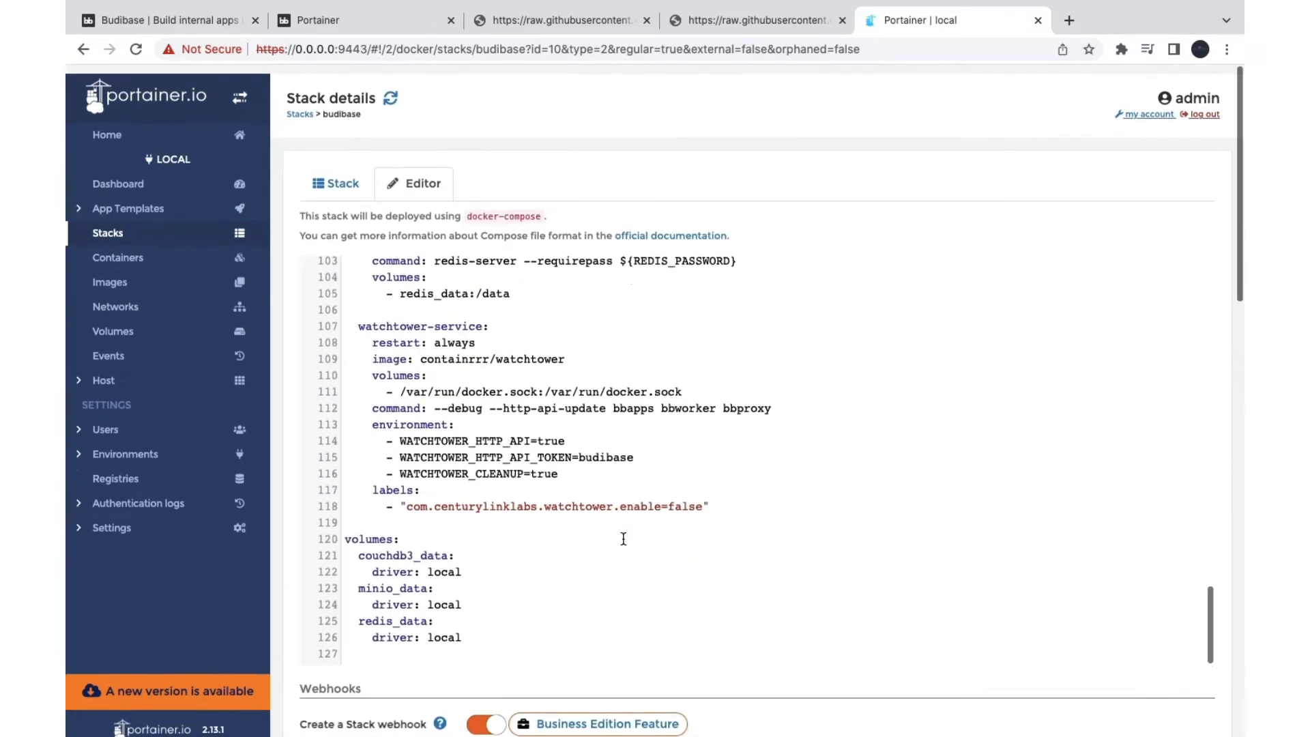
{"action": "left_click", "coordinate": [111, 178]}
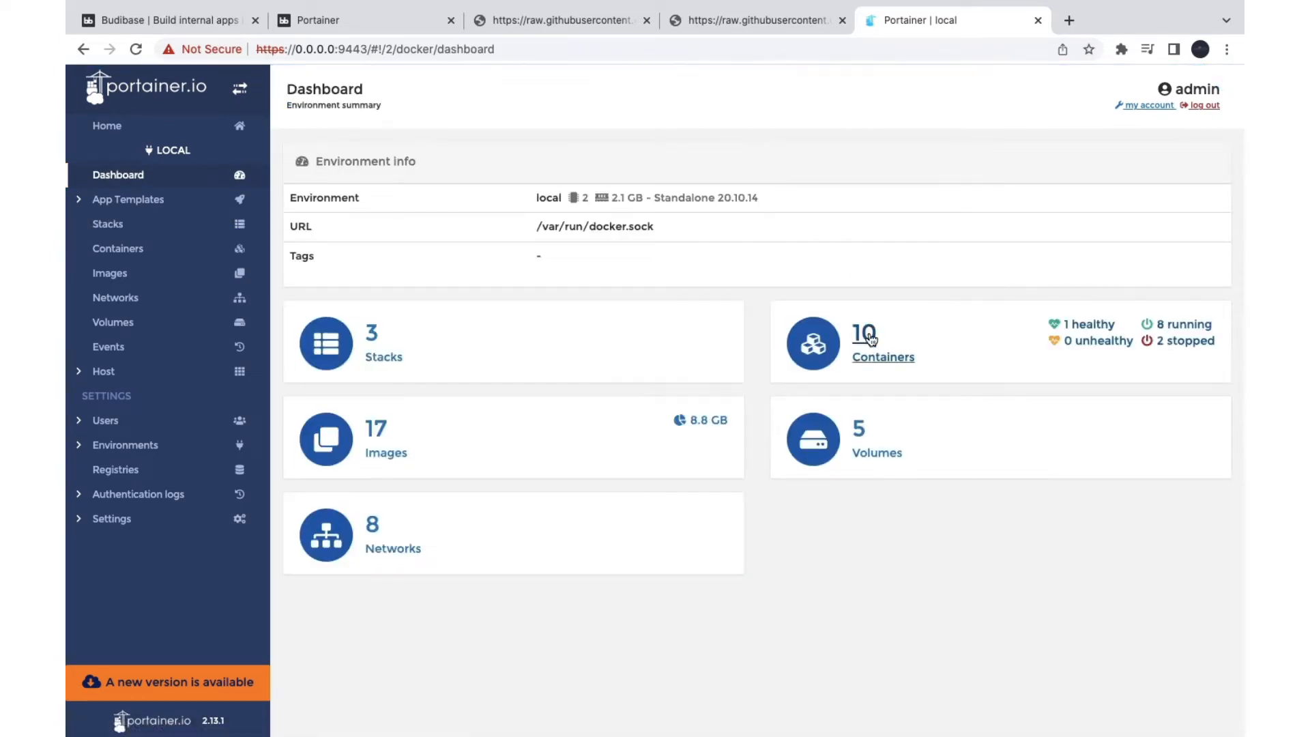
Step: Launch Budibase from the bbproxy container's published port 10000:10000 in the Containers list
{"action": "left_click", "coordinate": [866, 344]}
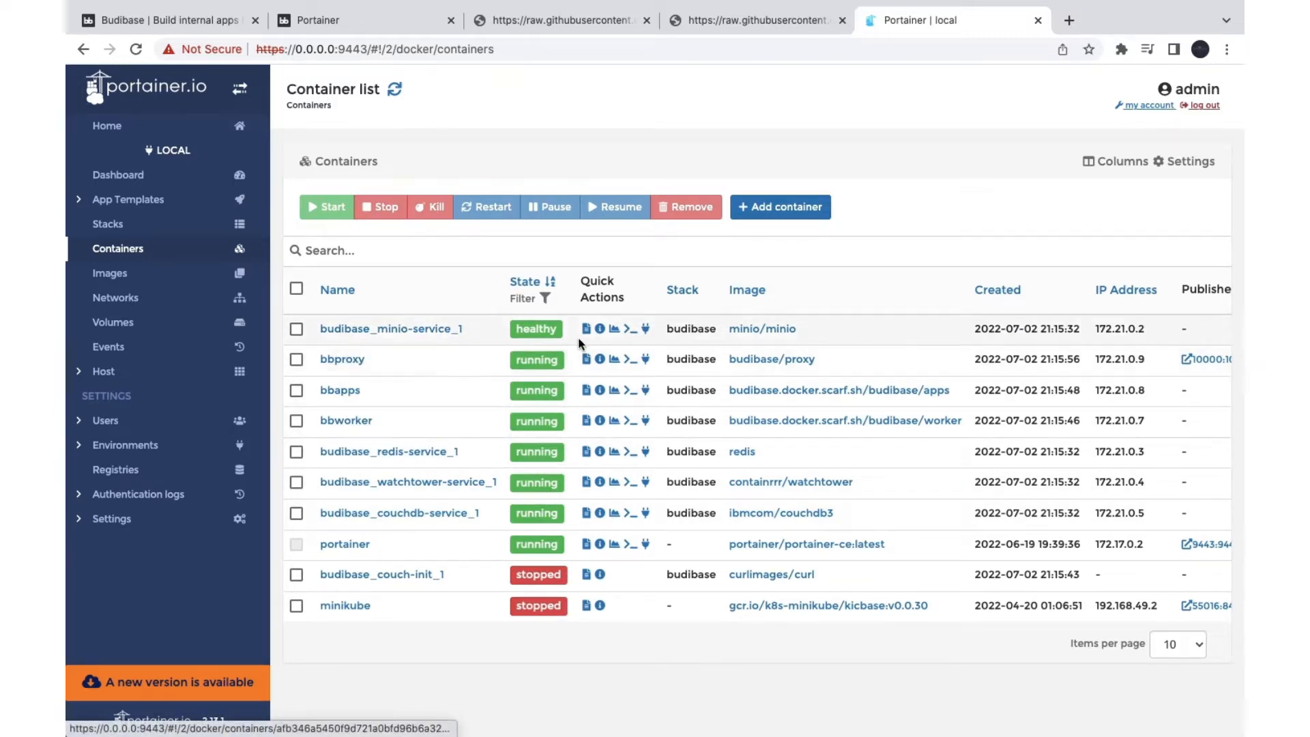
{"action": "scroll", "coordinate": [936, 347], "scroll_direction": "right", "scroll_amount": 3}
{"action": "scroll", "coordinate": [936, 347], "scroll_direction": "right", "scroll_amount": 1}
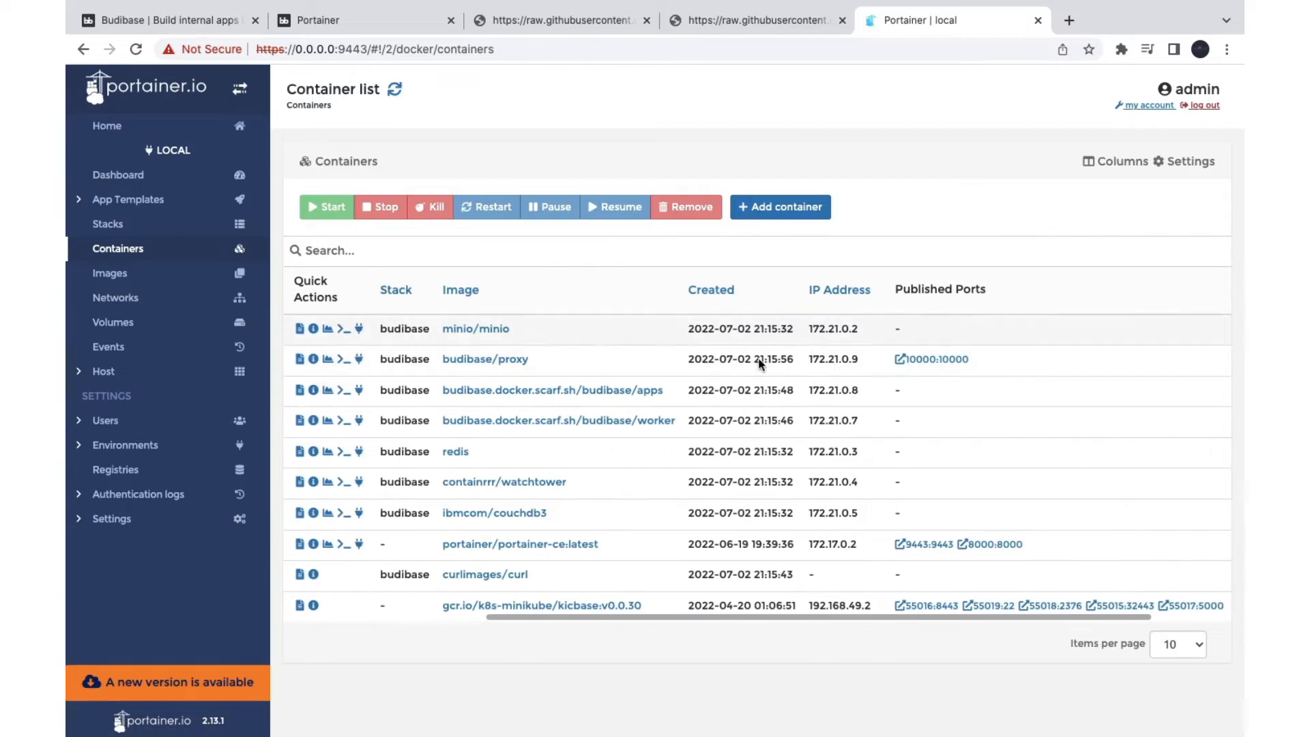
{"action": "scroll", "coordinate": [1057, 361], "scroll_direction": "left", "scroll_amount": 5}
{"action": "scroll", "coordinate": [614, 341], "scroll_direction": "right", "scroll_amount": 5}
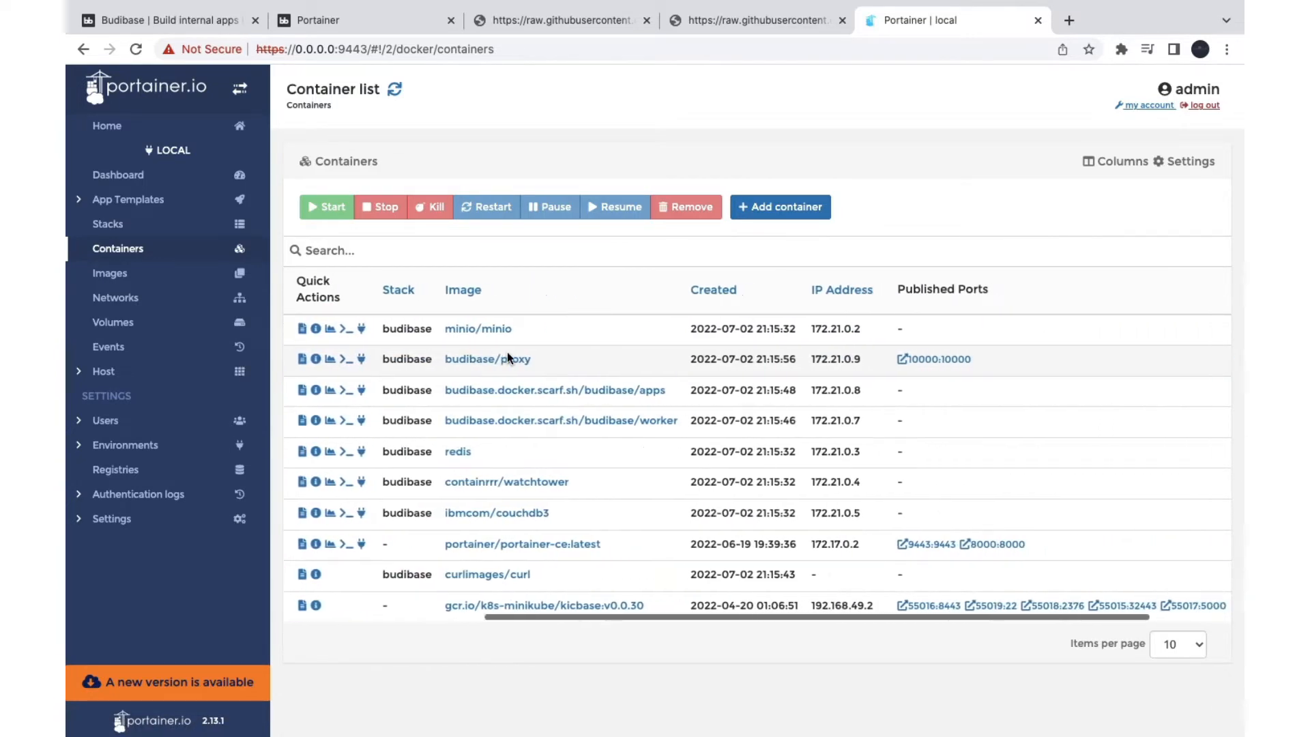
{"action": "scroll", "coordinate": [805, 324], "scroll_direction": "right", "scroll_amount": 1}
{"action": "scroll", "coordinate": [805, 341], "scroll_direction": "left", "scroll_amount": 5}
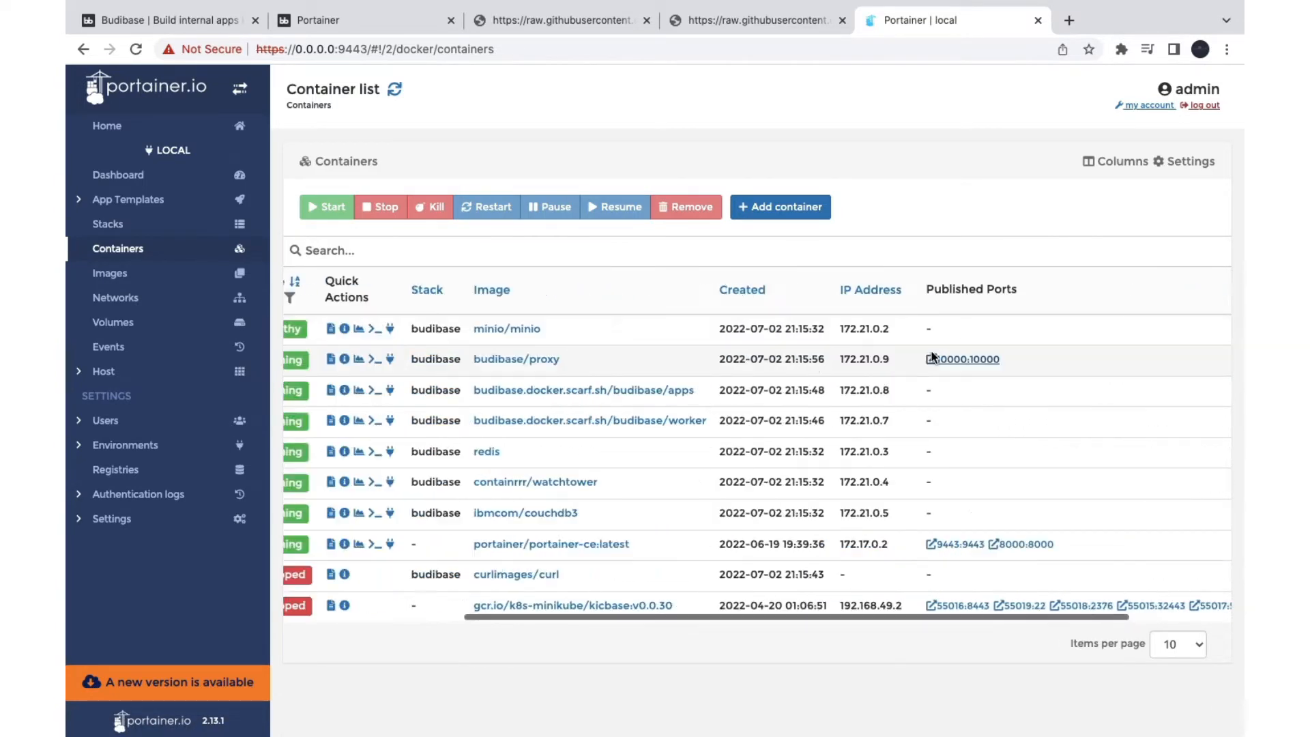
{"action": "left_click", "coordinate": [935, 363]}
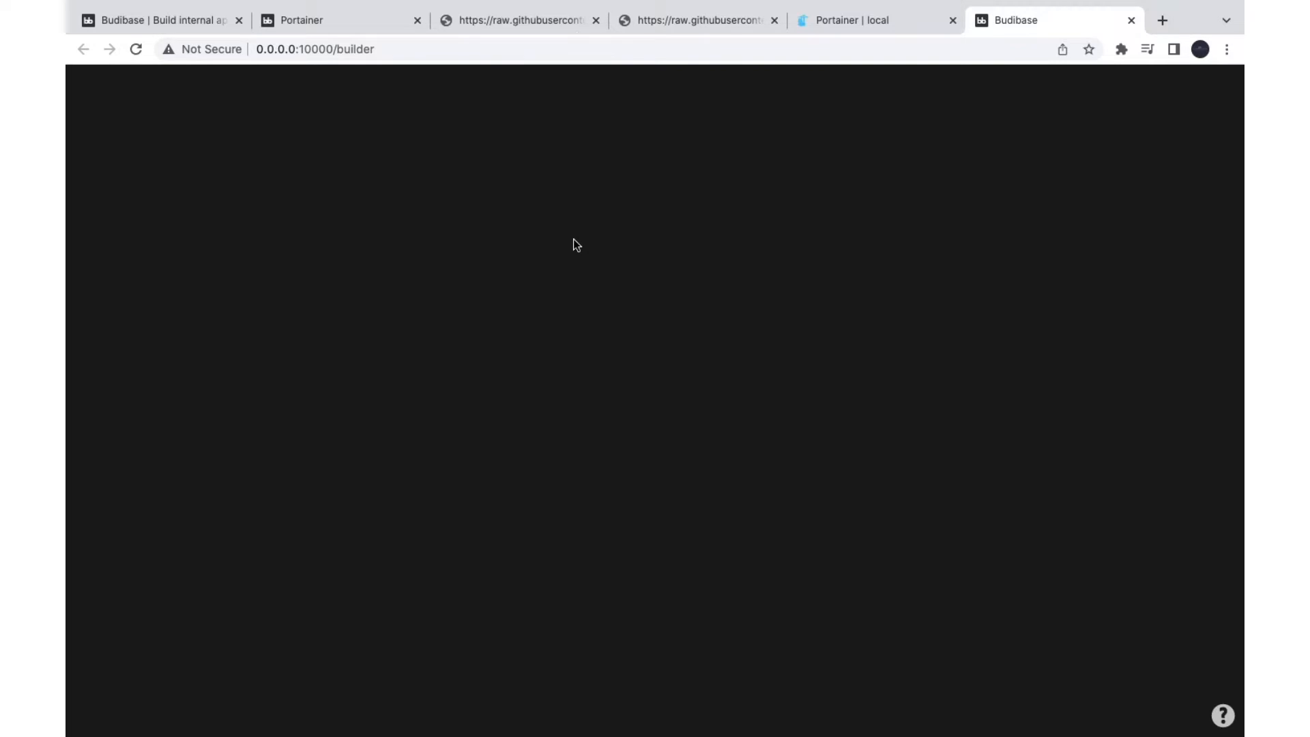
Step: Create the super admin user with the admin email and a repeated password
{"action": "left_click", "coordinate": [602, 383]}
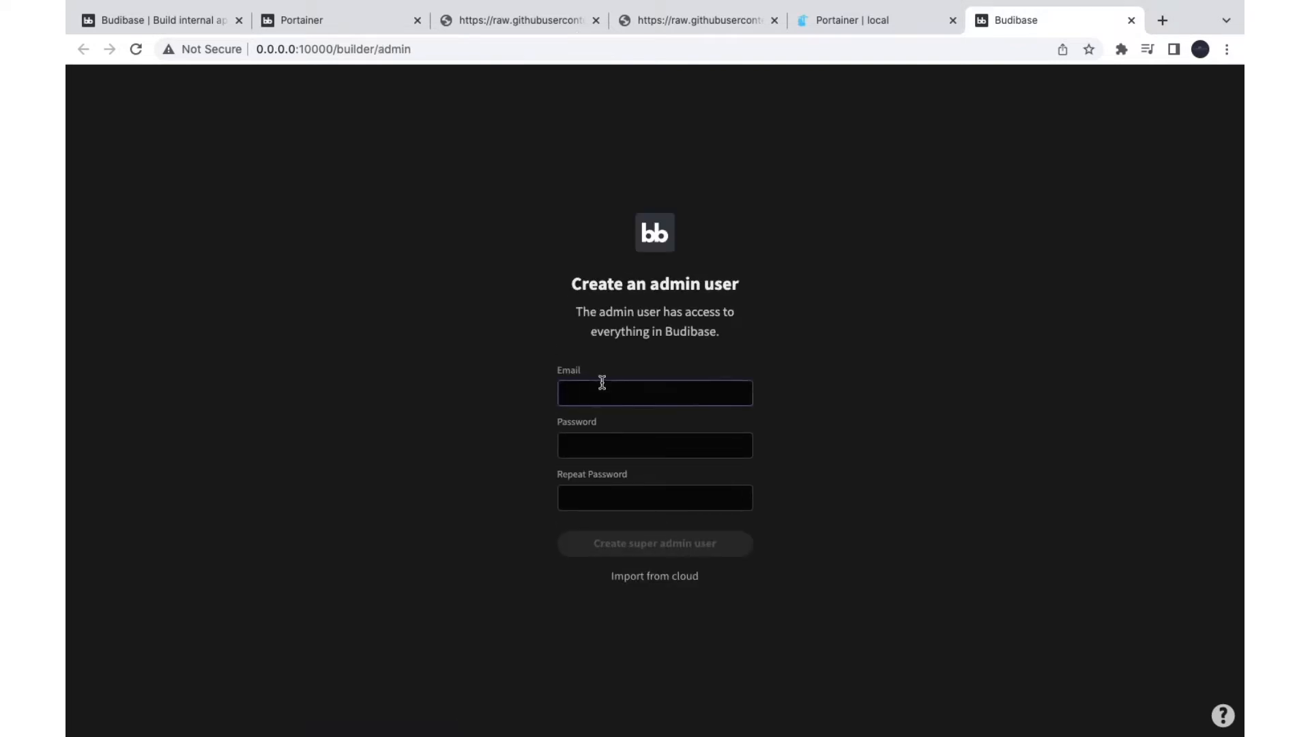
{"action": "type", "text": "admin"}
{"action": "key", "text": "Tab"}
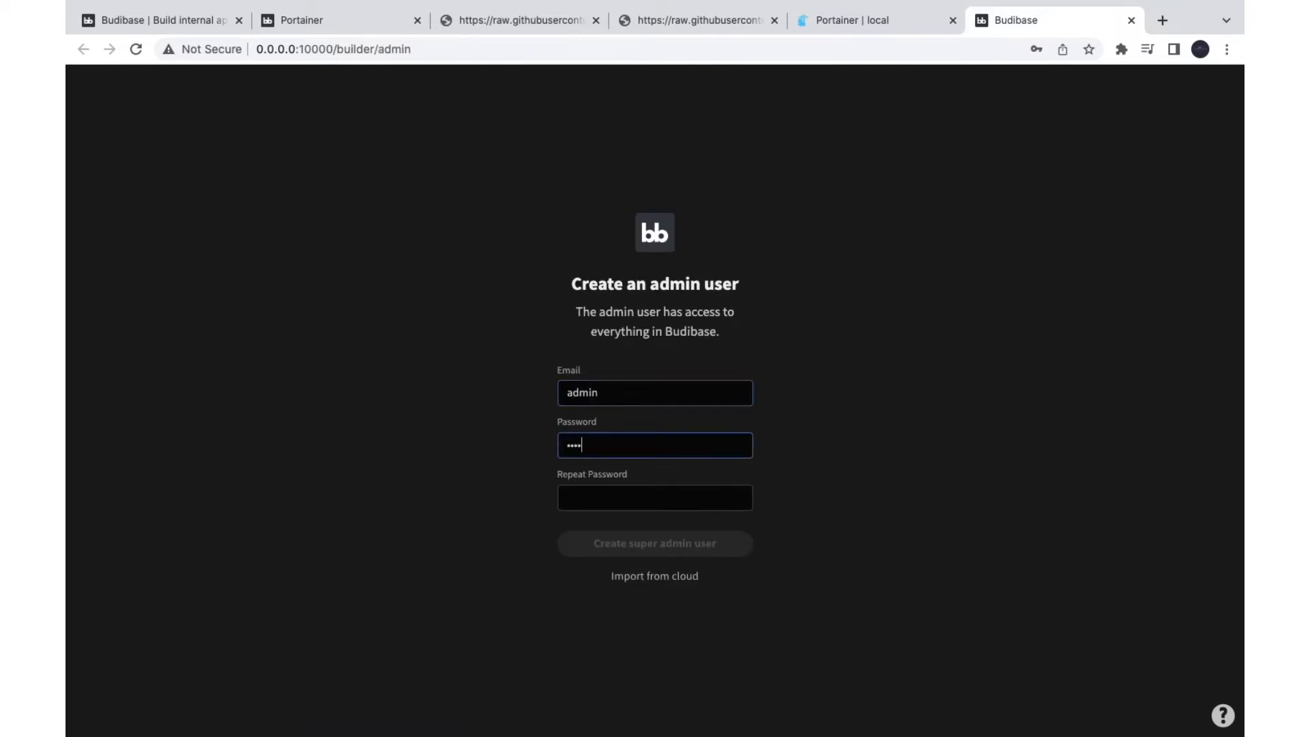
{"action": "key", "text": "Tab"}
{"action": "type", "text": "a"}
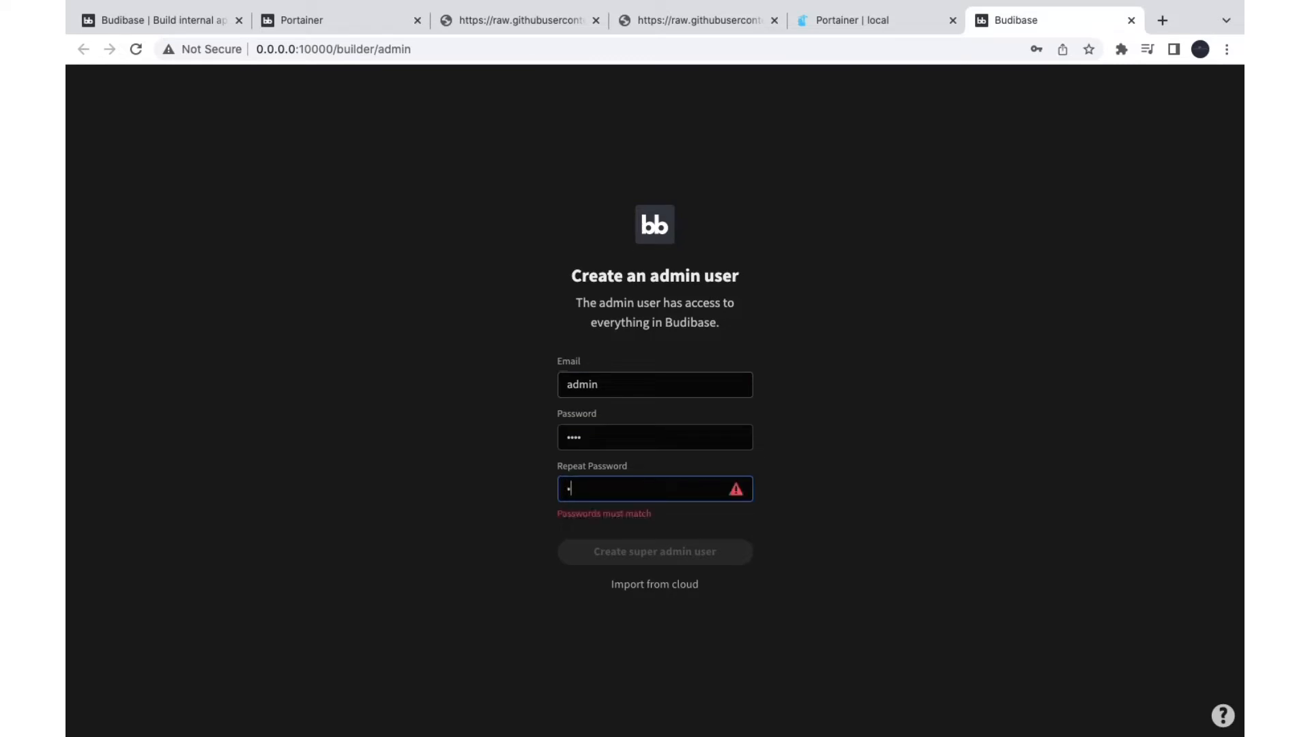
{"action": "type", "text": "dmin"}
{"action": "double_click", "coordinate": [580, 437]}
{"action": "type", "text": "admin"}
{"action": "key", "text": "Tab"}
{"action": "type", "text": "a"}
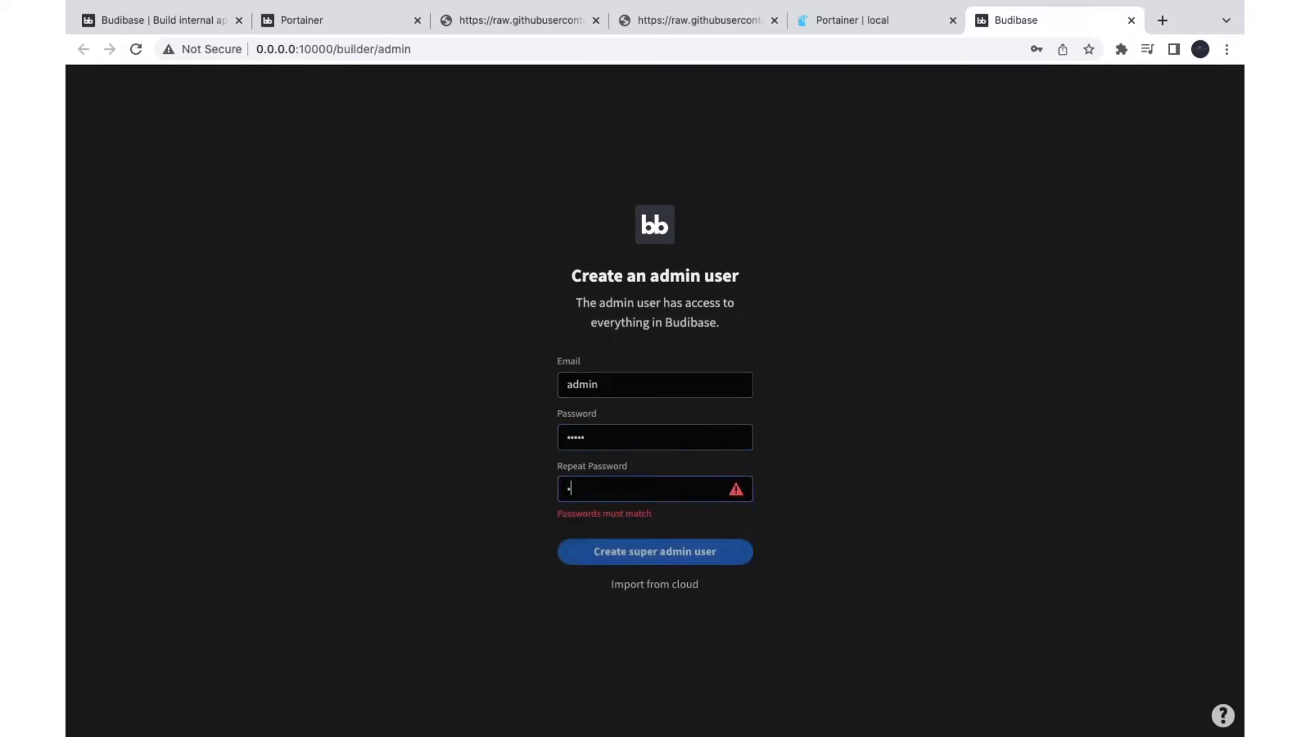
{"action": "type", "text": "dmin"}
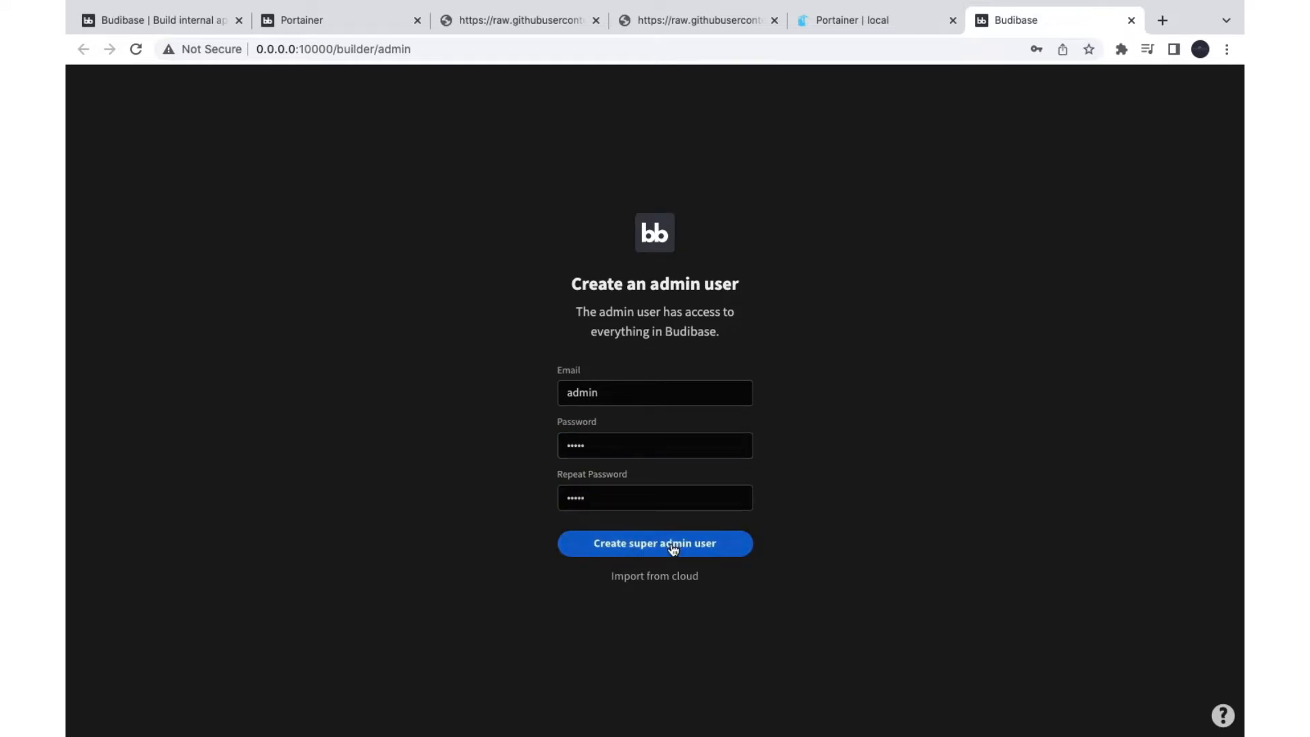
{"action": "left_click", "coordinate": [672, 549]}
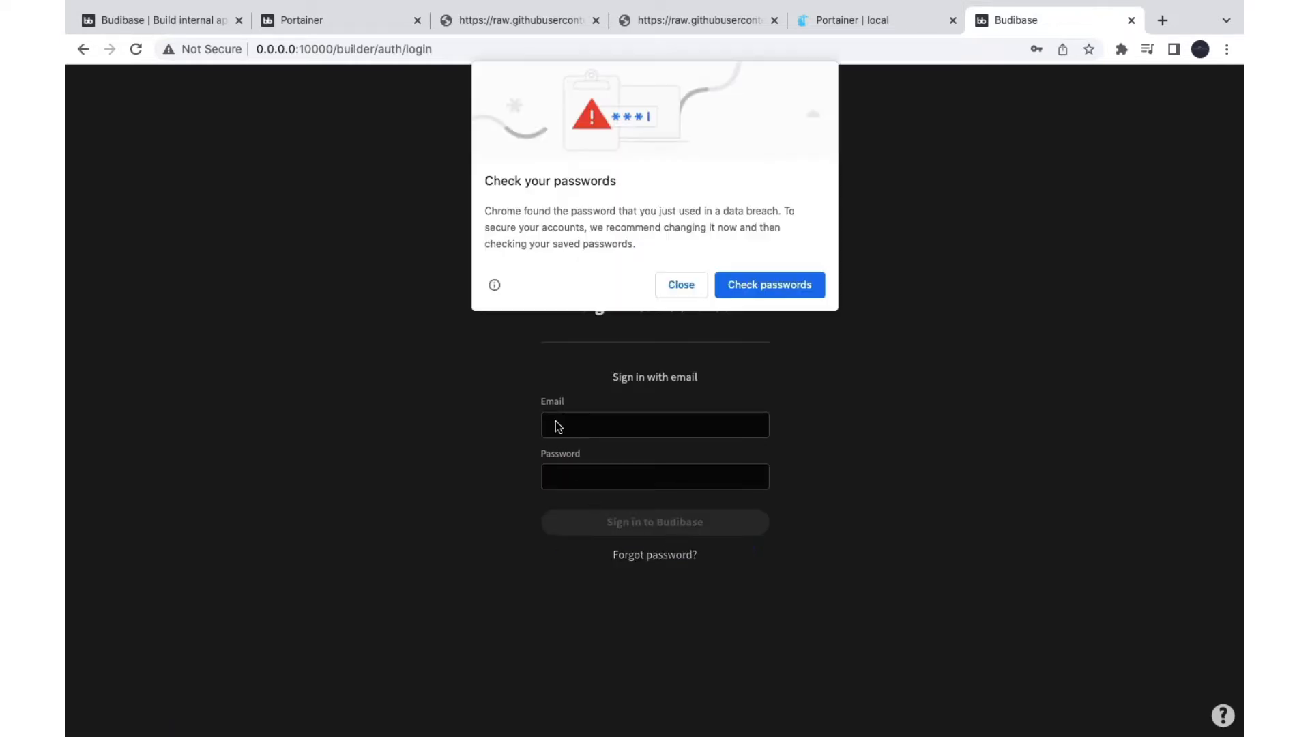
Step: Dismiss the password warning and sign in with the admin email and password
{"action": "left_click", "coordinate": [681, 284]}
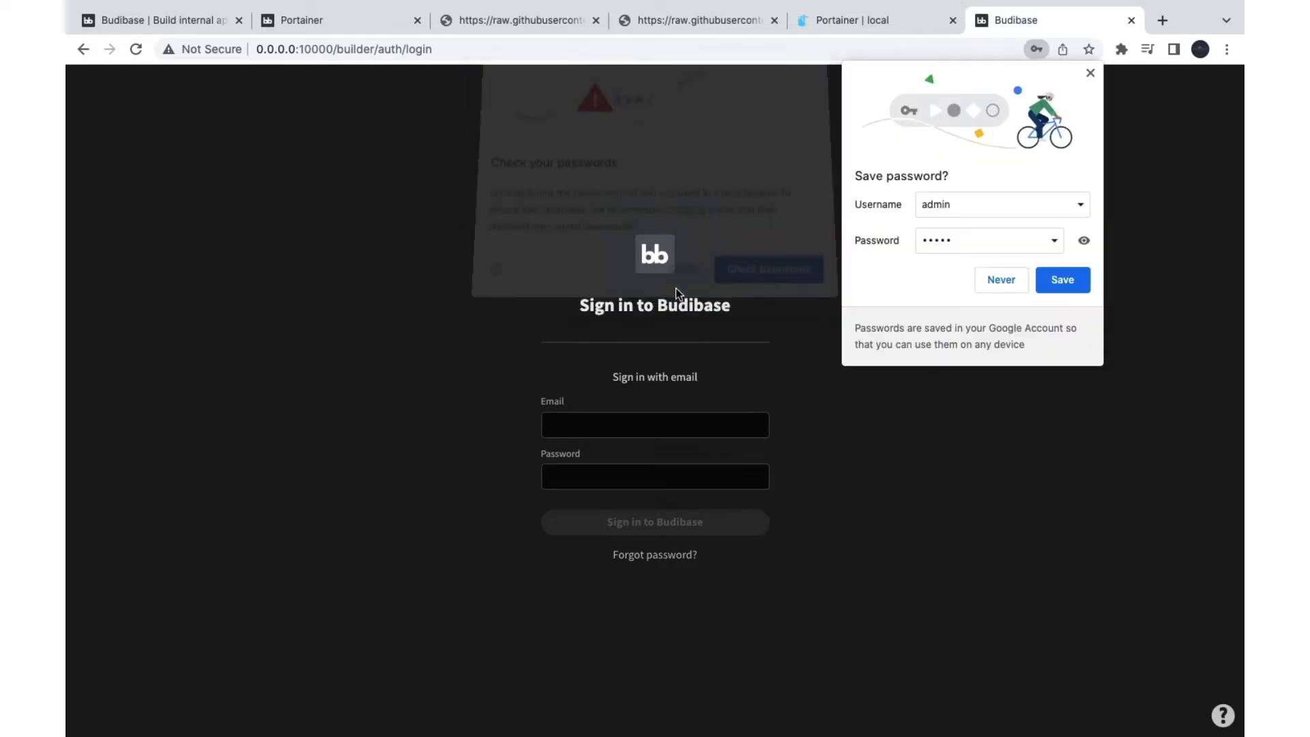
{"action": "left_click", "coordinate": [629, 430]}
{"action": "type", "text": "admin"}
{"action": "key", "text": "Tab"}
{"action": "type", "text": "adm"}
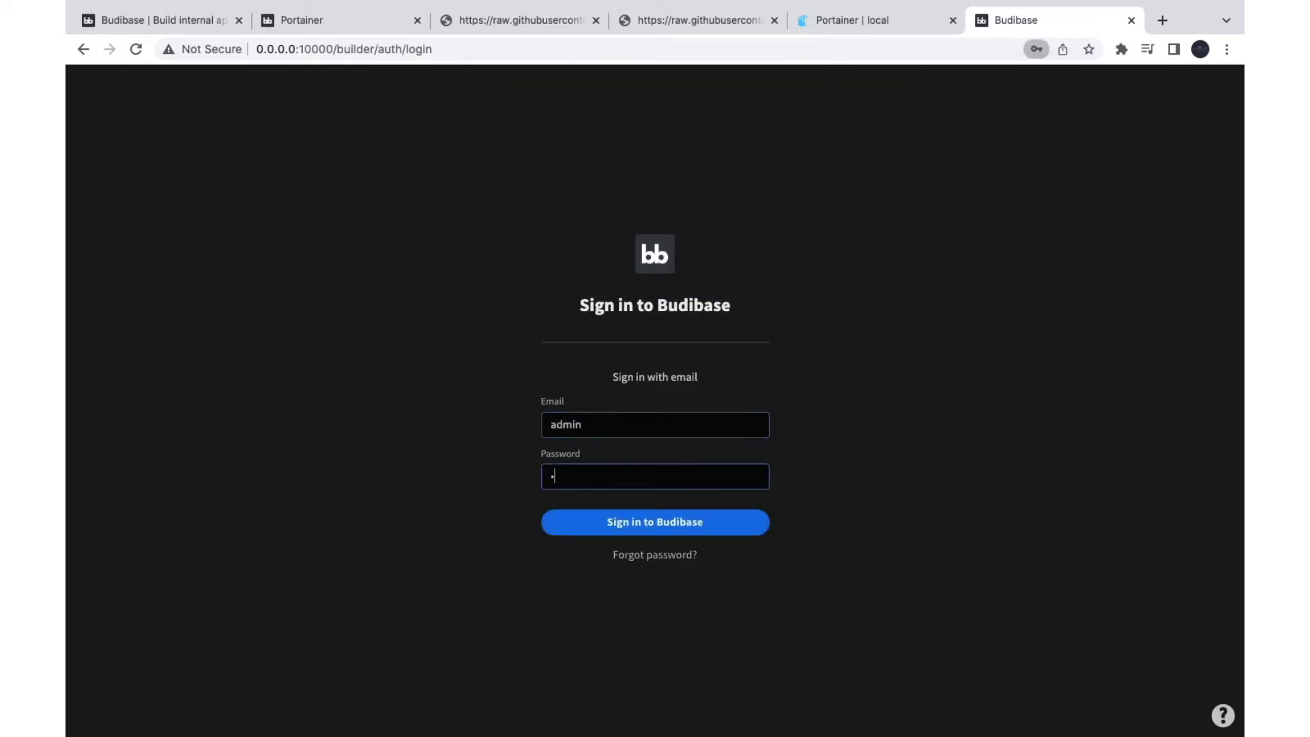
{"action": "type", "text": "in"}
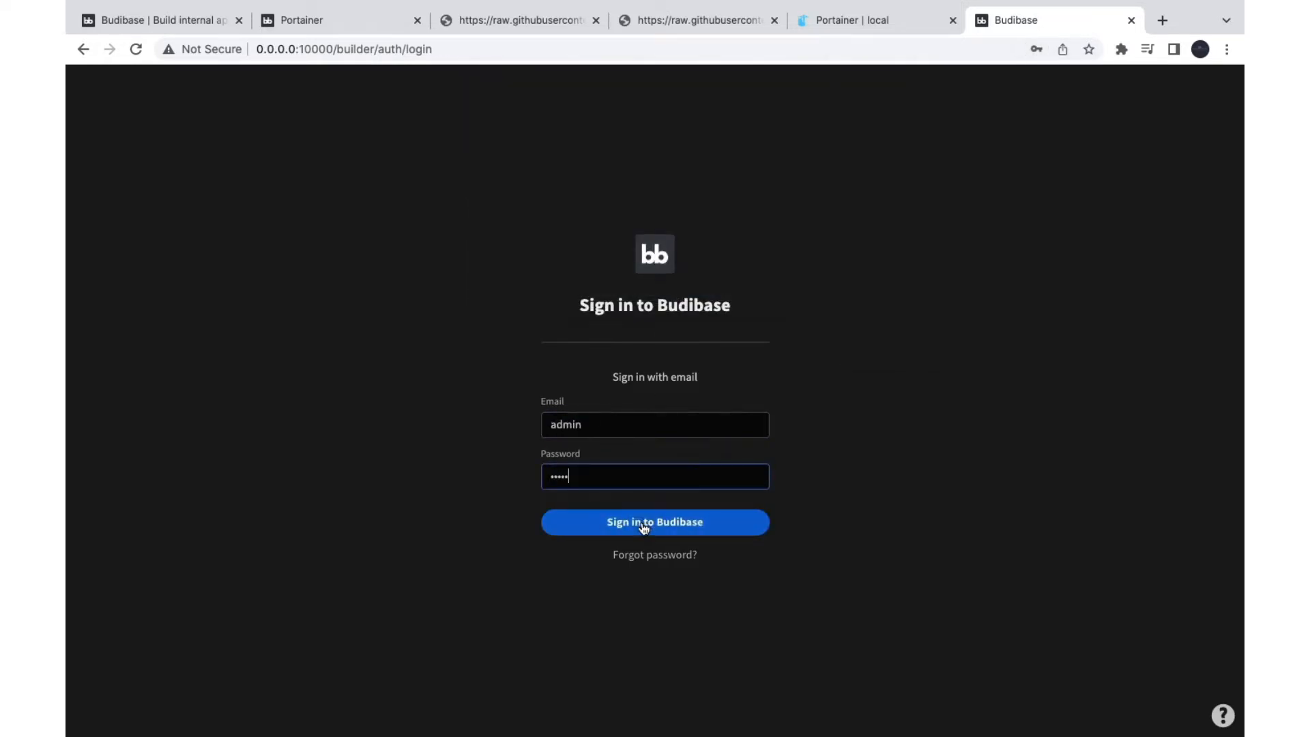
{"action": "left_click", "coordinate": [641, 521]}
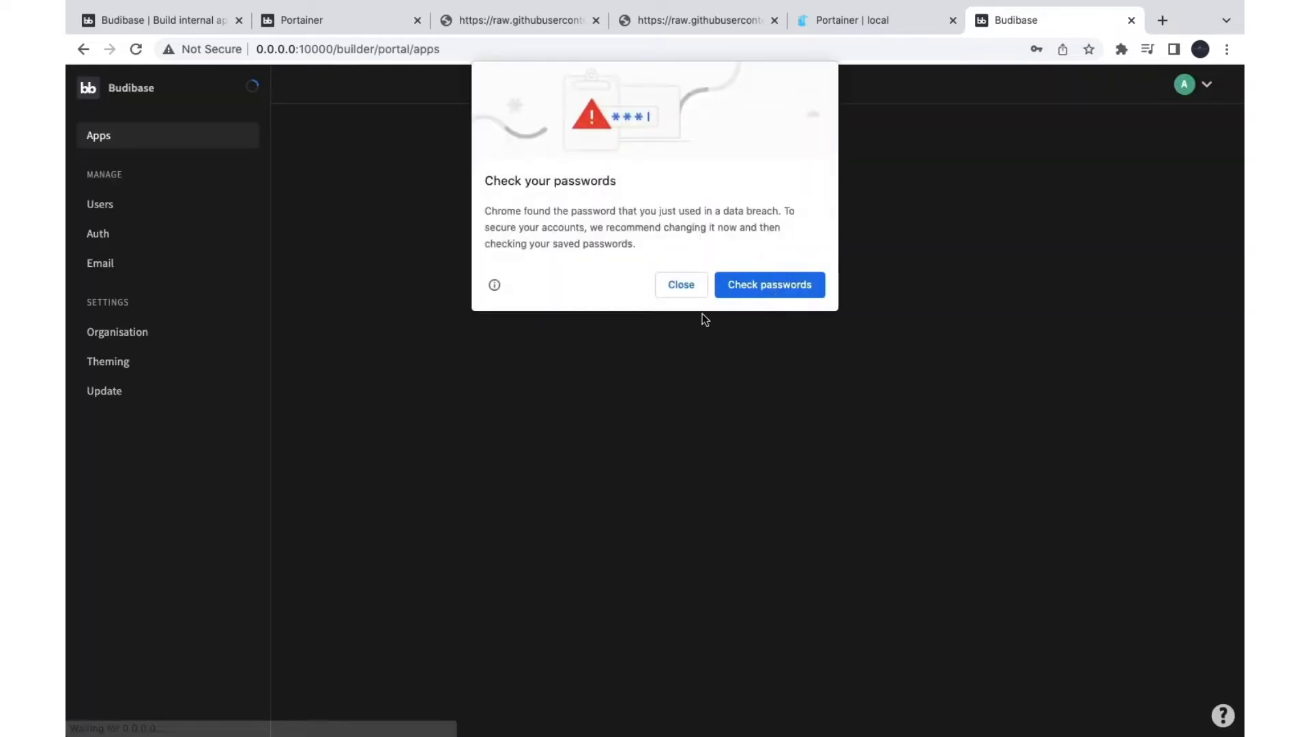
Step: Clear the browser password prompts and welcome modal, then go to the Users page
{"action": "left_click", "coordinate": [681, 286]}
{"action": "left_click", "coordinate": [987, 278]}
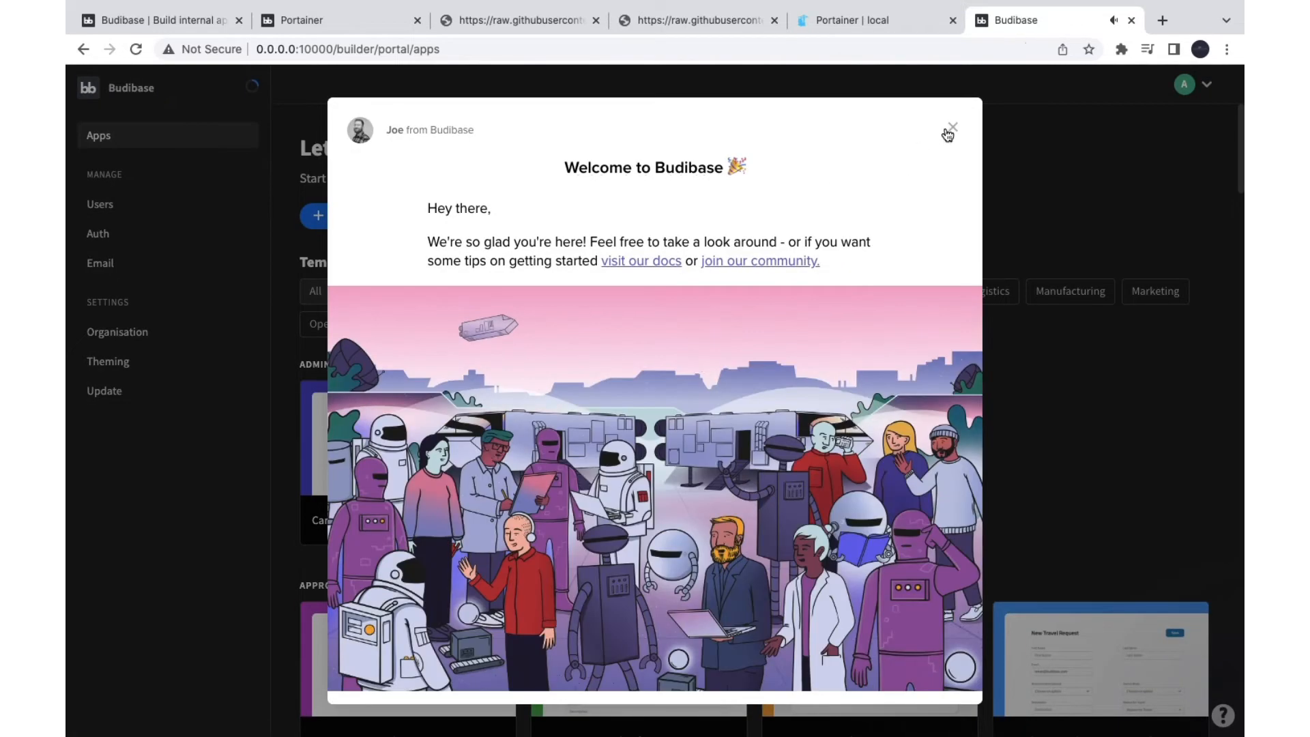
{"action": "left_click", "coordinate": [951, 129]}
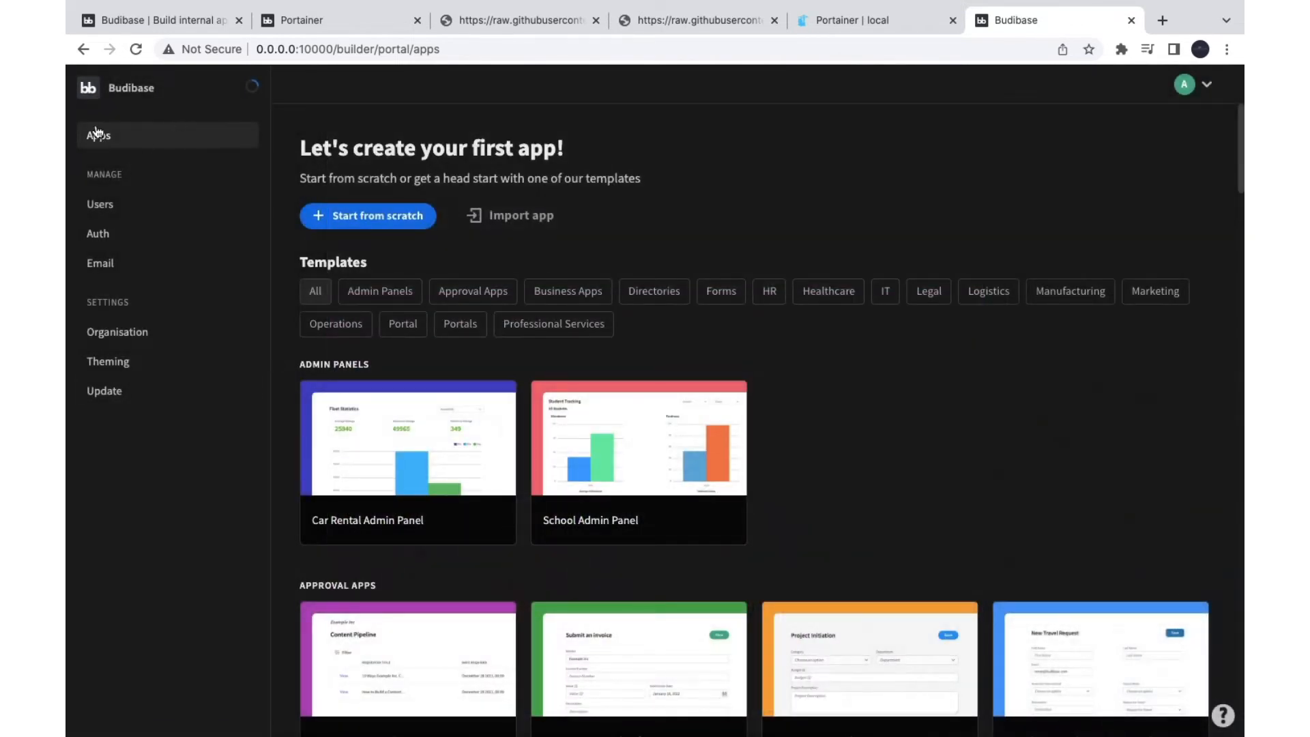
{"action": "scroll", "coordinate": [429, 307], "scroll_direction": "down", "scroll_amount": 15}
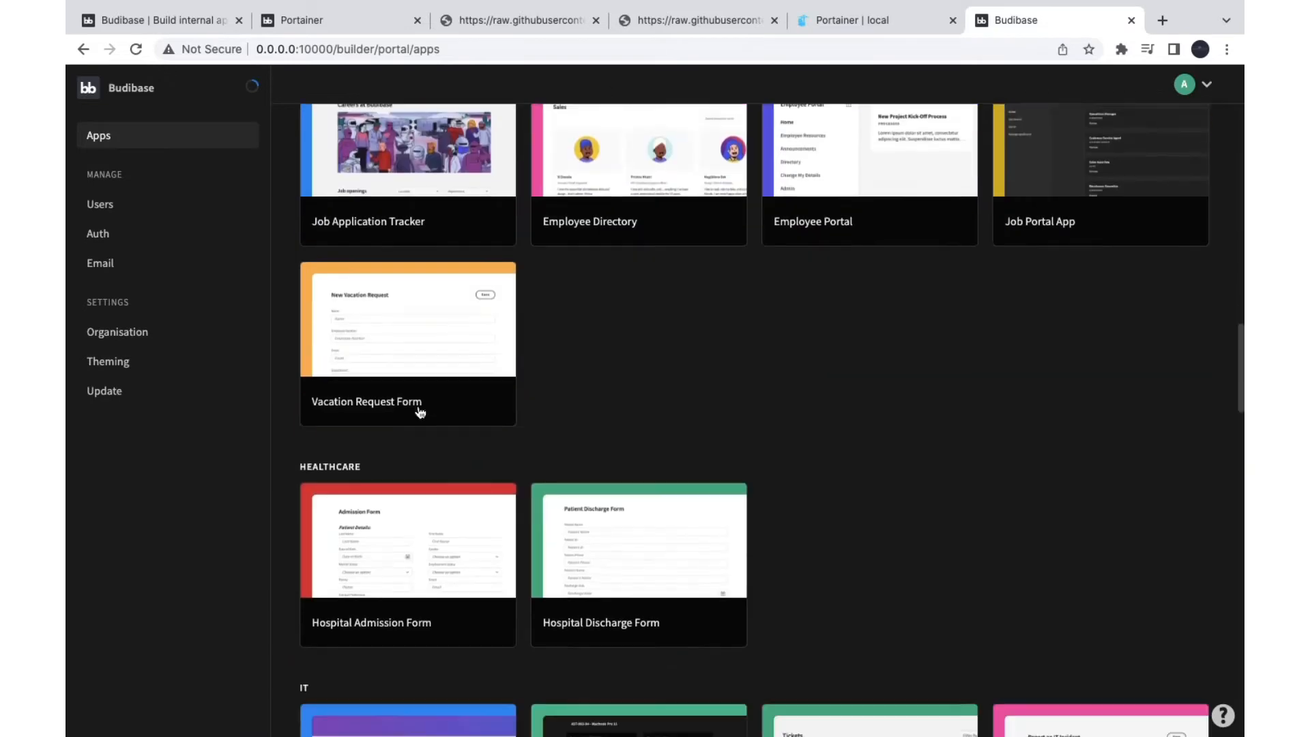
{"action": "scroll", "coordinate": [420, 412], "scroll_direction": "up", "scroll_amount": 15}
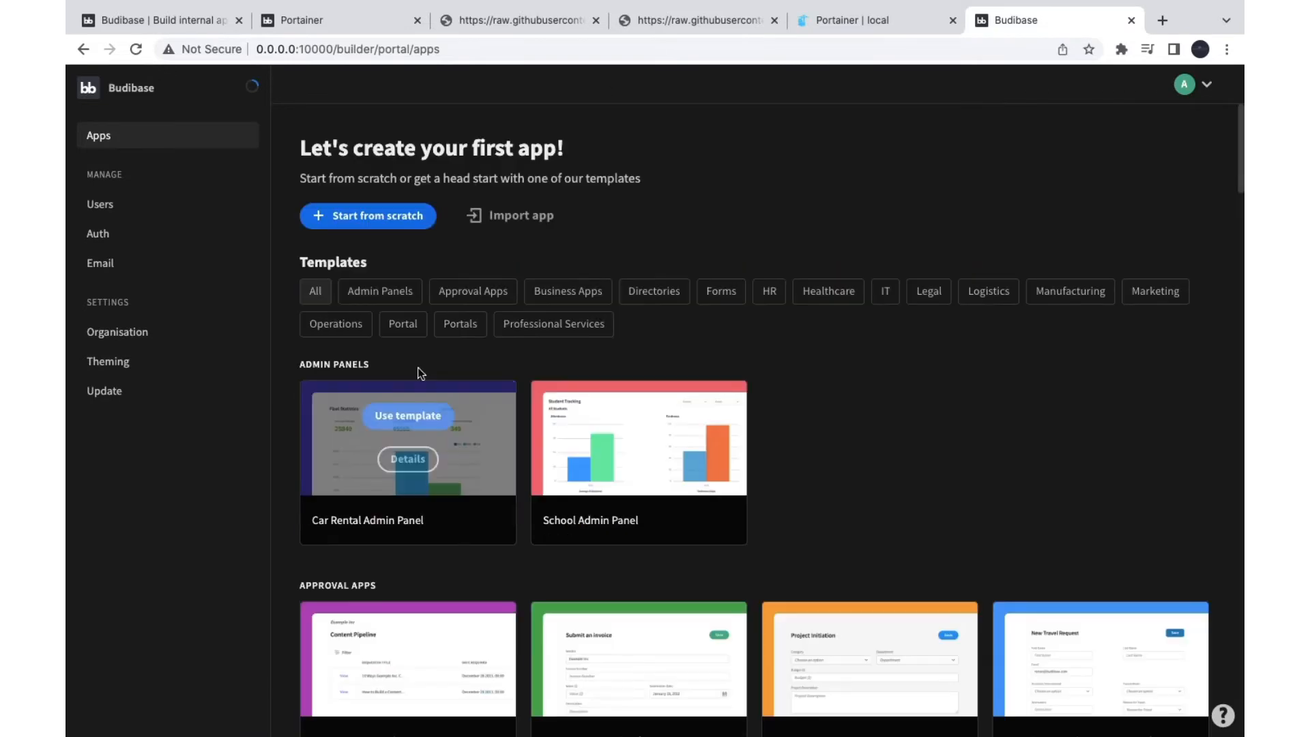
{"action": "left_click", "coordinate": [107, 207]}
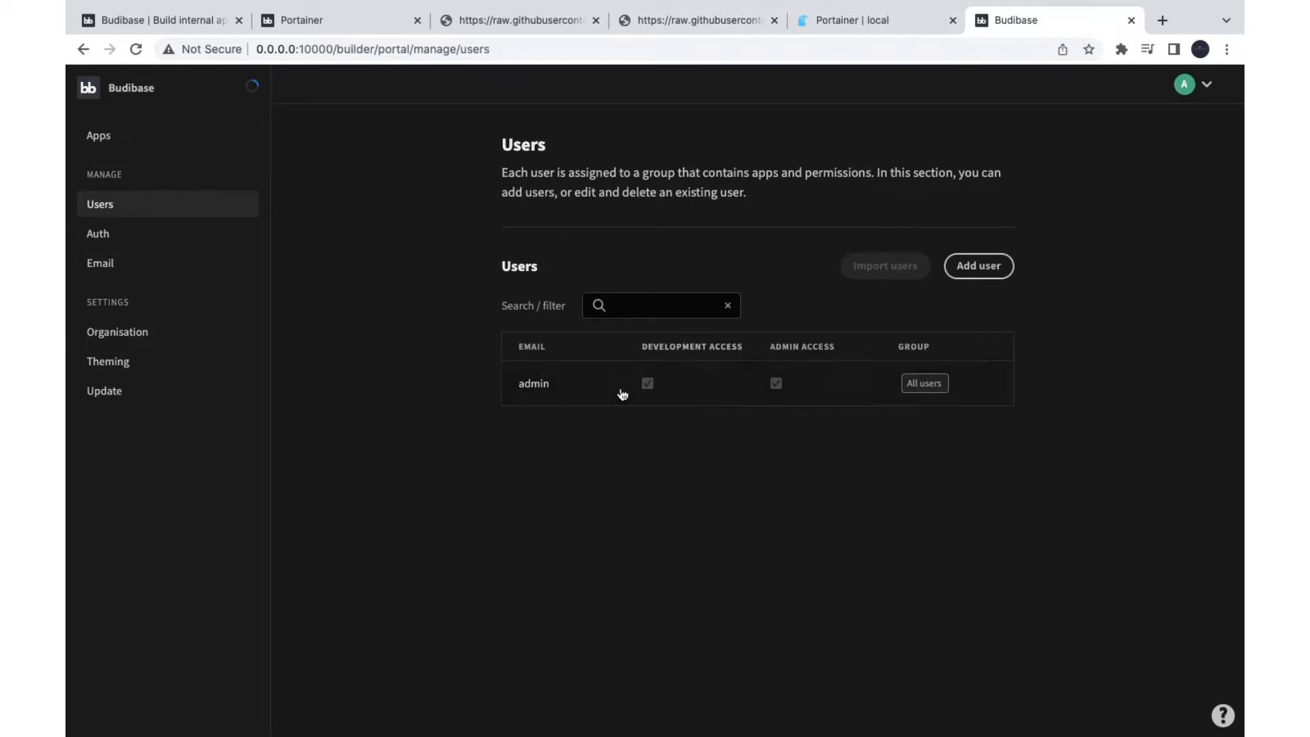
Step: Inspect the admin user's details, including its empty name fields and app roles
{"action": "left_click", "coordinate": [534, 385]}
{"action": "scroll", "coordinate": [514, 491], "scroll_direction": "down", "scroll_amount": 4}
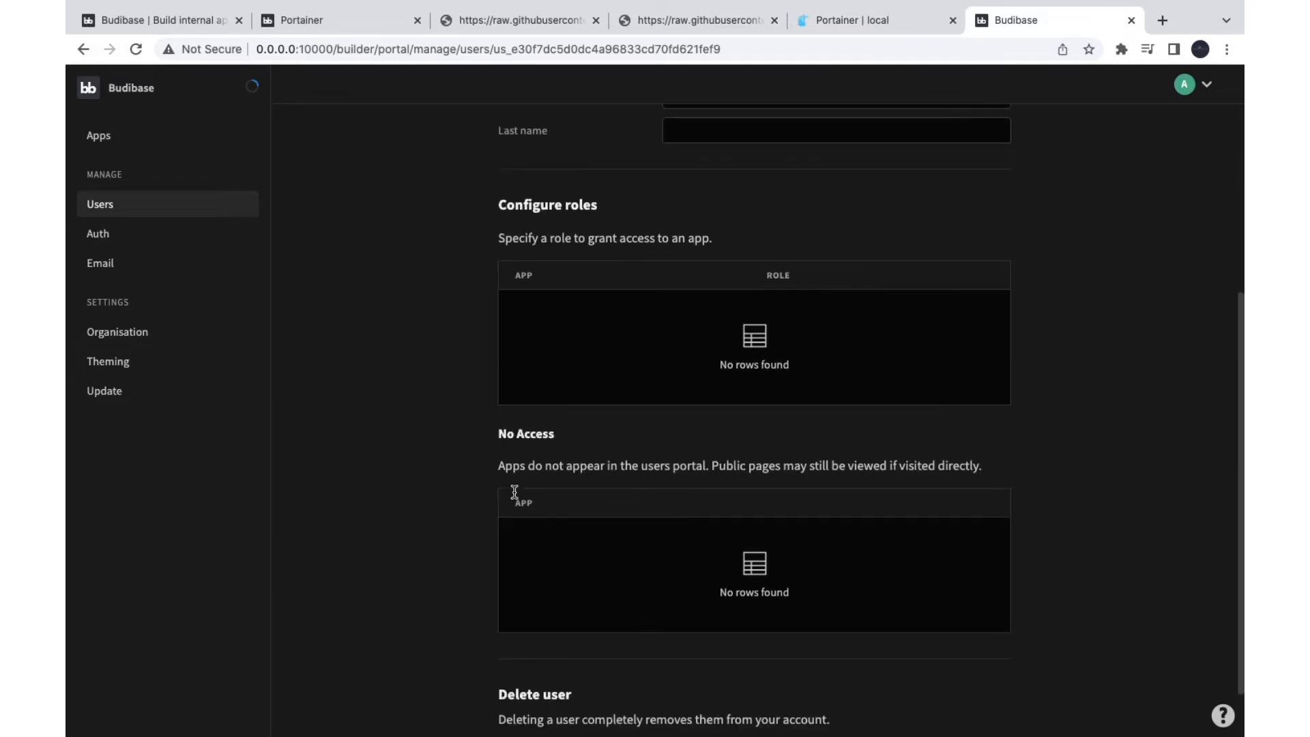
{"action": "scroll", "coordinate": [514, 491], "scroll_direction": "up", "scroll_amount": 3}
{"action": "scroll", "coordinate": [522, 333], "scroll_direction": "down", "scroll_amount": 3}
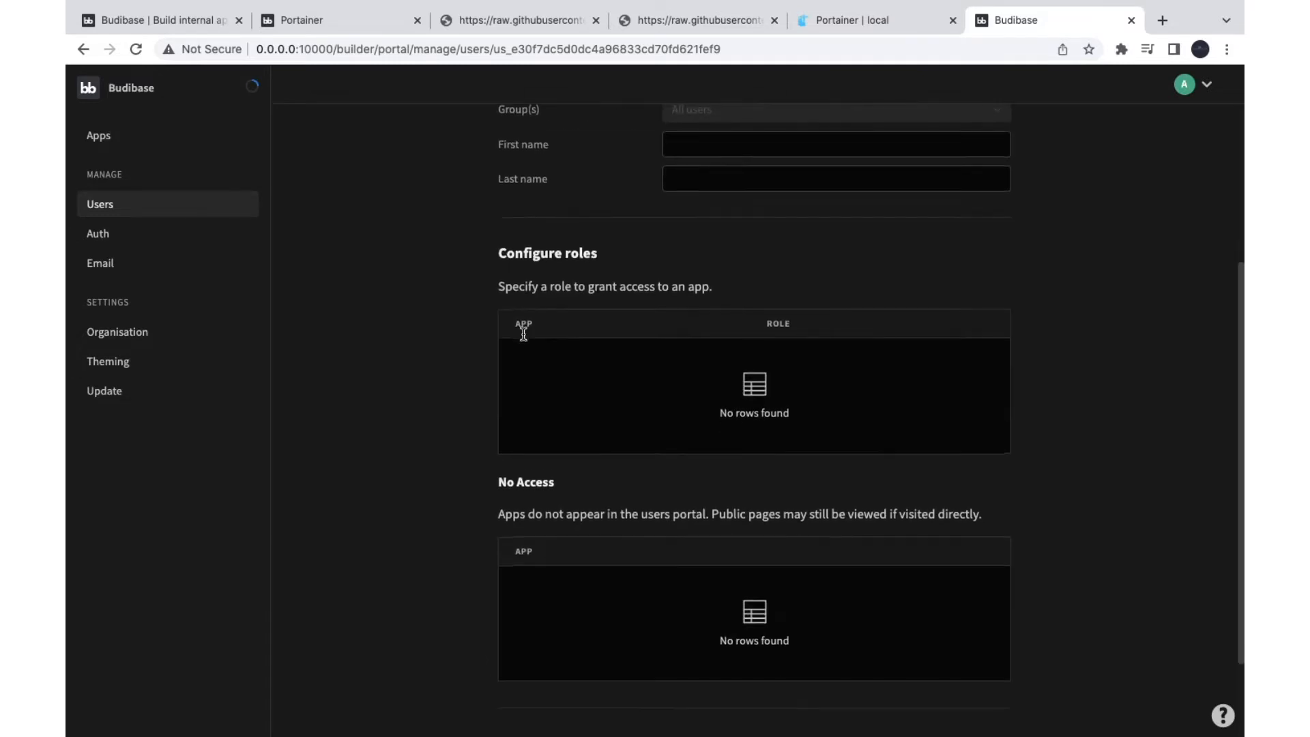
{"action": "scroll", "coordinate": [608, 575], "scroll_direction": "down", "scroll_amount": 2}
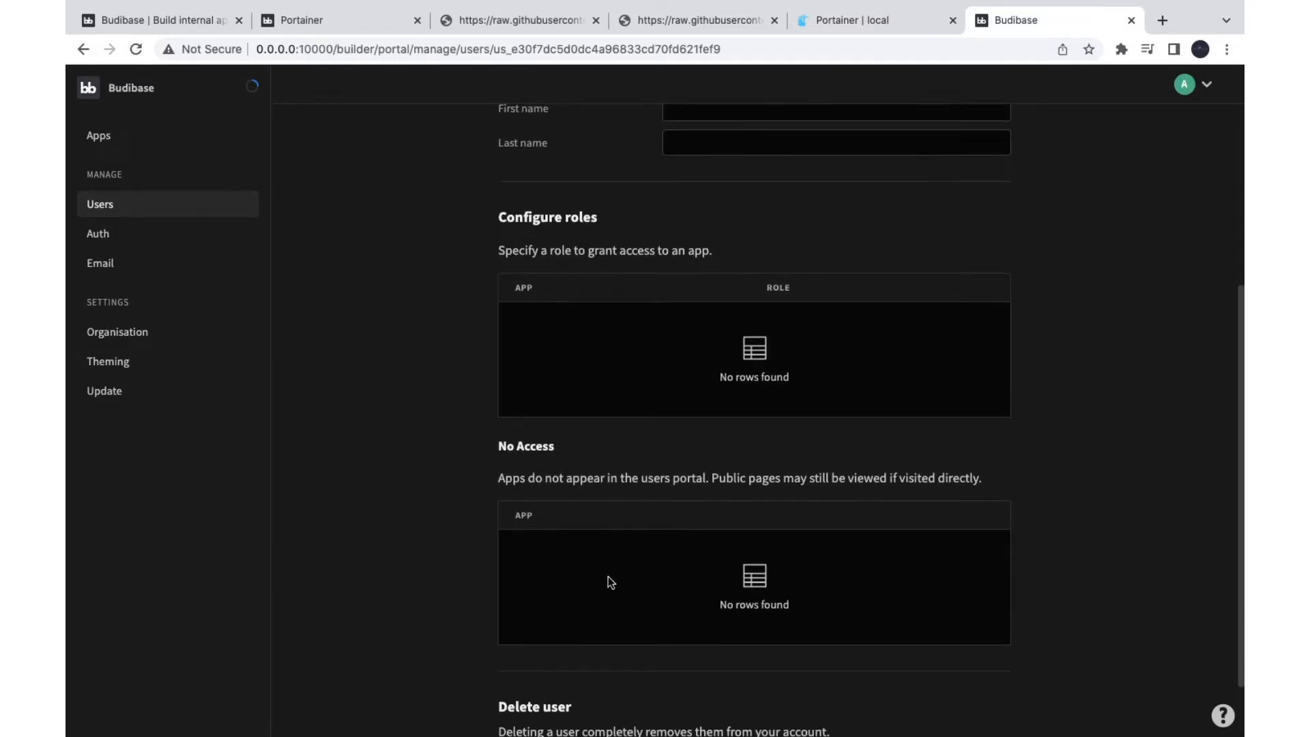
{"action": "scroll", "coordinate": [611, 559], "scroll_direction": "up", "scroll_amount": 5}
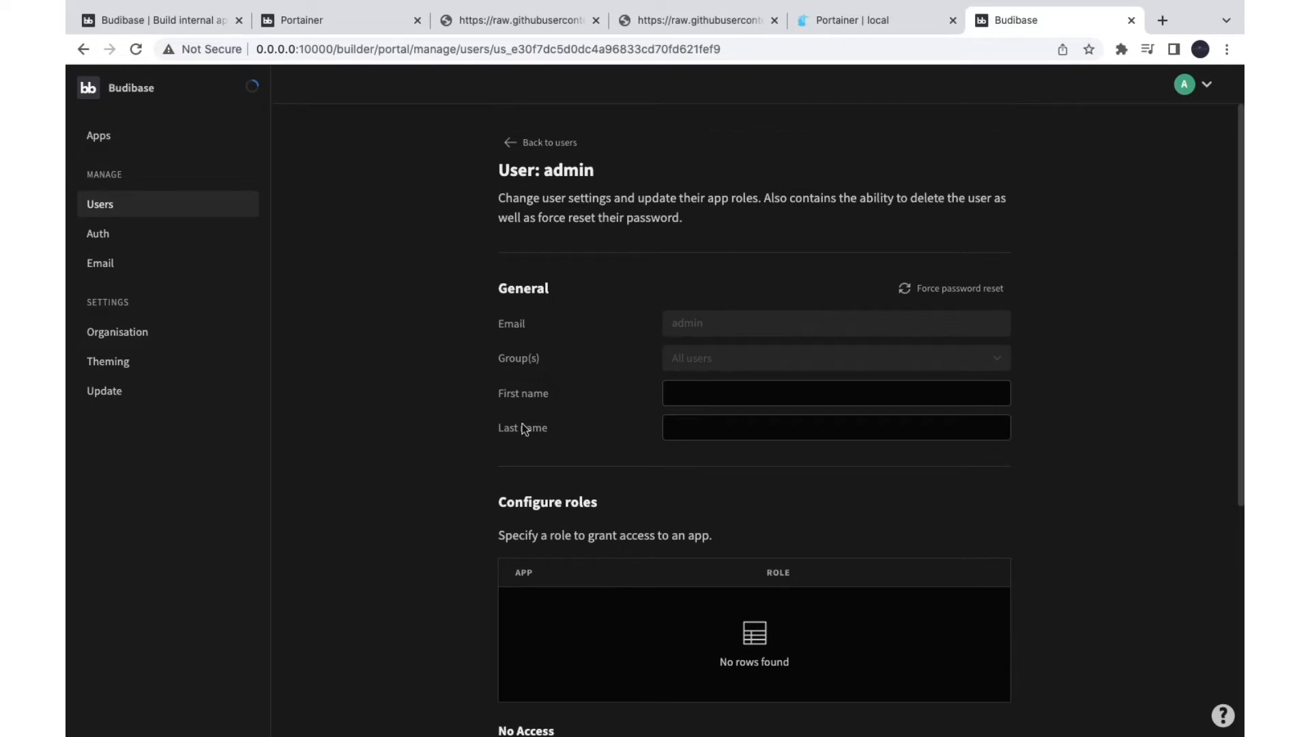
Step: Review the authentication settings page
{"action": "left_click", "coordinate": [102, 235]}
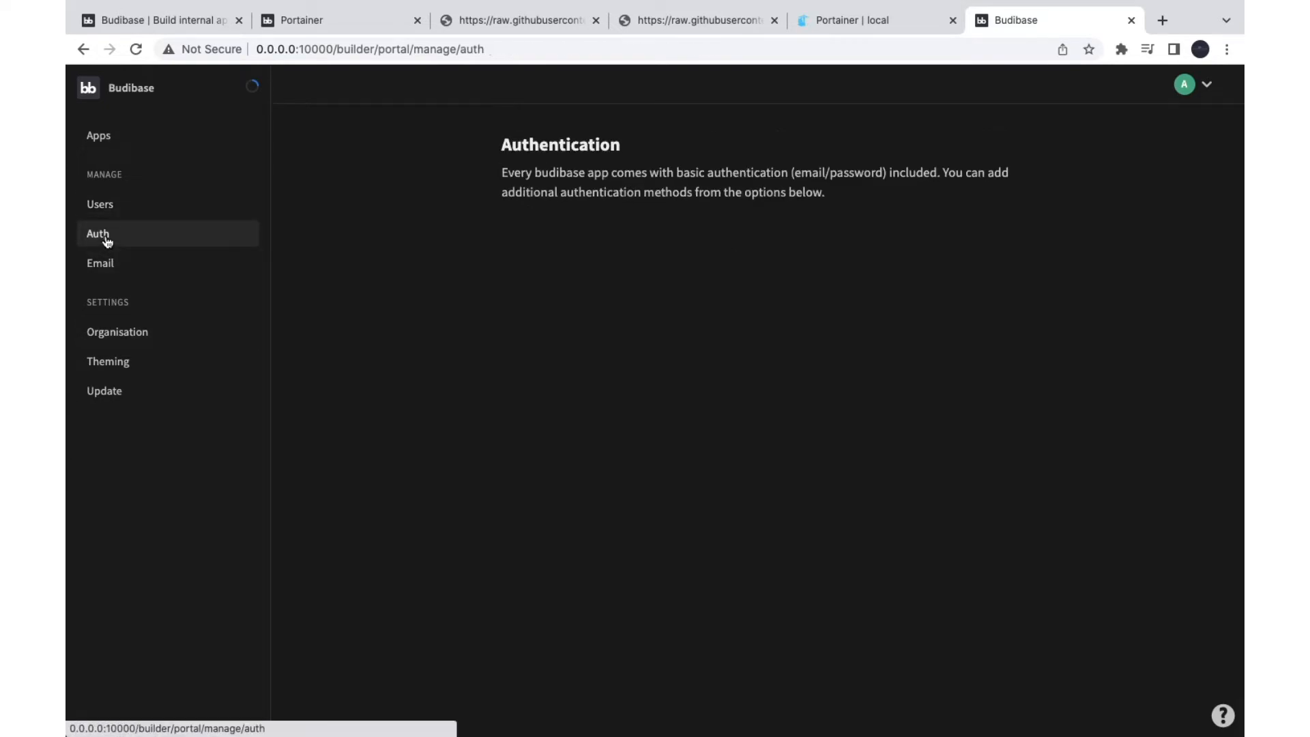
{"action": "scroll", "coordinate": [496, 554], "scroll_direction": "down", "scroll_amount": 2}
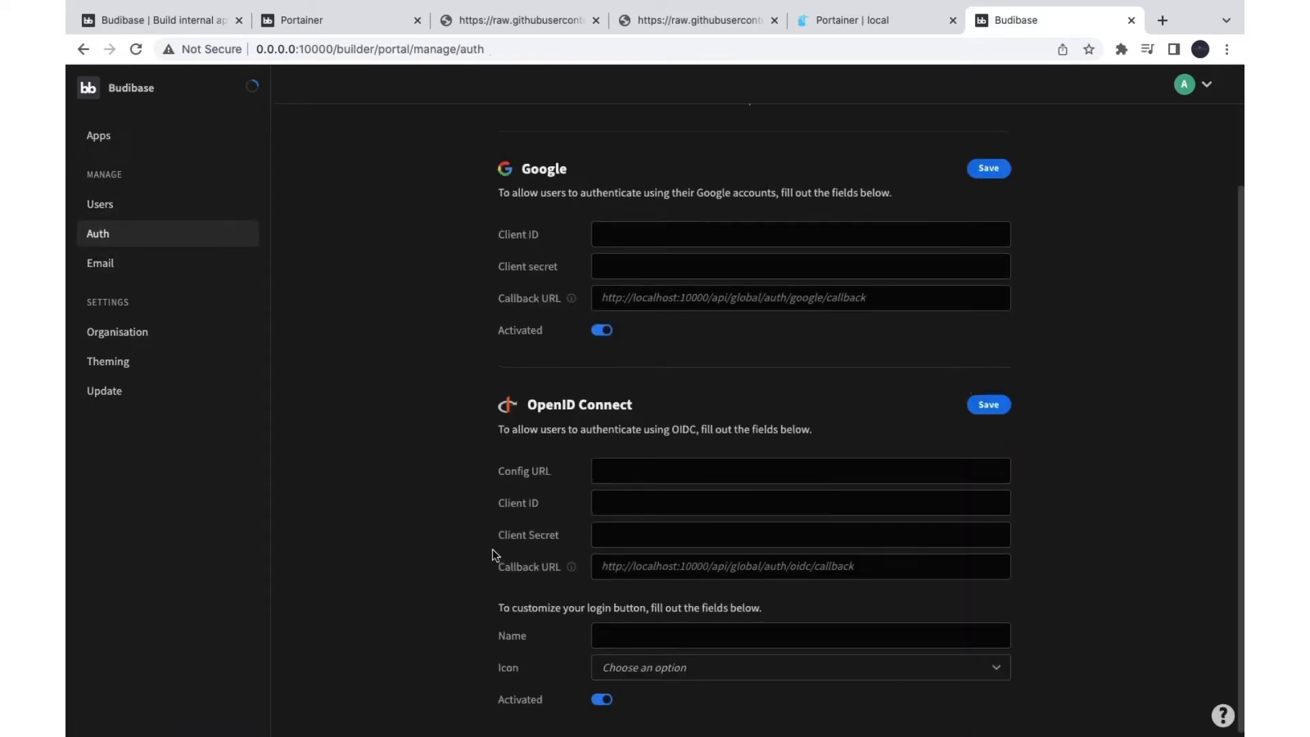
{"action": "scroll", "coordinate": [496, 554], "scroll_direction": "up", "scroll_amount": 2}
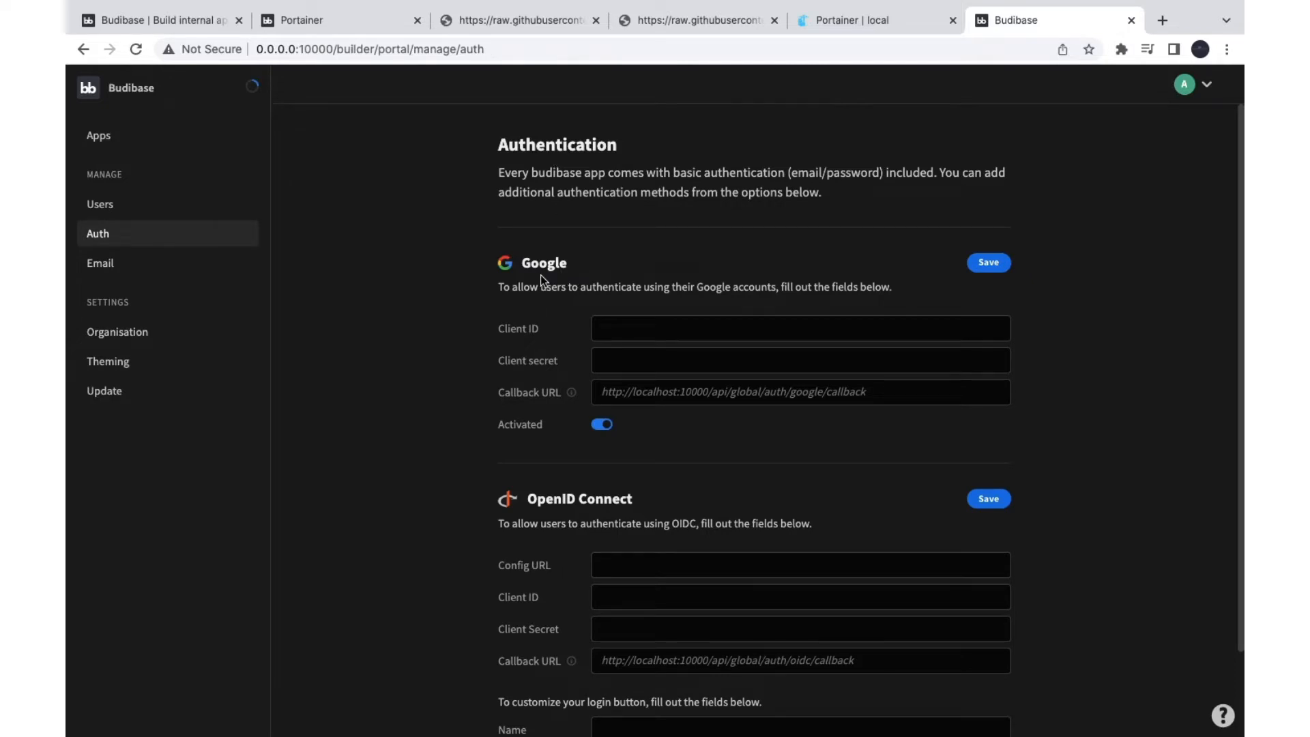
{"action": "scroll", "coordinate": [541, 508], "scroll_direction": "down", "scroll_amount": 2}
{"action": "left_click_drag", "start_coordinate": [561, 400], "coordinate": [595, 397]}
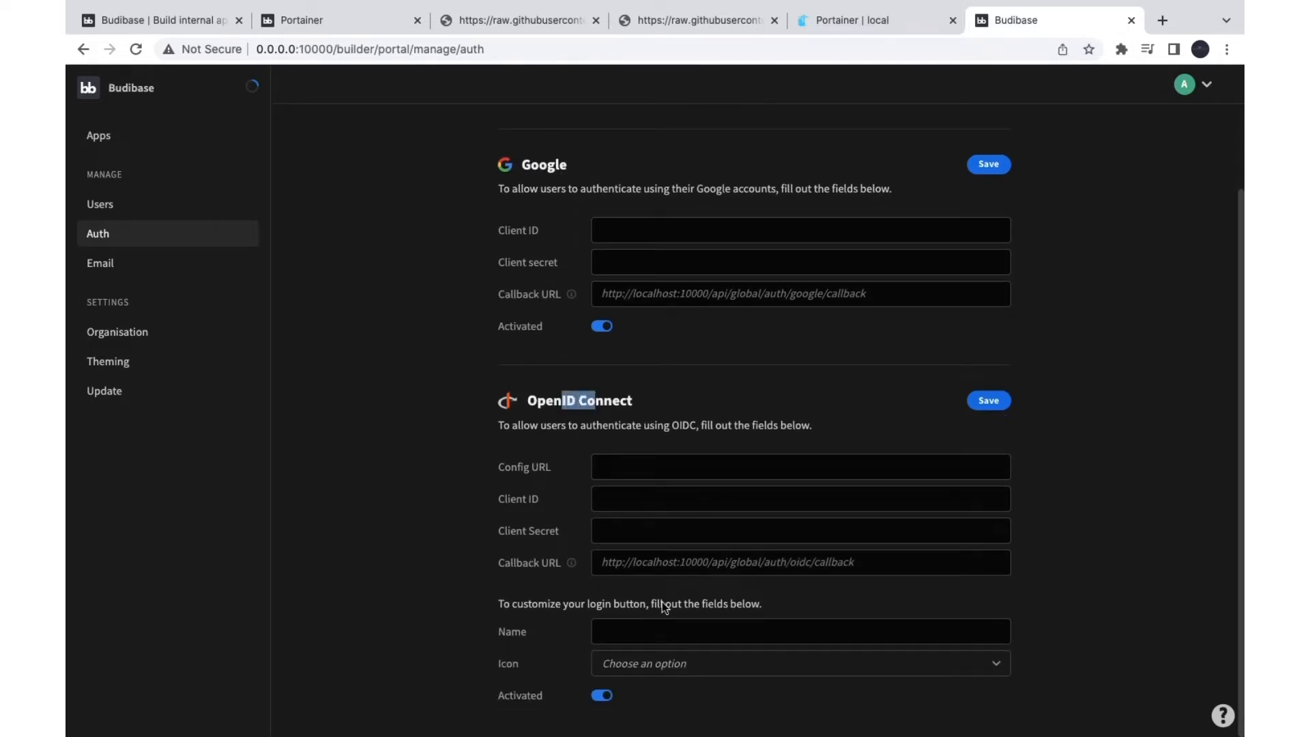
Step: Open the Base format email template from the Email settings and read its code
{"action": "left_click", "coordinate": [101, 262]}
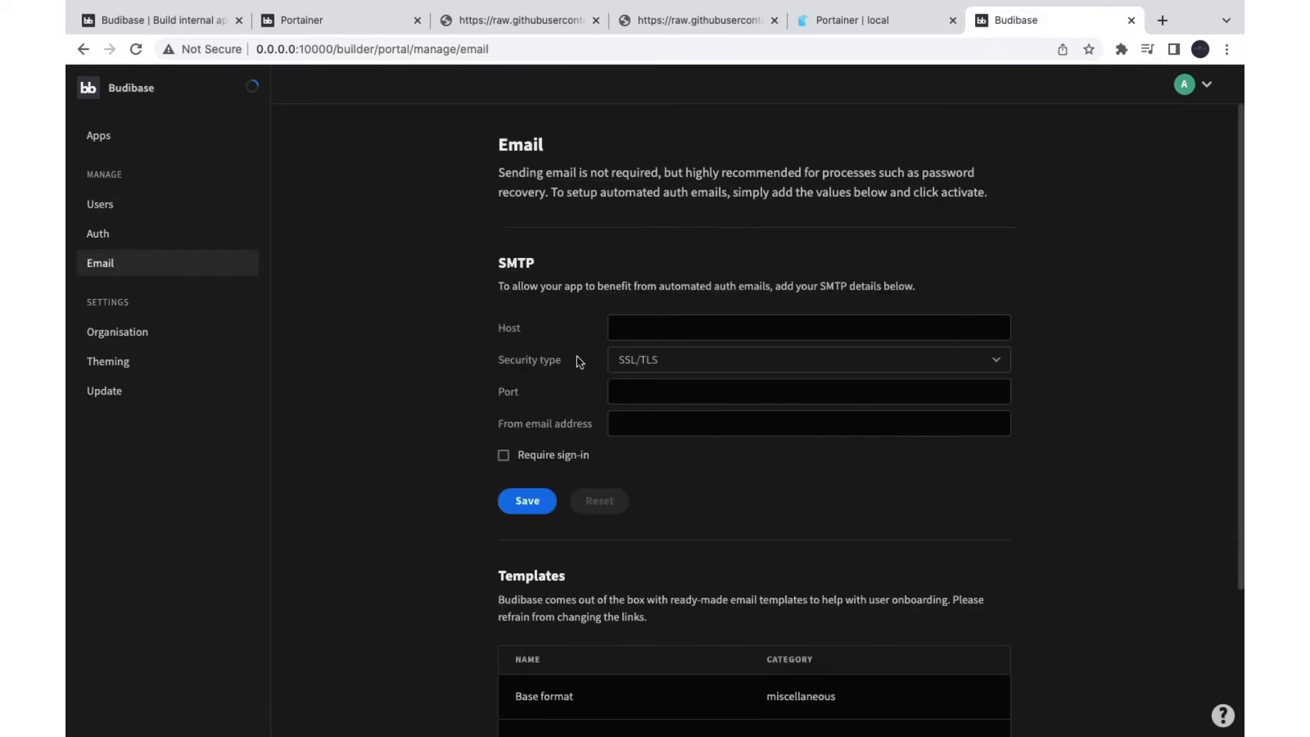
{"action": "scroll", "coordinate": [576, 359], "scroll_direction": "down", "scroll_amount": 1}
{"action": "scroll", "coordinate": [644, 549], "scroll_direction": "down", "scroll_amount": 2}
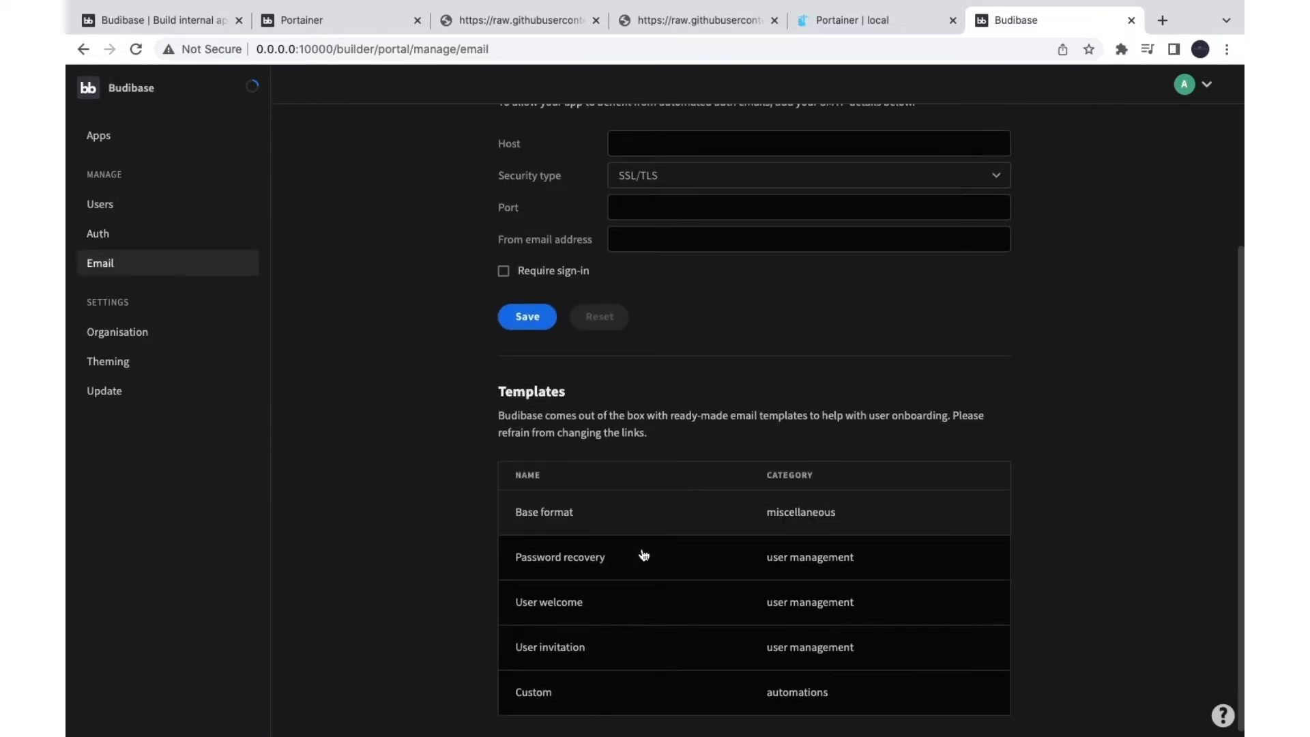
{"action": "left_click", "coordinate": [578, 513]}
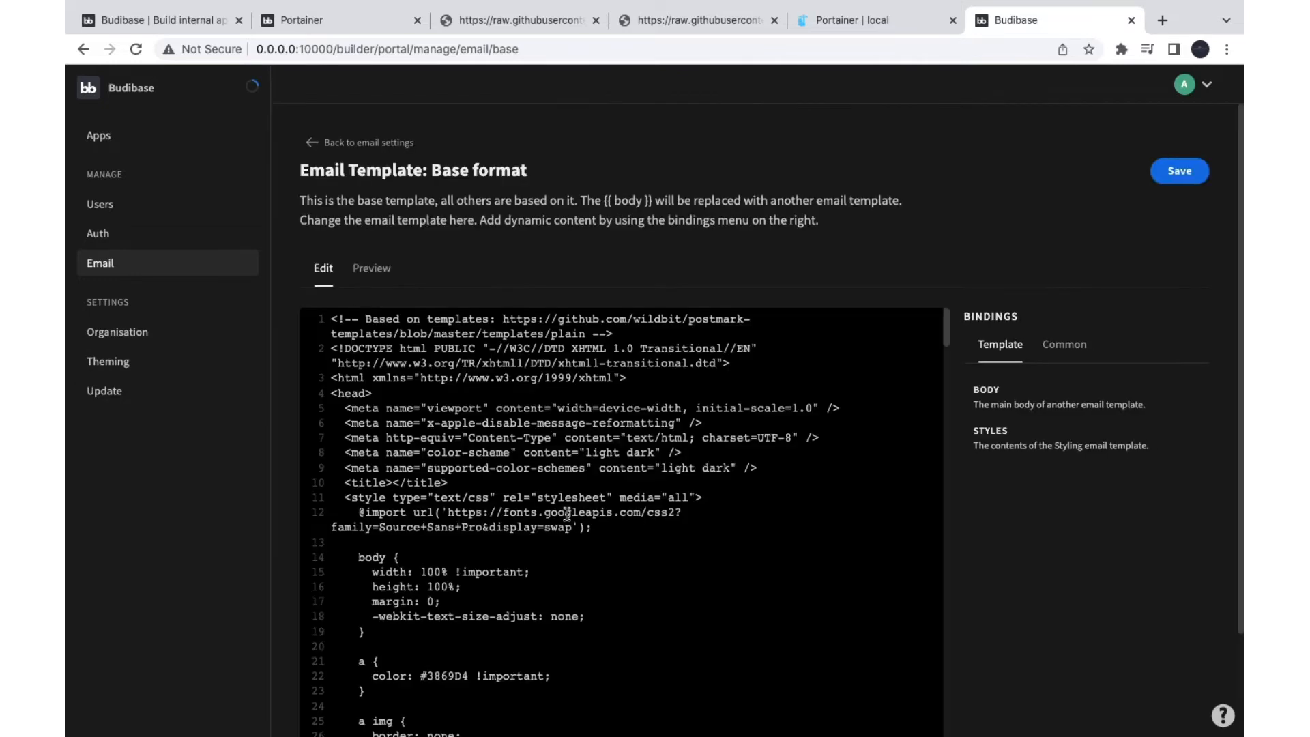
{"action": "scroll", "coordinate": [476, 586], "scroll_direction": "down", "scroll_amount": 20}
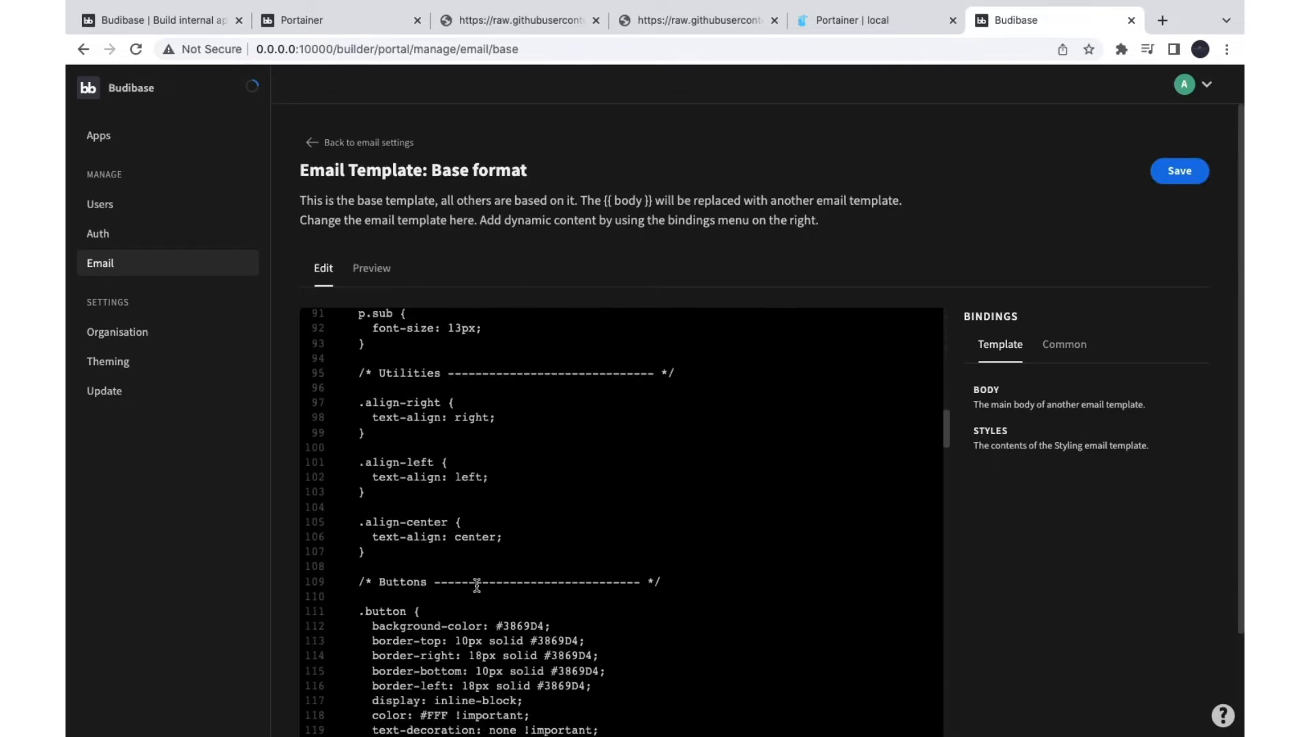
{"action": "scroll", "coordinate": [476, 585], "scroll_direction": "down", "scroll_amount": 8}
{"action": "scroll", "coordinate": [476, 586], "scroll_direction": "up", "scroll_amount": 17}
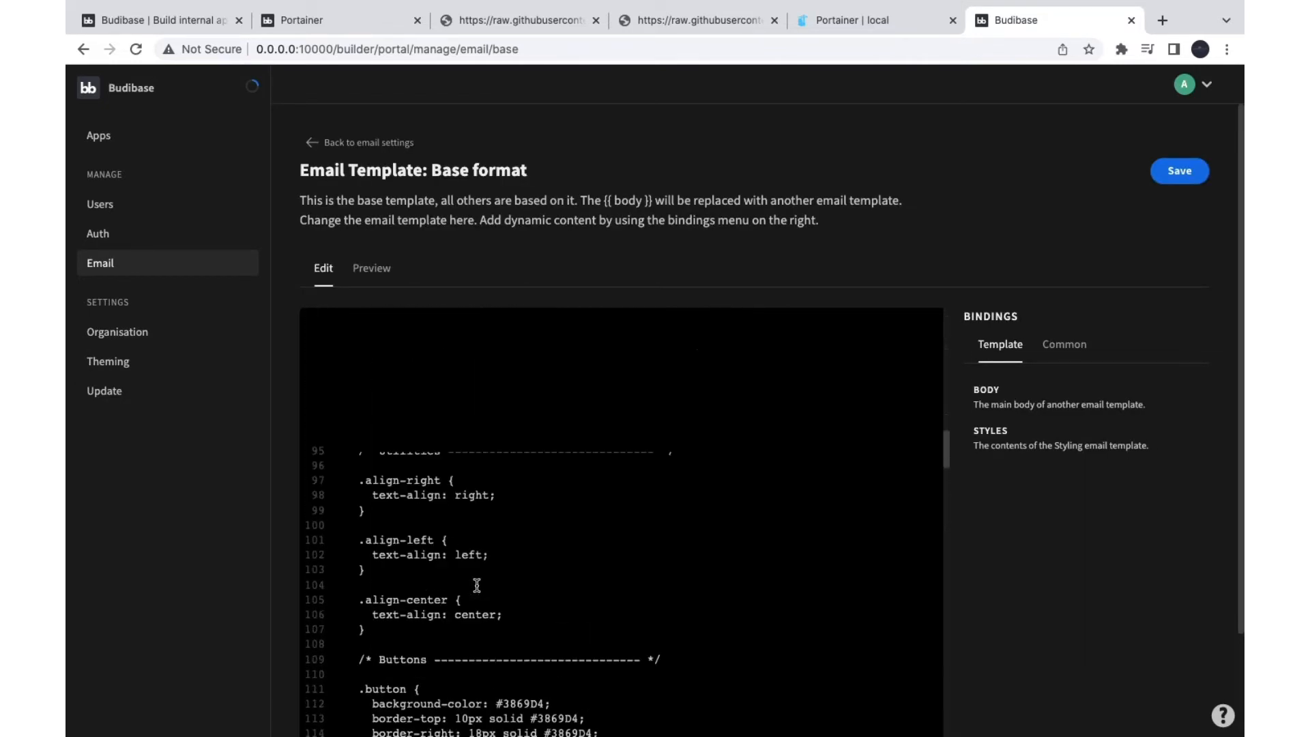
Step: Try Light, Lightest and Darkest builder themes, settle on Dark, and check version 1.0.214
{"action": "left_click", "coordinate": [129, 333]}
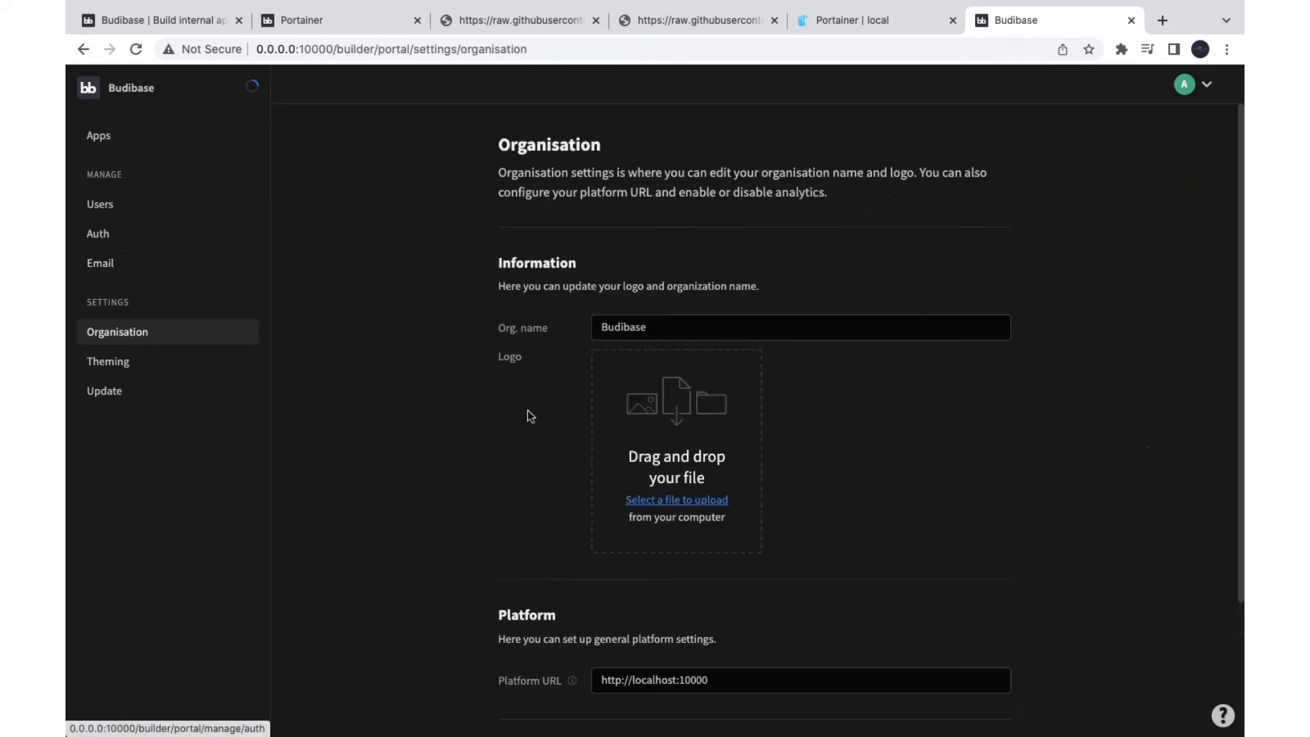
{"action": "scroll", "coordinate": [518, 423], "scroll_direction": "down", "scroll_amount": 5}
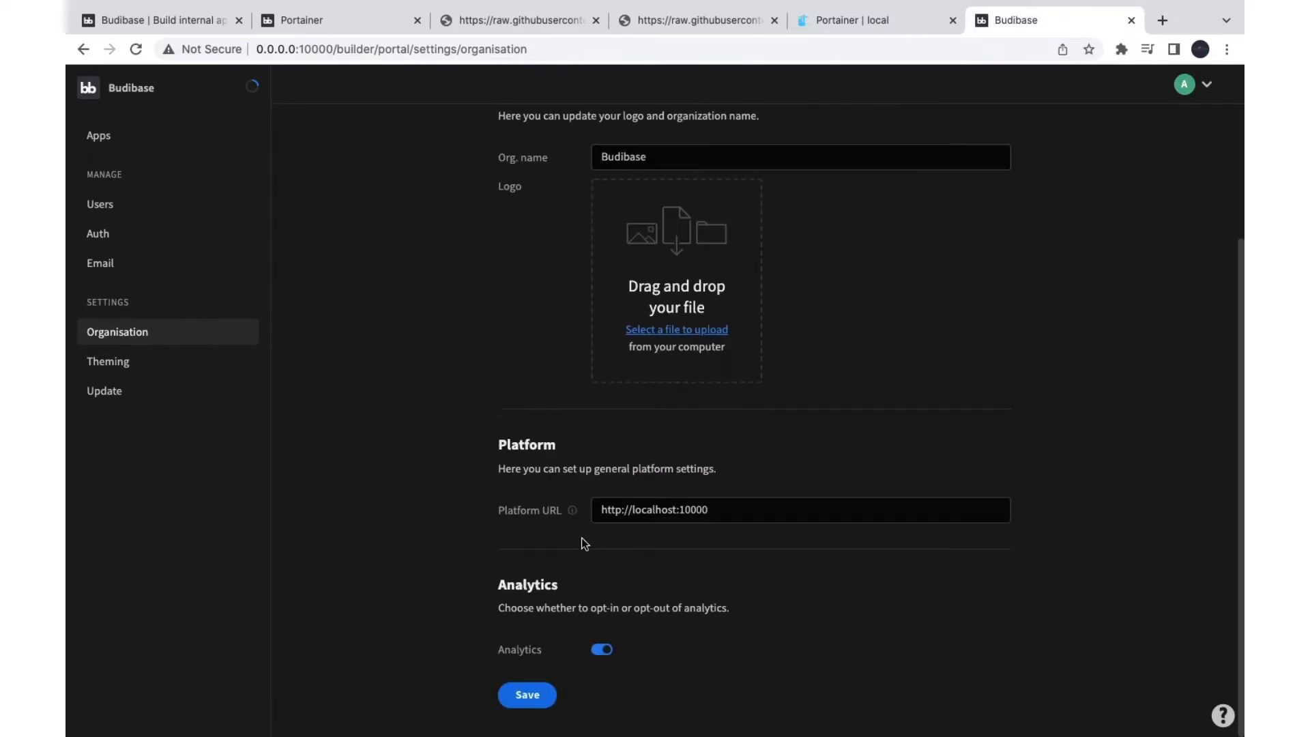
{"action": "left_click", "coordinate": [124, 374]}
{"action": "left_click", "coordinate": [689, 246]}
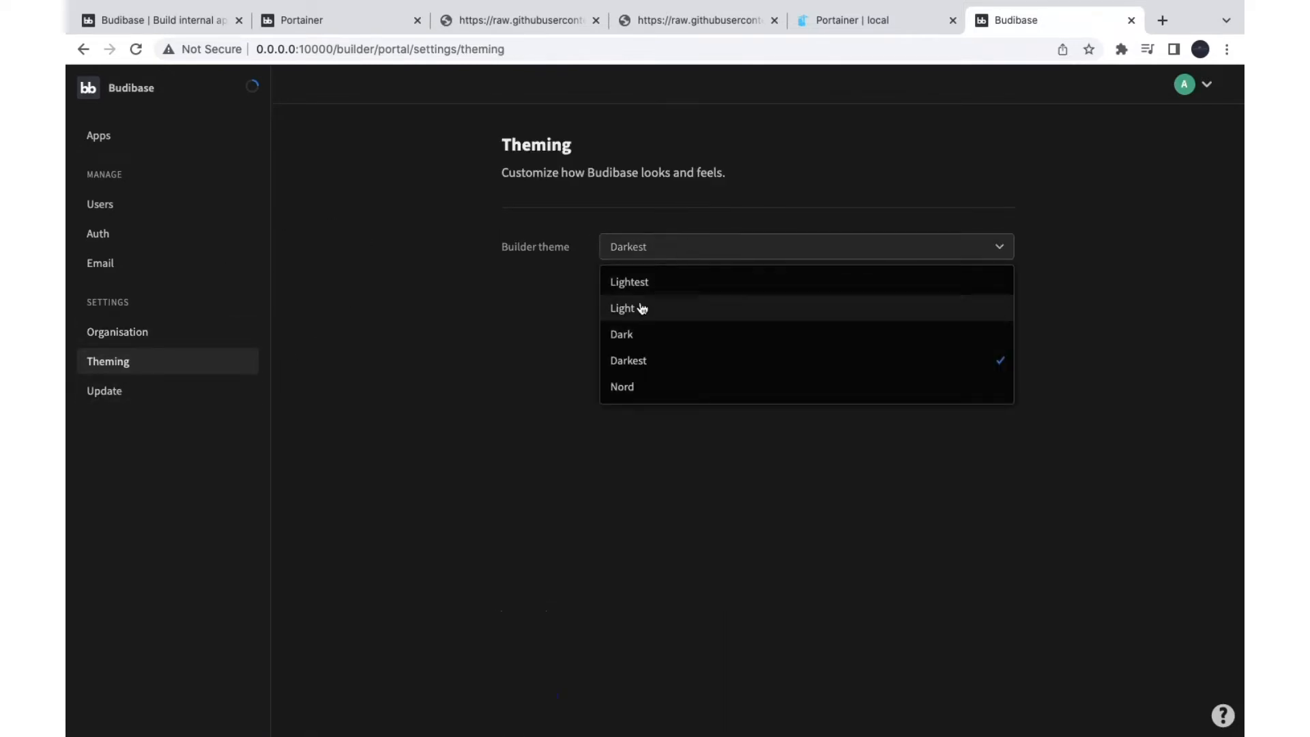
{"action": "left_click", "coordinate": [641, 308]}
{"action": "left_click", "coordinate": [654, 249]}
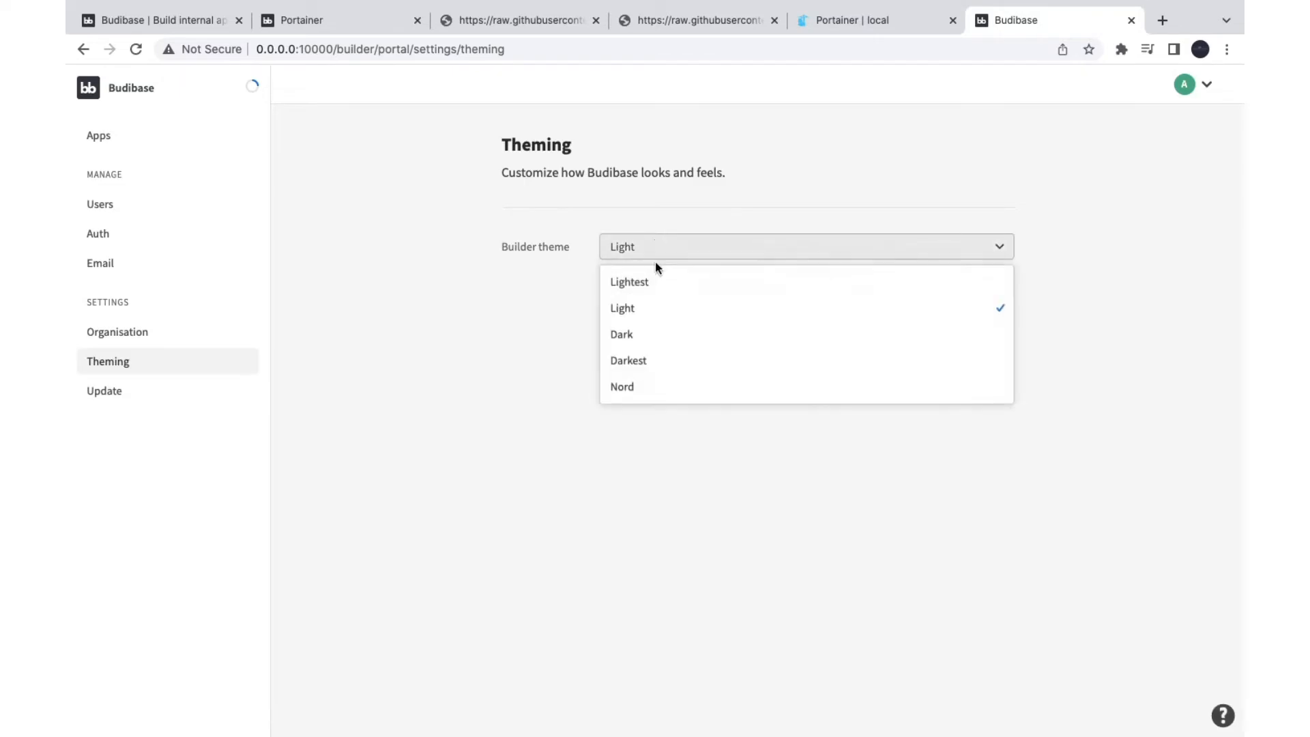
{"action": "left_click", "coordinate": [655, 282]}
{"action": "left_click", "coordinate": [661, 254]}
{"action": "left_click", "coordinate": [645, 361]}
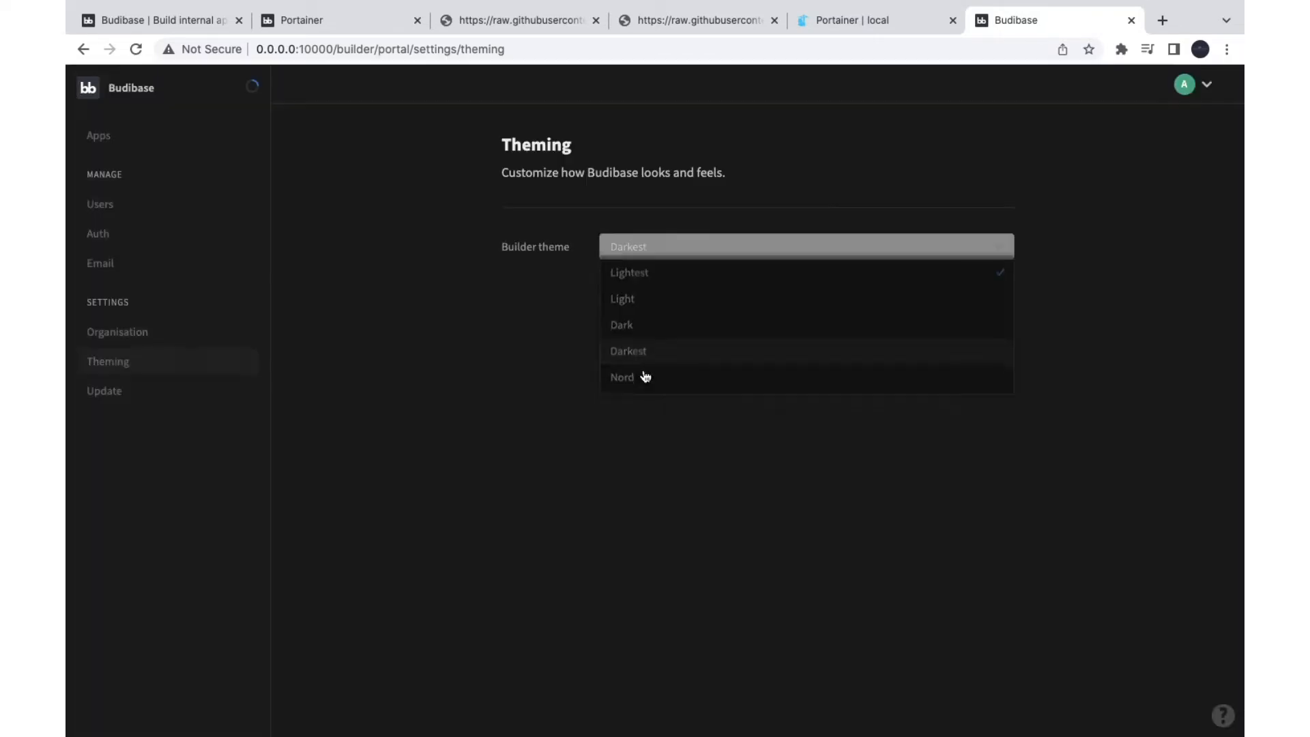
{"action": "left_click", "coordinate": [644, 252]}
{"action": "left_click", "coordinate": [634, 334]}
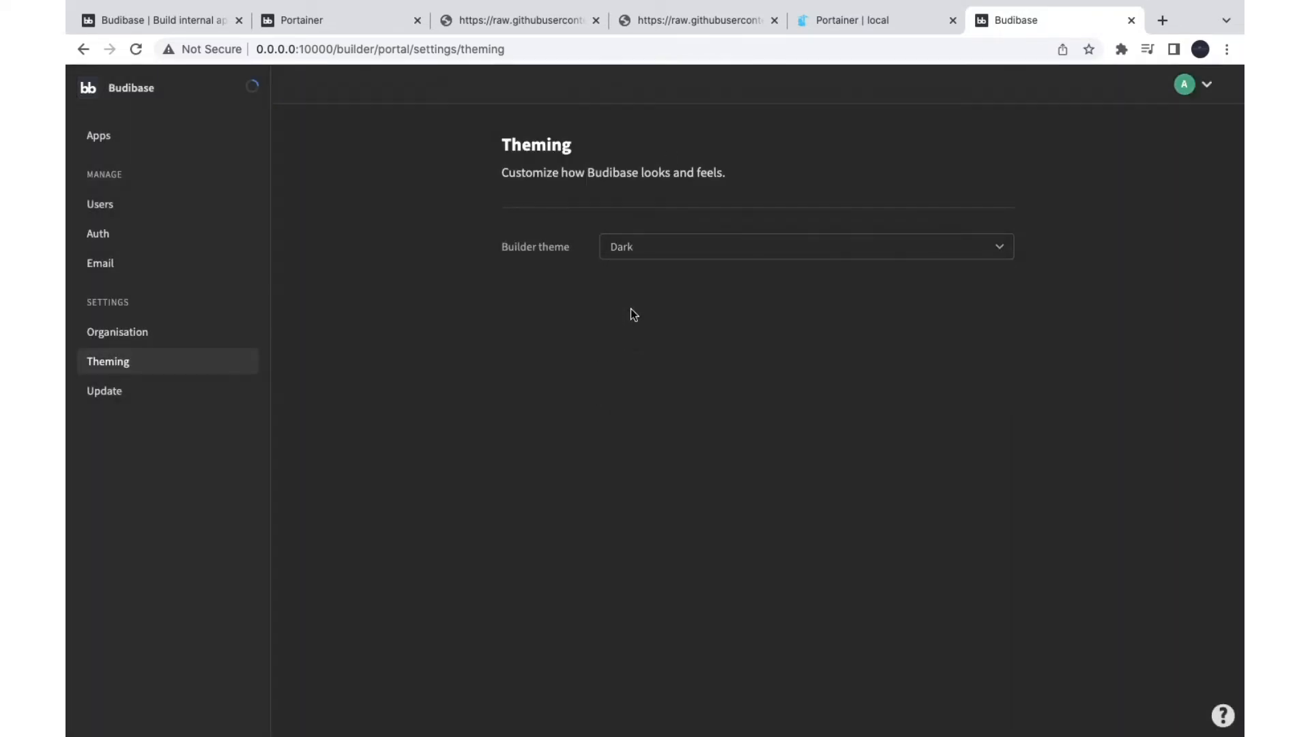
{"action": "left_click", "coordinate": [103, 389]}
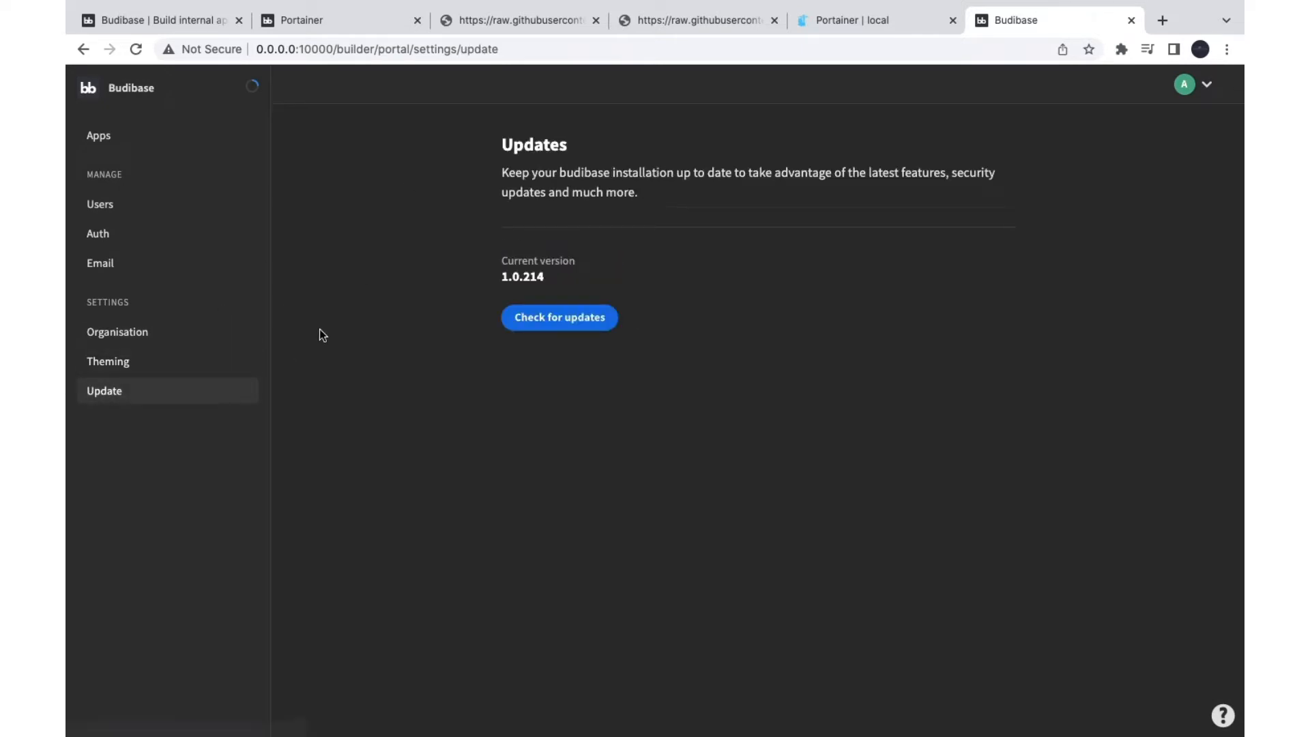
{"action": "left_click", "coordinate": [103, 143]}
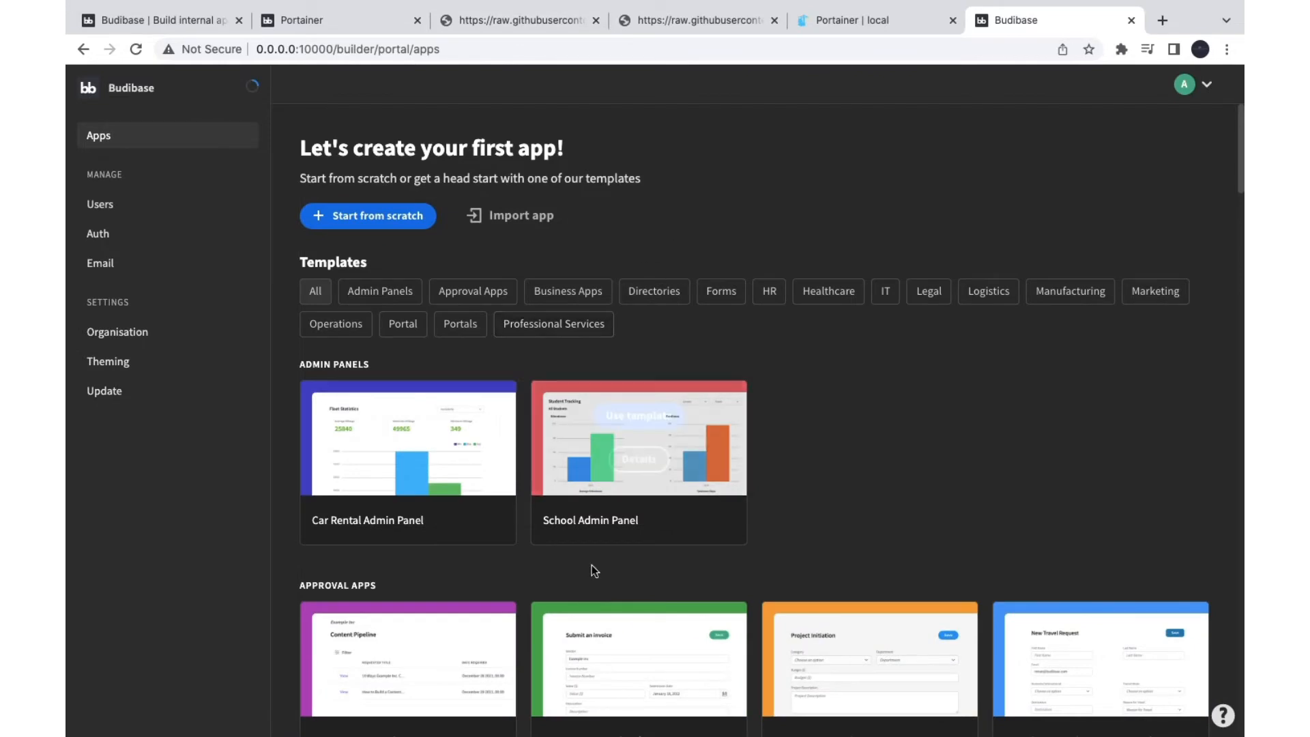
{"action": "scroll", "coordinate": [591, 565], "scroll_direction": "down", "scroll_amount": 6}
{"action": "scroll", "coordinate": [569, 612], "scroll_direction": "up", "scroll_amount": 6}
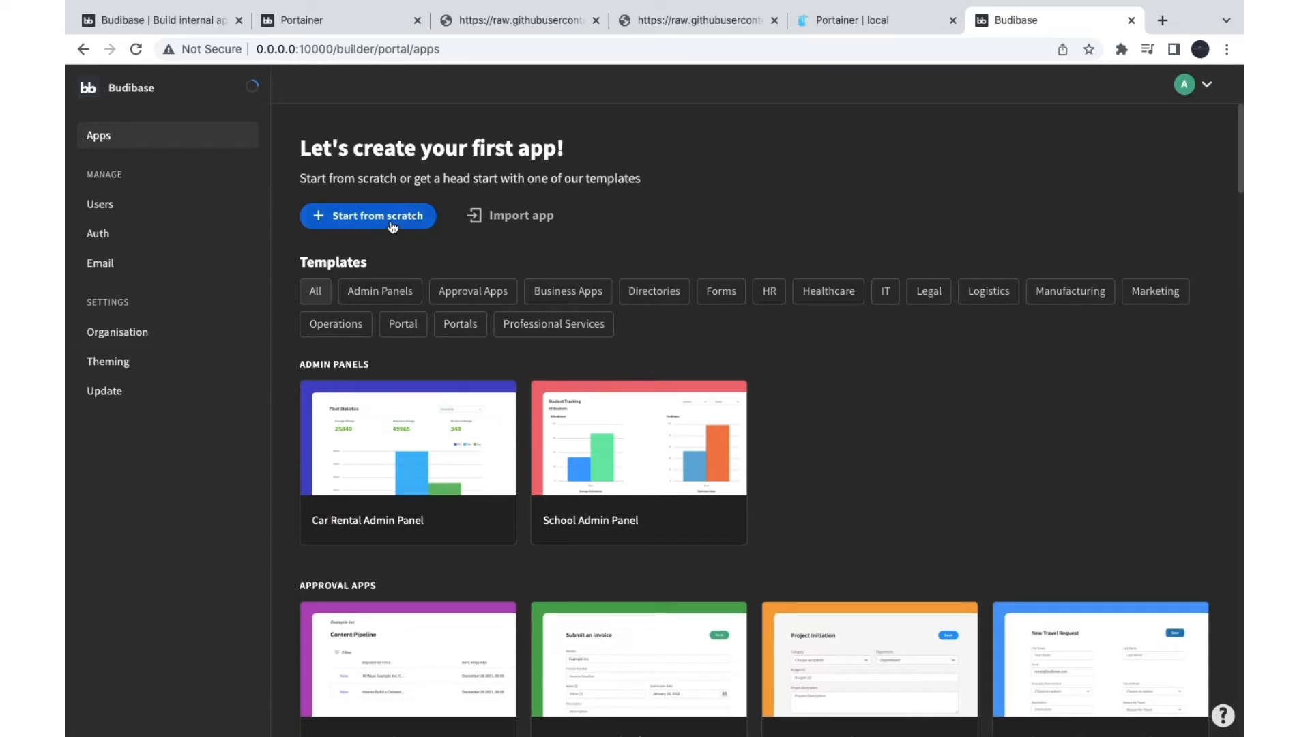
{"action": "left_click", "coordinate": [485, 222]}
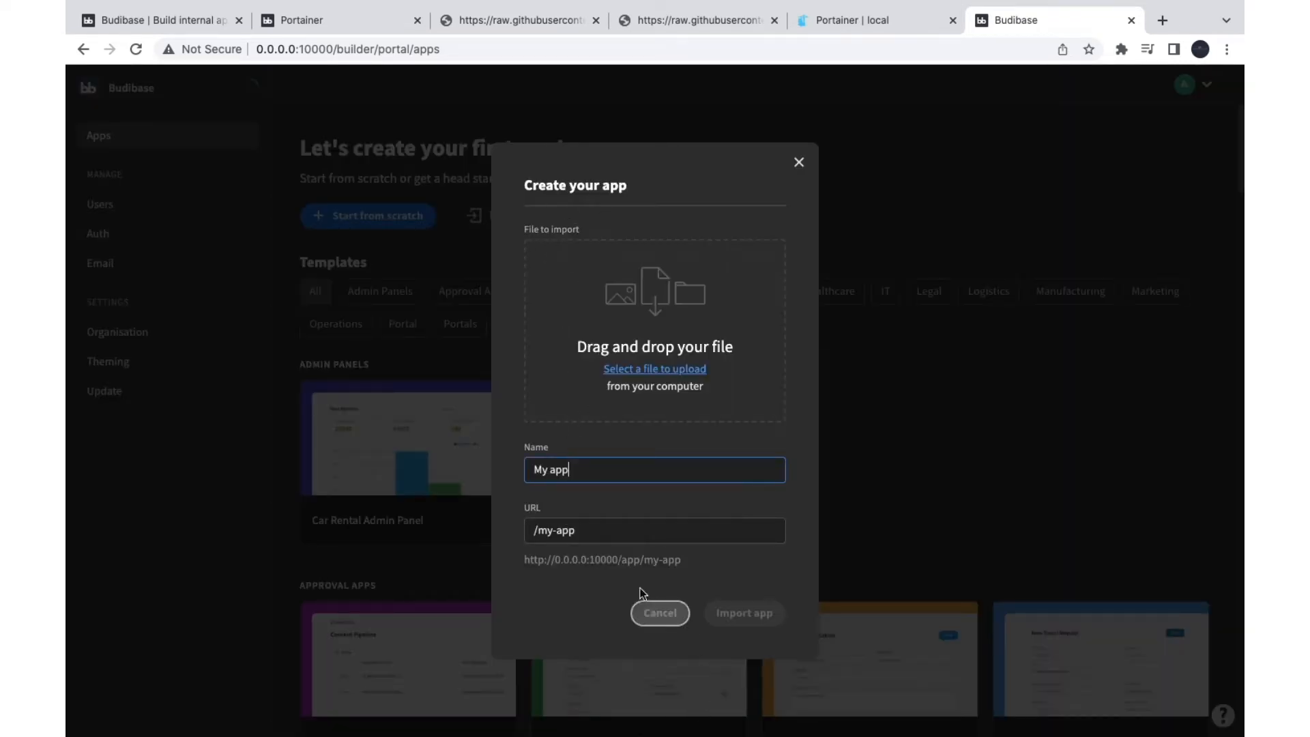
{"action": "left_click", "coordinate": [659, 613]}
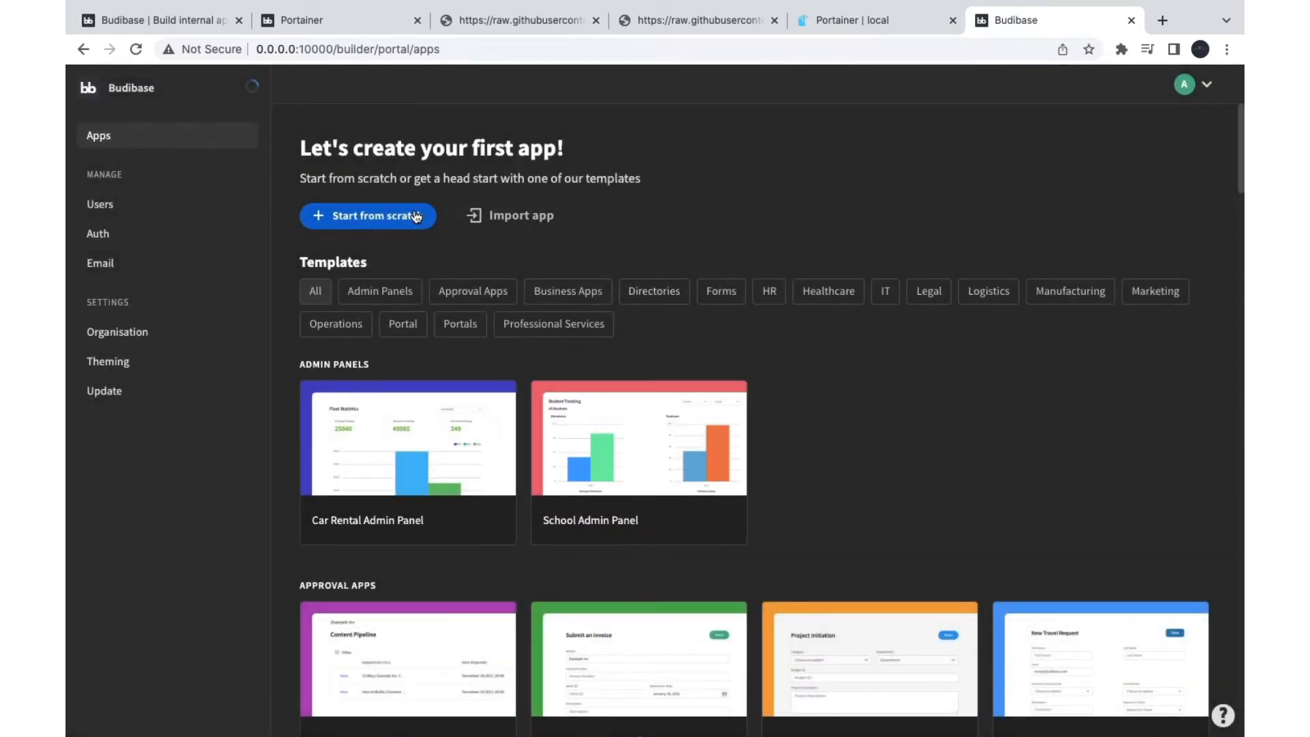
{"action": "left_click", "coordinate": [374, 225]}
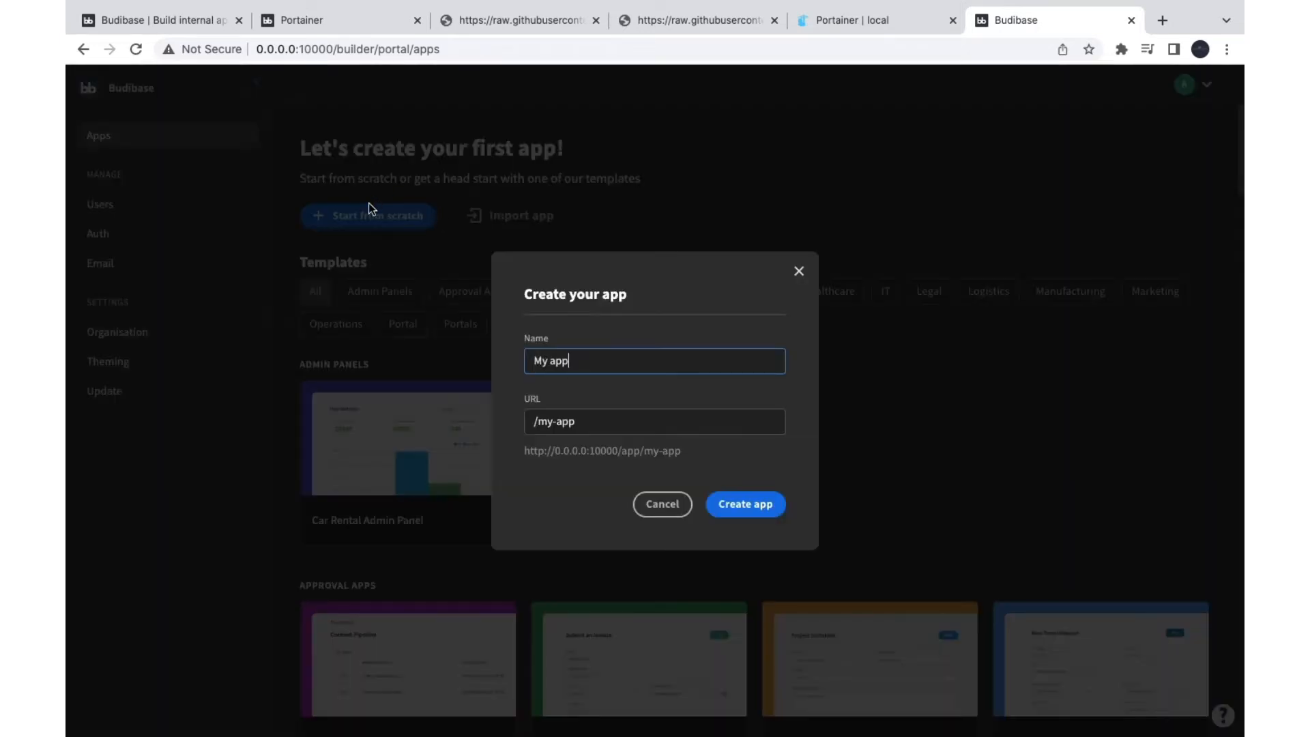
{"action": "left_click", "coordinate": [661, 504]}
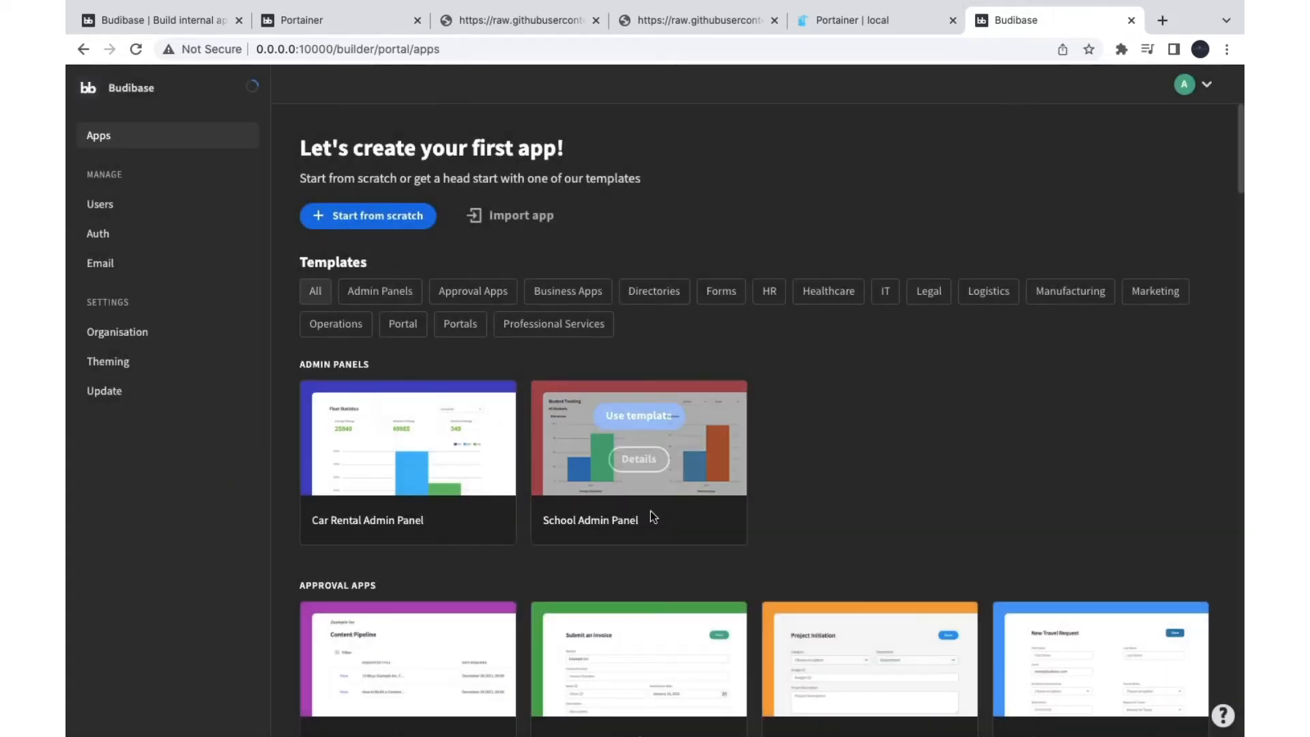
{"action": "mouse_move", "coordinate": [425, 450]}
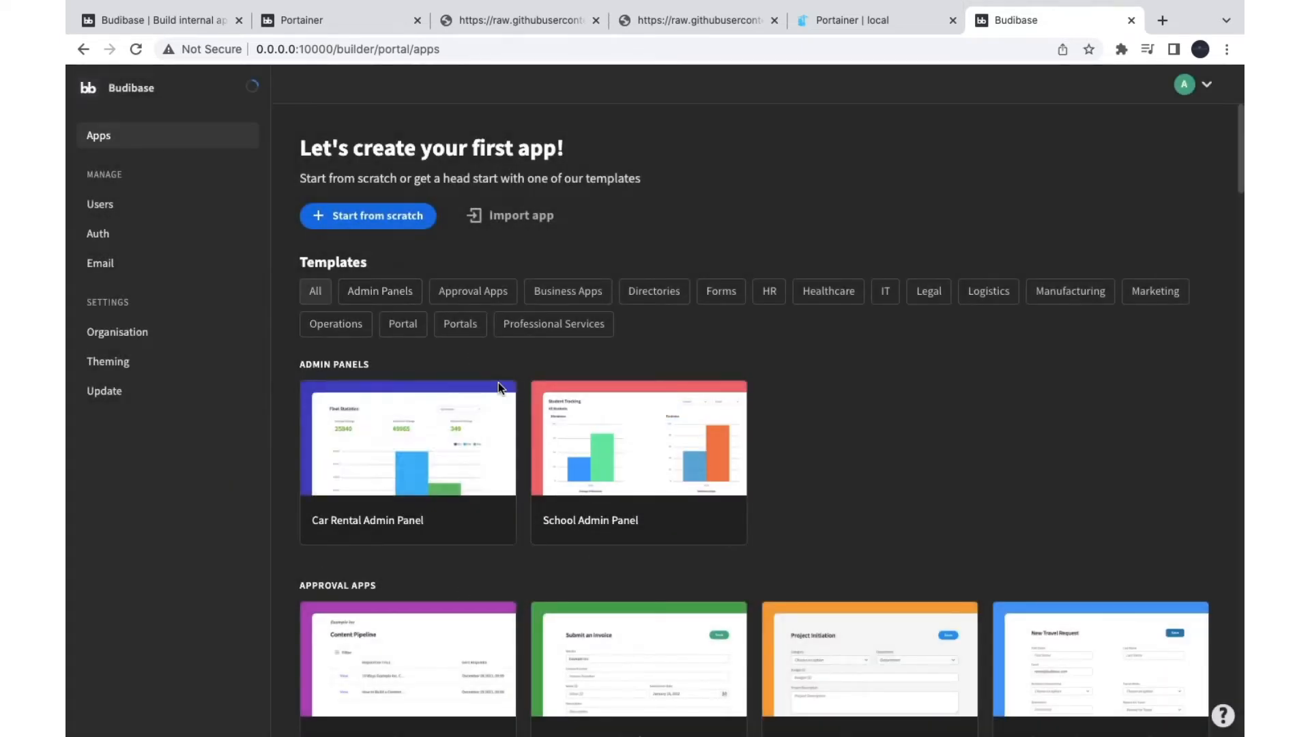
Step: Scroll past Approval Apps, Business Apps, Directories and Forms to the HR Employee Portal template
{"action": "scroll", "coordinate": [494, 398], "scroll_direction": "down", "scroll_amount": 3}
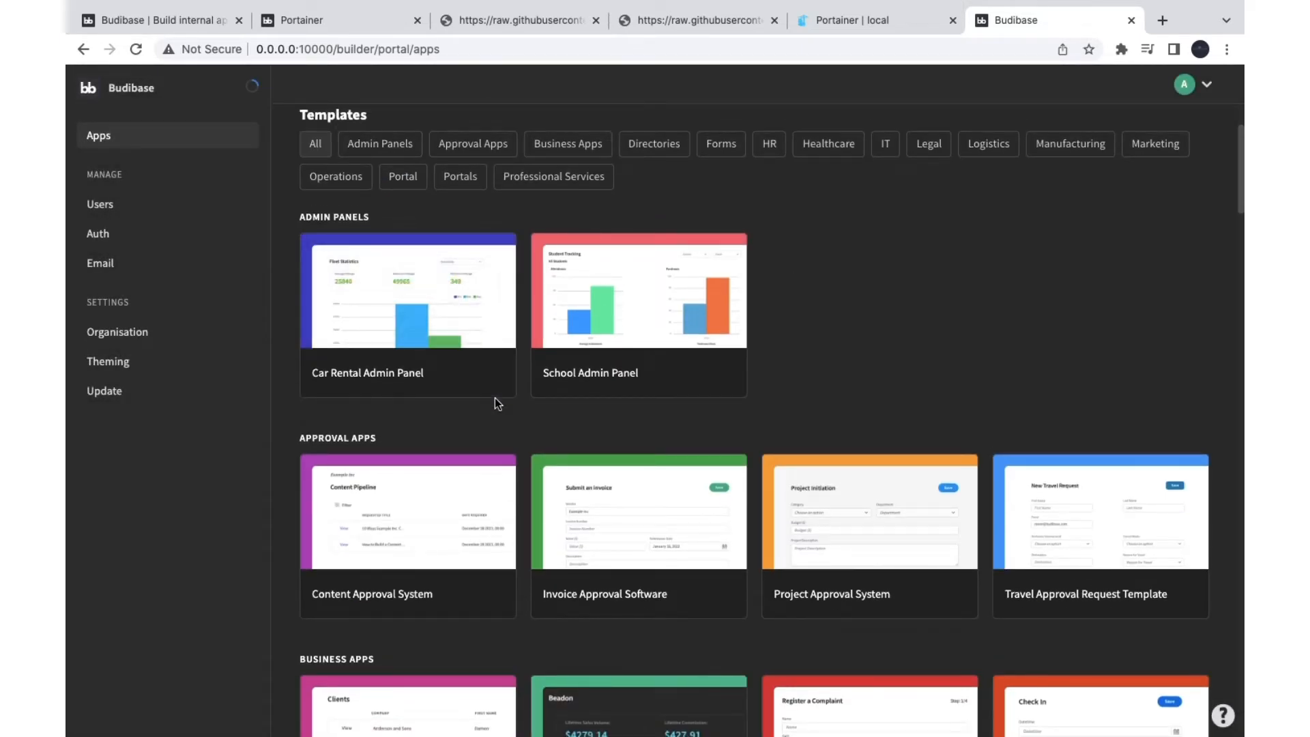
{"action": "mouse_move", "coordinate": [487, 500]}
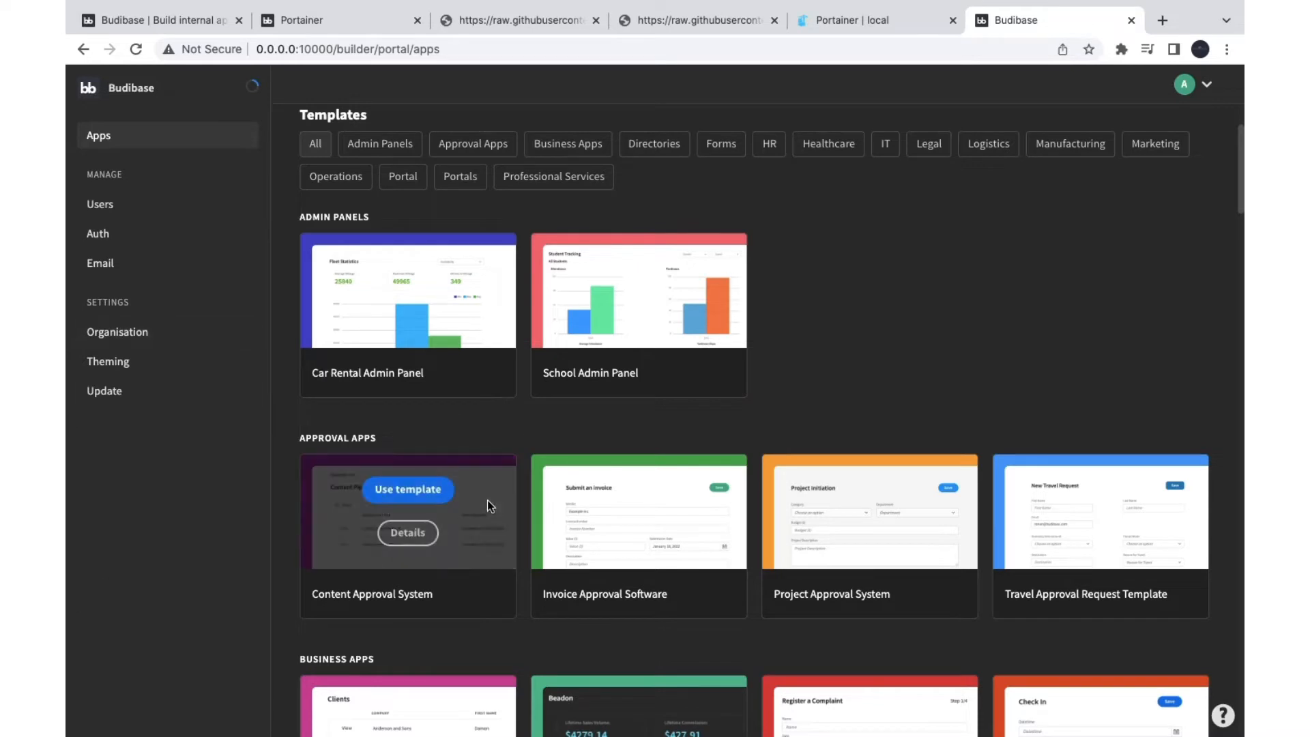
{"action": "scroll", "coordinate": [487, 502], "scroll_direction": "down", "scroll_amount": 3}
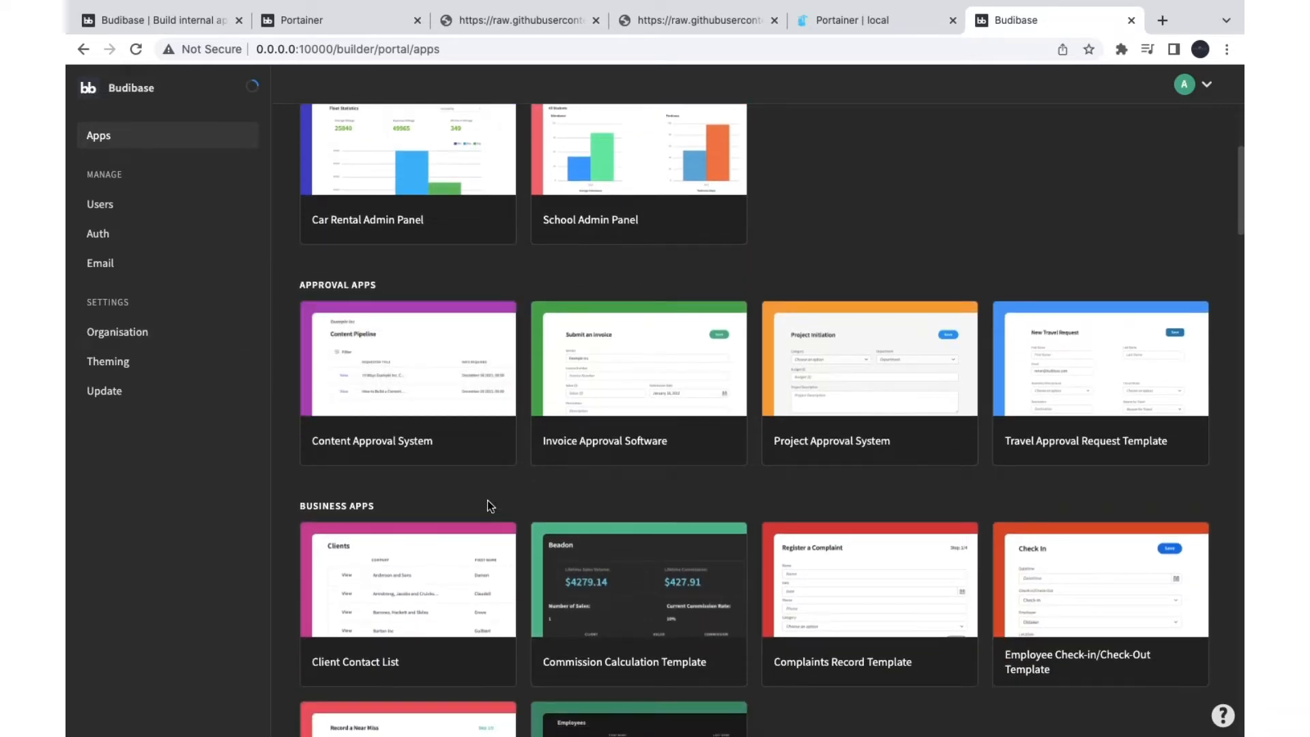
{"action": "scroll", "coordinate": [487, 502], "scroll_direction": "down", "scroll_amount": 3}
{"action": "scroll", "coordinate": [488, 500], "scroll_direction": "down", "scroll_amount": 2}
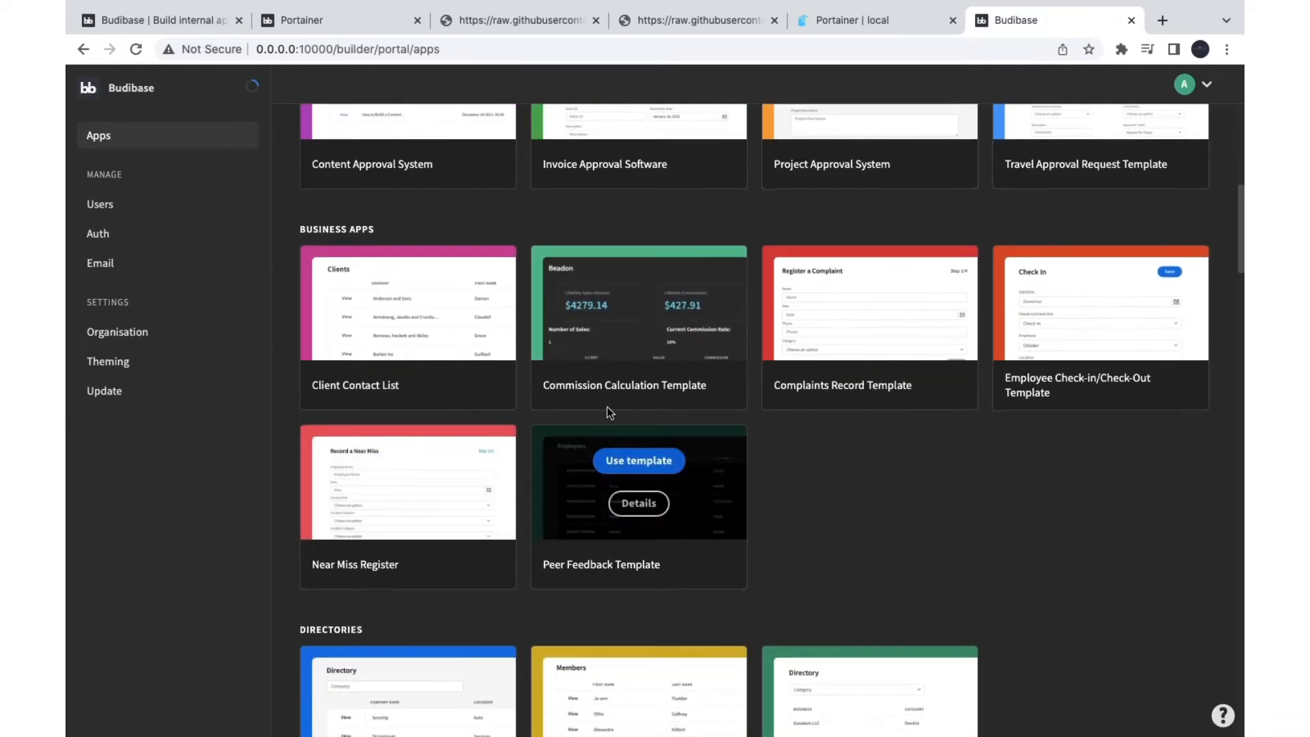
{"action": "mouse_move", "coordinate": [860, 343]}
{"action": "scroll", "coordinate": [569, 506], "scroll_direction": "down", "scroll_amount": 9}
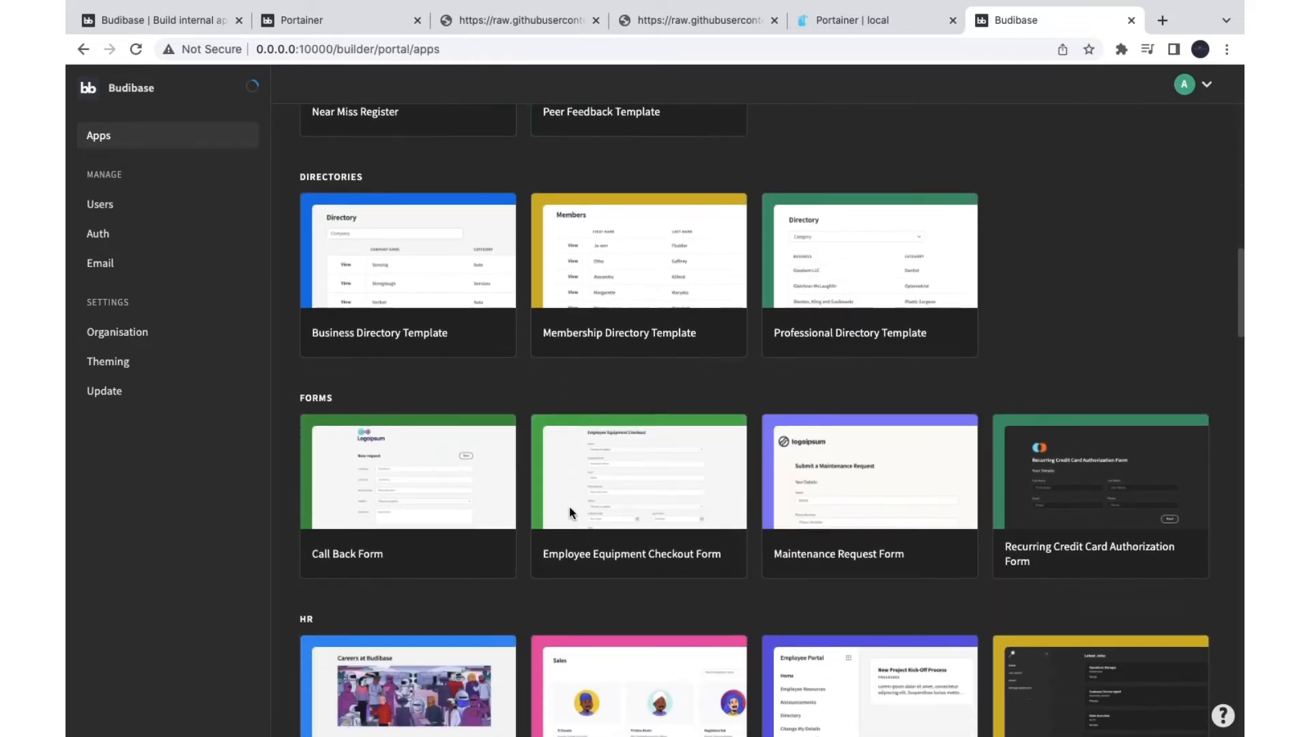
{"action": "scroll", "coordinate": [679, 550], "scroll_direction": "down", "scroll_amount": 9}
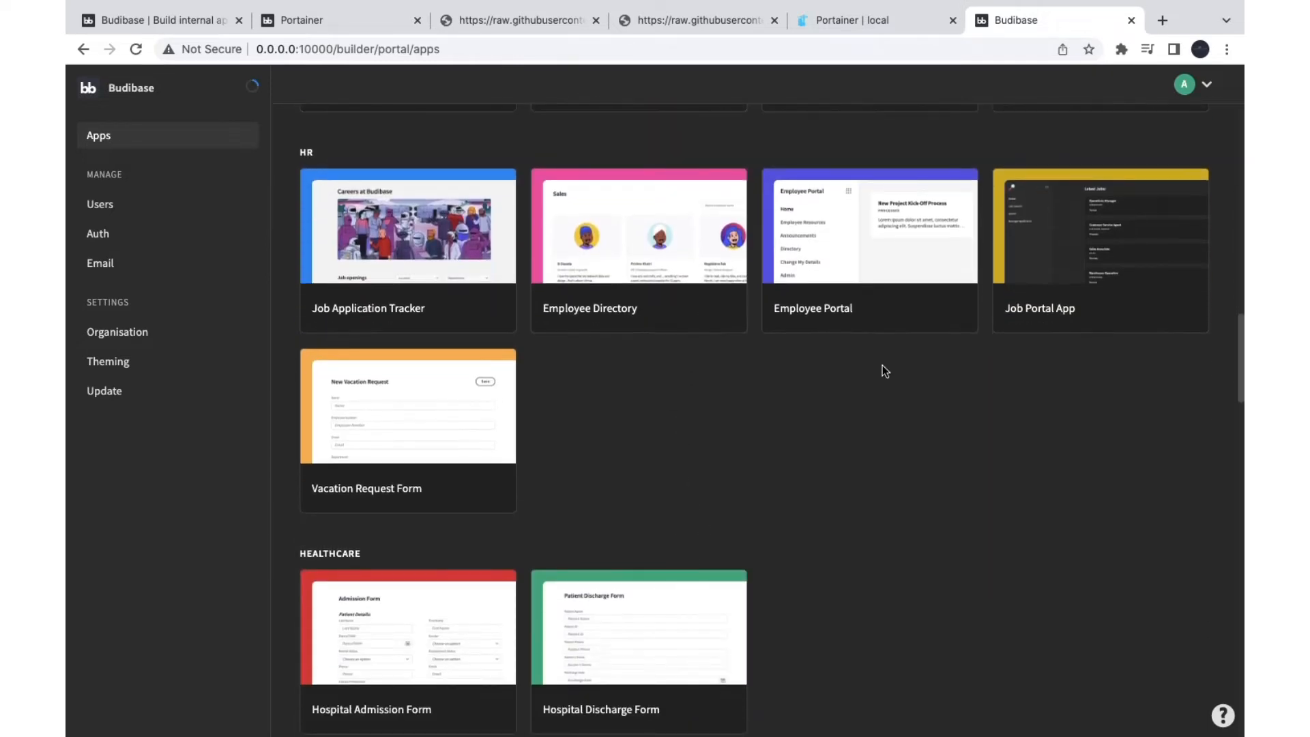
{"action": "mouse_move", "coordinate": [1091, 295]}
Step: Create an app from the Employee Portal template, then open the list of data sources to add
{"action": "left_click", "coordinate": [878, 203]}
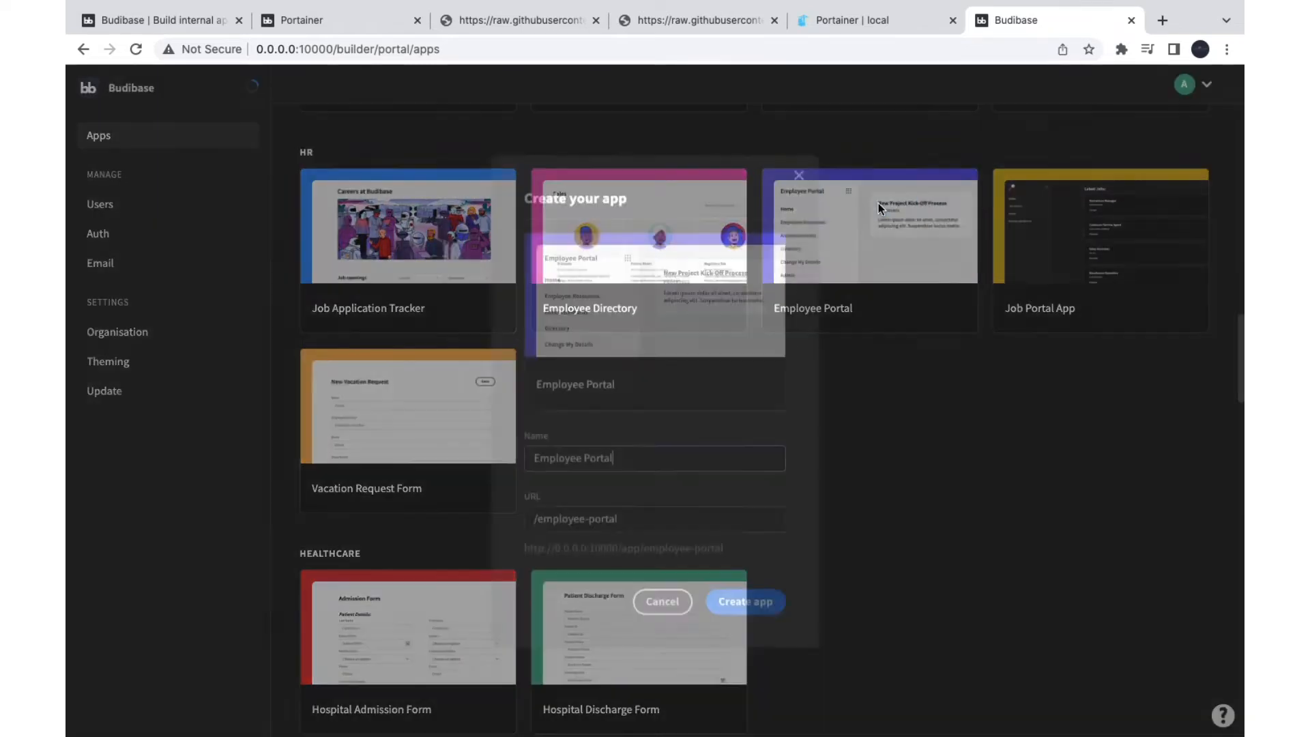
{"action": "left_click", "coordinate": [737, 606]}
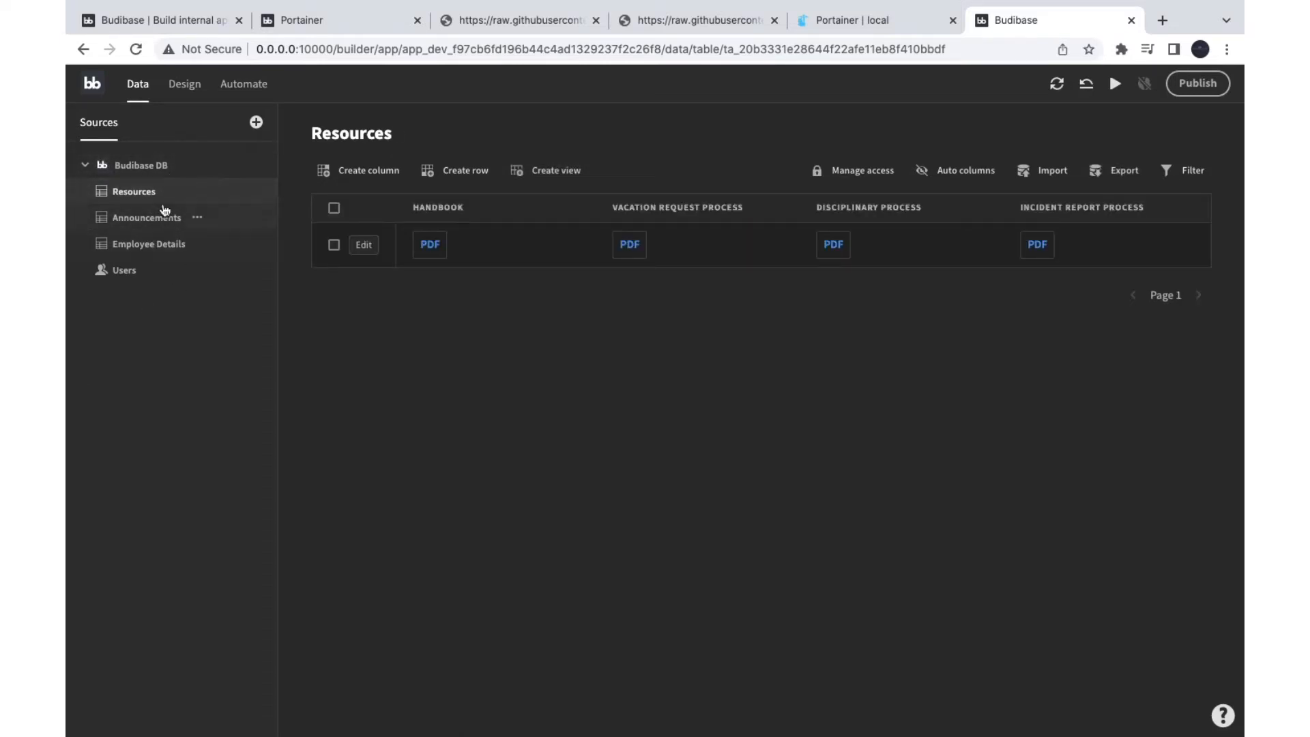
{"action": "left_click", "coordinate": [255, 122]}
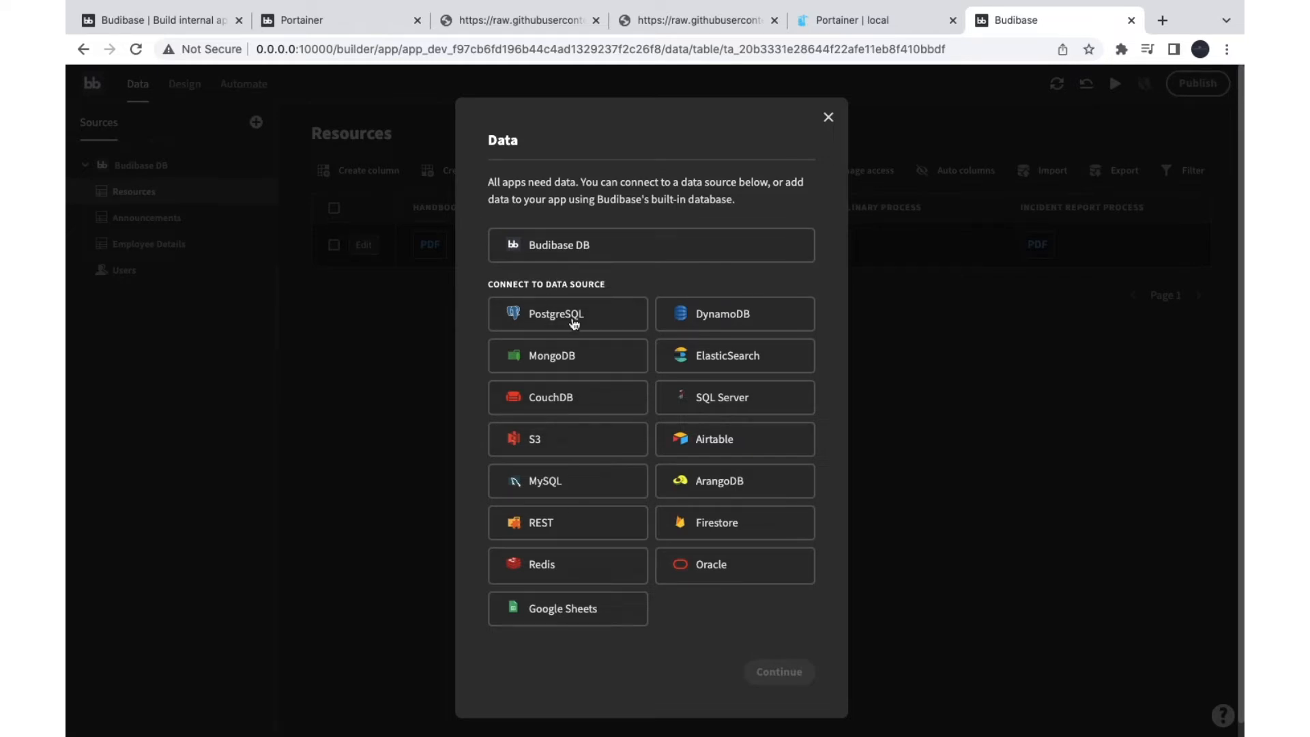
Step: Close the data-source list, browse the Announcements, Employee Details and Users tables, then preview the app
{"action": "scroll", "coordinate": [585, 550], "scroll_direction": "down", "scroll_amount": 1}
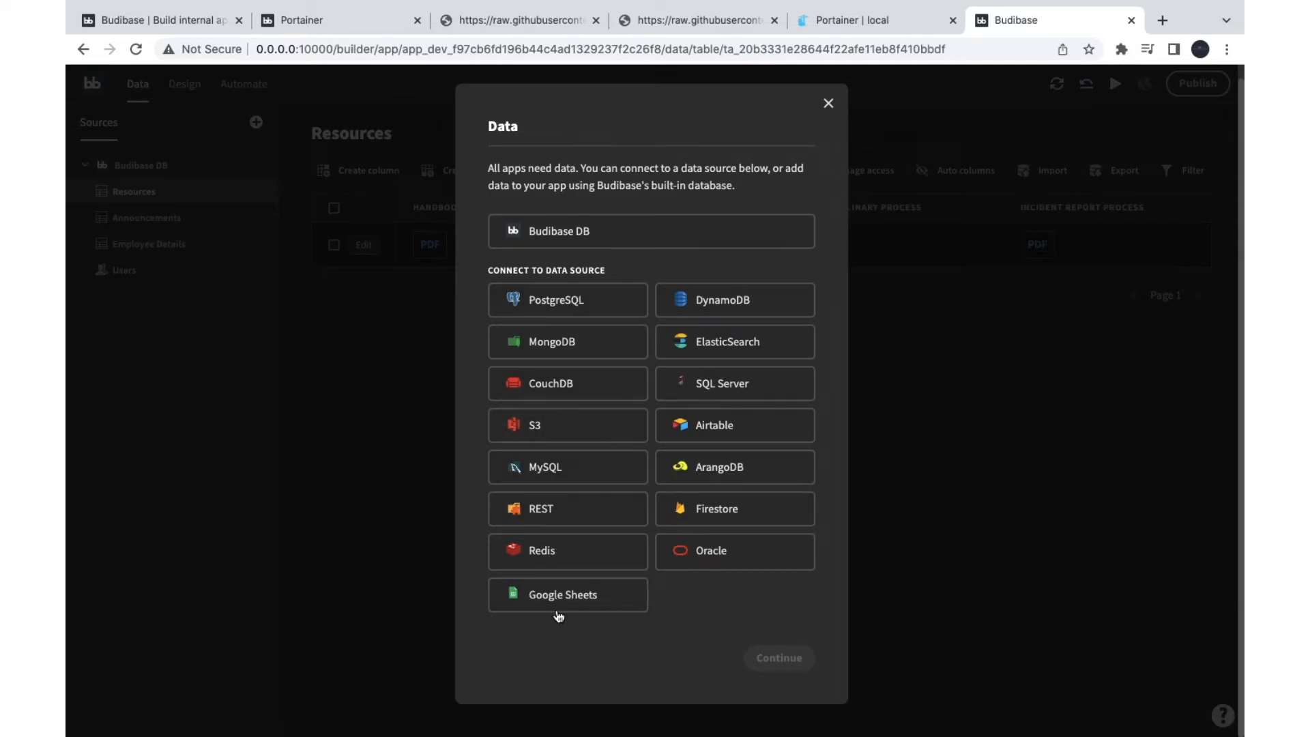
{"action": "left_click", "coordinate": [829, 103]}
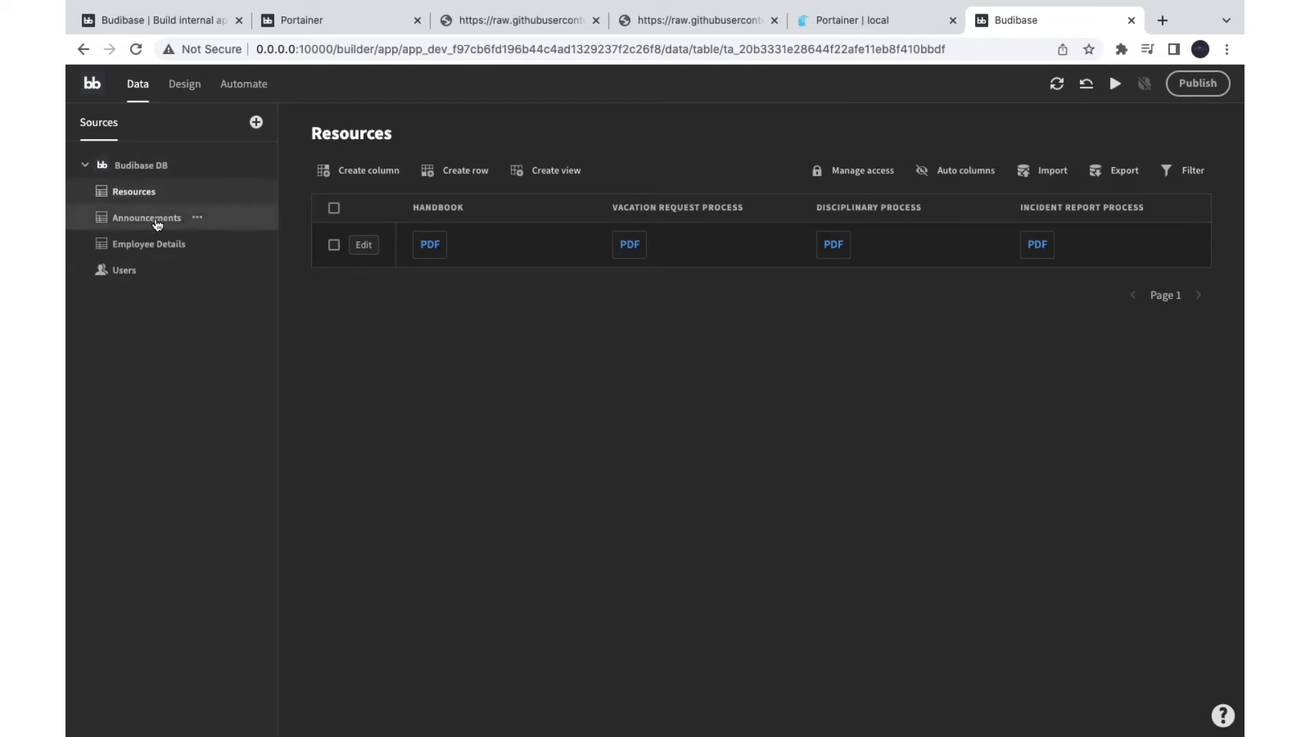
{"action": "left_click", "coordinate": [161, 216]}
{"action": "left_click", "coordinate": [149, 251]}
{"action": "left_click", "coordinate": [117, 273]}
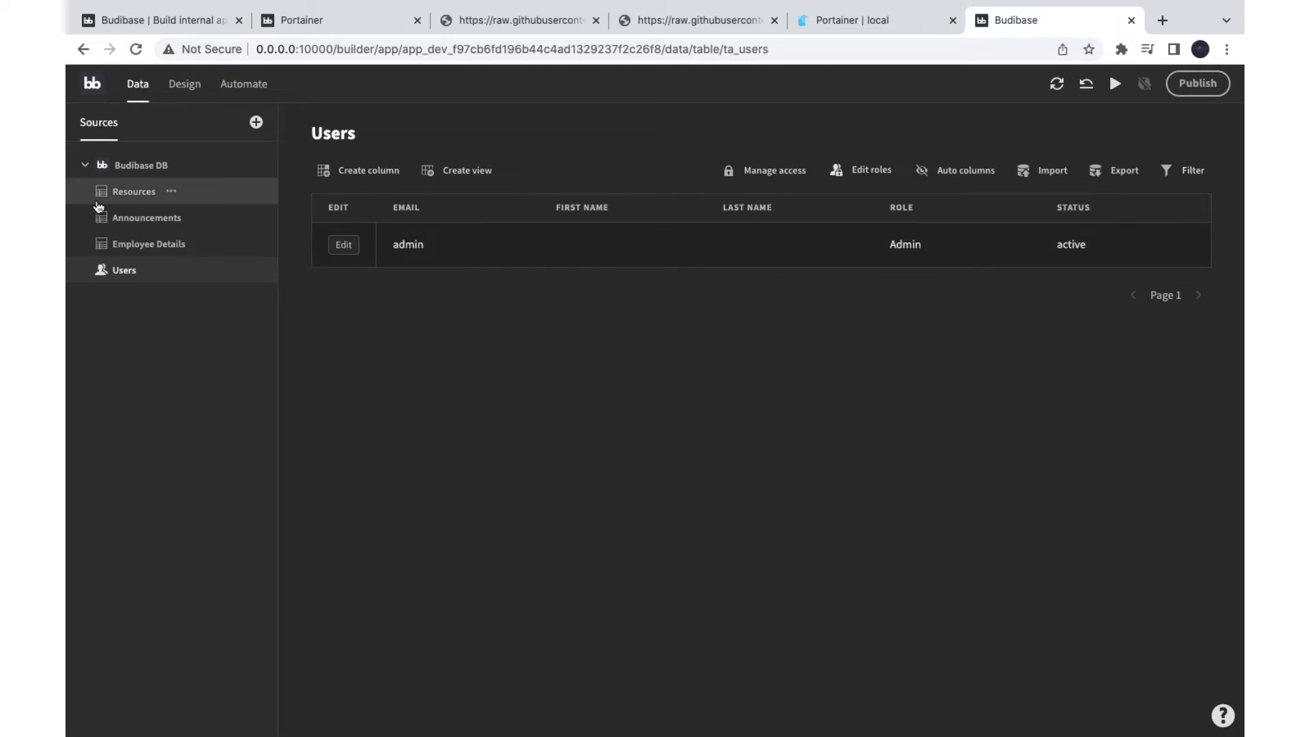
{"action": "left_click", "coordinate": [173, 88]}
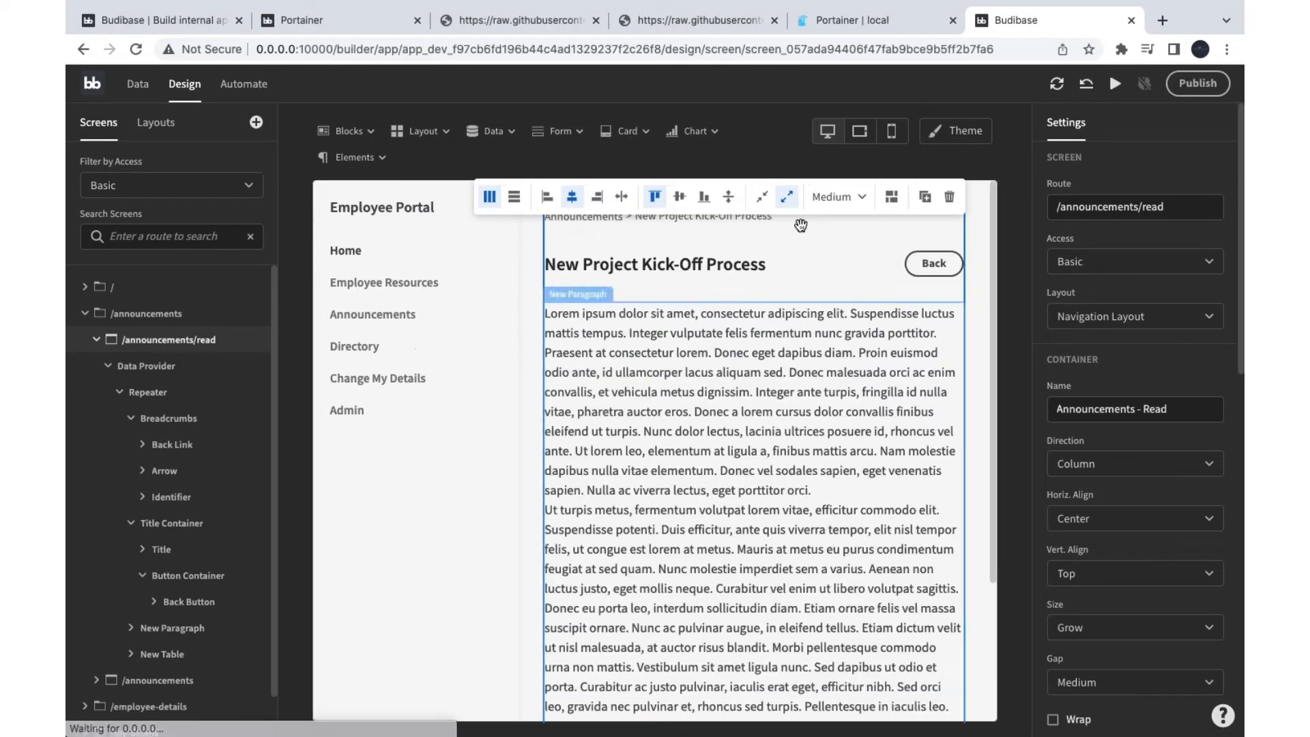
{"action": "left_click", "coordinate": [1114, 85]}
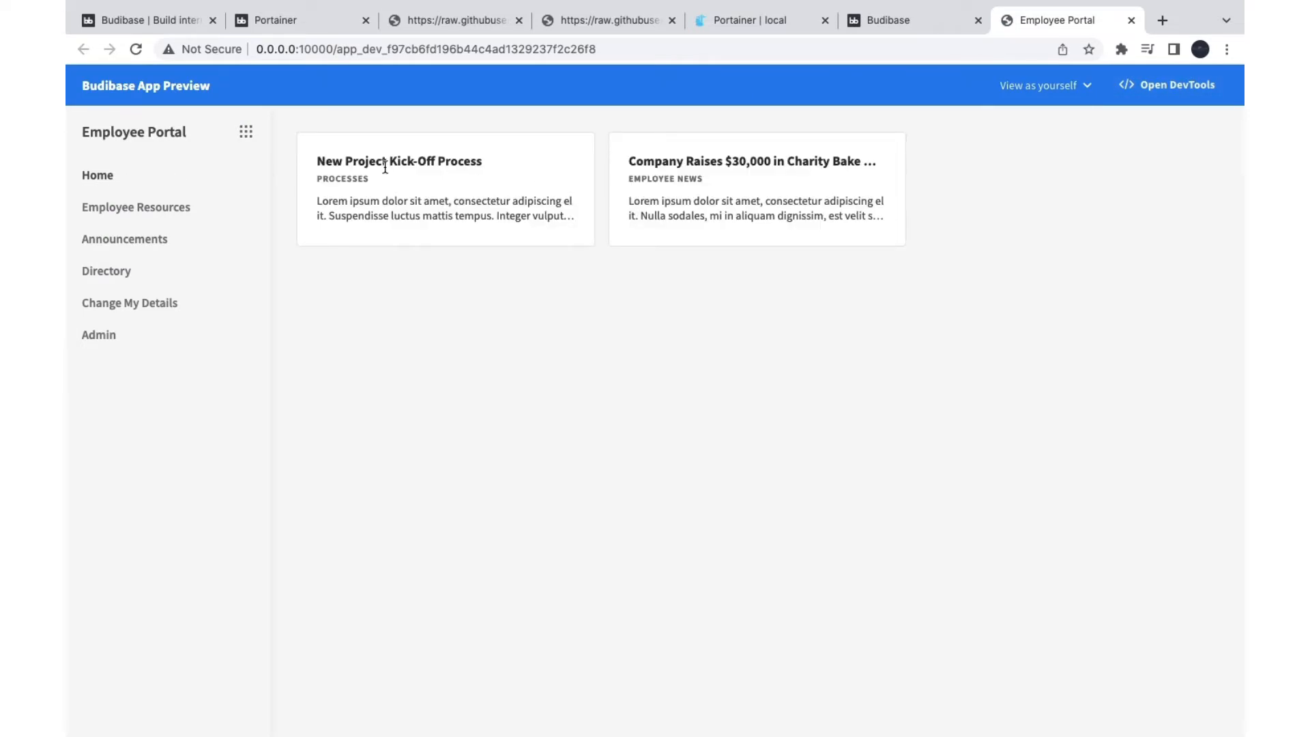
{"action": "left_click", "coordinate": [171, 212]}
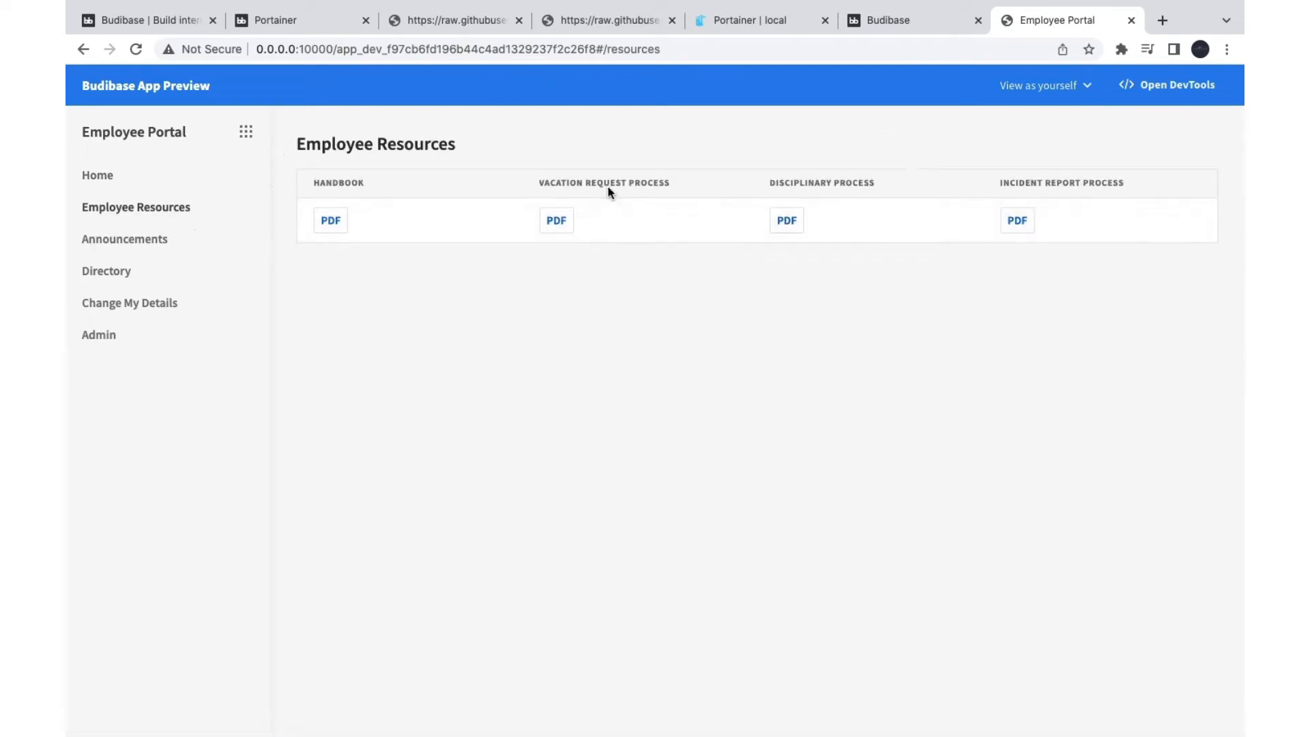
{"action": "left_click", "coordinate": [120, 242]}
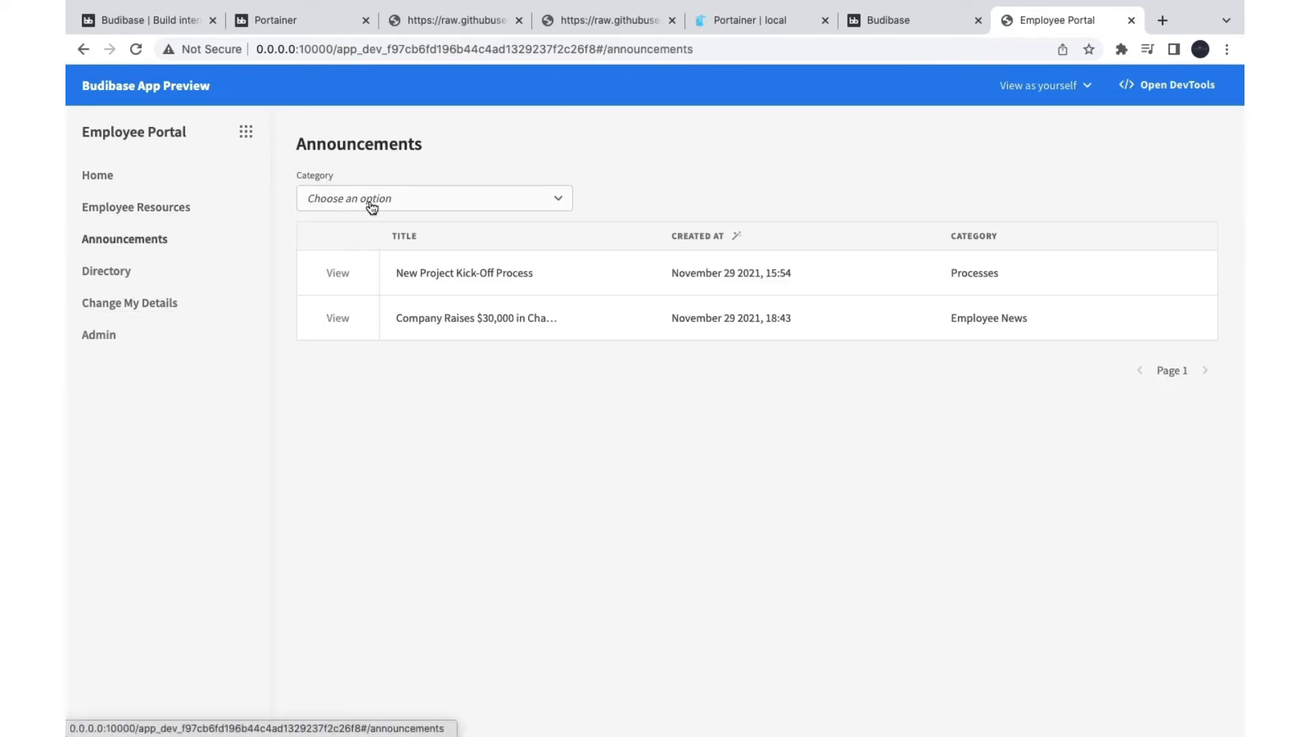
{"action": "left_click", "coordinate": [337, 276]}
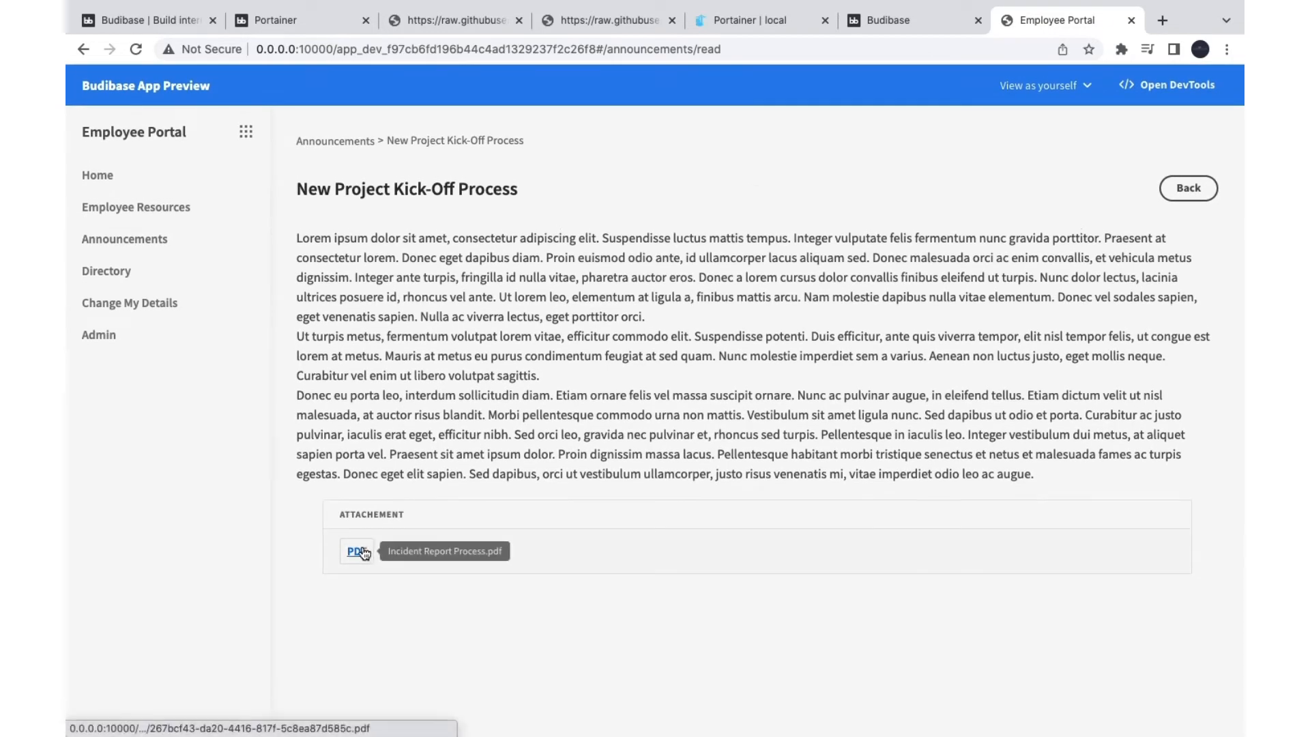
{"action": "left_click", "coordinate": [354, 553]}
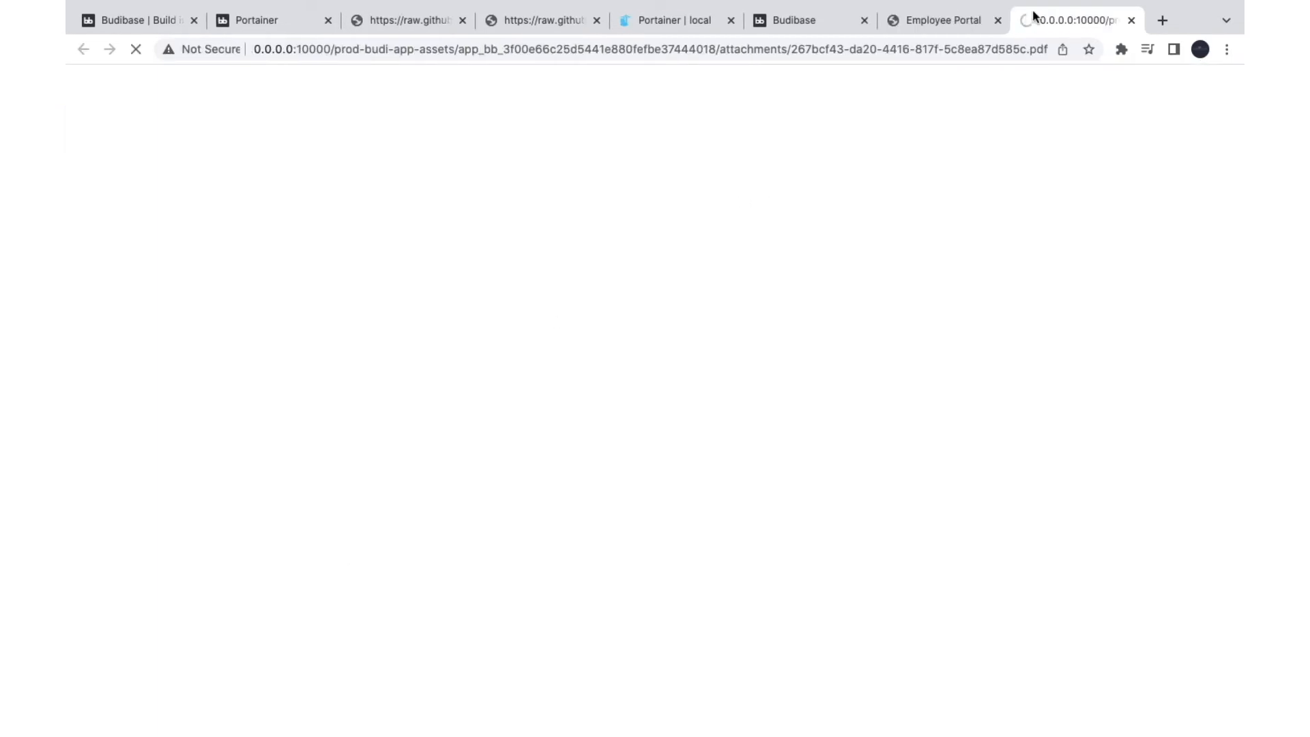
{"action": "left_click", "coordinate": [1130, 22]}
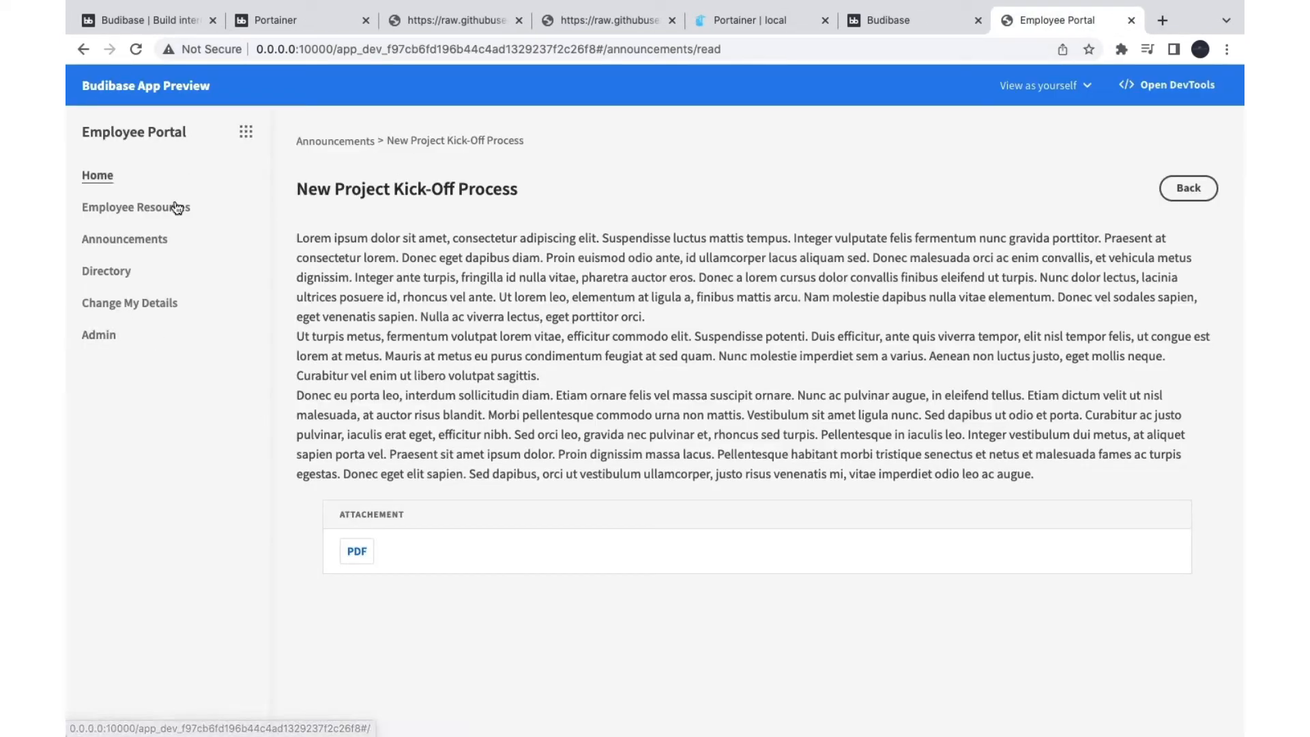
{"action": "left_click", "coordinate": [117, 271]}
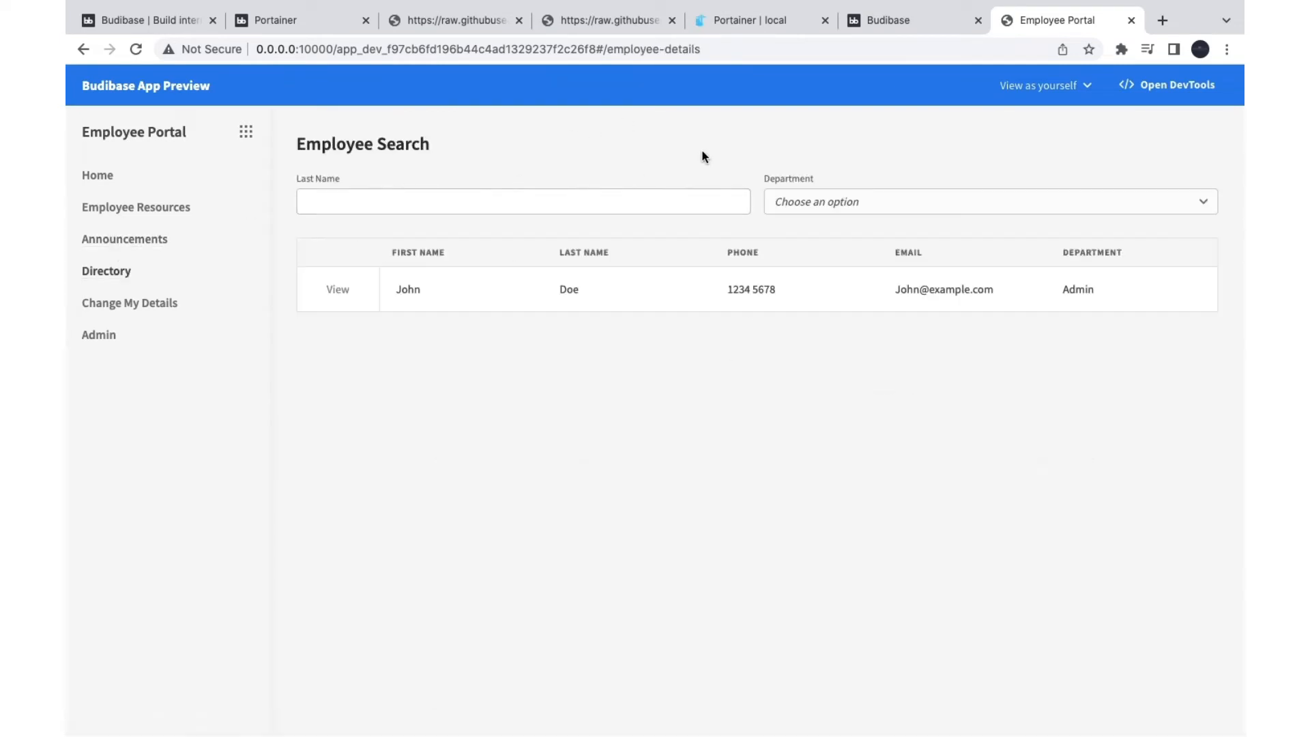
{"action": "left_click", "coordinate": [337, 290]}
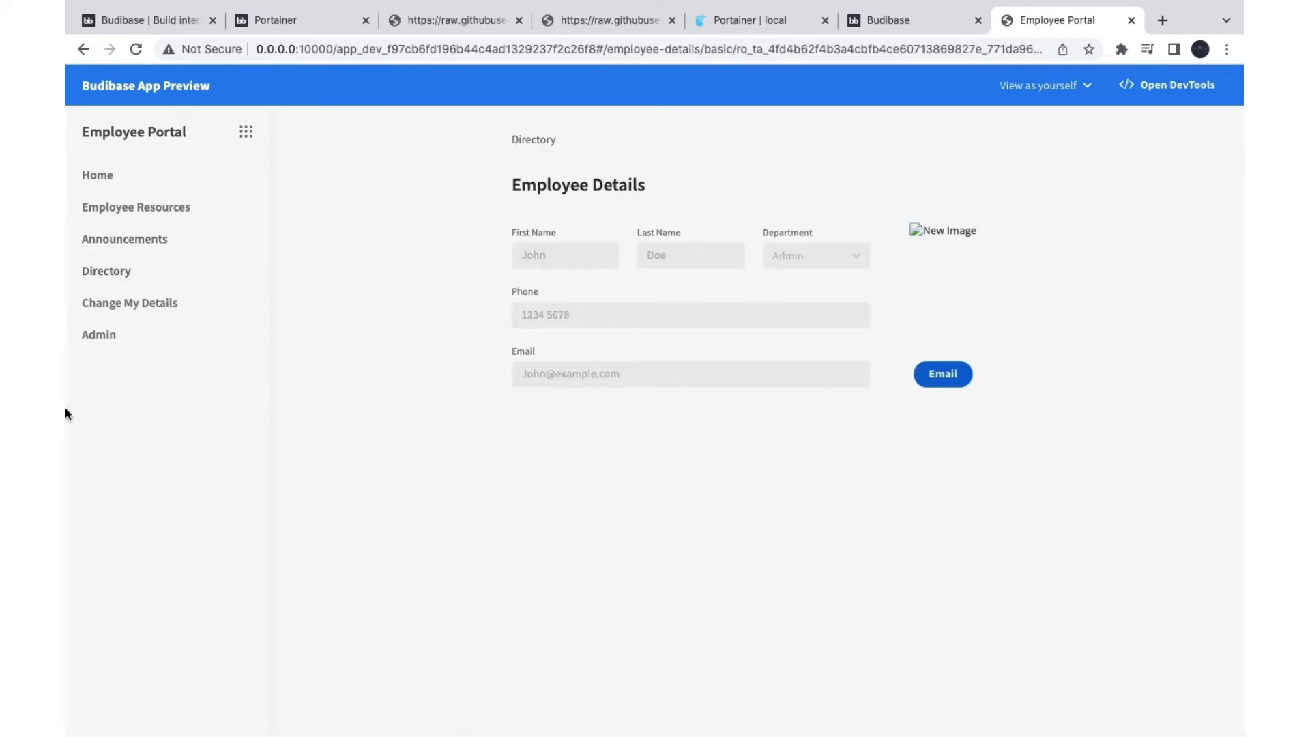
{"action": "left_click", "coordinate": [117, 302]}
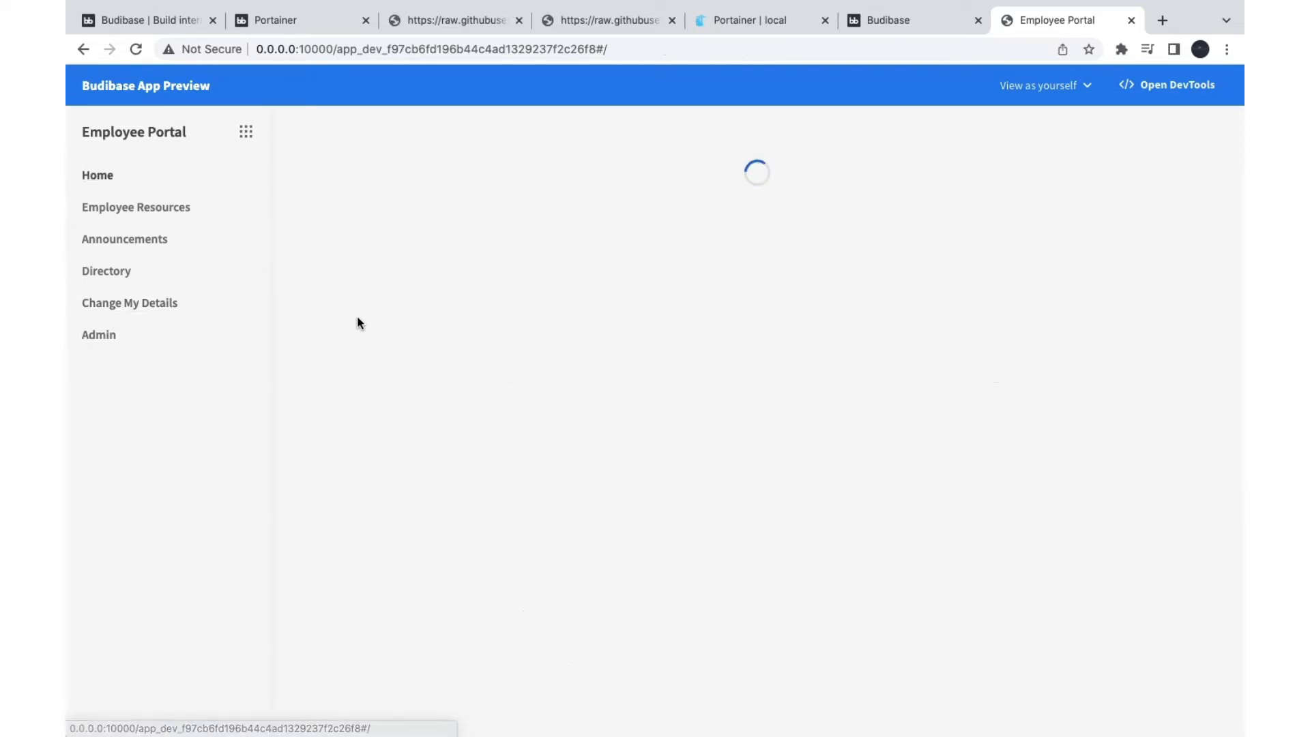
{"action": "left_click", "coordinate": [1132, 21]}
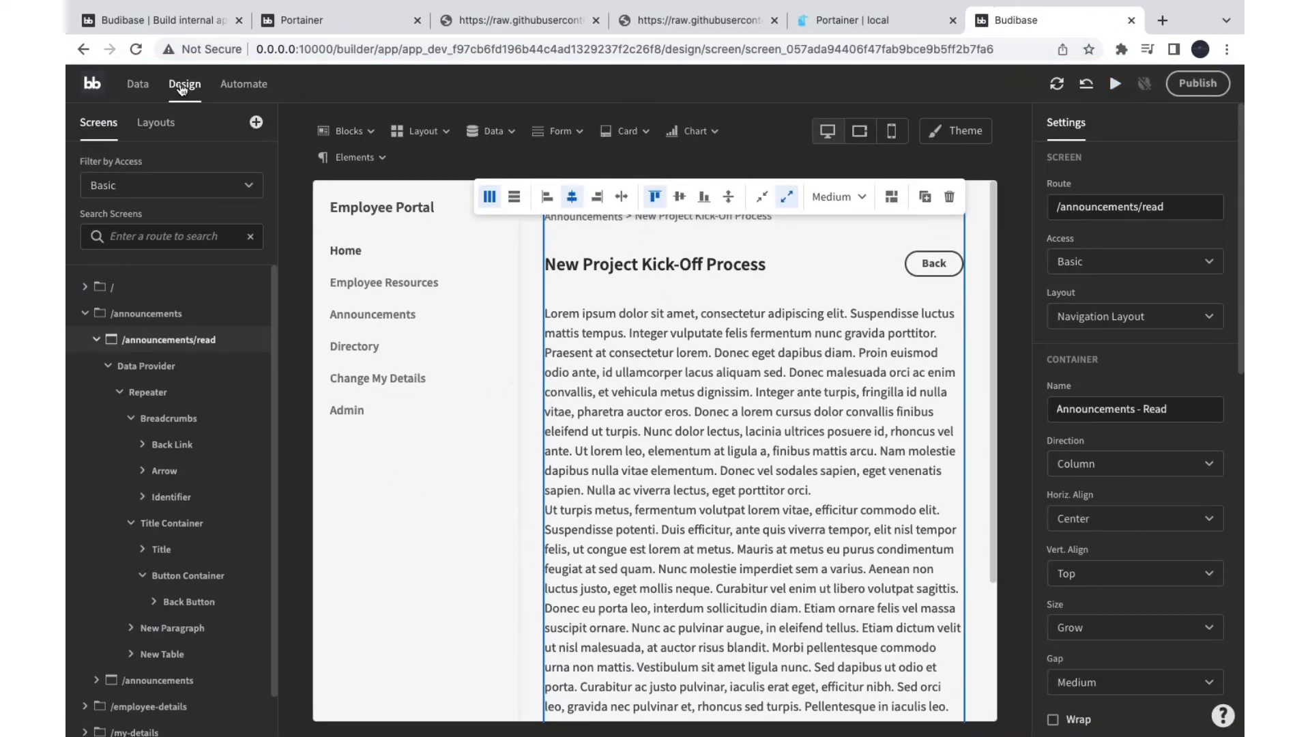
{"action": "left_click", "coordinate": [92, 87]}
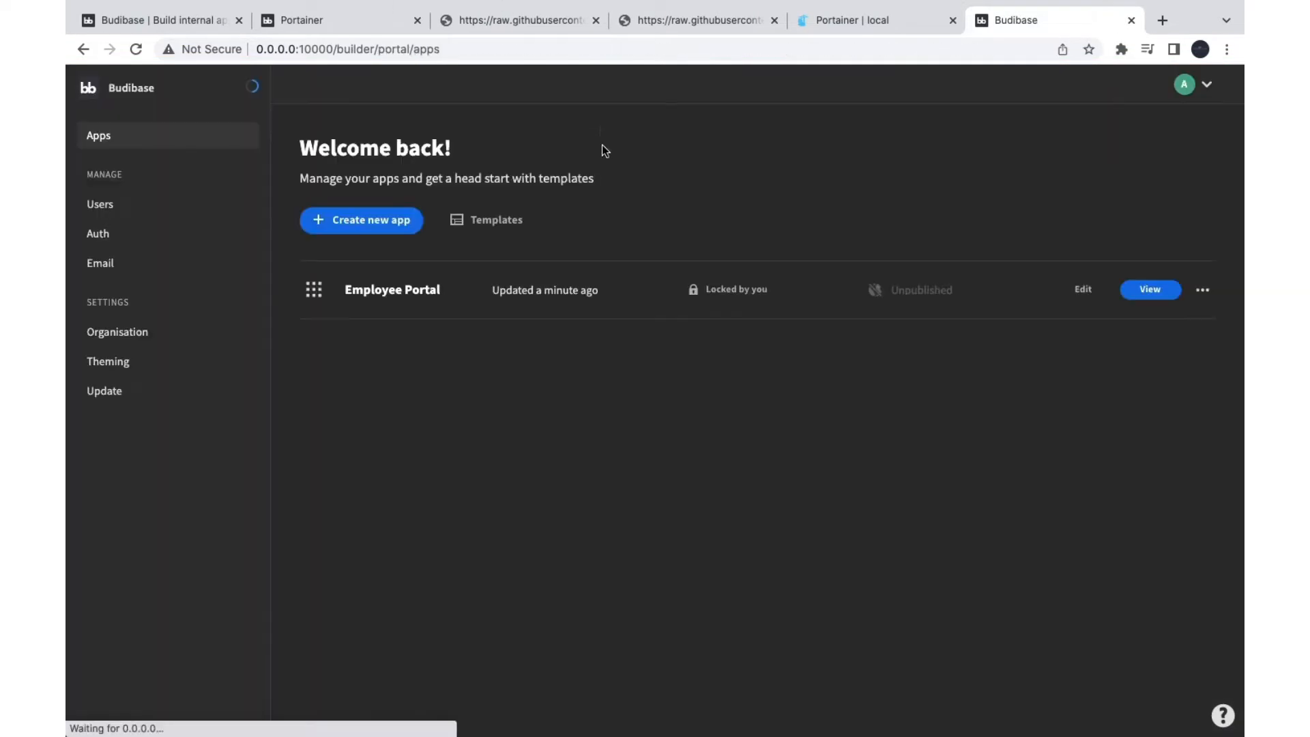
{"action": "left_click", "coordinate": [362, 223]}
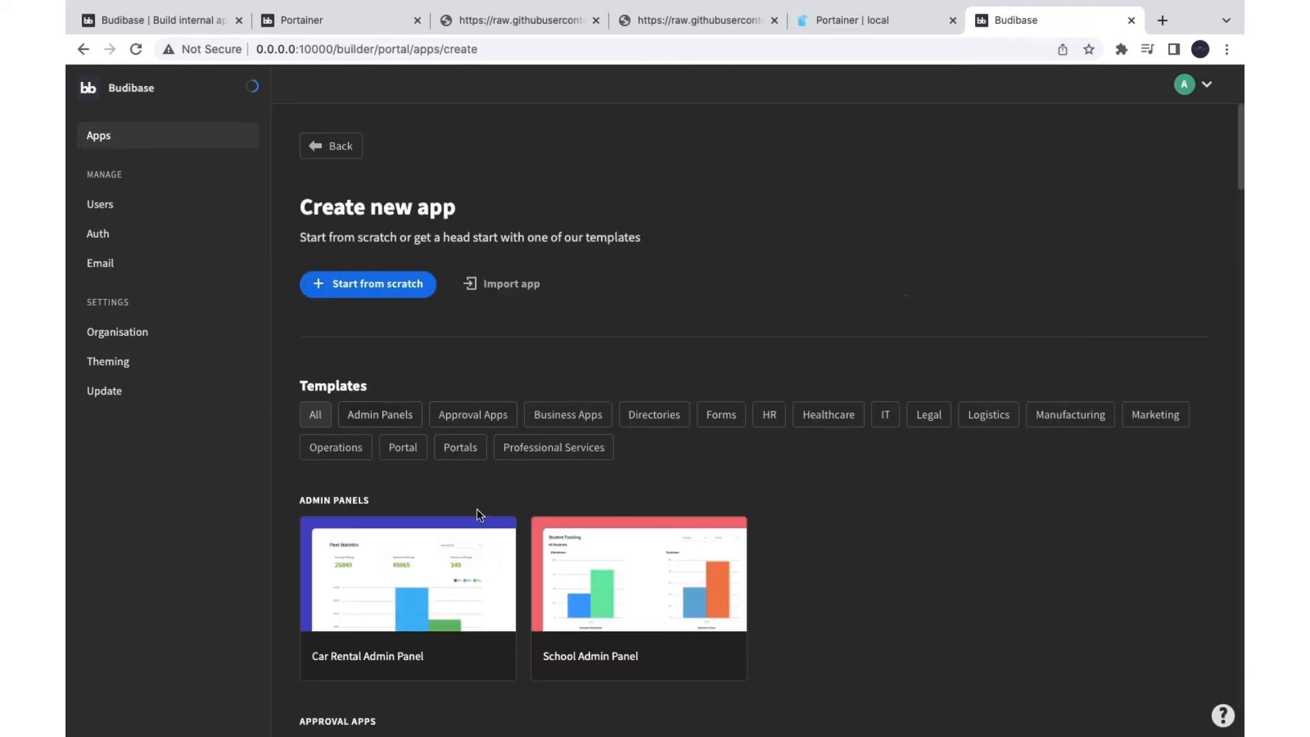
{"action": "scroll", "coordinate": [477, 510], "scroll_direction": "down", "scroll_amount": 20}
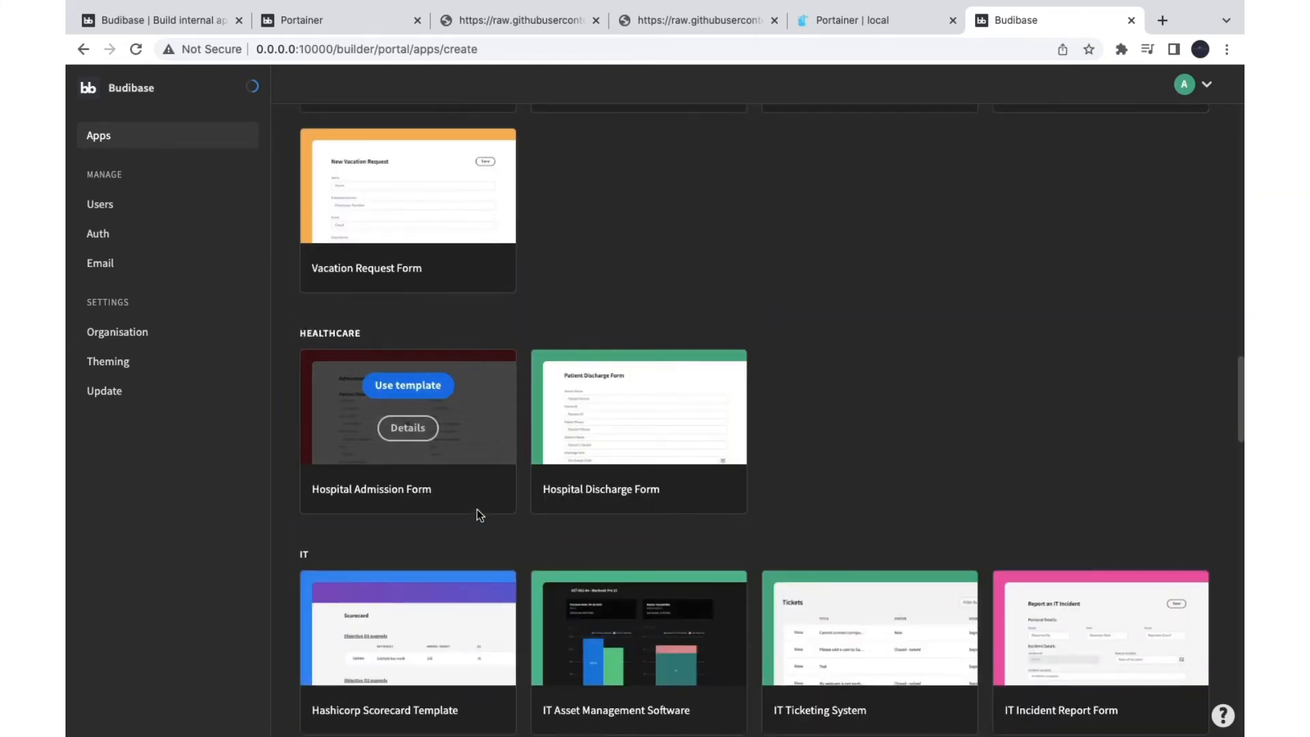
{"action": "scroll", "coordinate": [505, 416], "scroll_direction": "up", "scroll_amount": 7}
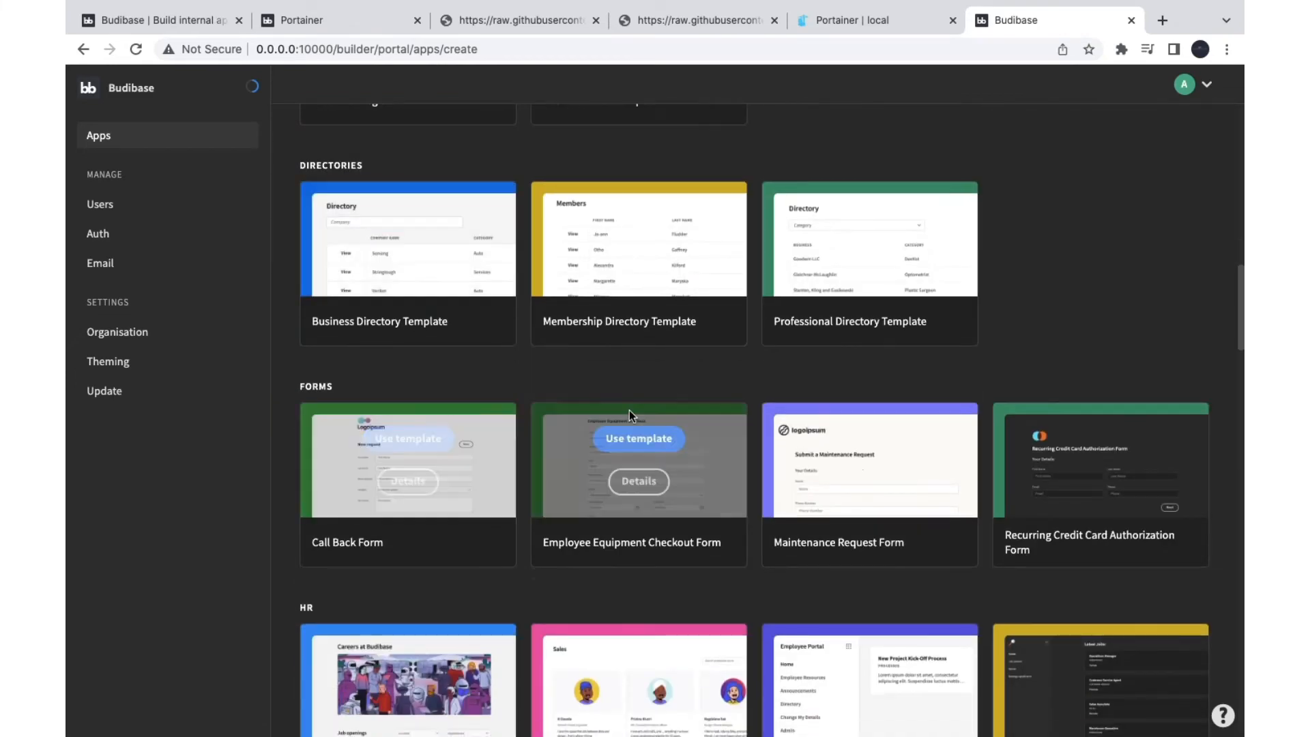
{"action": "scroll", "coordinate": [750, 290], "scroll_direction": "down", "scroll_amount": 10}
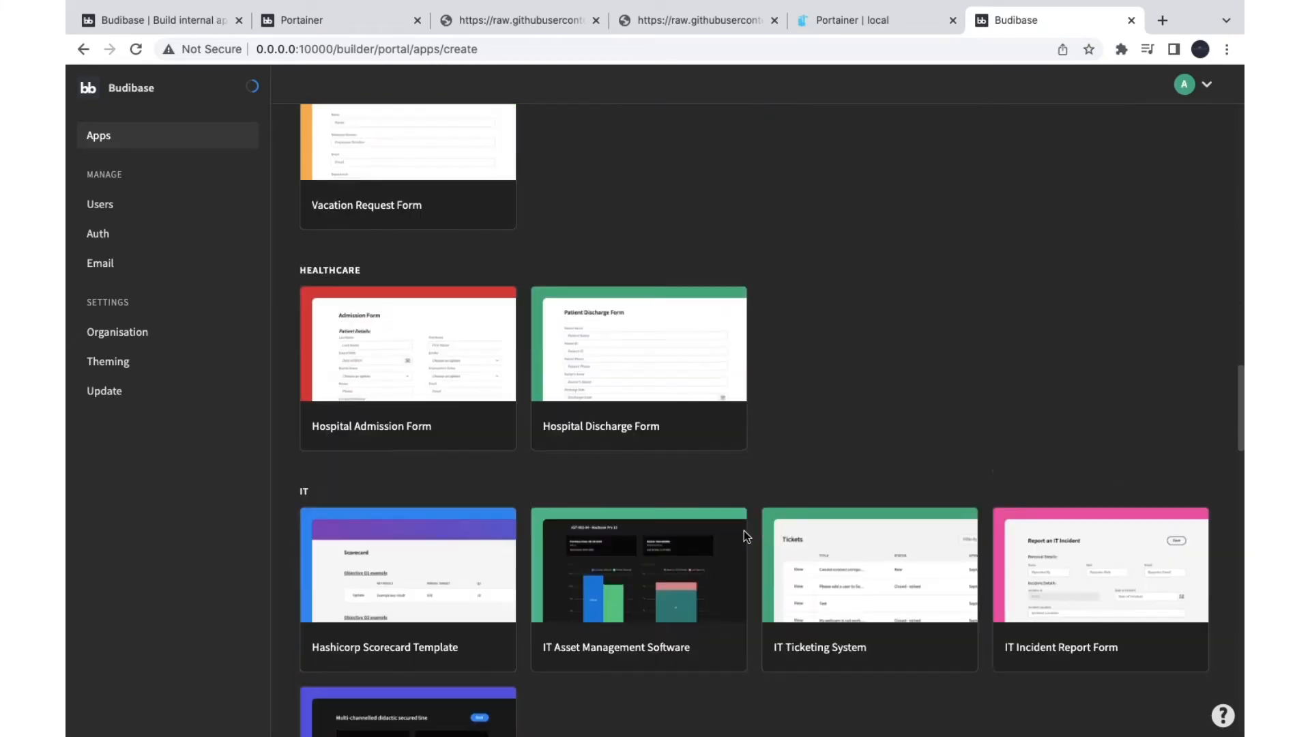
{"action": "scroll", "coordinate": [745, 535], "scroll_direction": "down", "scroll_amount": 3}
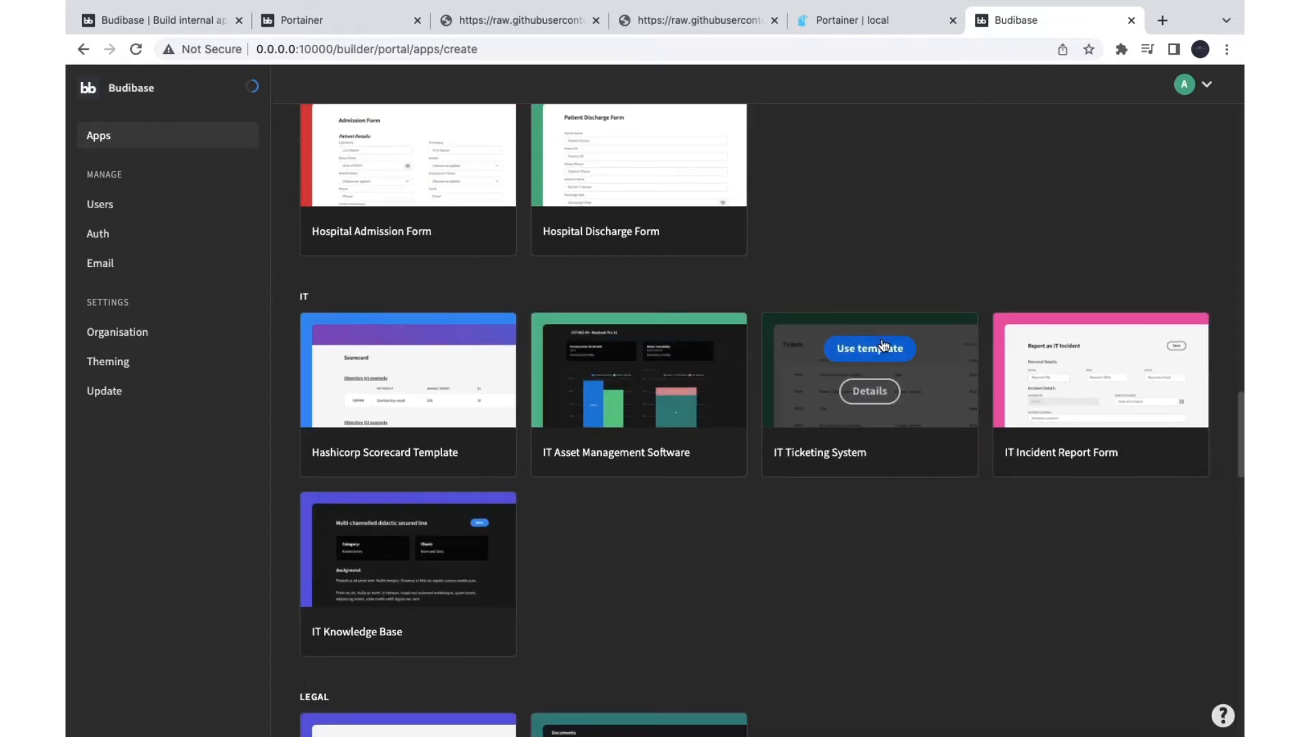
Step: Create an app from the IT Ticketing System template with the prefilled name and URL, then preview it
{"action": "left_click", "coordinate": [879, 356]}
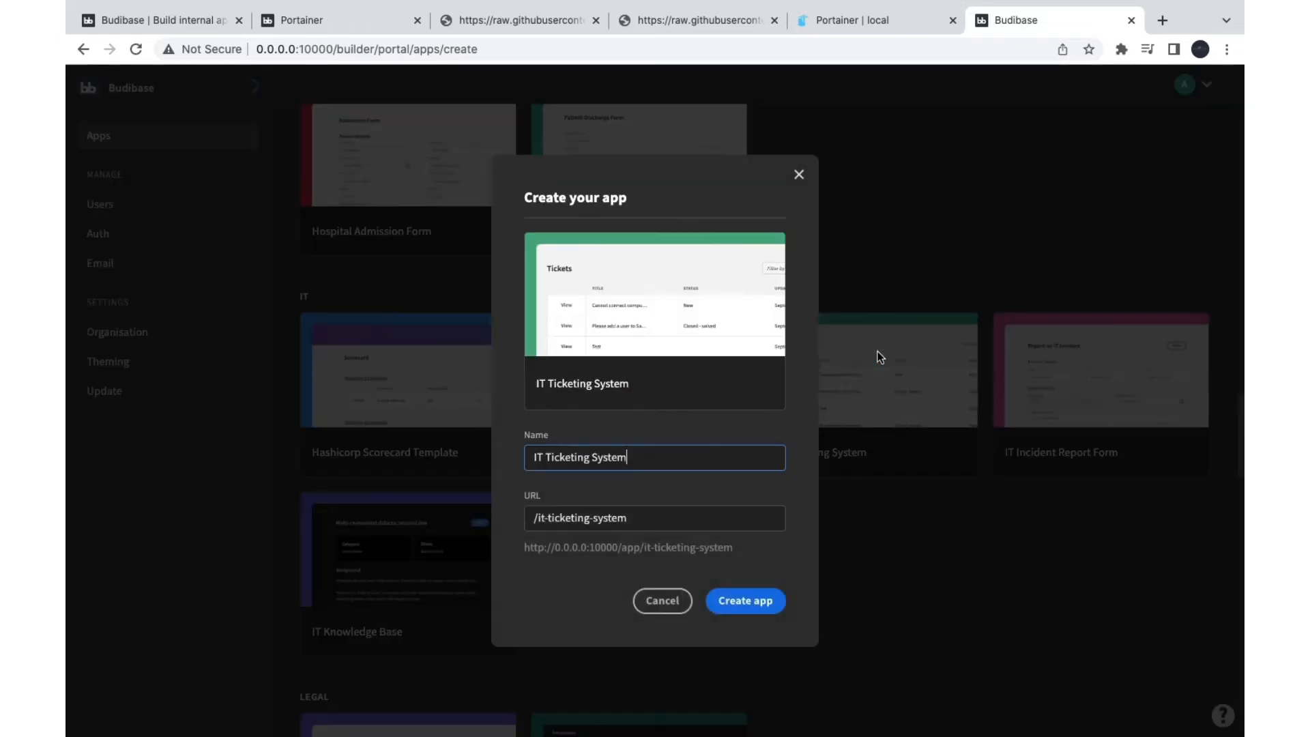
{"action": "left_click", "coordinate": [737, 610]}
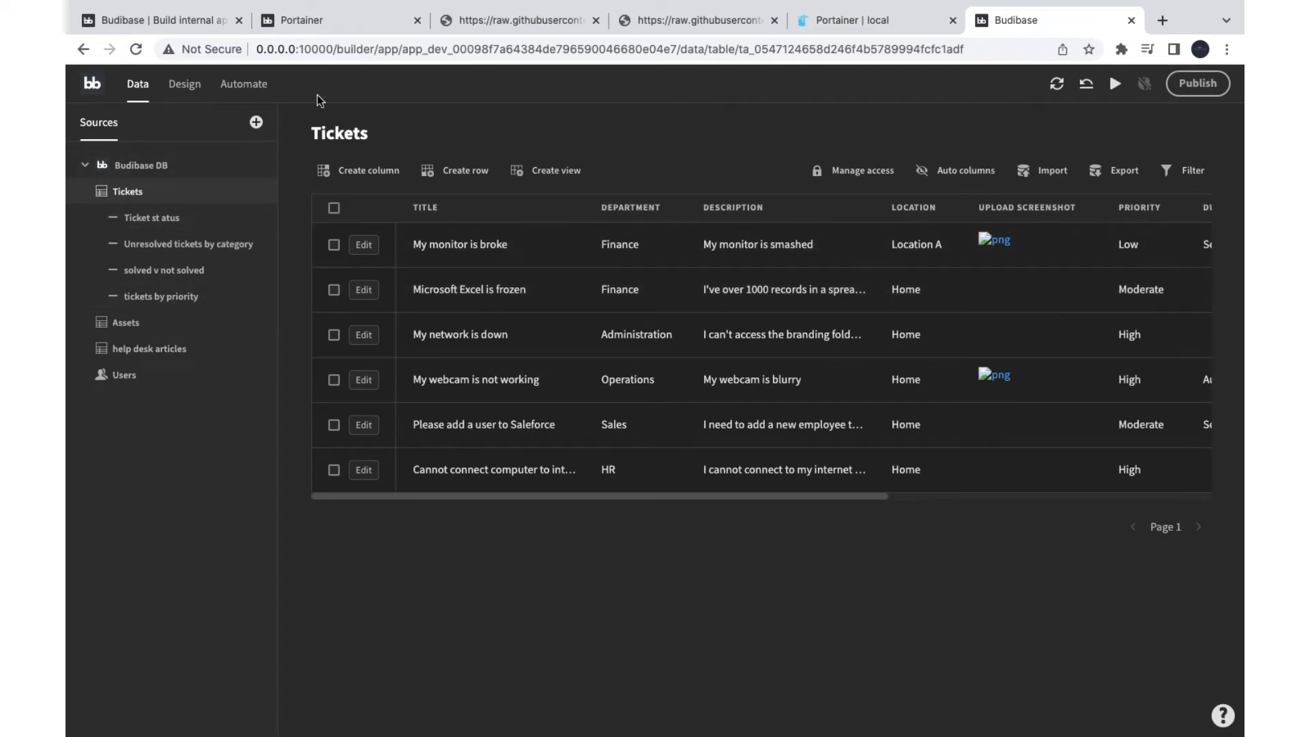
{"action": "left_click", "coordinate": [1118, 86]}
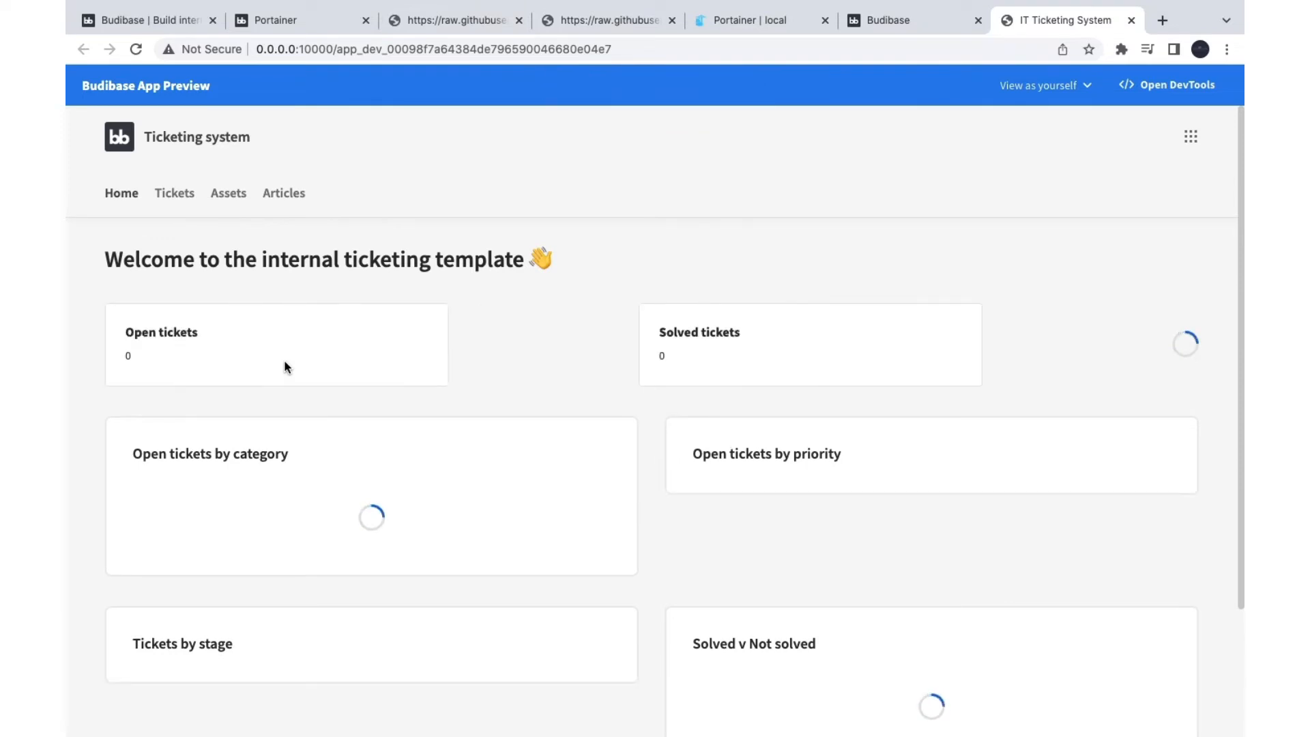
Step: View the preview as a public user and dismiss the document update conflict warning
{"action": "scroll", "coordinate": [474, 391], "scroll_direction": "down", "scroll_amount": 1}
{"action": "scroll", "coordinate": [473, 399], "scroll_direction": "down", "scroll_amount": 1}
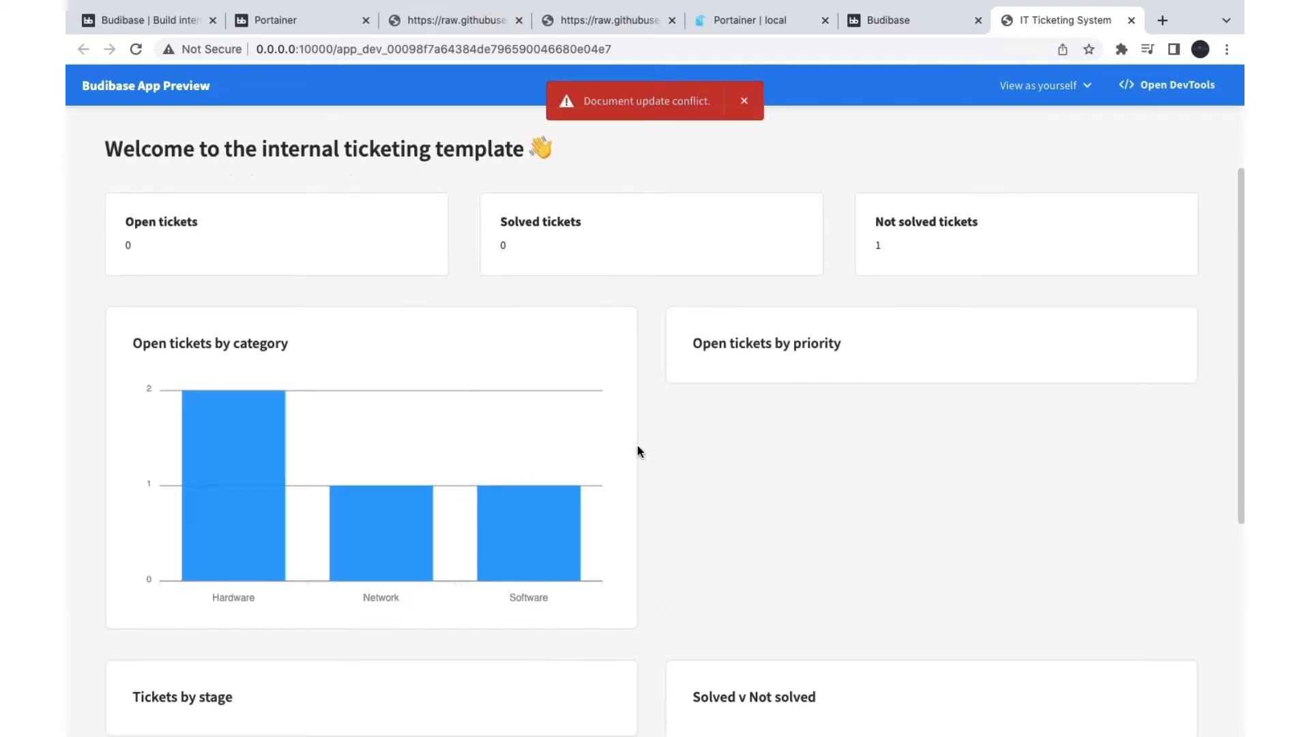
{"action": "scroll", "coordinate": [638, 447], "scroll_direction": "down", "scroll_amount": 3}
{"action": "scroll", "coordinate": [483, 524], "scroll_direction": "down", "scroll_amount": 2}
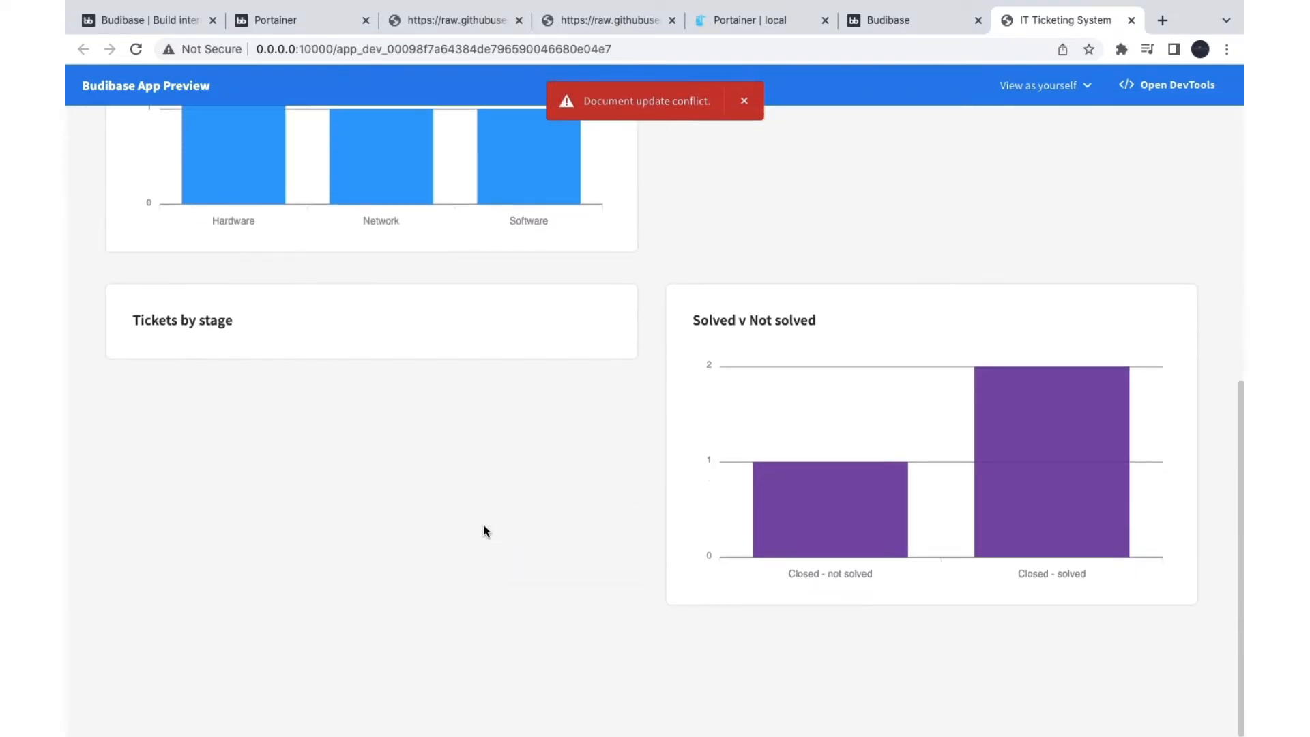
{"action": "scroll", "coordinate": [483, 524], "scroll_direction": "up", "scroll_amount": 7}
{"action": "left_click", "coordinate": [1073, 86]}
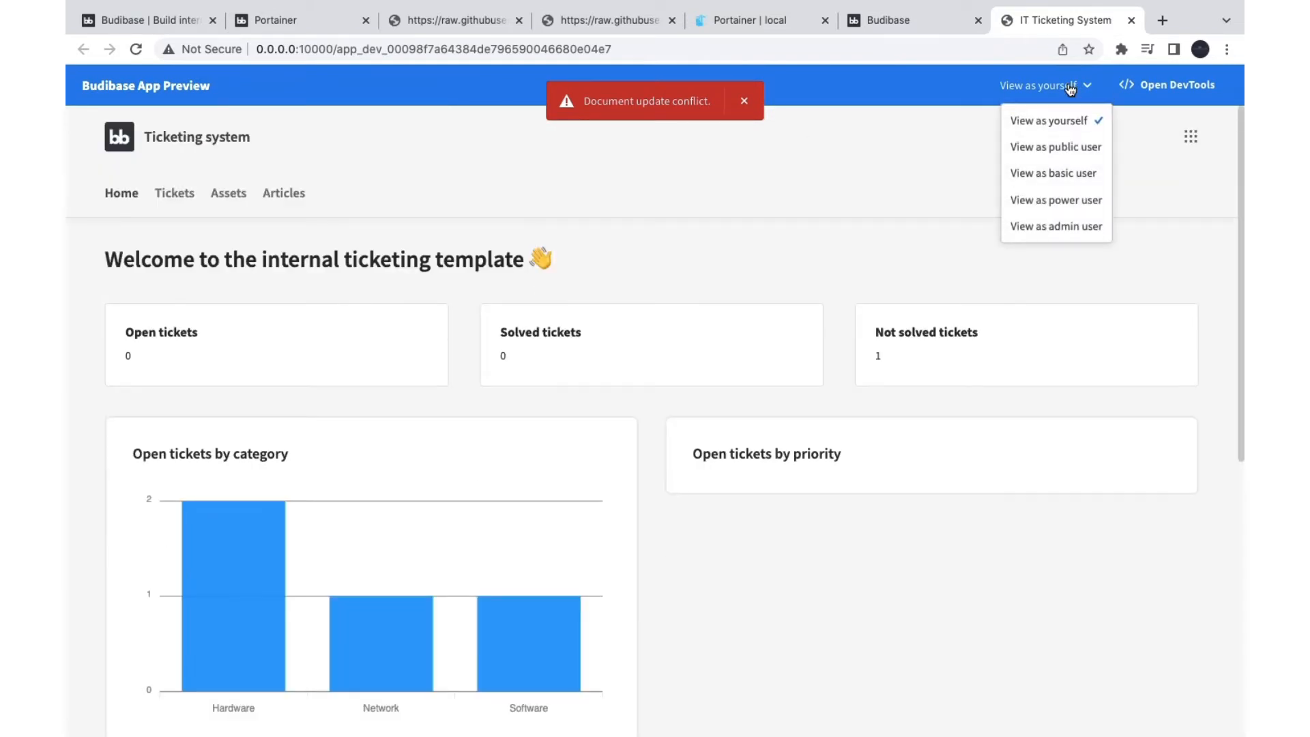
{"action": "left_click", "coordinate": [1054, 148]}
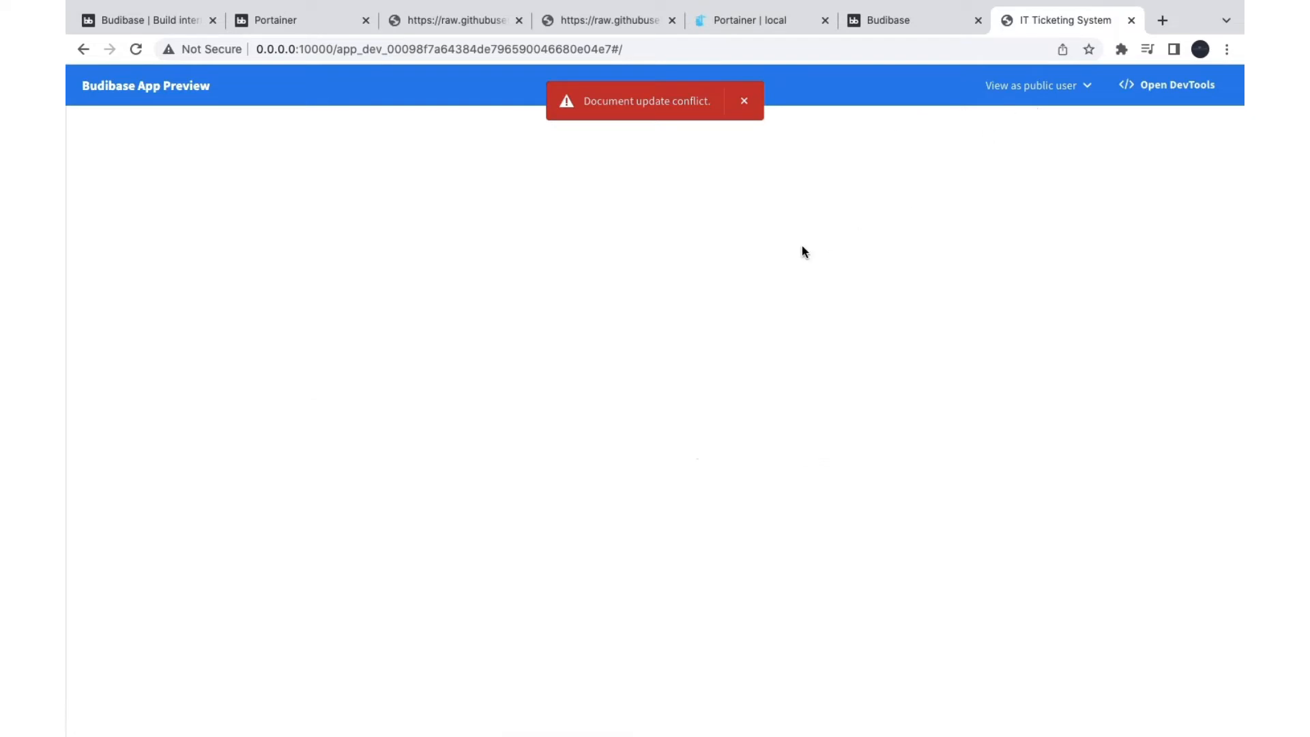
{"action": "left_click", "coordinate": [743, 102]}
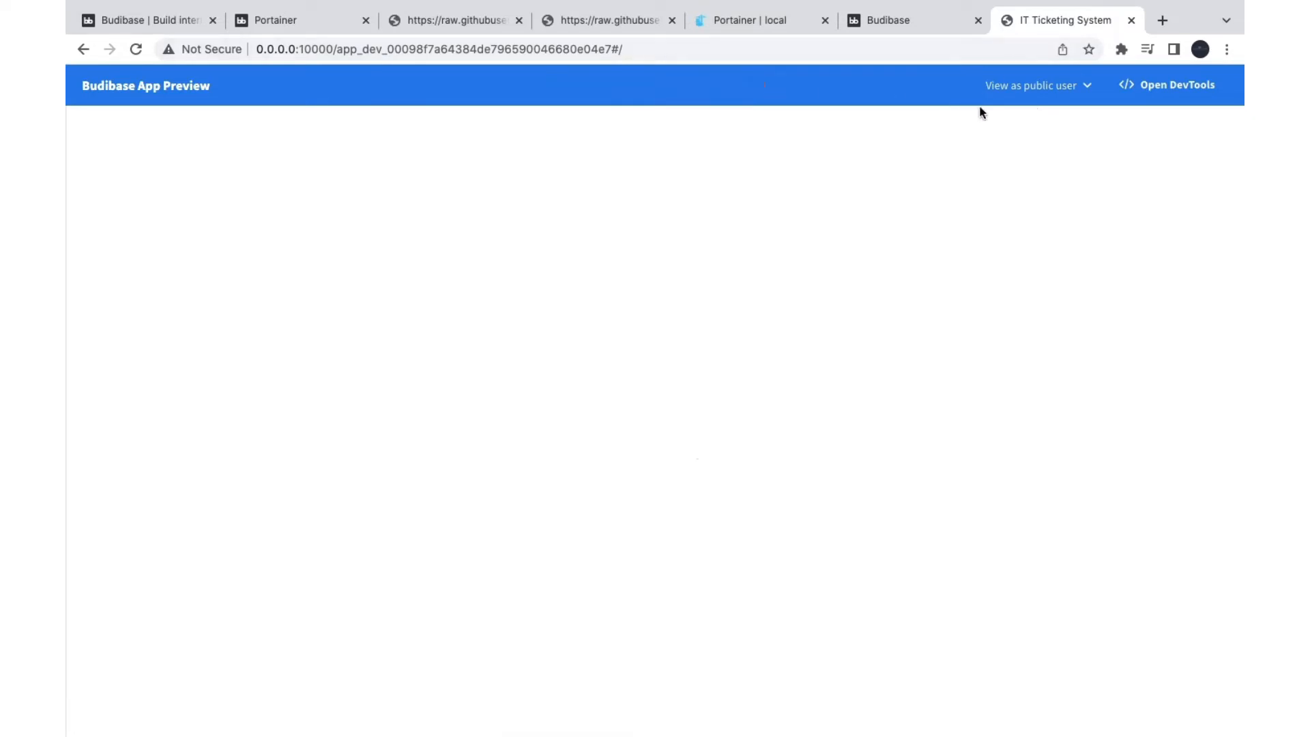
Step: View the app as a basic user, visiting the Tickets page and returning Home
{"action": "left_click", "coordinate": [1003, 89]}
{"action": "left_click", "coordinate": [1039, 174]}
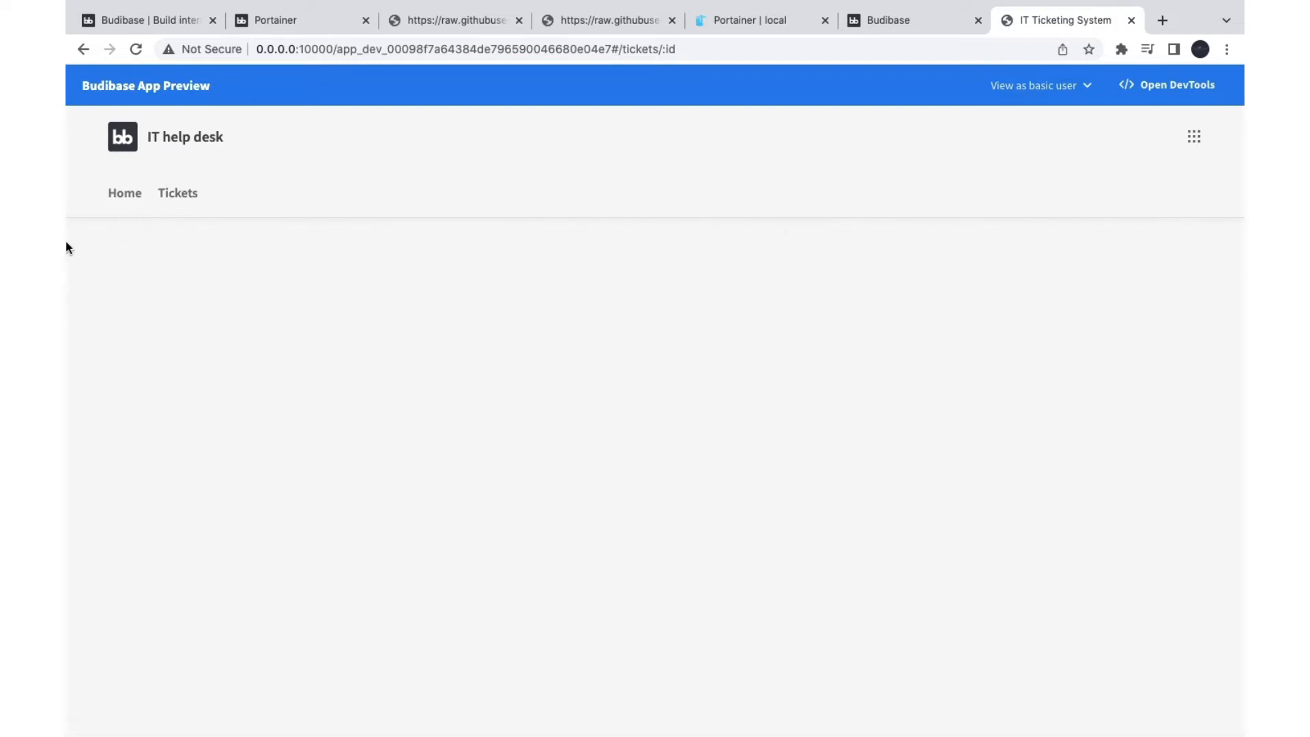
{"action": "left_click", "coordinate": [180, 198]}
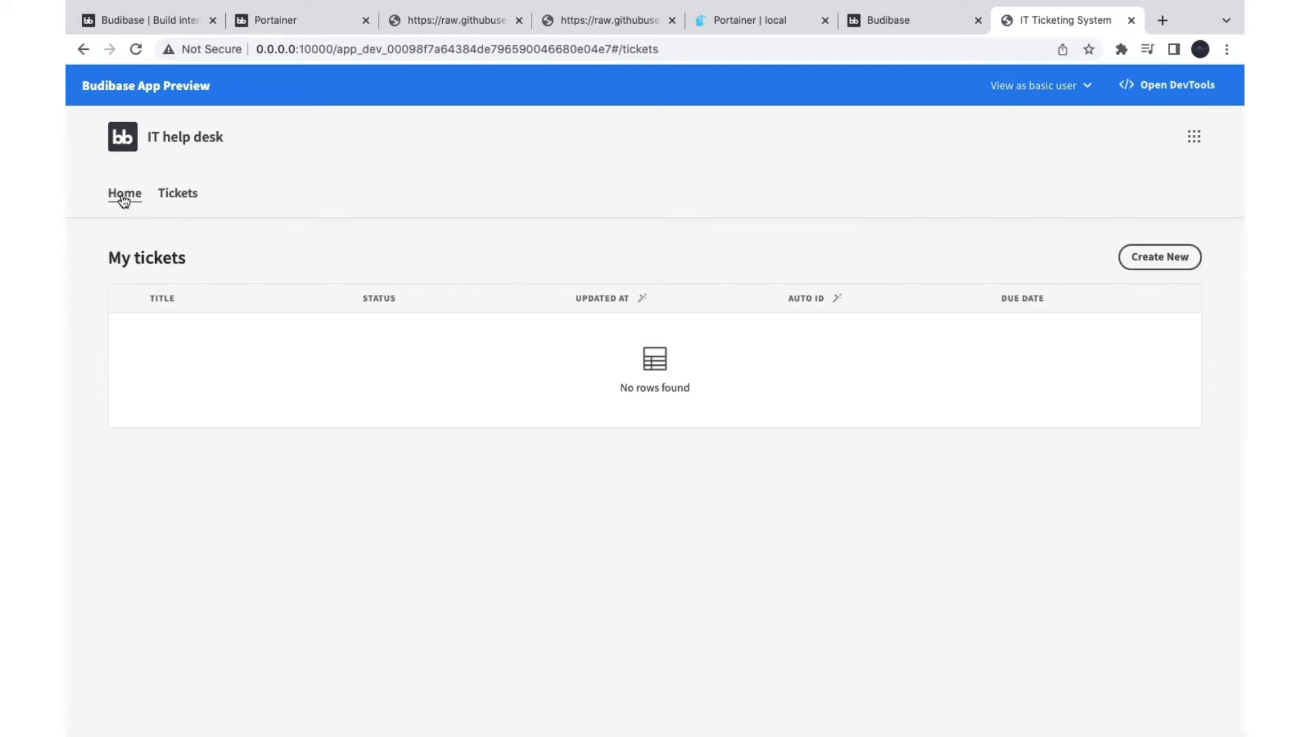
{"action": "left_click", "coordinate": [123, 197]}
Step: View the app as a power user, then close the preview tab
{"action": "left_click", "coordinate": [1071, 85]}
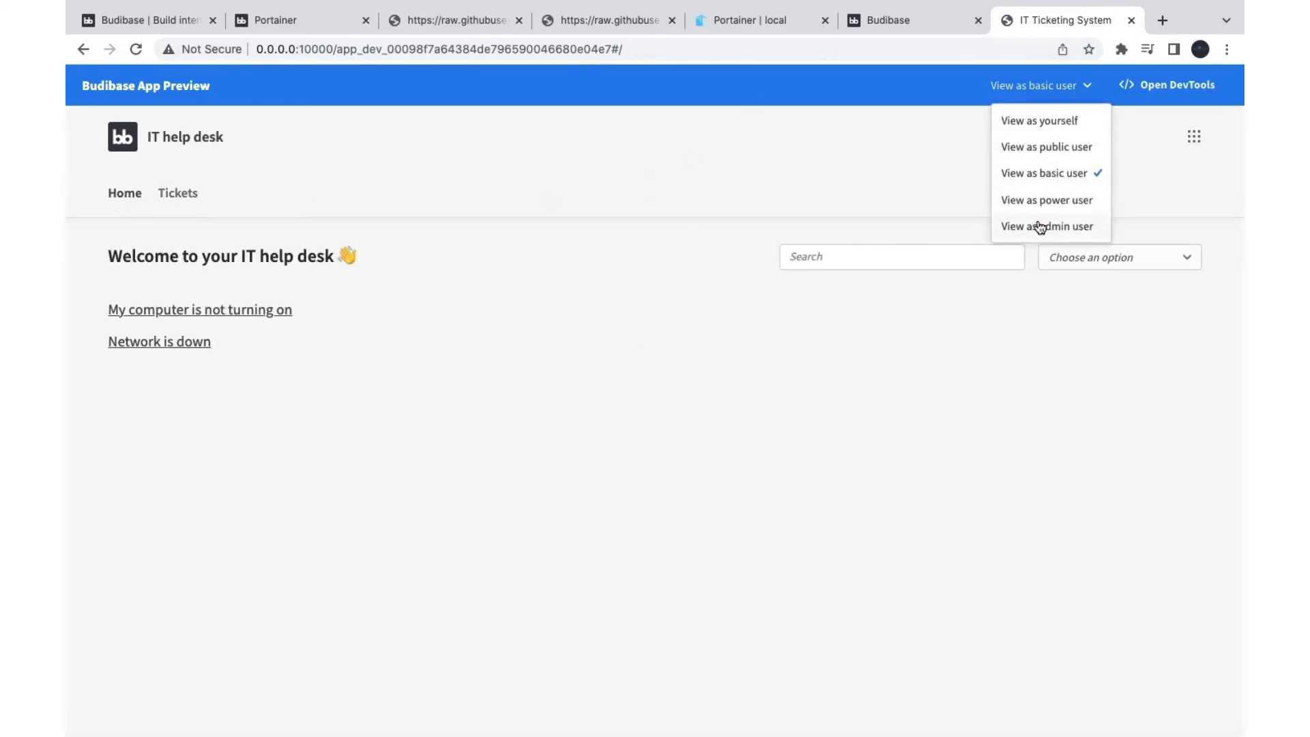
{"action": "left_click", "coordinate": [1038, 202]}
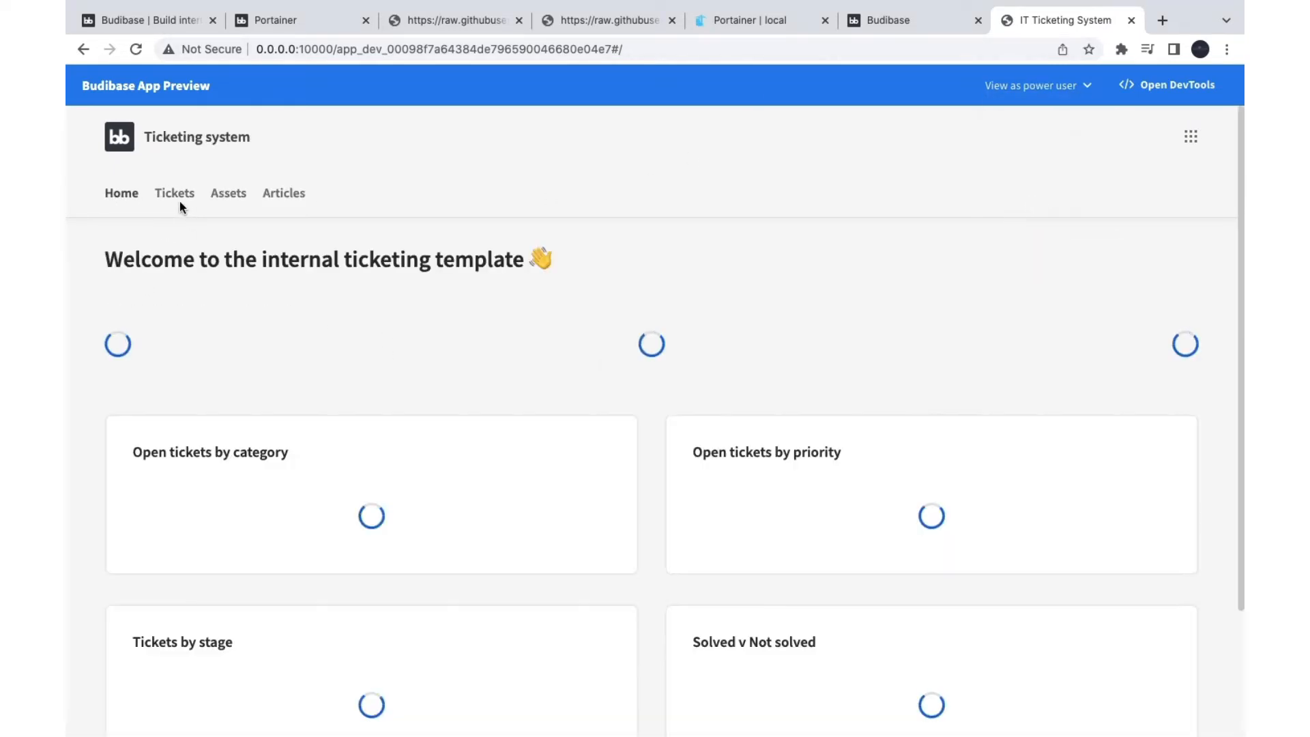
{"action": "scroll", "coordinate": [624, 585], "scroll_direction": "down", "scroll_amount": 3}
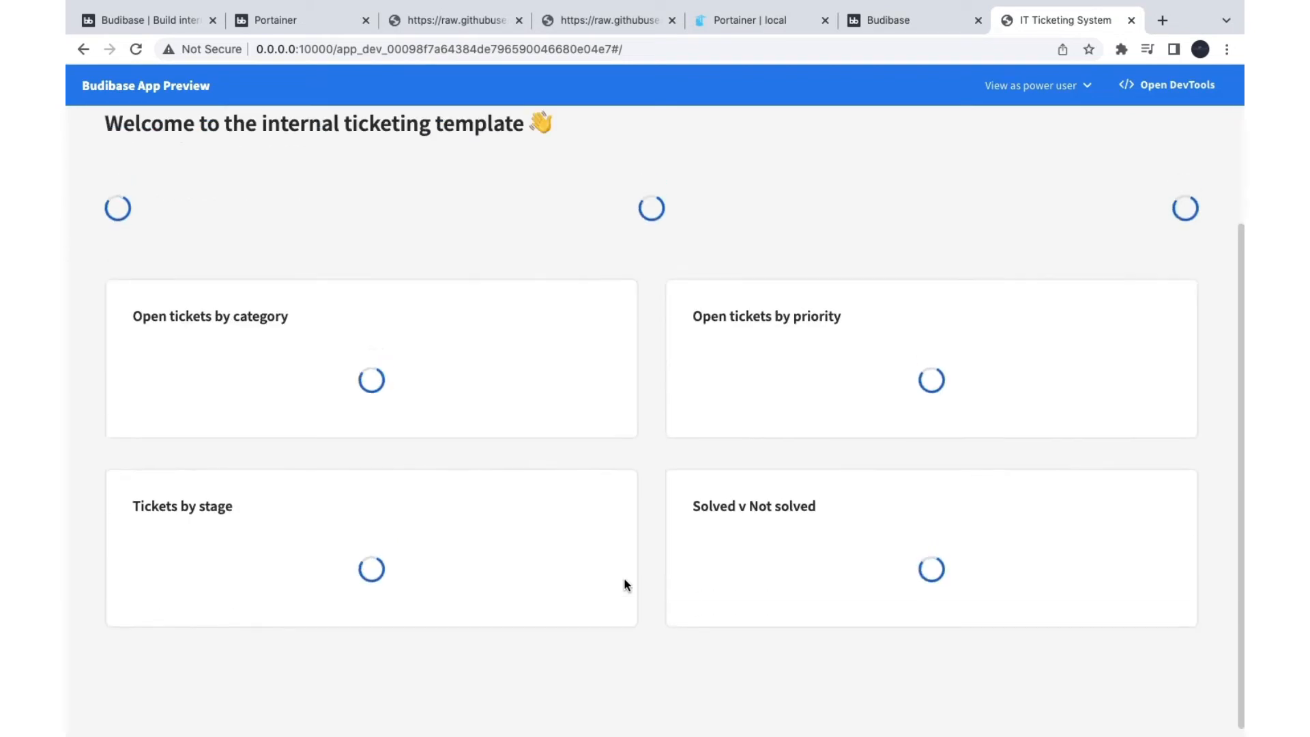
{"action": "scroll", "coordinate": [624, 584], "scroll_direction": "up", "scroll_amount": 3}
{"action": "left_click", "coordinate": [1131, 21]}
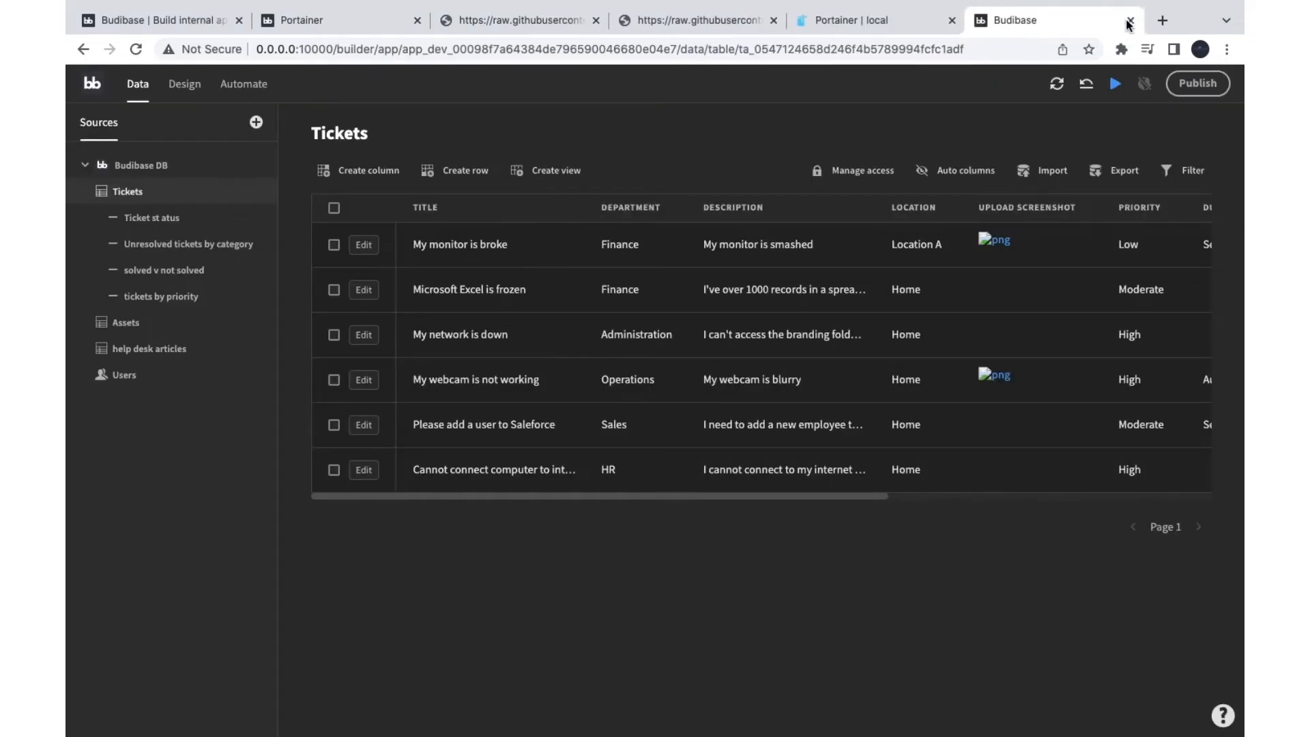
Step: In Design, filter the screen list to Power access
{"action": "left_click", "coordinate": [180, 85]}
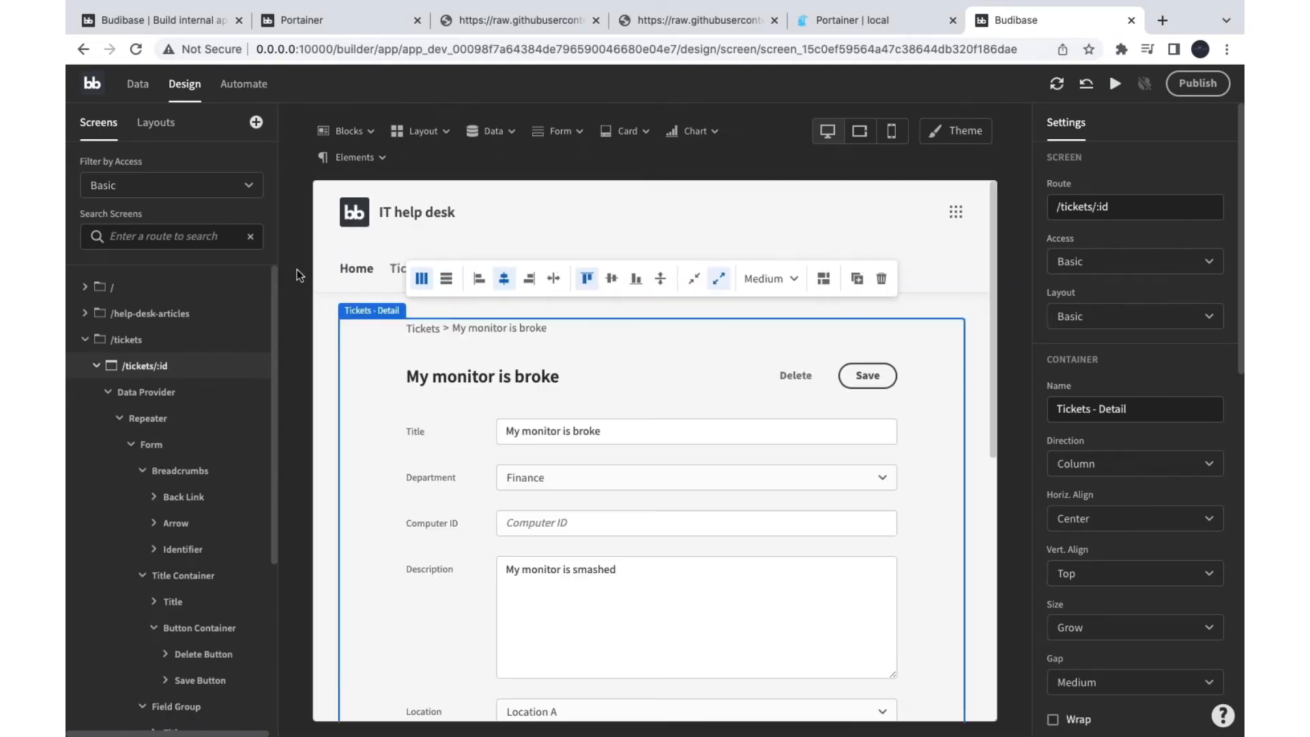
{"action": "left_click", "coordinate": [178, 184]}
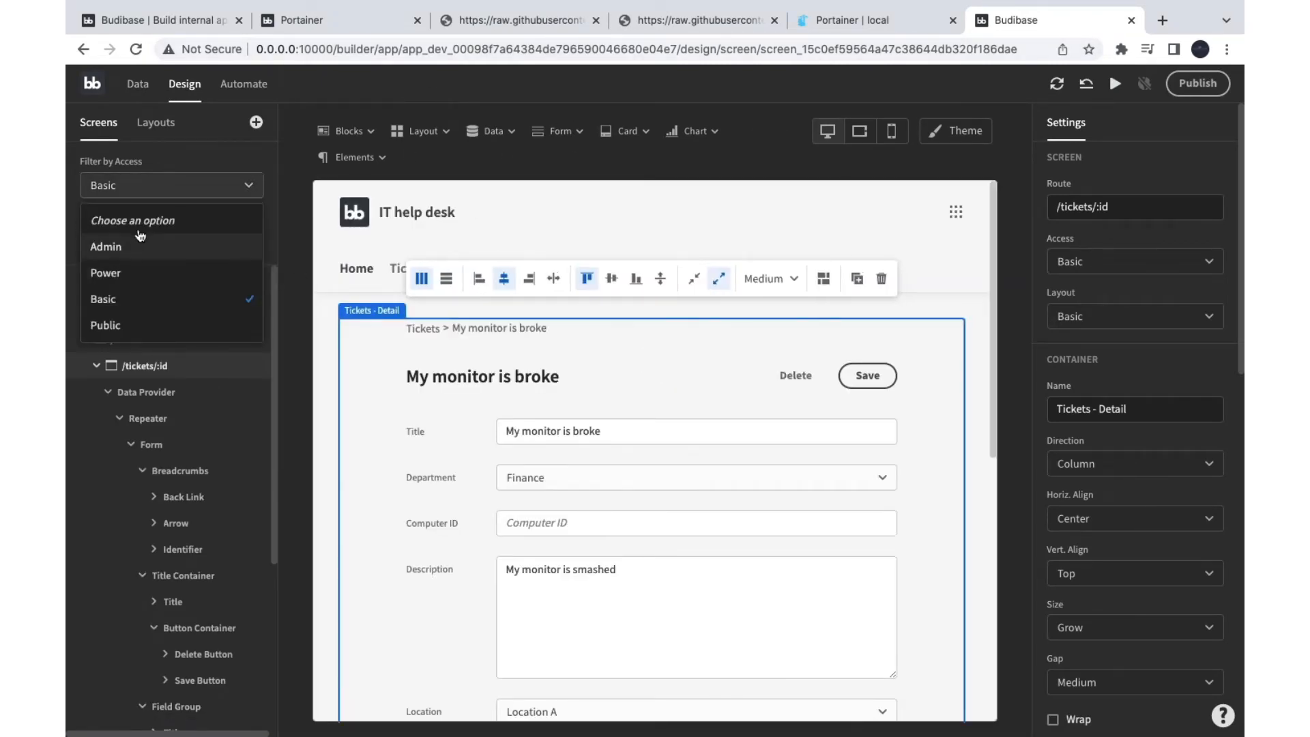
{"action": "left_click", "coordinate": [130, 272]}
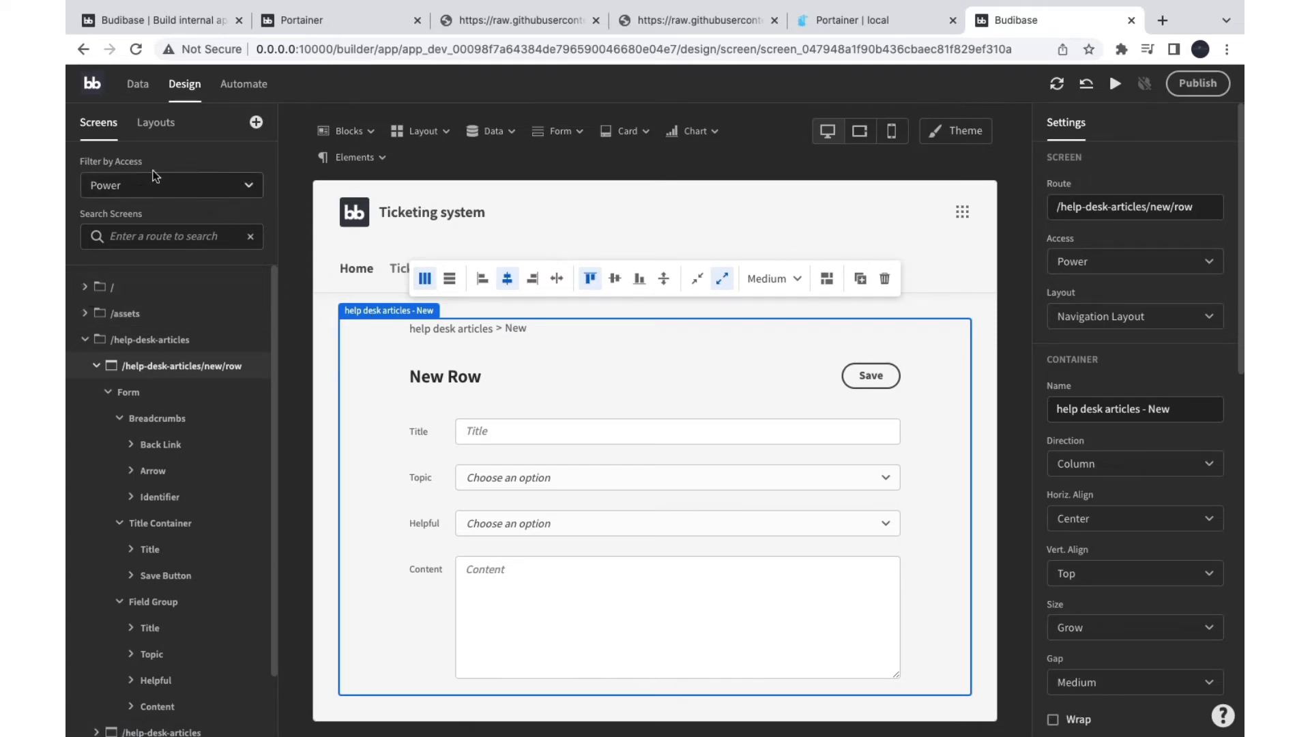
{"action": "scroll", "coordinate": [172, 513], "scroll_direction": "down", "scroll_amount": 2}
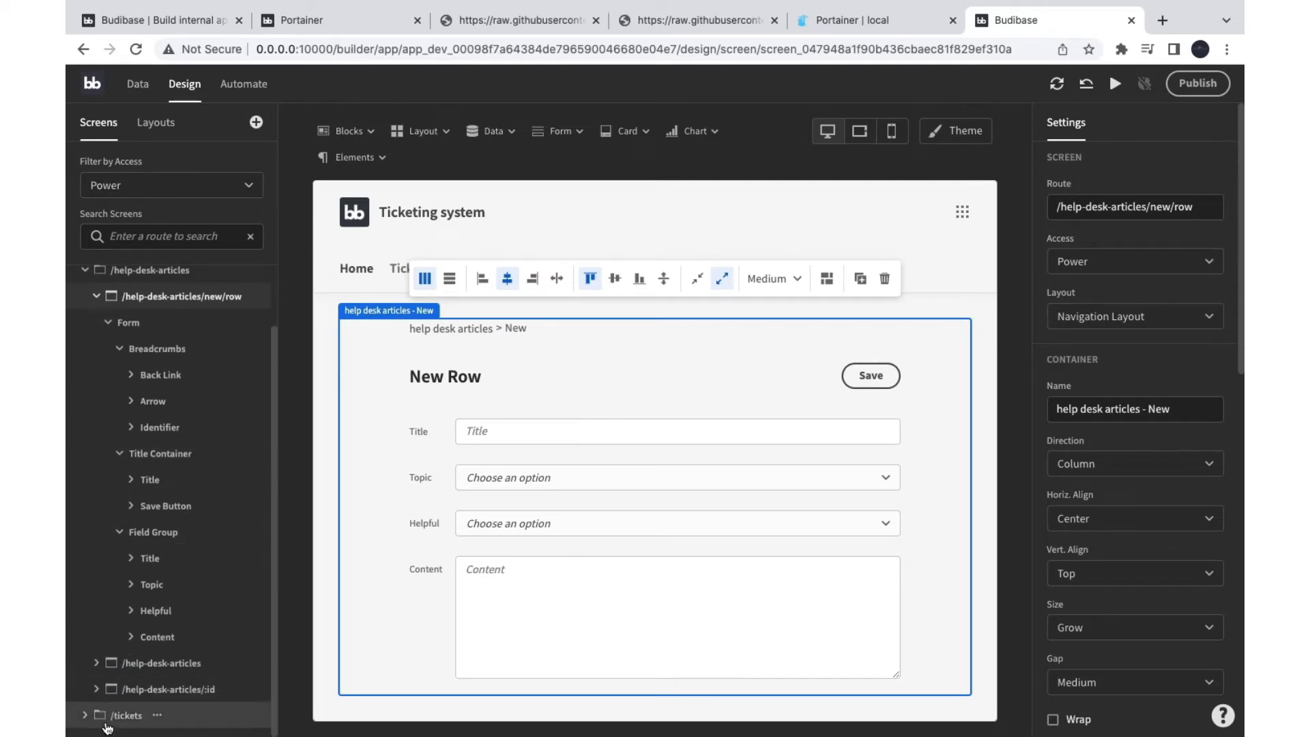
{"action": "scroll", "coordinate": [121, 448], "scroll_direction": "up", "scroll_amount": 2}
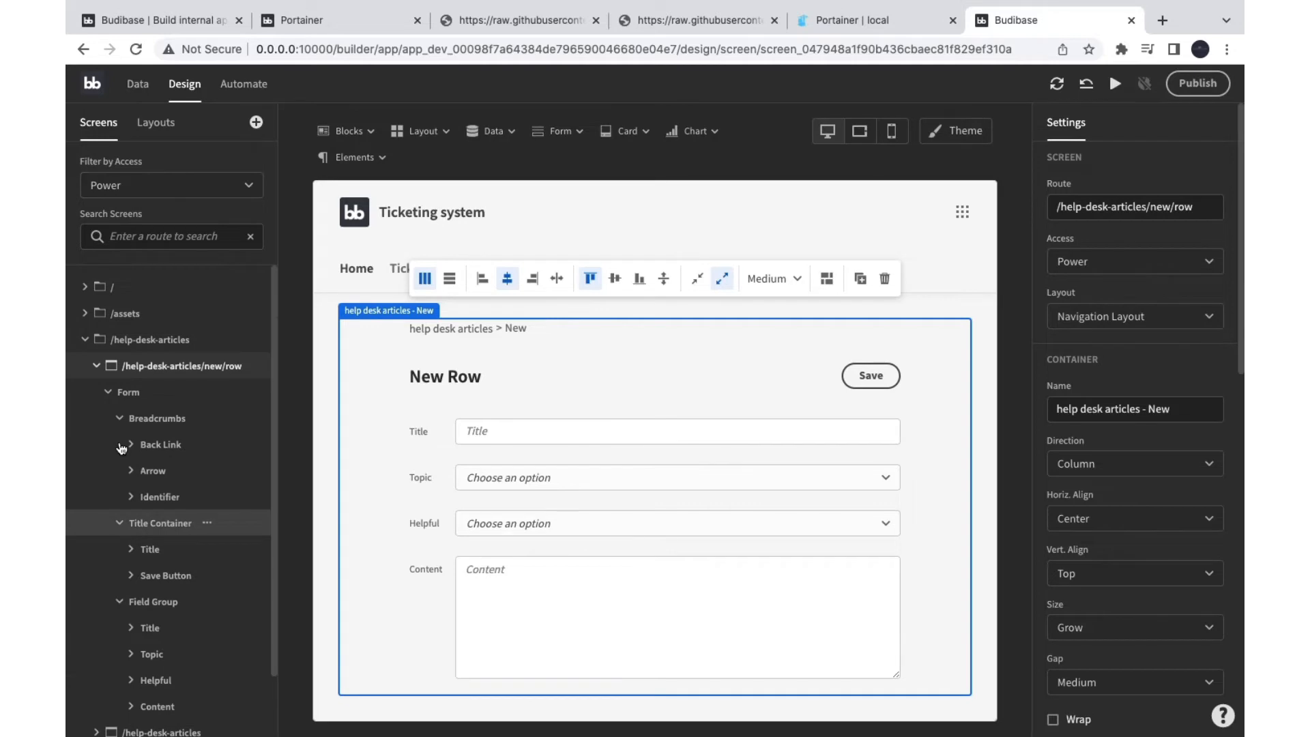
Step: Expand the / folder and open the Home dashboard screen on the canvas
{"action": "left_click", "coordinate": [86, 288]}
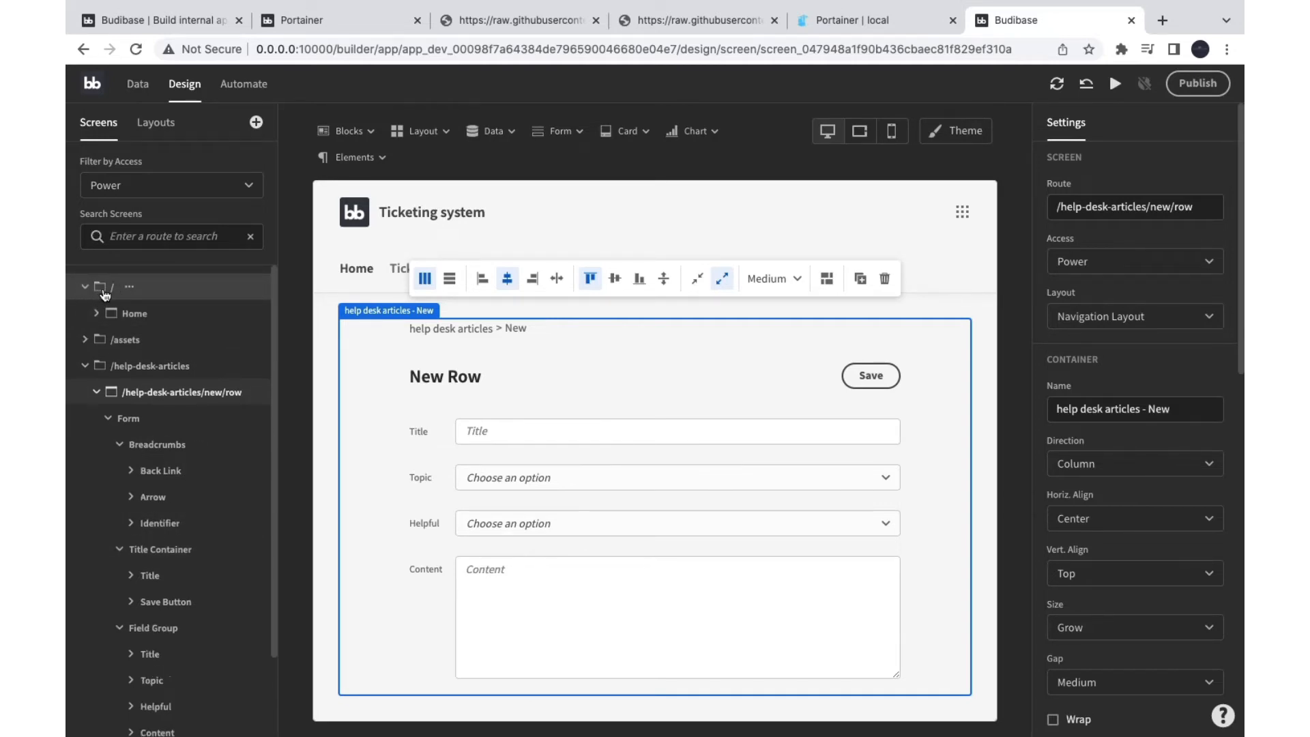
{"action": "left_click", "coordinate": [131, 315]}
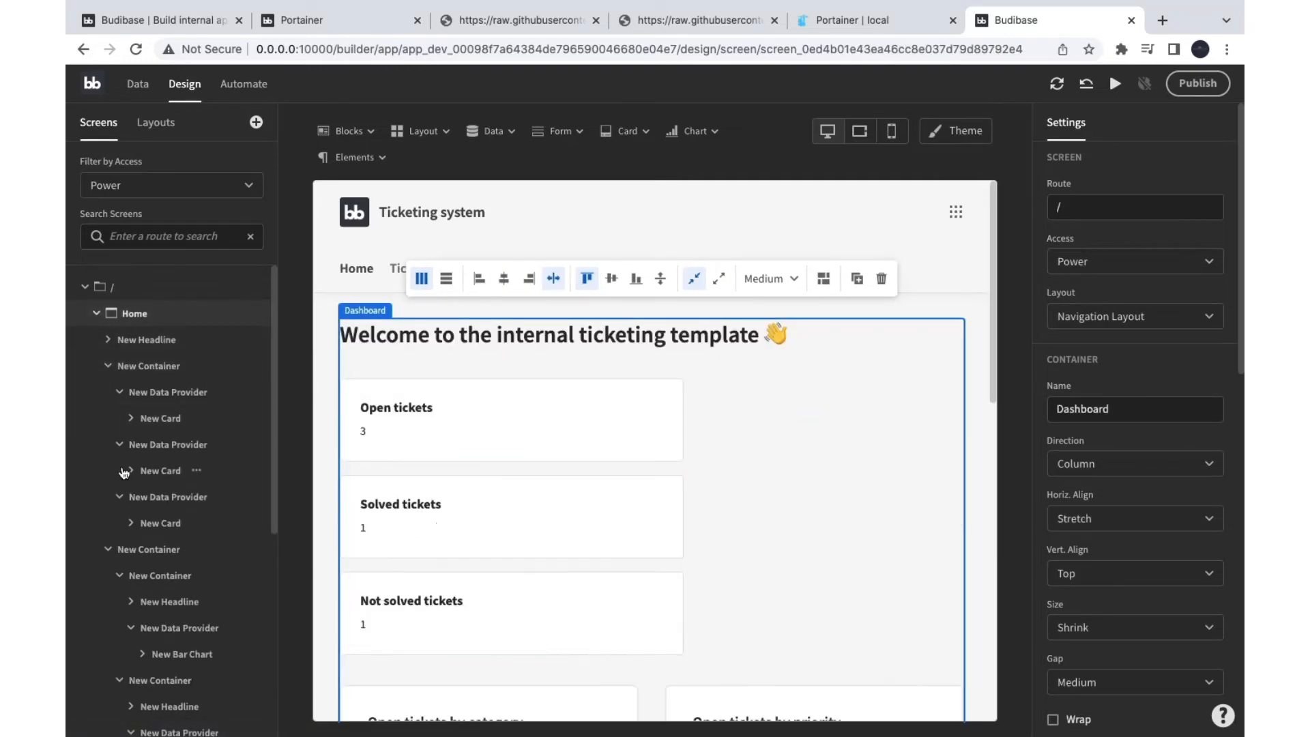
{"action": "scroll", "coordinate": [164, 640], "scroll_direction": "down", "scroll_amount": 5}
{"action": "scroll", "coordinate": [164, 641], "scroll_direction": "down", "scroll_amount": 1}
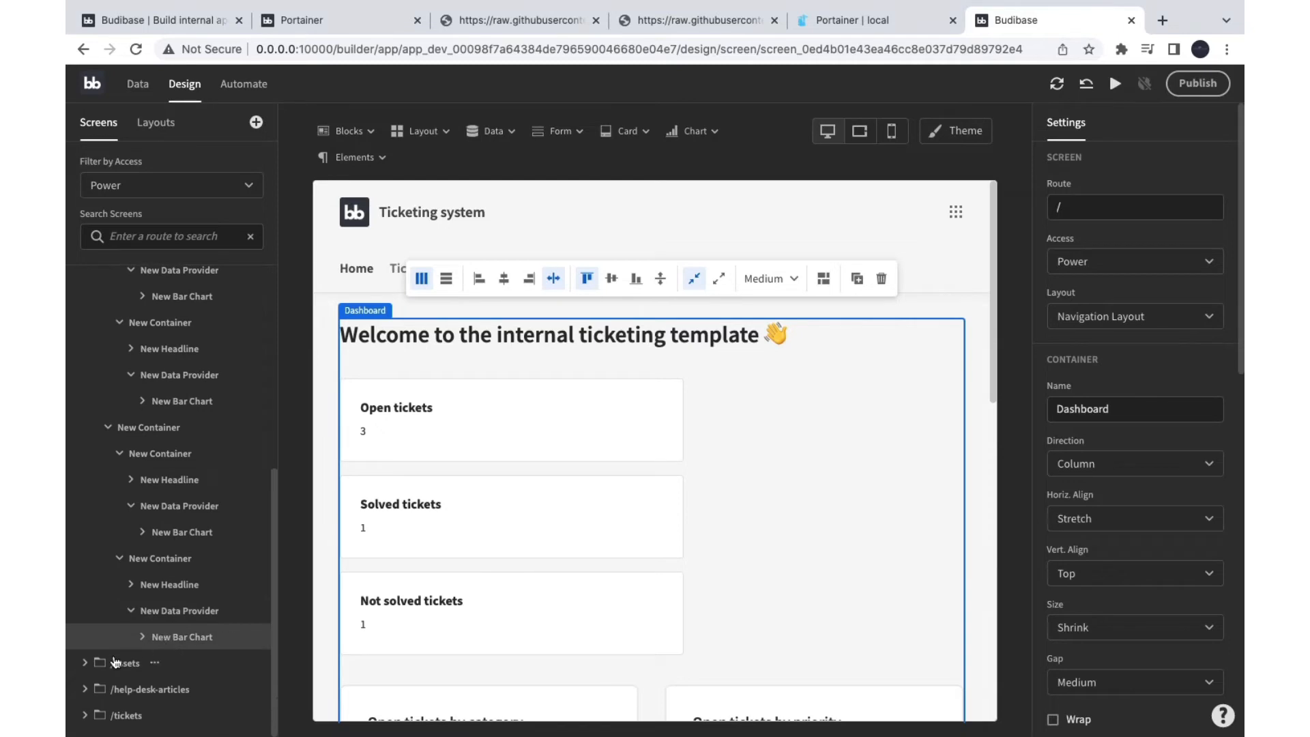
{"action": "scroll", "coordinate": [140, 471], "scroll_direction": "up", "scroll_amount": 7}
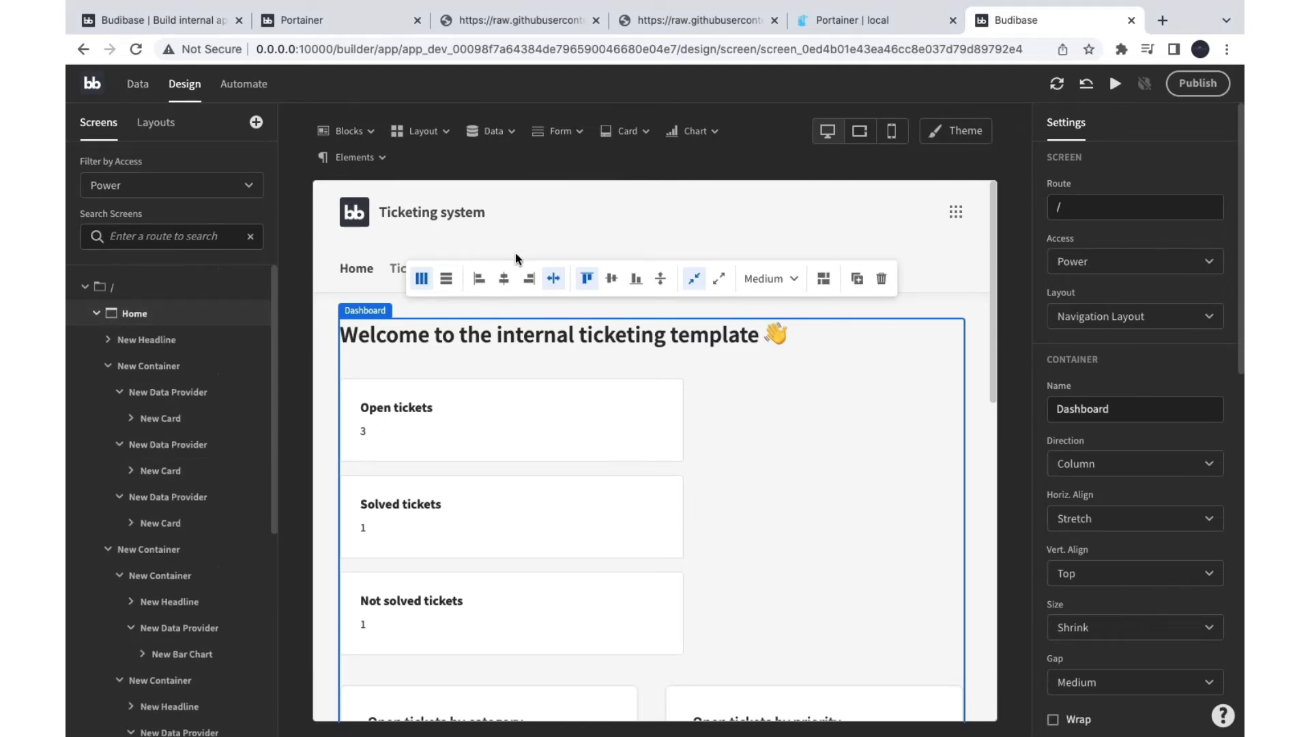
{"action": "left_click", "coordinate": [363, 133]}
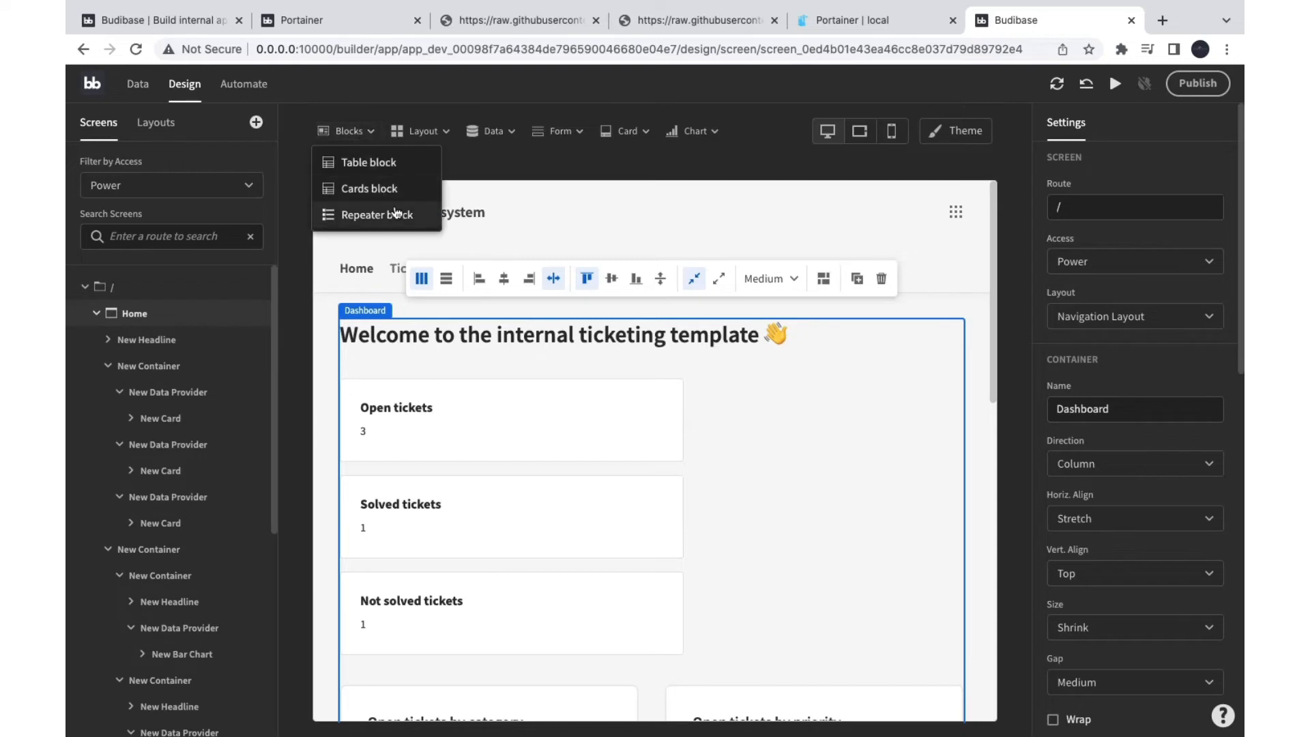
{"action": "left_click", "coordinate": [427, 133]}
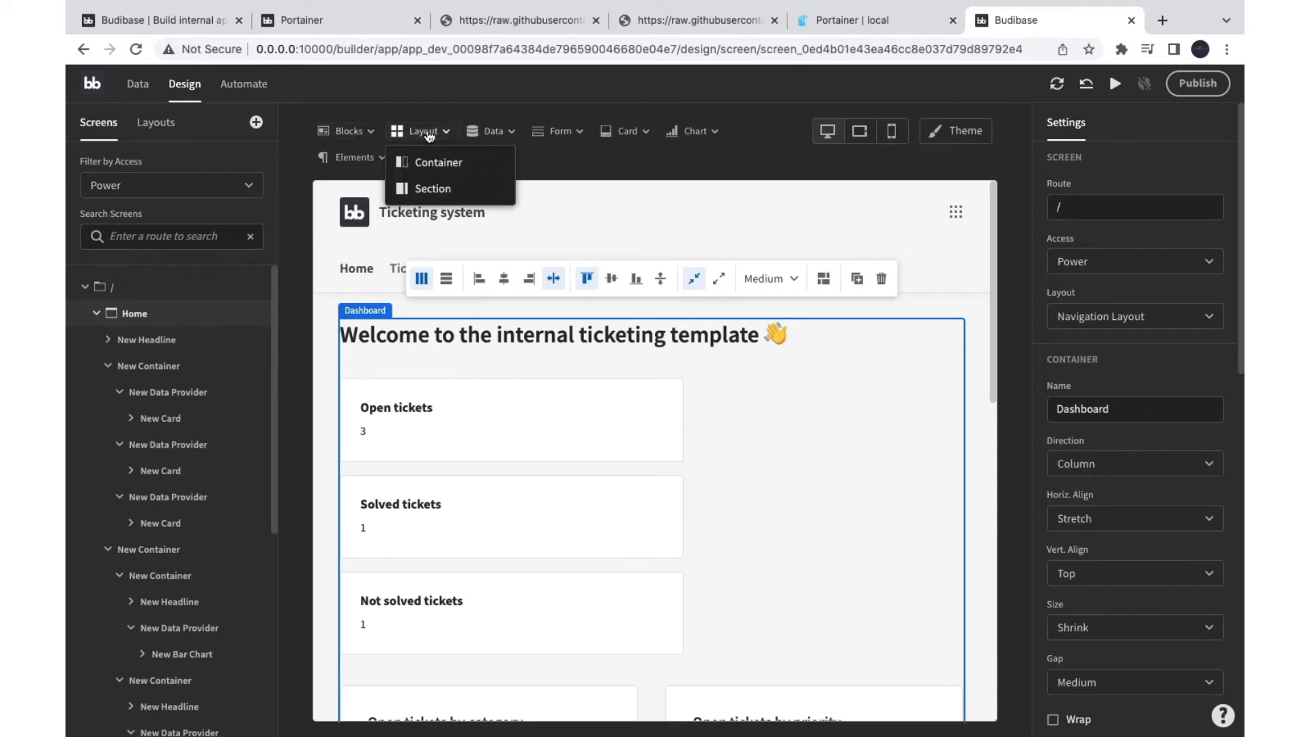
{"action": "left_click", "coordinate": [492, 131]}
{"action": "left_click", "coordinate": [558, 131]}
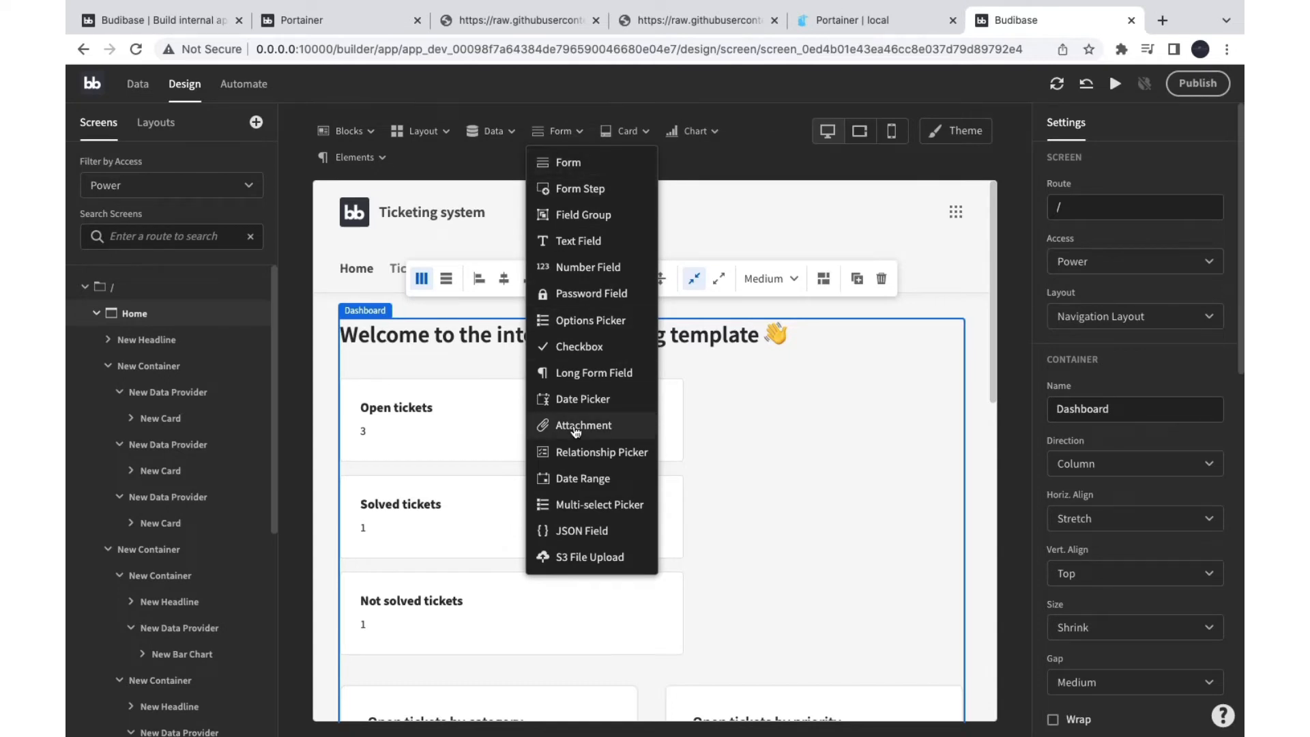
{"action": "left_click", "coordinate": [645, 133]}
{"action": "left_click", "coordinate": [673, 134]}
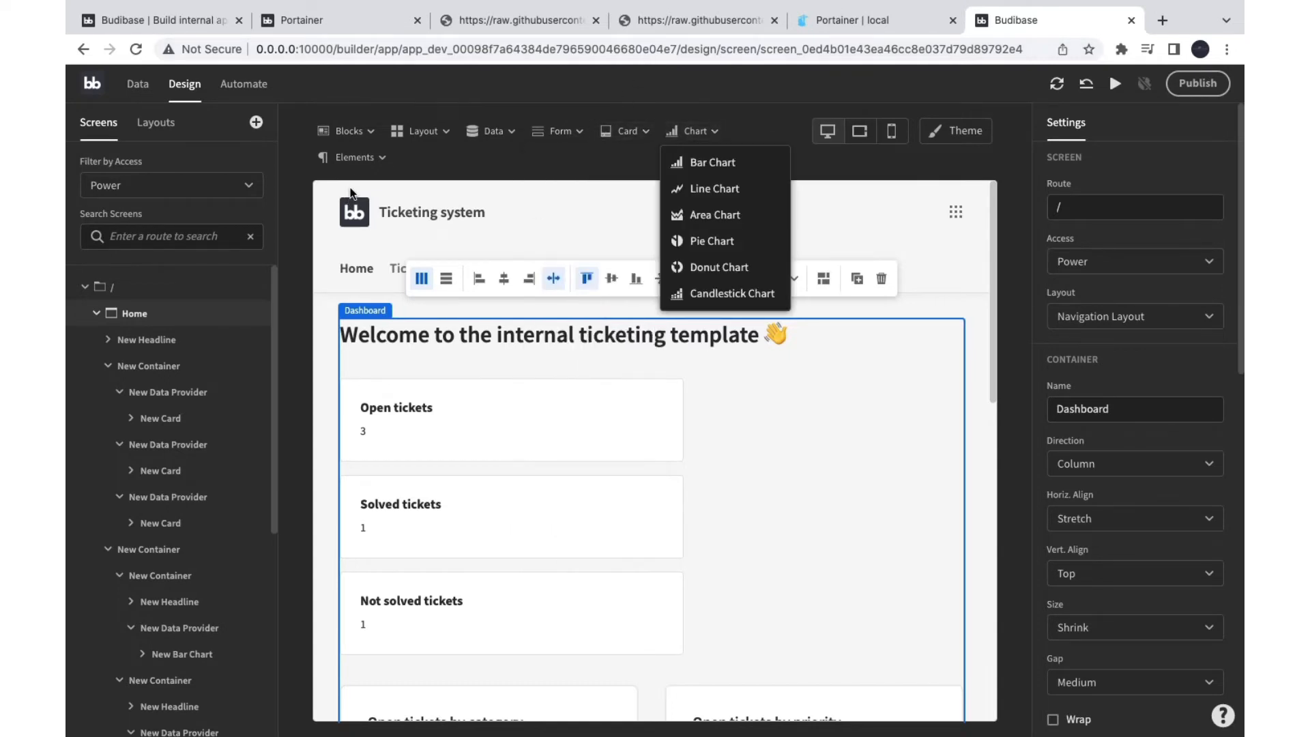
{"action": "left_click", "coordinate": [351, 157]}
{"action": "left_click", "coordinate": [571, 176]}
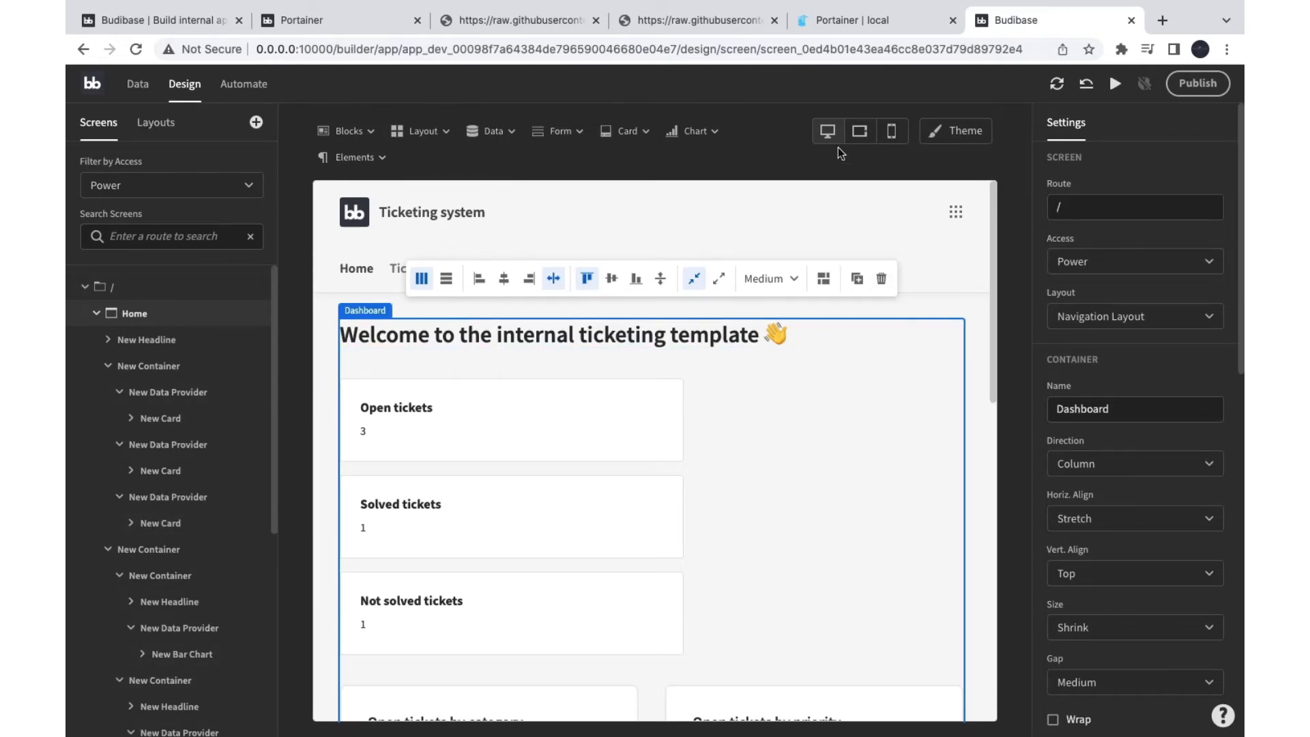
{"action": "left_click", "coordinate": [891, 136]}
{"action": "scroll", "coordinate": [694, 524], "scroll_direction": "down", "scroll_amount": 15}
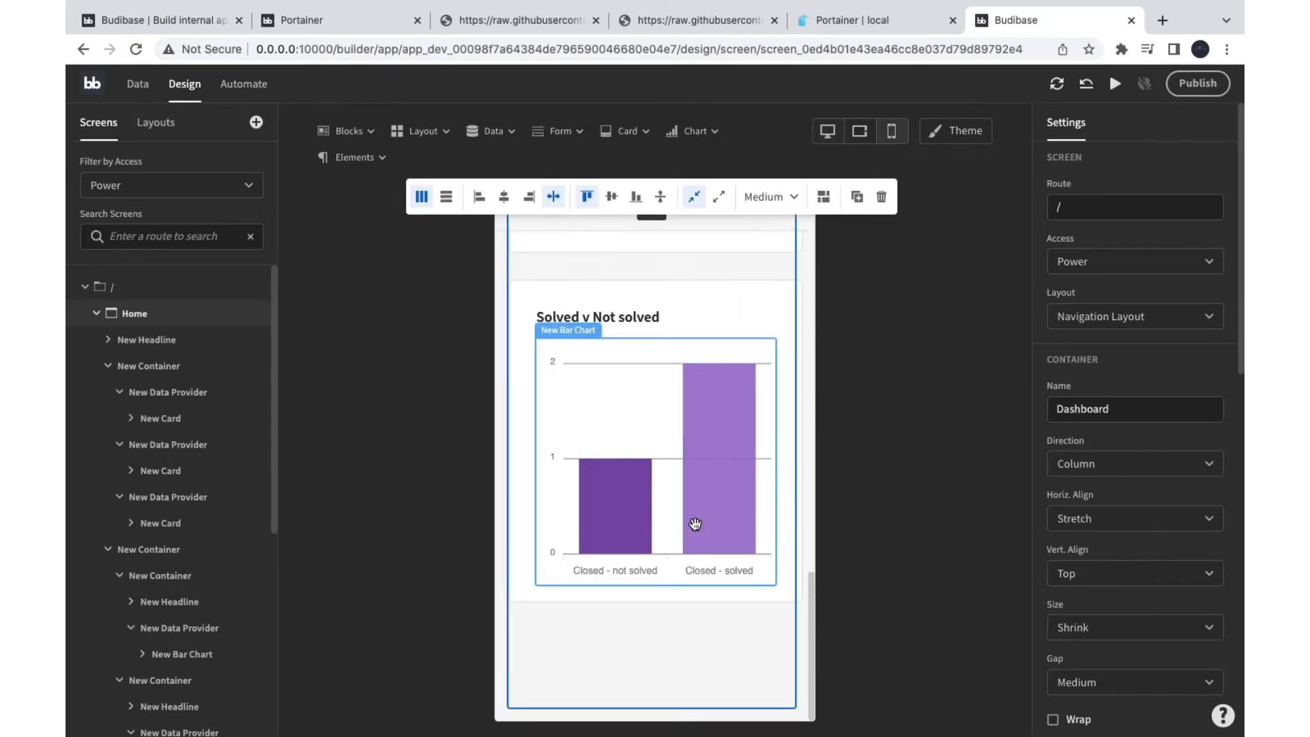
{"action": "scroll", "coordinate": [694, 524], "scroll_direction": "up", "scroll_amount": 15}
{"action": "left_click", "coordinate": [860, 133]}
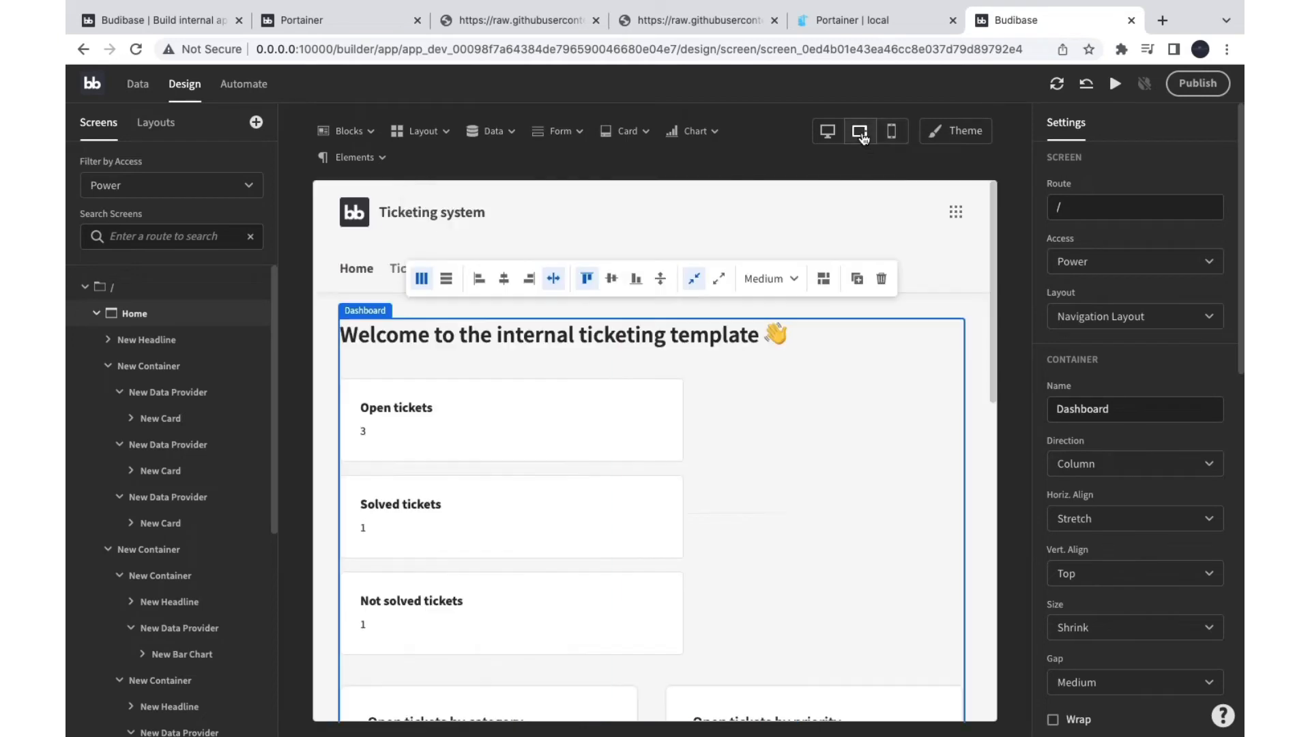
{"action": "scroll", "coordinate": [749, 424], "scroll_direction": "down", "scroll_amount": 5}
{"action": "scroll", "coordinate": [748, 424], "scroll_direction": "down", "scroll_amount": 5}
{"action": "scroll", "coordinate": [746, 409], "scroll_direction": "up", "scroll_amount": 15}
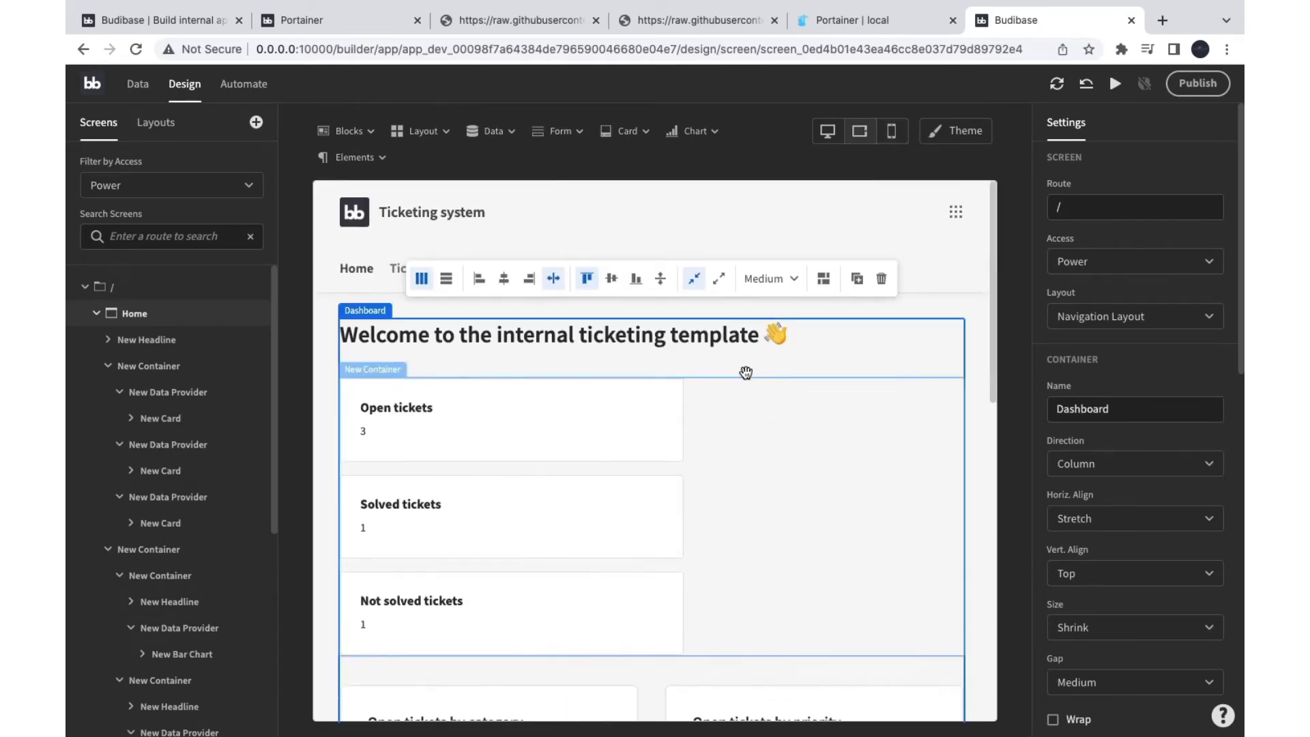
{"action": "scroll", "coordinate": [606, 475], "scroll_direction": "down", "scroll_amount": 5}
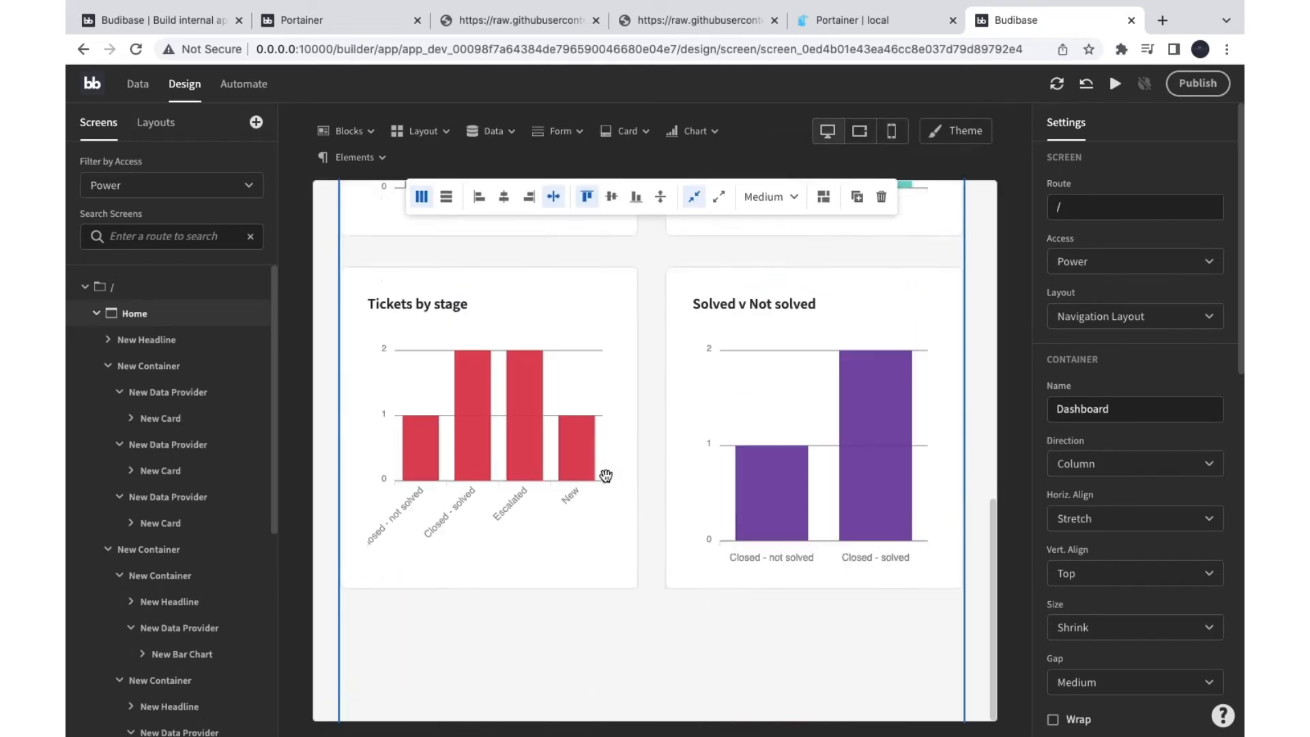
{"action": "scroll", "coordinate": [606, 476], "scroll_direction": "up", "scroll_amount": 10}
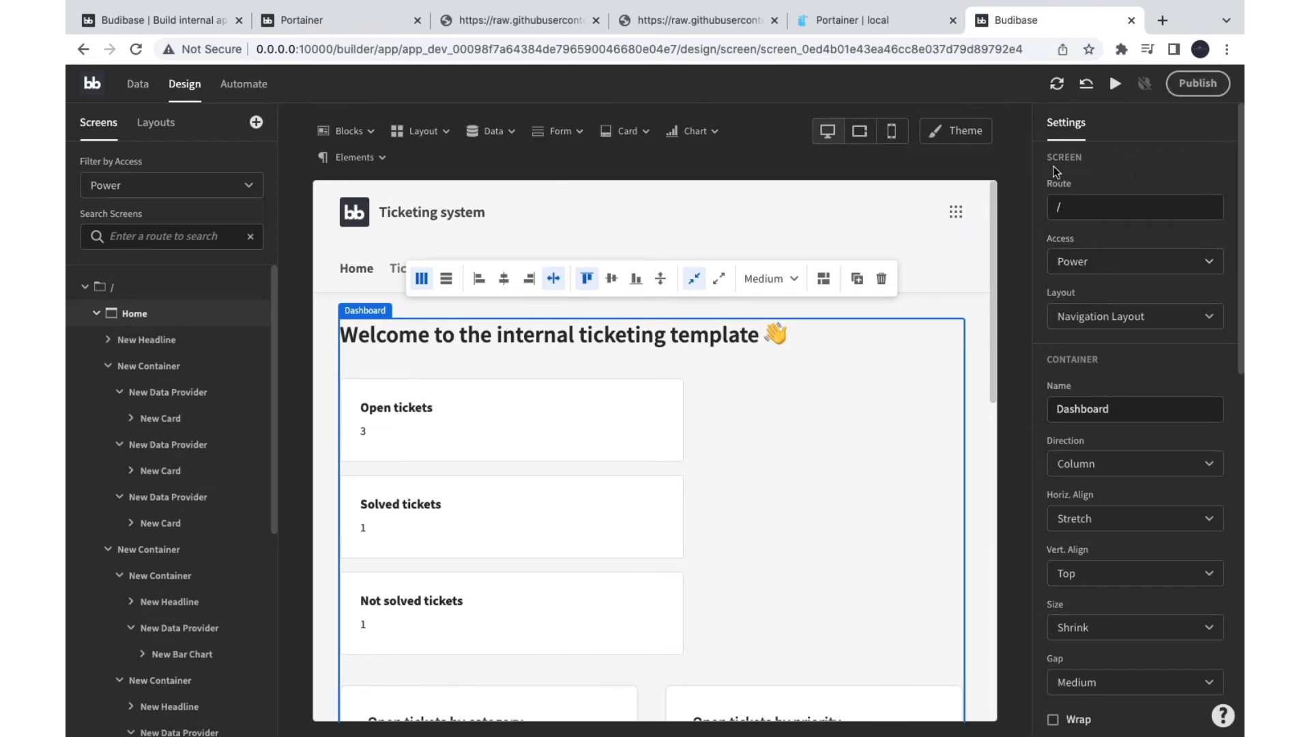
{"action": "scroll", "coordinate": [1104, 298], "scroll_direction": "down", "scroll_amount": 1}
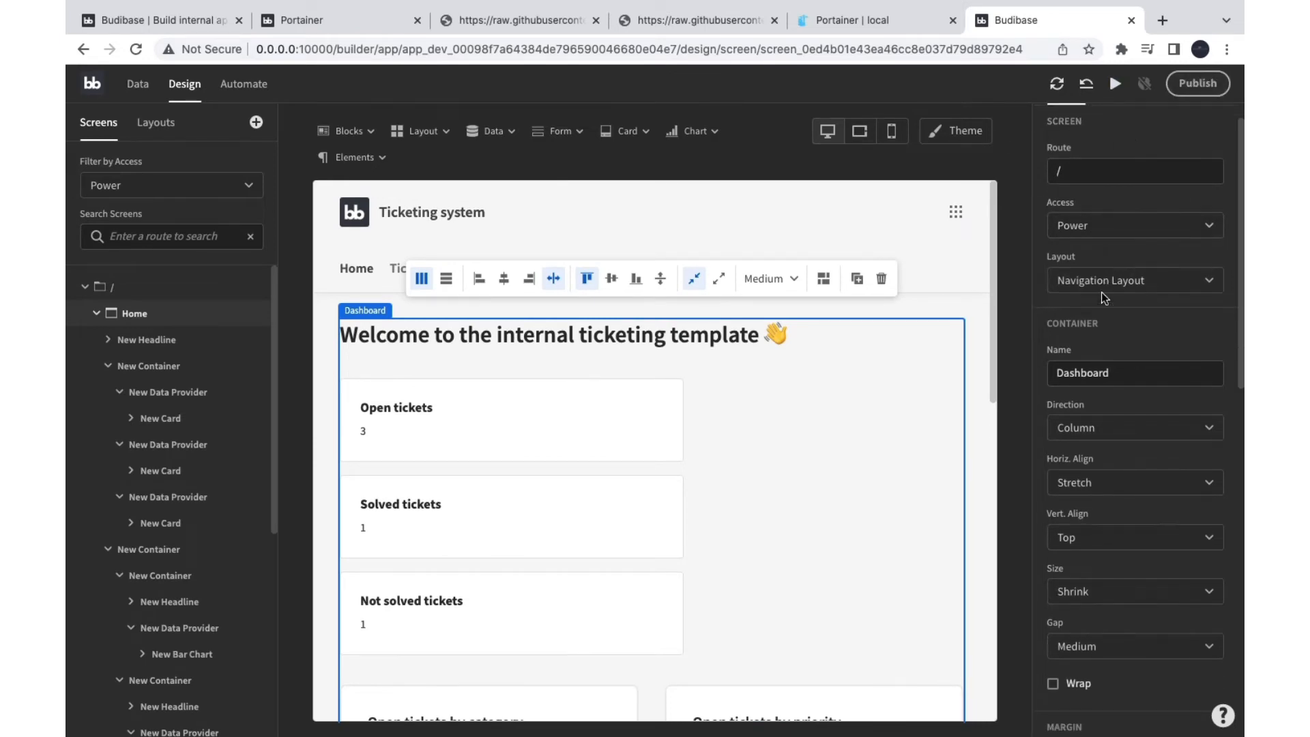
{"action": "scroll", "coordinate": [1085, 230], "scroll_direction": "up", "scroll_amount": 1}
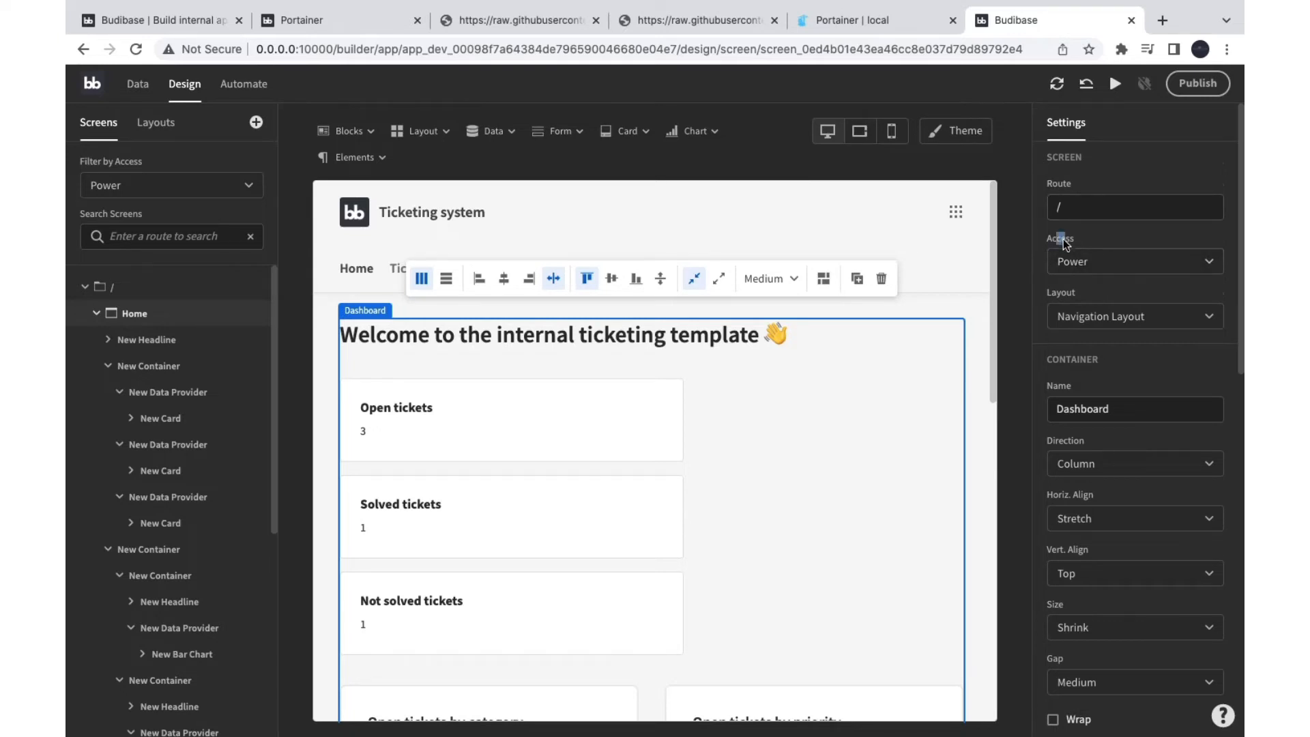
{"action": "scroll", "coordinate": [1065, 244], "scroll_direction": "down", "scroll_amount": 2}
{"action": "left_click", "coordinate": [1086, 239]}
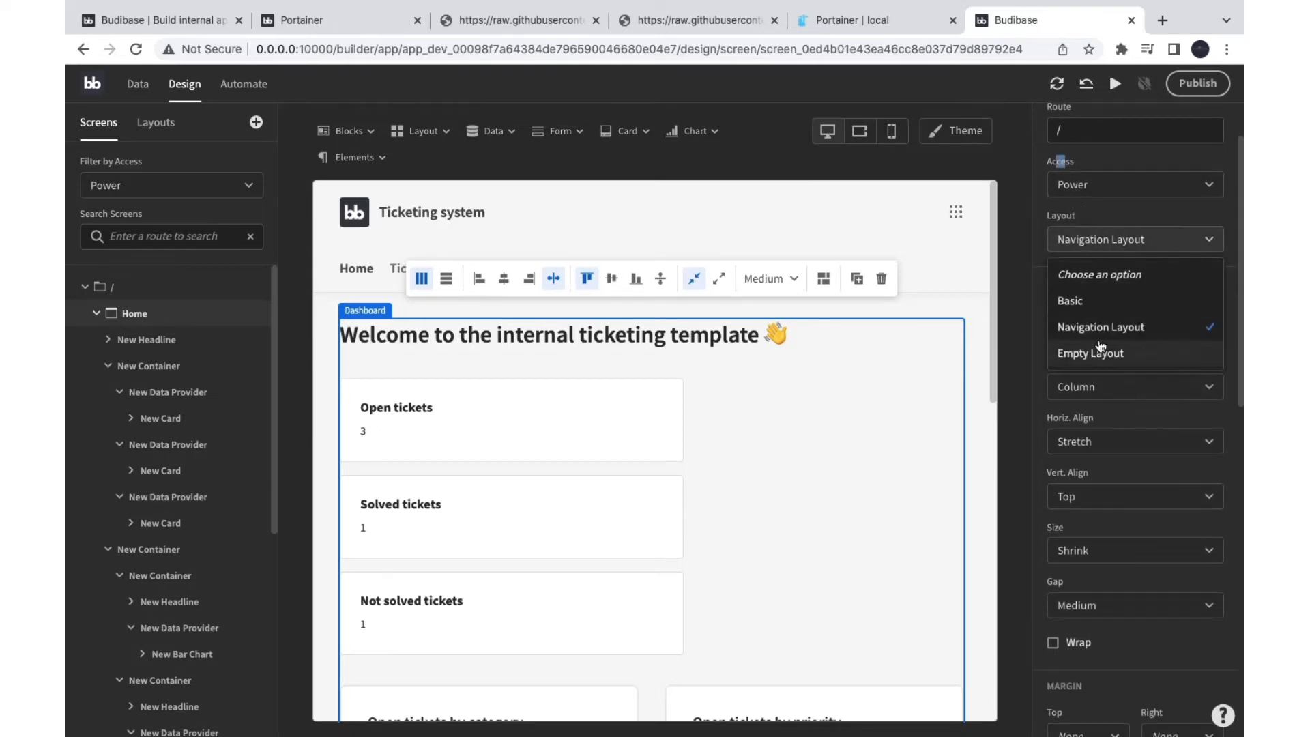
{"action": "left_click", "coordinate": [1088, 214]}
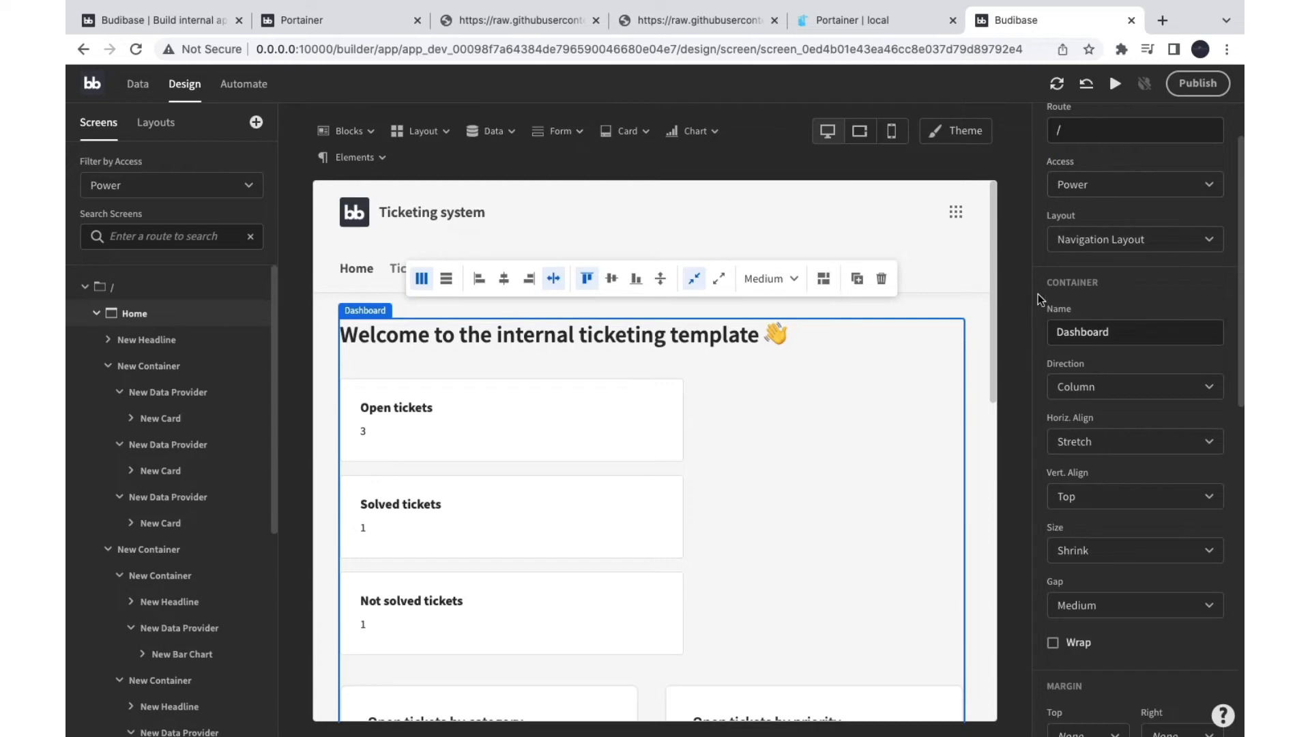
{"action": "scroll", "coordinate": [1074, 333], "scroll_direction": "down", "scroll_amount": 4}
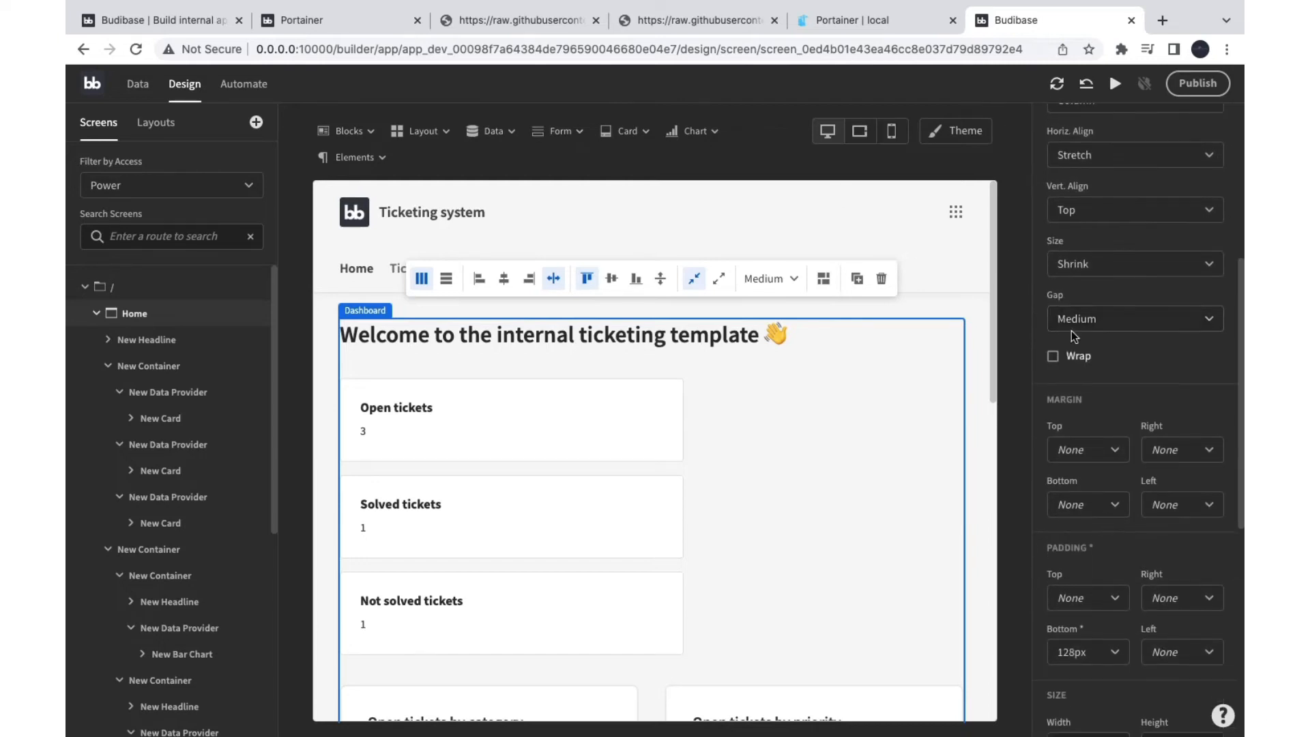
{"action": "scroll", "coordinate": [1071, 336], "scroll_direction": "up", "scroll_amount": 3}
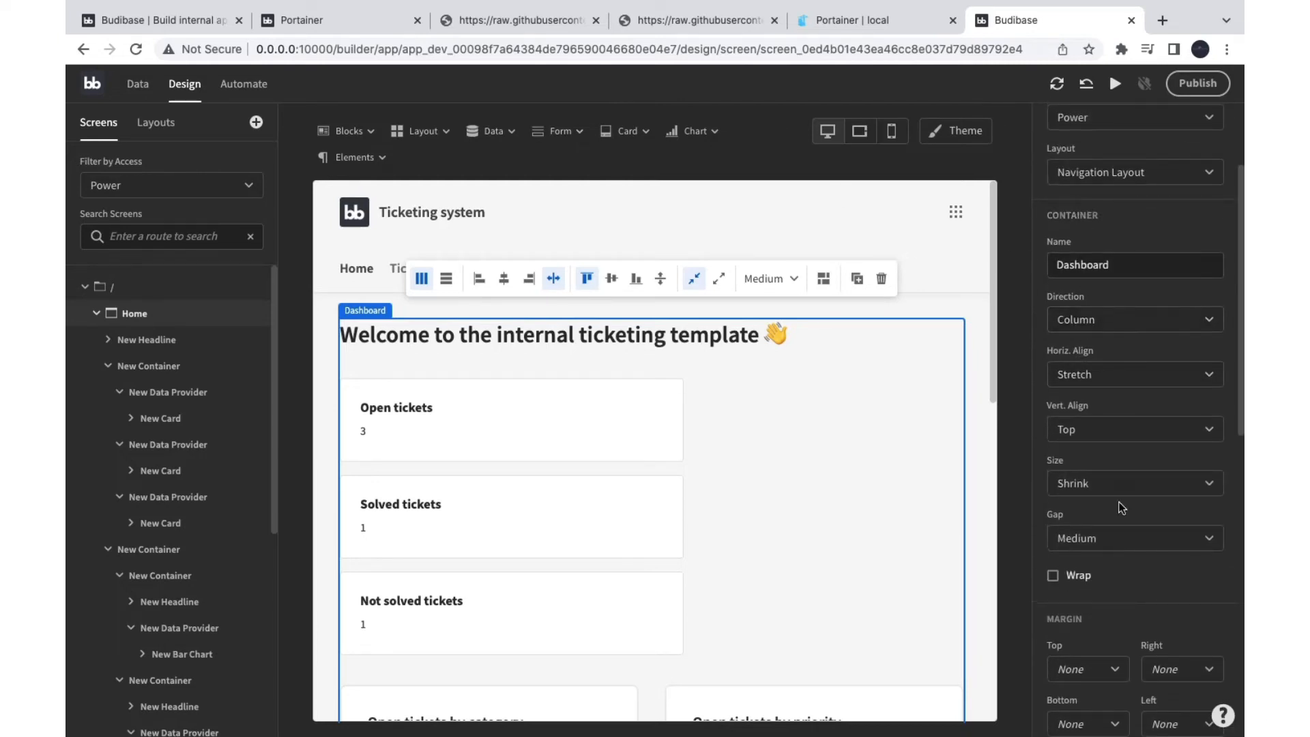
{"action": "scroll", "coordinate": [1120, 508], "scroll_direction": "down", "scroll_amount": 8}
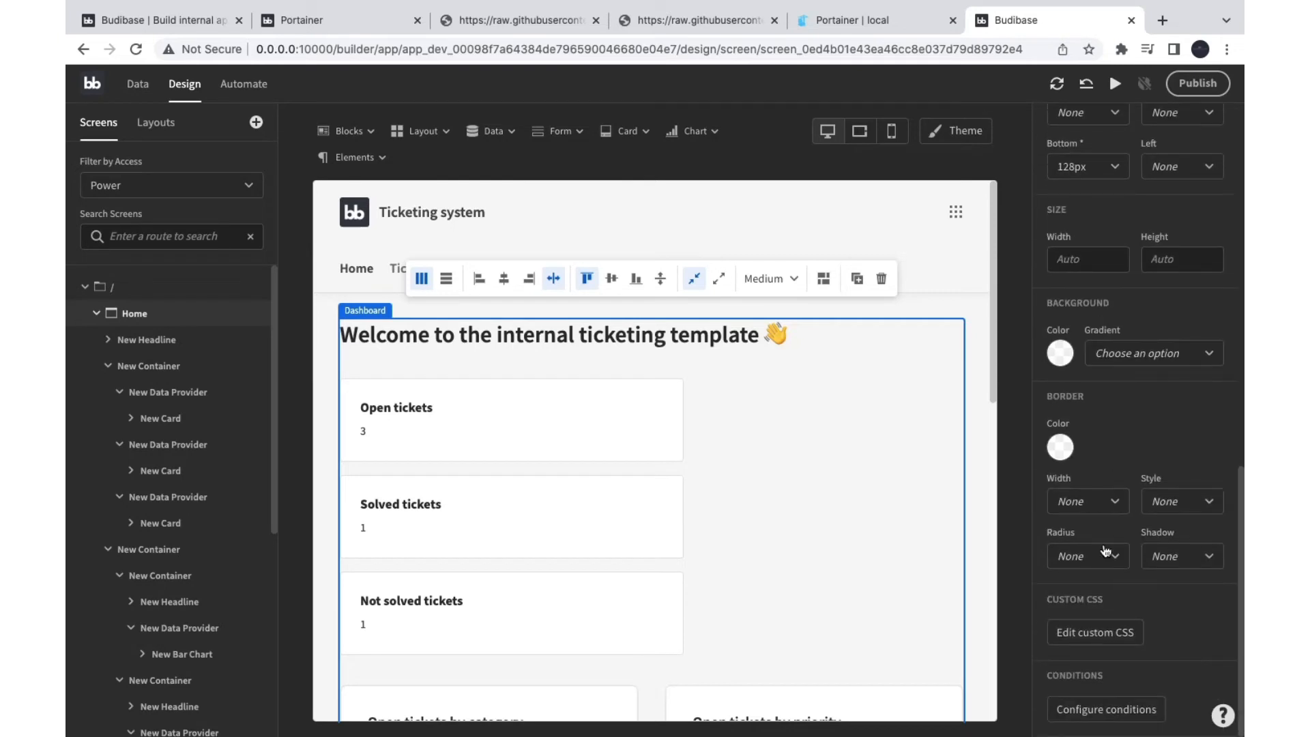
{"action": "mouse_move", "coordinate": [1142, 727]}
{"action": "left_click_drag", "start_coordinate": [1142, 721], "coordinate": [1160, 666]}
{"action": "left_click", "coordinate": [1116, 711]}
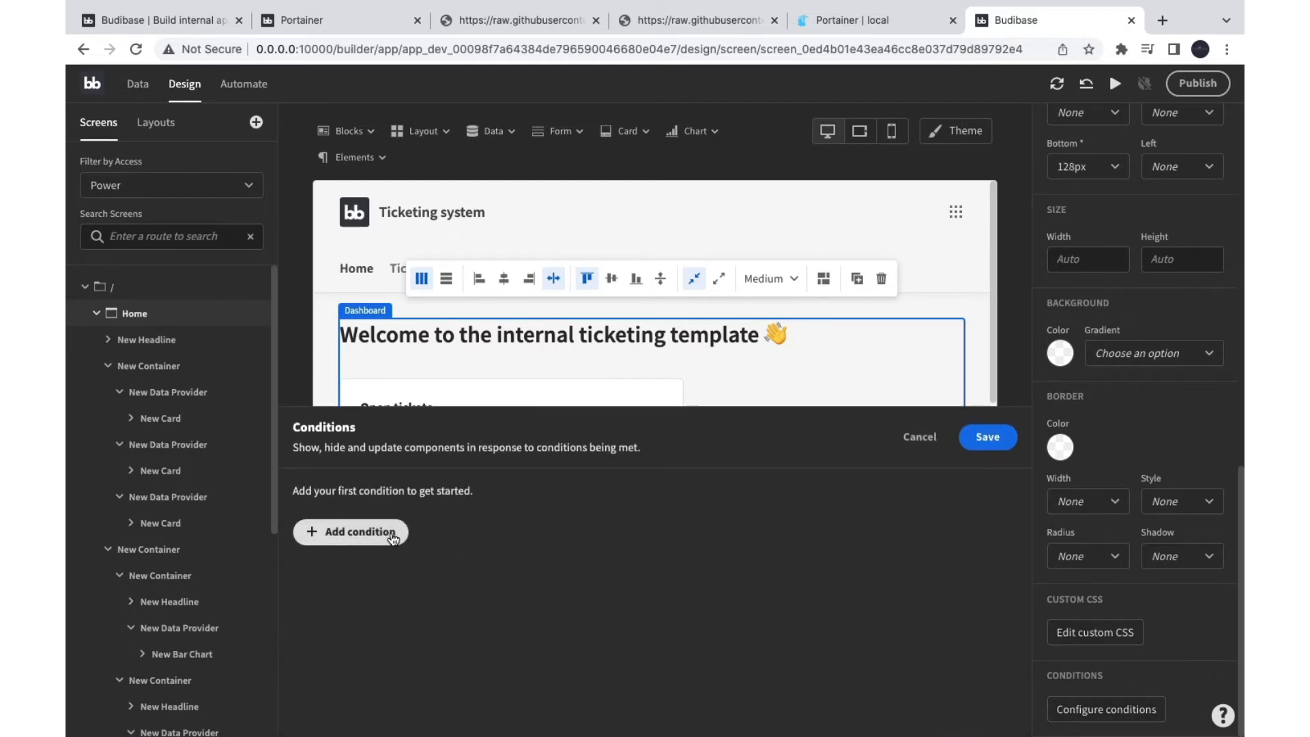
{"action": "left_click", "coordinate": [351, 531]}
{"action": "left_click", "coordinate": [379, 498]}
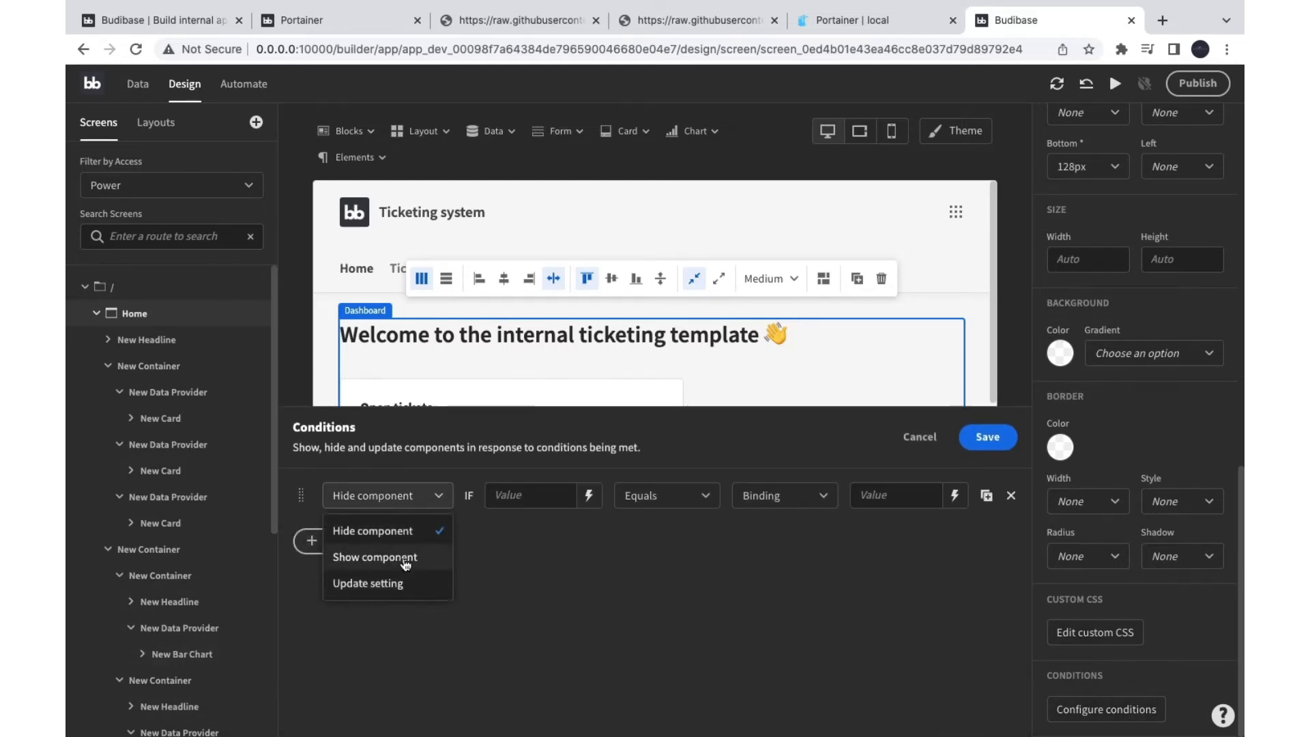
{"action": "left_click", "coordinate": [573, 555]}
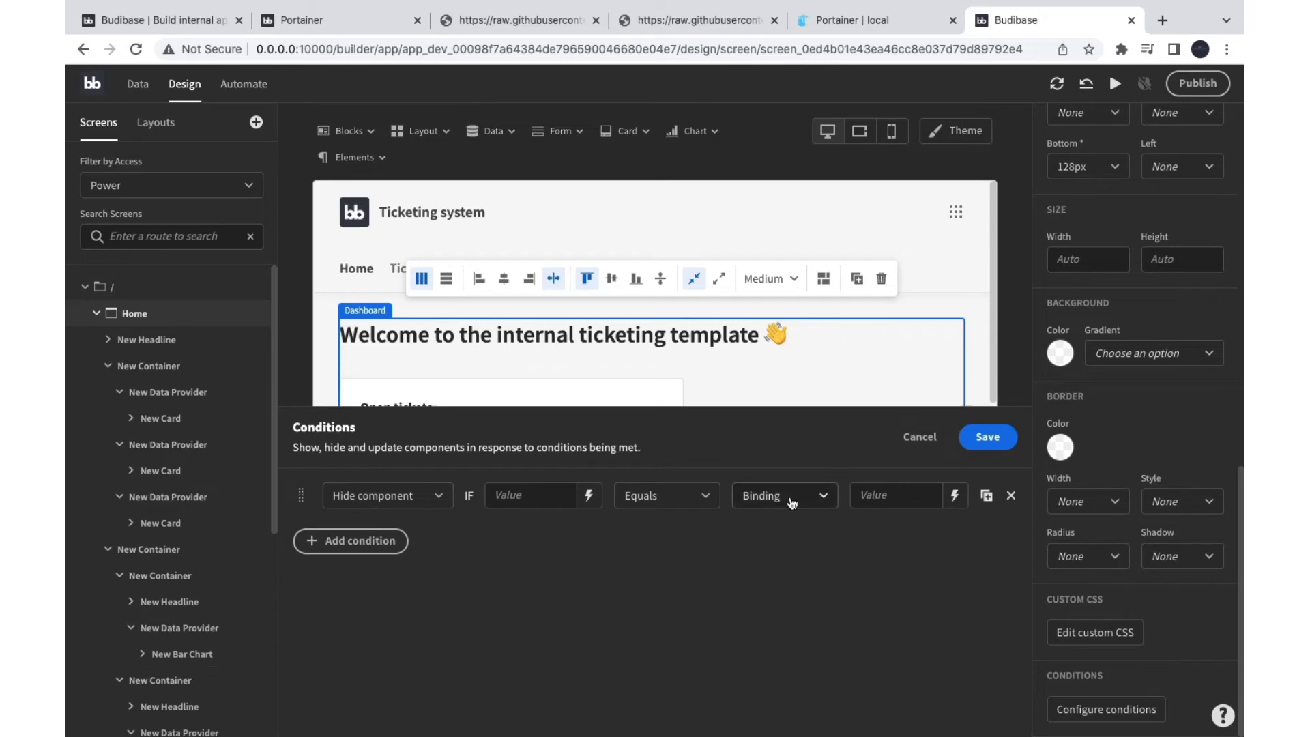
{"action": "left_click", "coordinate": [918, 437]}
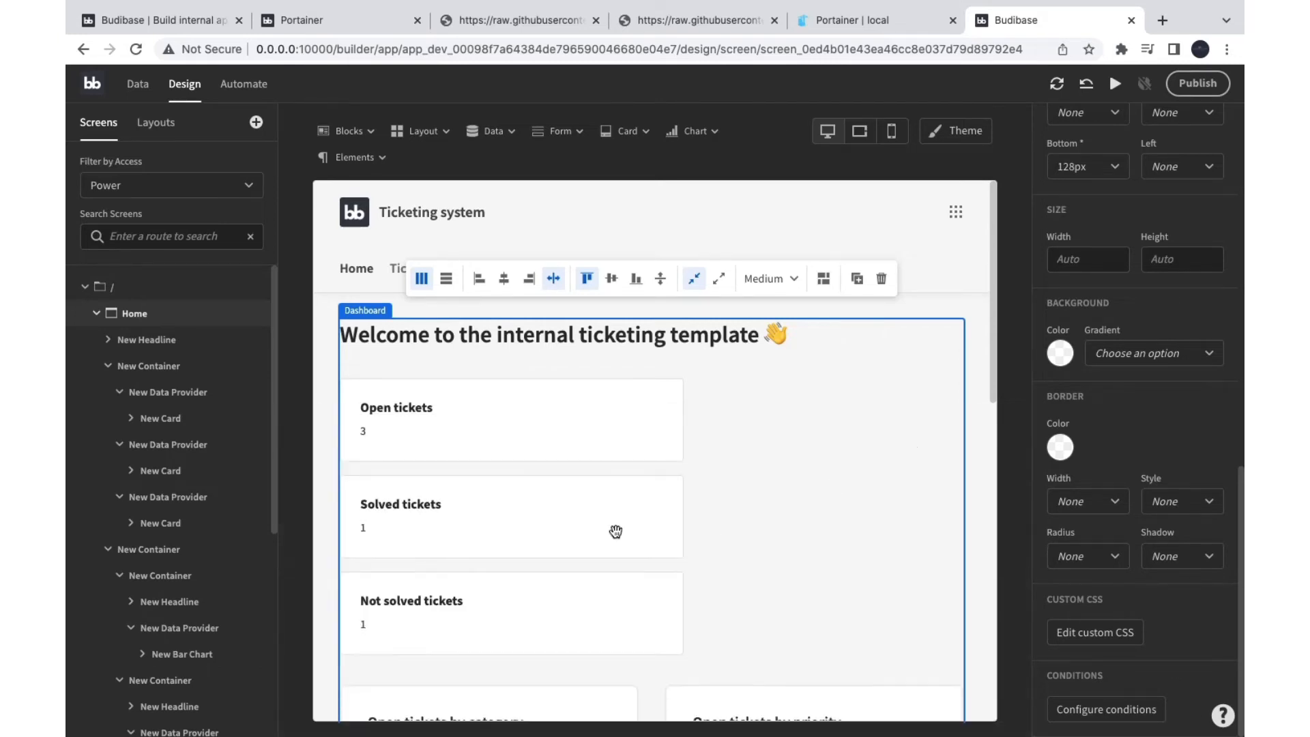
Step: In Layouts, inspect the Navigation Layout and Empty Layout and their screen slots
{"action": "left_click", "coordinate": [156, 123]}
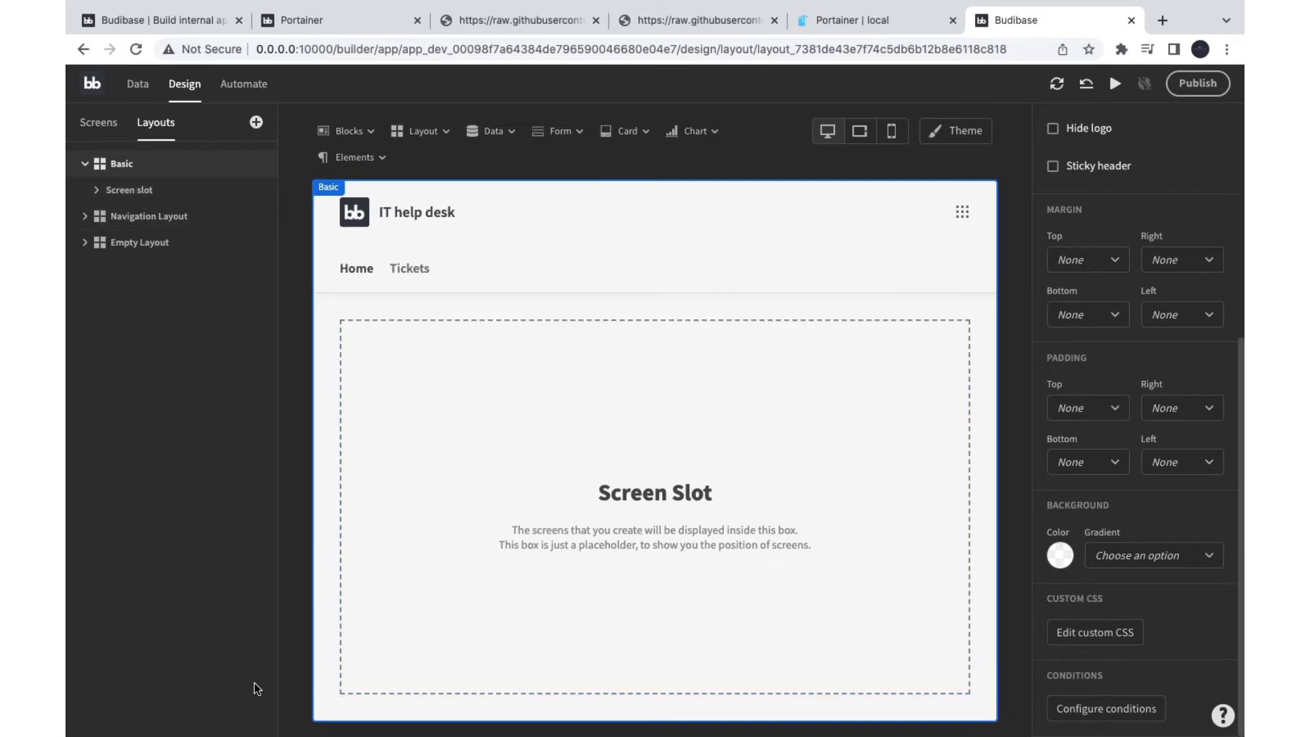
{"action": "left_click", "coordinate": [152, 219]}
{"action": "left_click", "coordinate": [126, 217]}
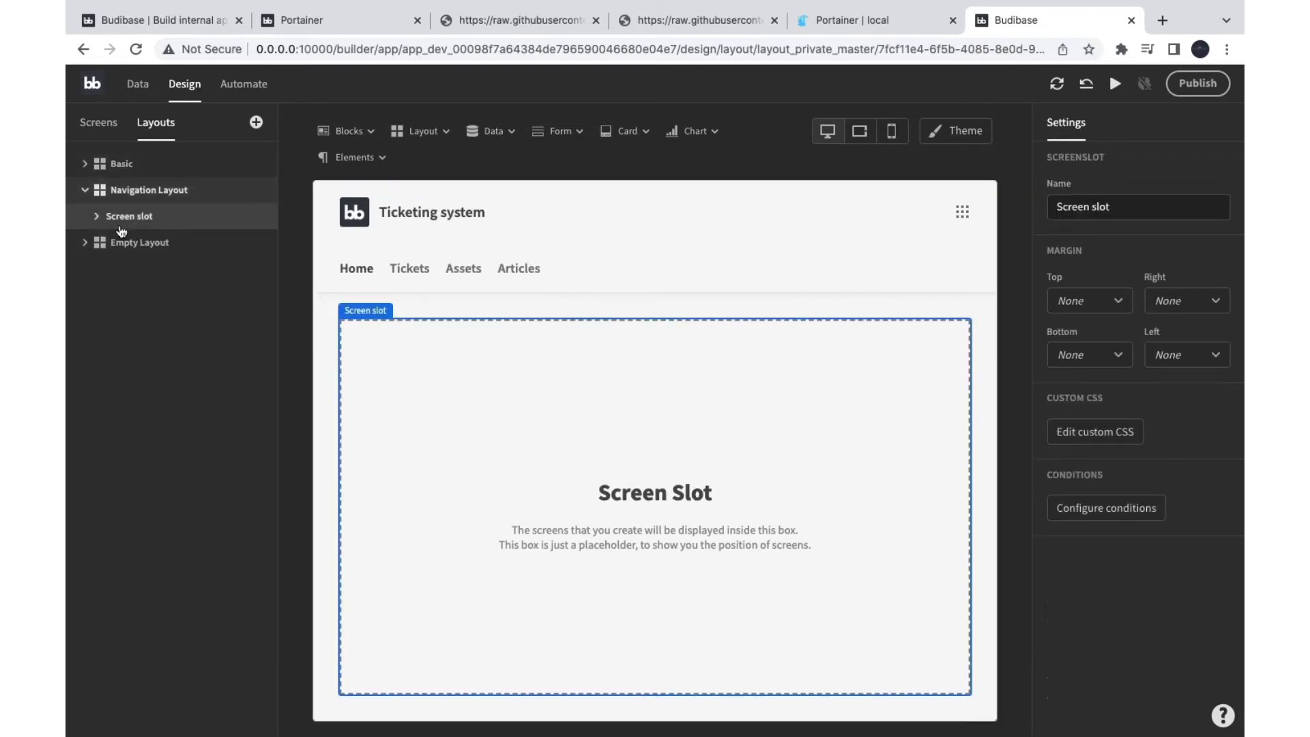
{"action": "left_click", "coordinate": [120, 242]}
{"action": "left_click", "coordinate": [118, 244]}
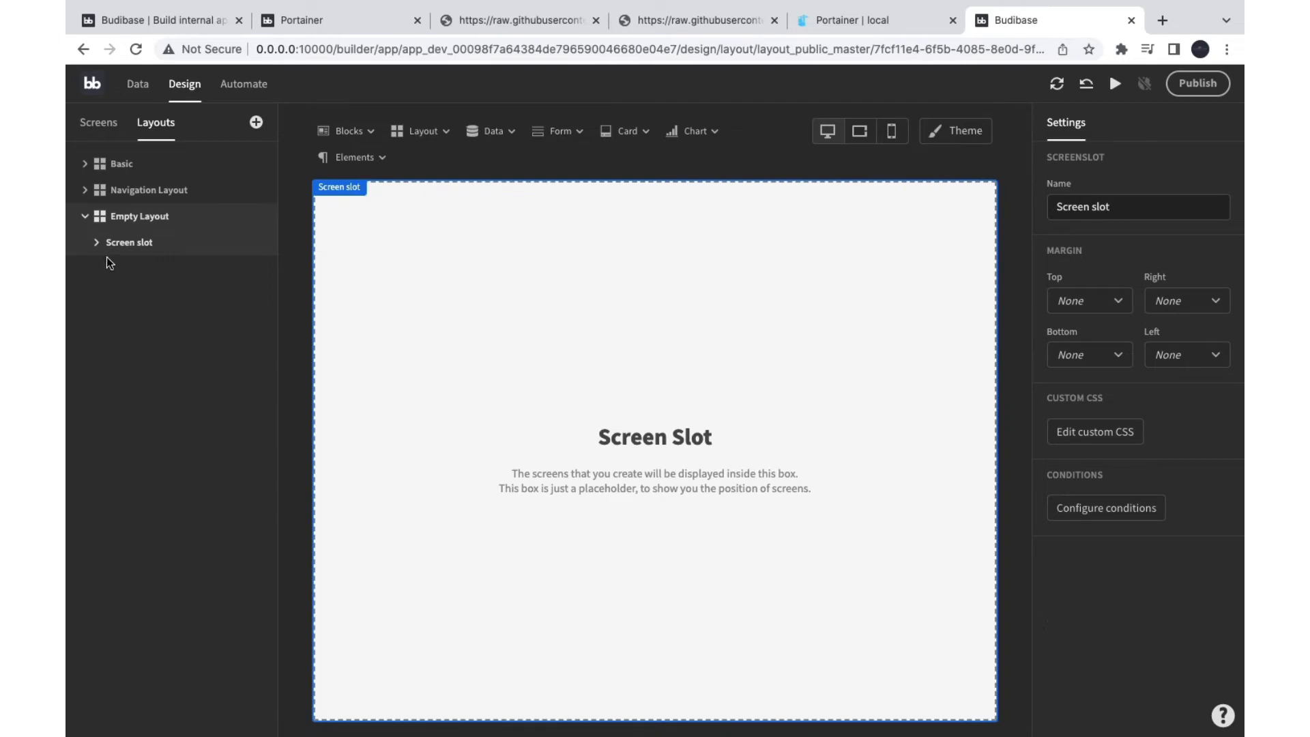
{"action": "left_click", "coordinate": [133, 191]}
{"action": "left_click", "coordinate": [116, 215]}
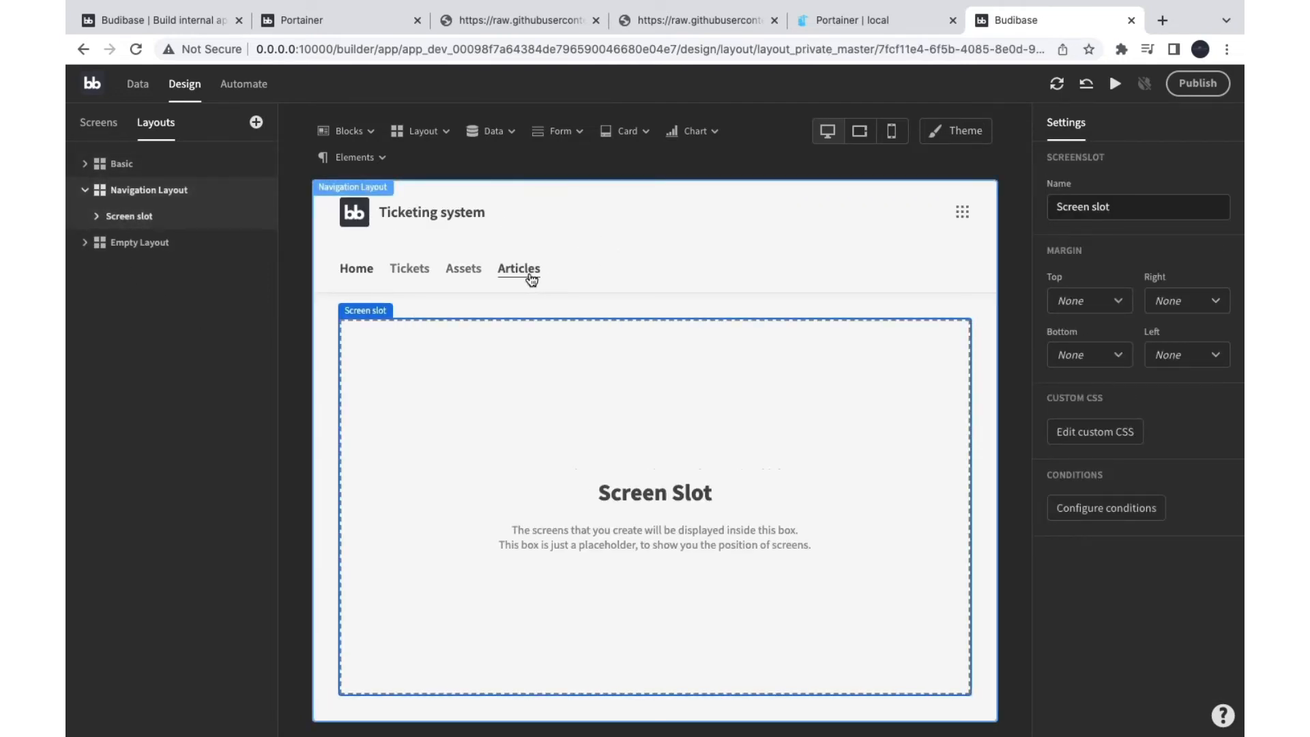
Step: Open the Basic layout and toggle Hide title and Hide logo on and back off
{"action": "left_click", "coordinate": [99, 165]}
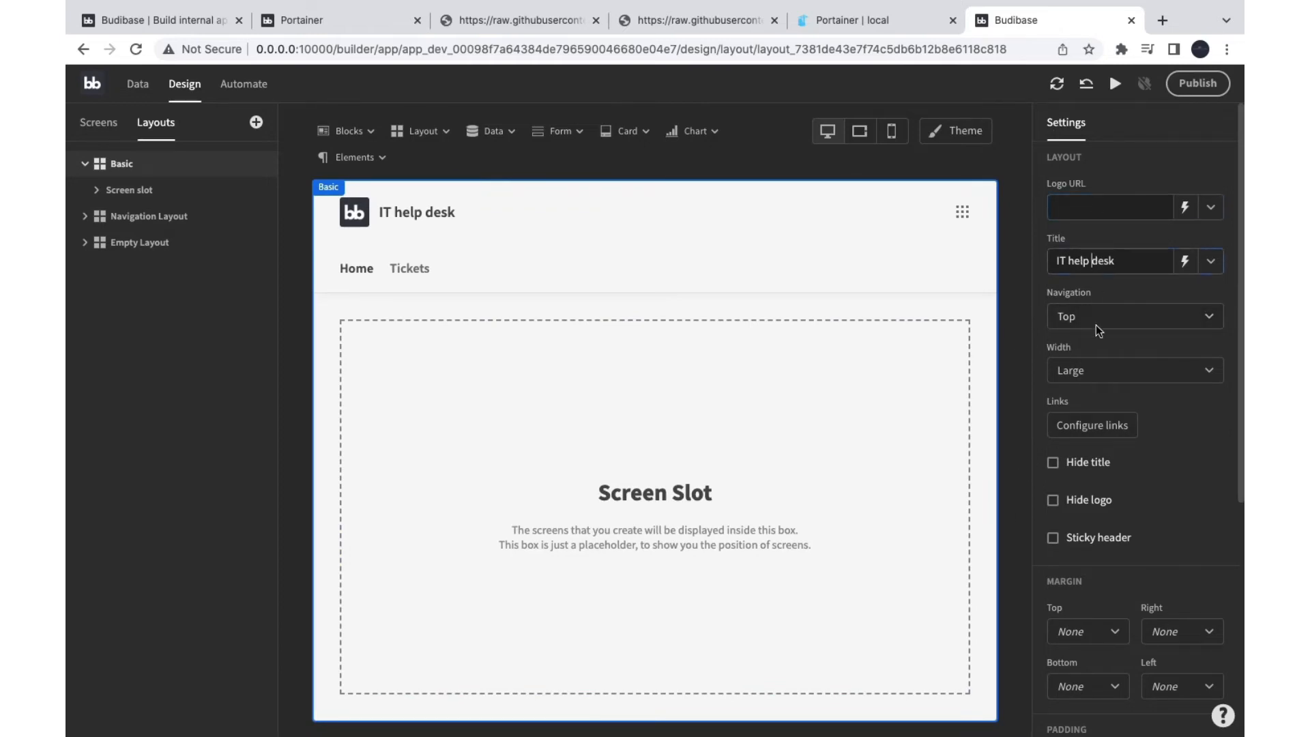
{"action": "scroll", "coordinate": [1091, 406], "scroll_direction": "down", "scroll_amount": 1}
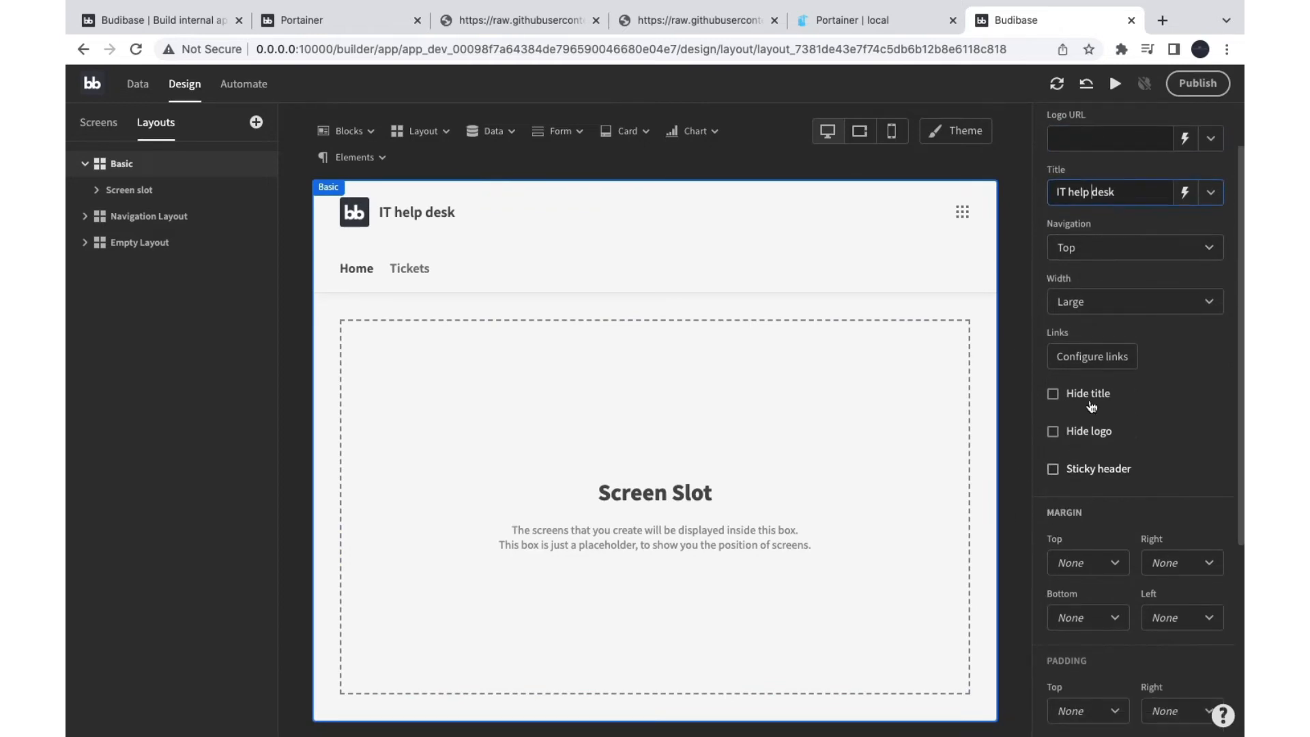
{"action": "left_click", "coordinate": [1053, 394]}
{"action": "left_click", "coordinate": [1052, 394]}
{"action": "left_click", "coordinate": [1053, 432]}
{"action": "left_click", "coordinate": [1053, 431]}
{"action": "scroll", "coordinate": [1076, 555], "scroll_direction": "down", "scroll_amount": 4}
{"action": "scroll", "coordinate": [1058, 555], "scroll_direction": "up", "scroll_amount": 5}
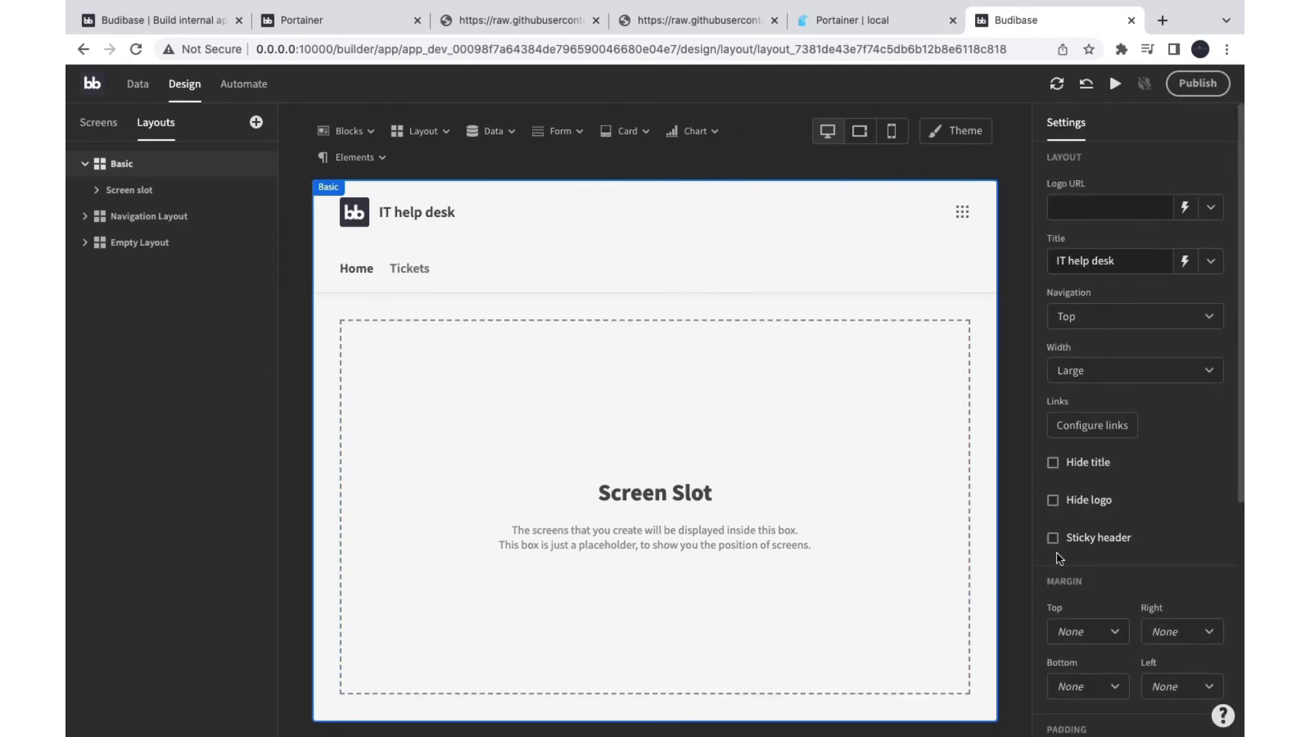
Step: In Automate, check the assign lead trigger table stays Tickets, then start a new automation
{"action": "left_click", "coordinate": [138, 84]}
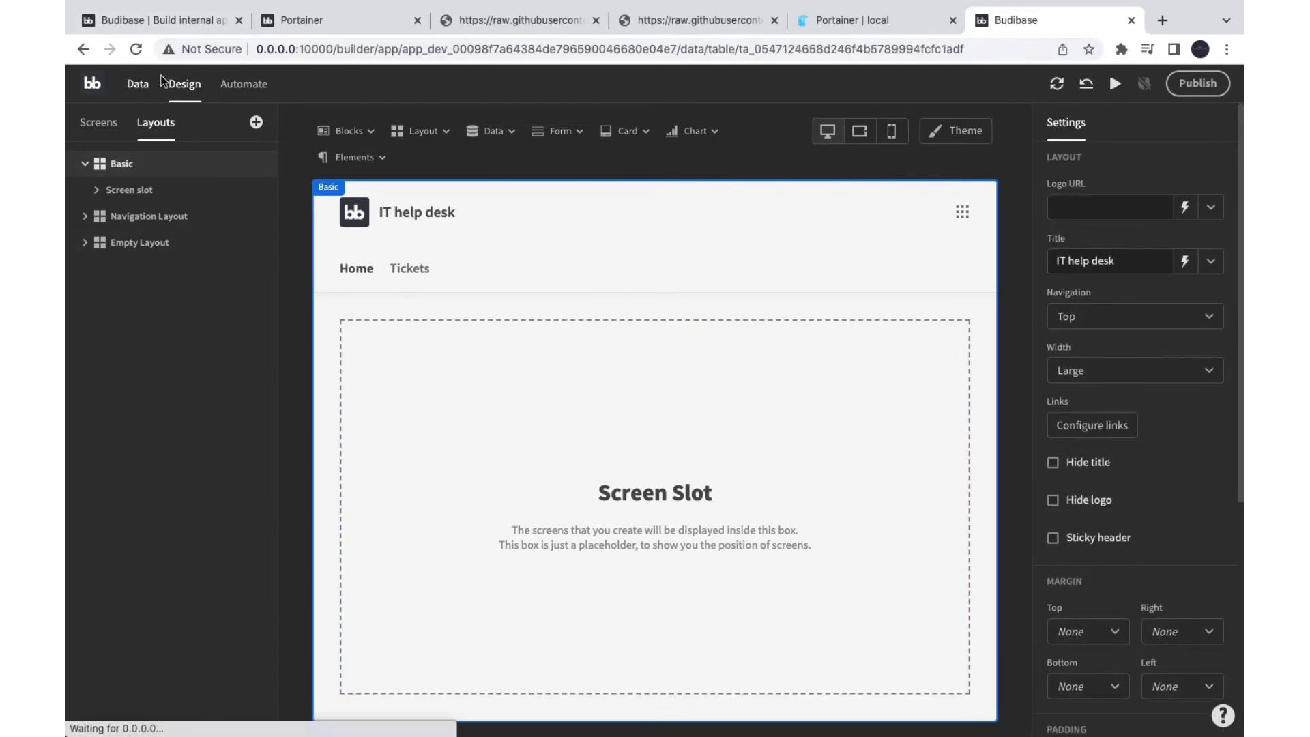
{"action": "left_click", "coordinate": [253, 85]}
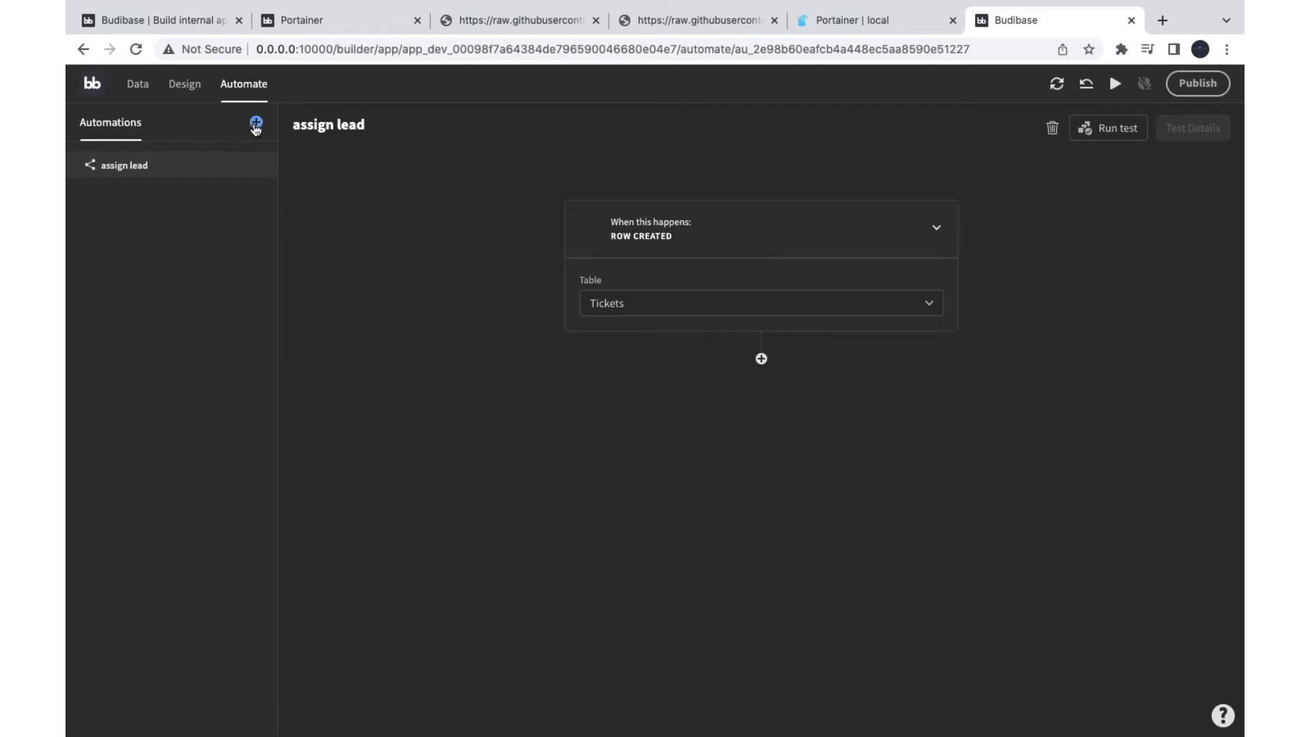
{"action": "left_click", "coordinate": [695, 303]}
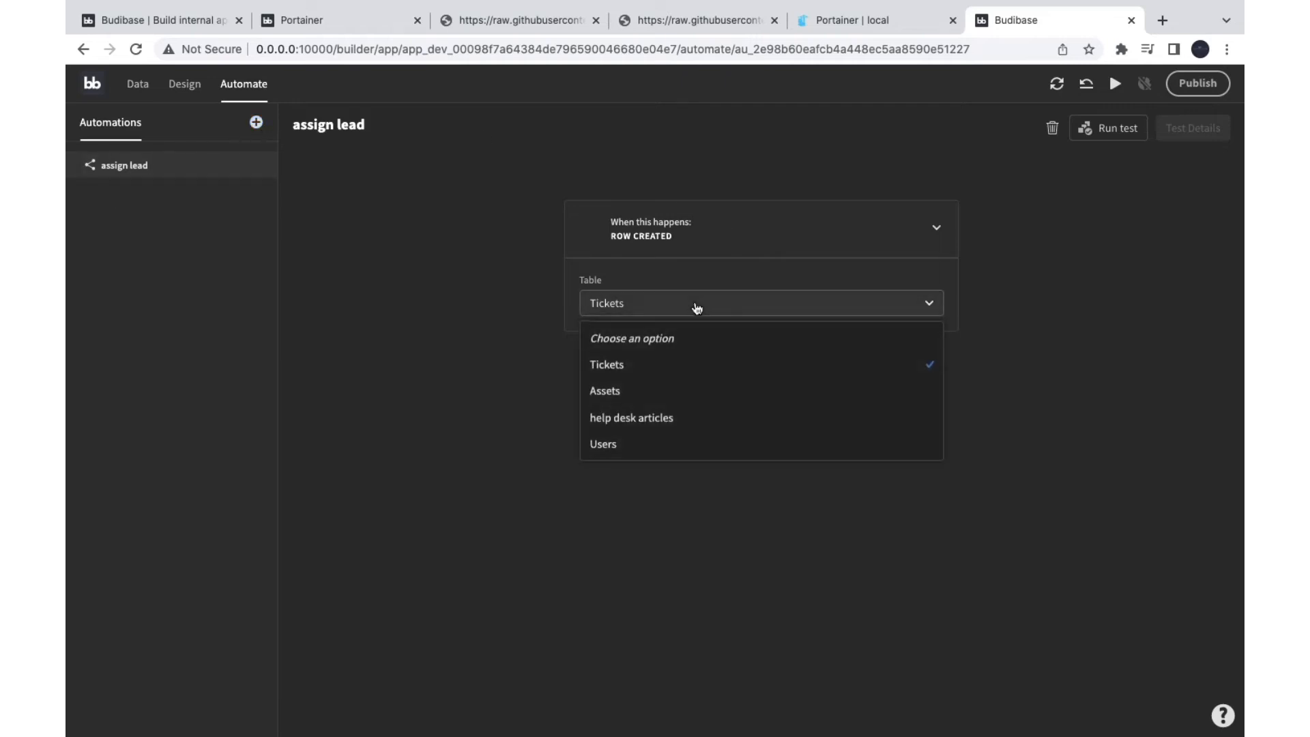
{"action": "left_click", "coordinate": [729, 274]}
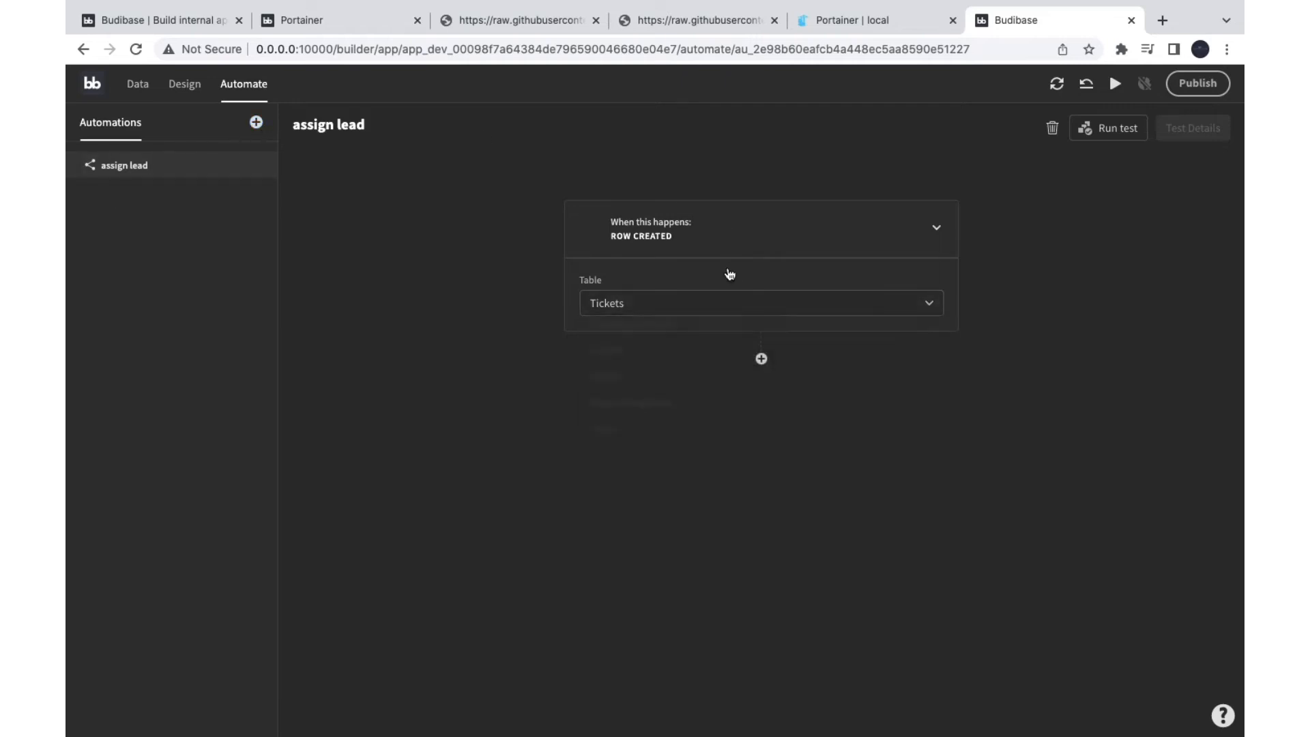
{"action": "left_click", "coordinate": [256, 122]}
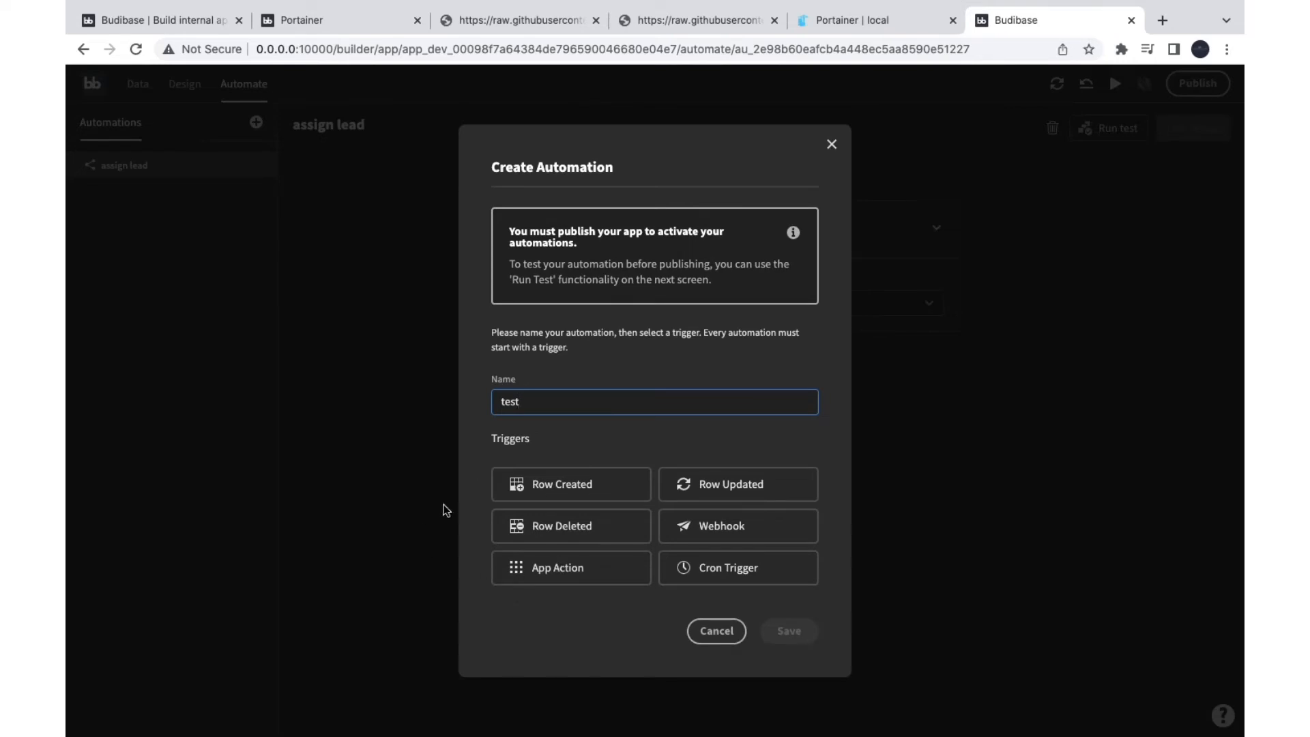
Step: Create the 'test' automation with a Row Created trigger on the Tickets table, then add a step
{"action": "left_click", "coordinate": [584, 490]}
{"action": "left_click", "coordinate": [793, 629]}
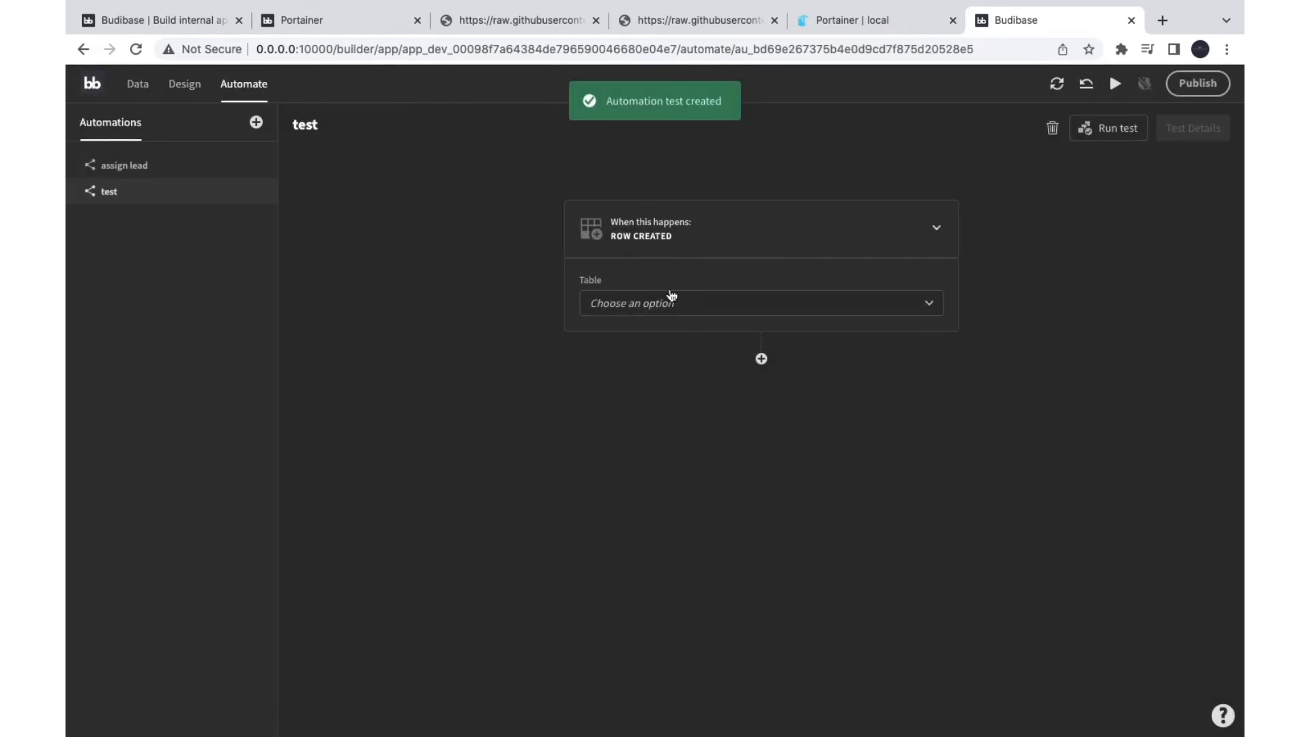
{"action": "left_click", "coordinate": [623, 305]}
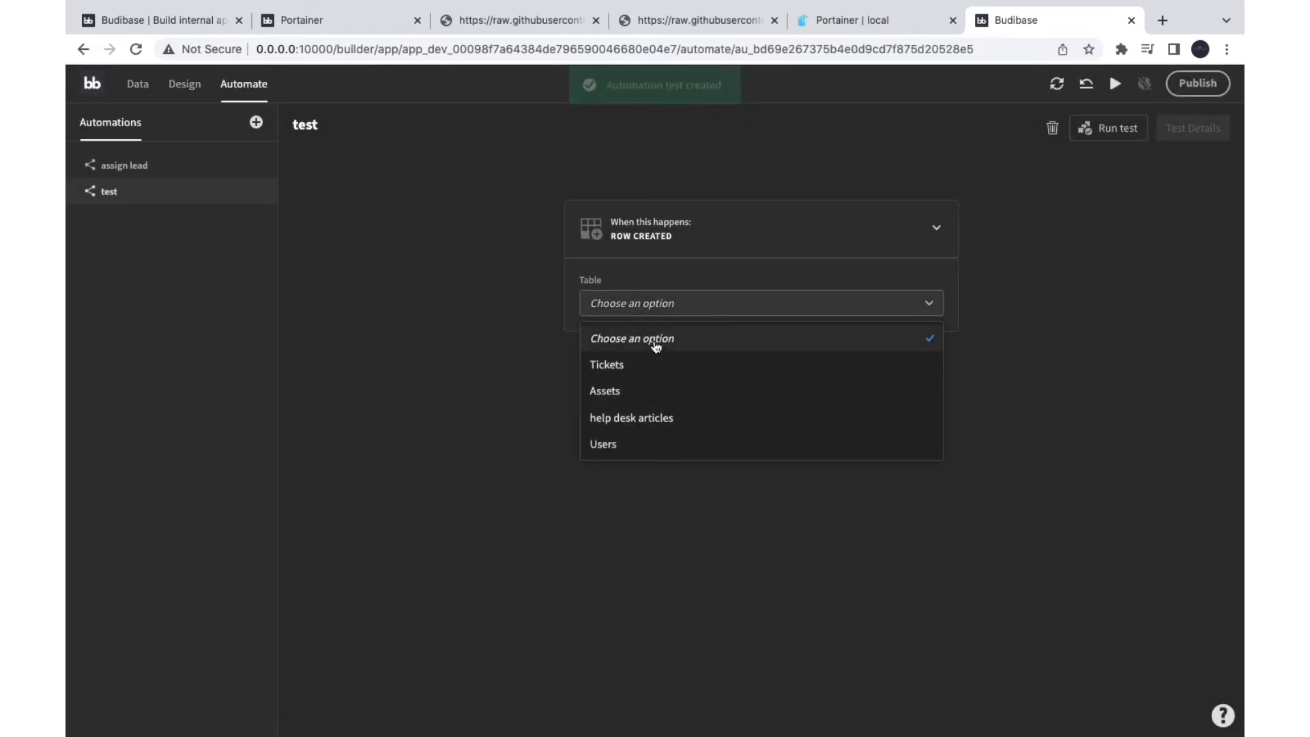
{"action": "left_click", "coordinate": [634, 369]}
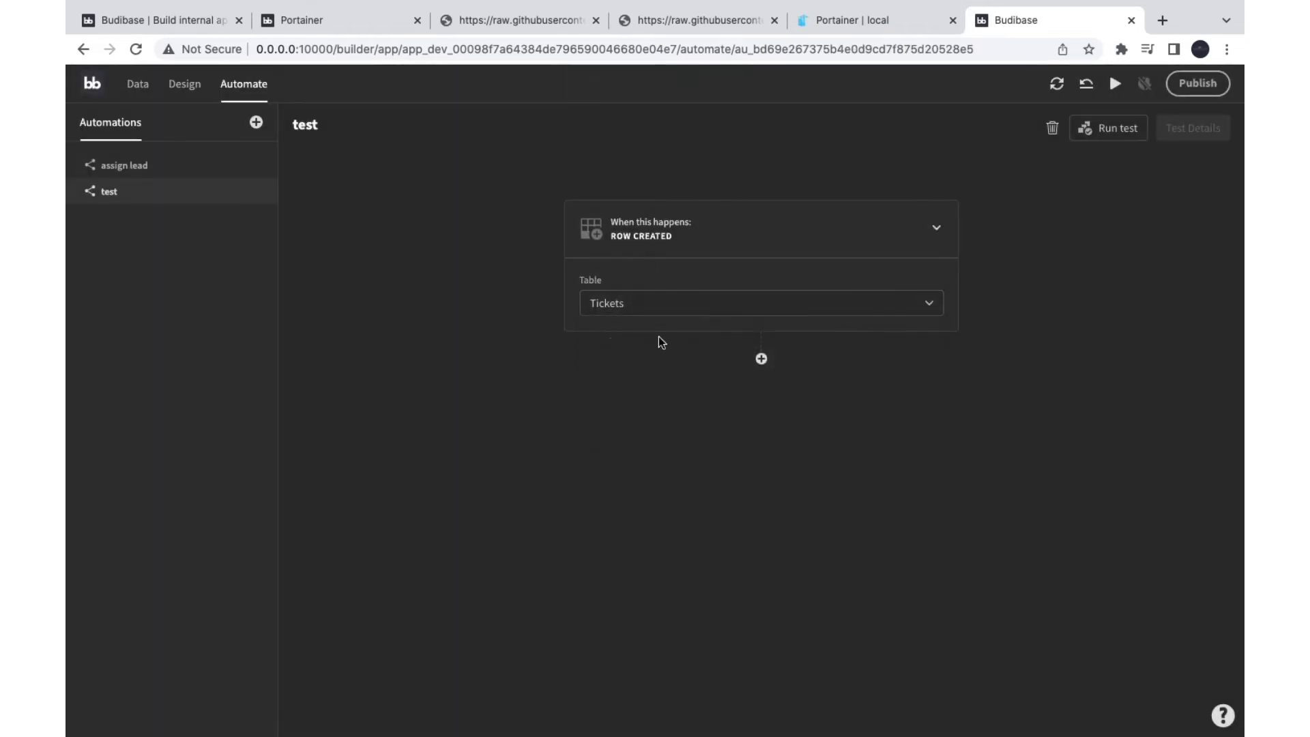
{"action": "left_click", "coordinate": [761, 360]}
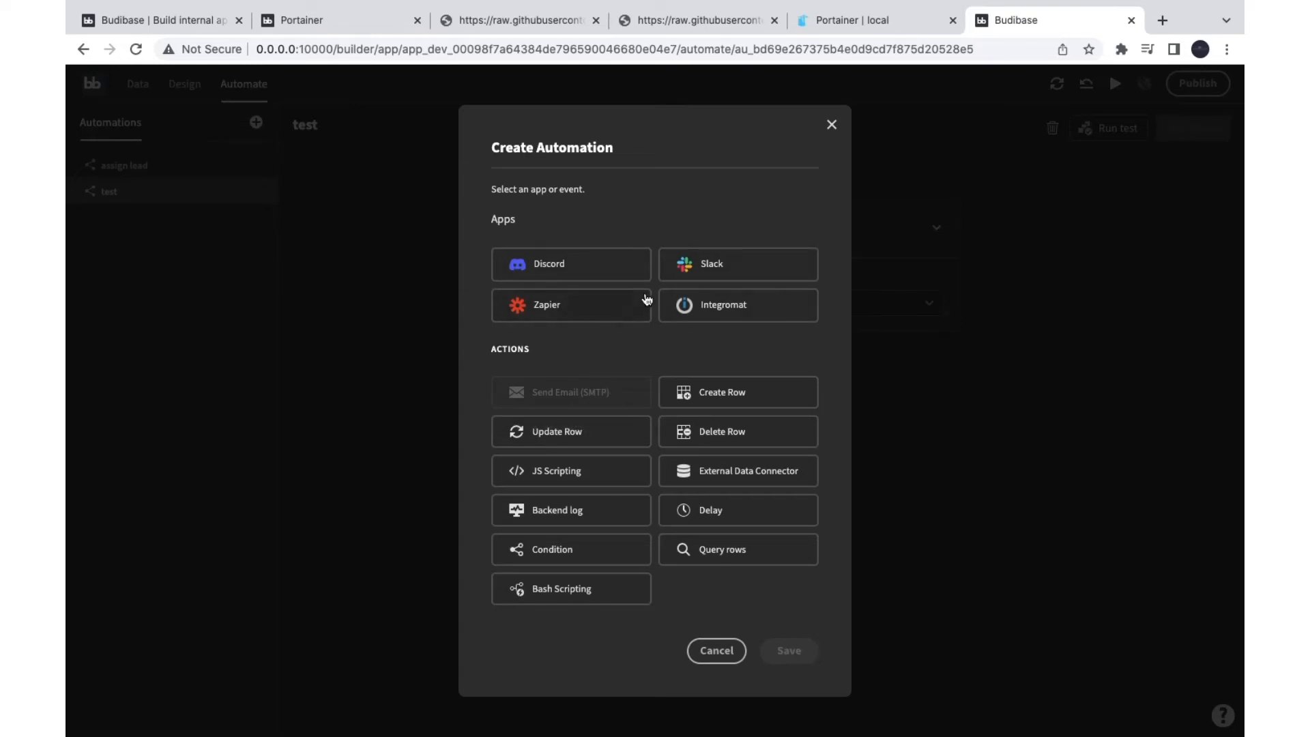
Step: Add a Slack Message step after the trigger and select its webhook URL and Message fields
{"action": "left_click", "coordinate": [692, 263]}
{"action": "left_click", "coordinate": [784, 651]}
{"action": "left_click", "coordinate": [649, 454]}
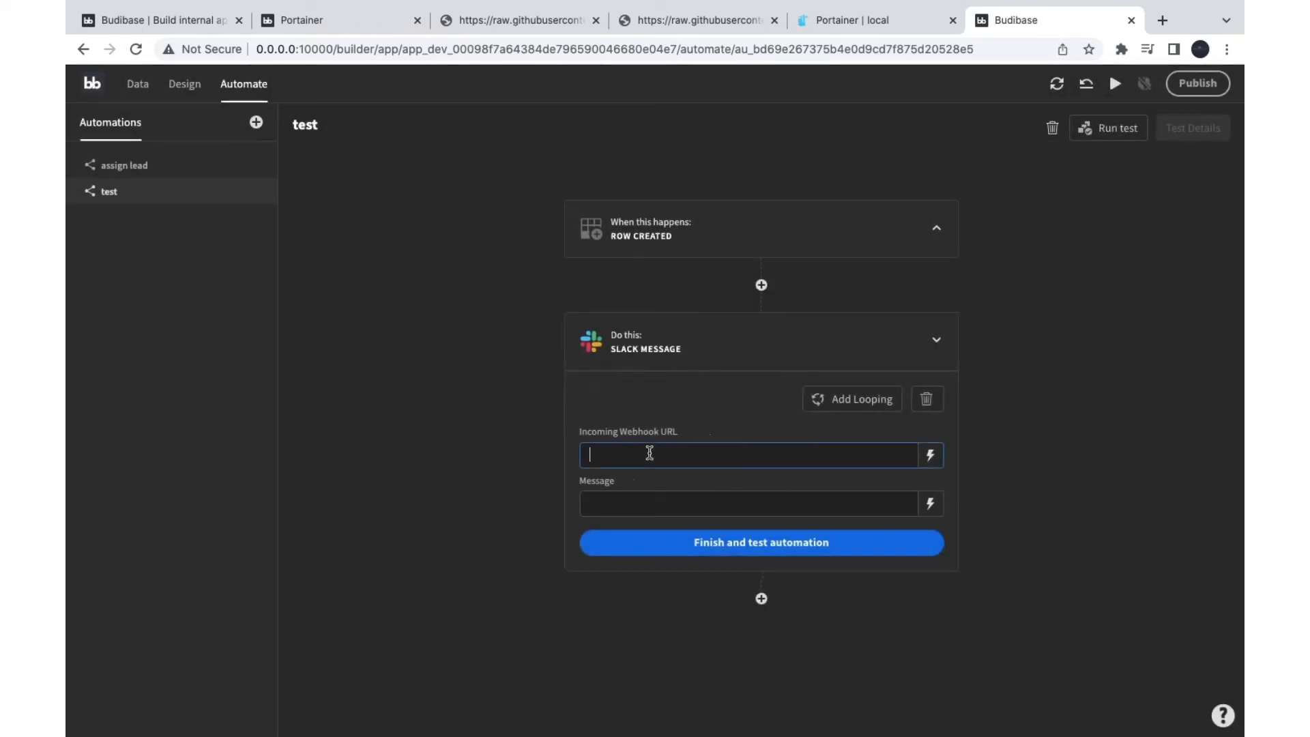
{"action": "left_click", "coordinate": [596, 497]}
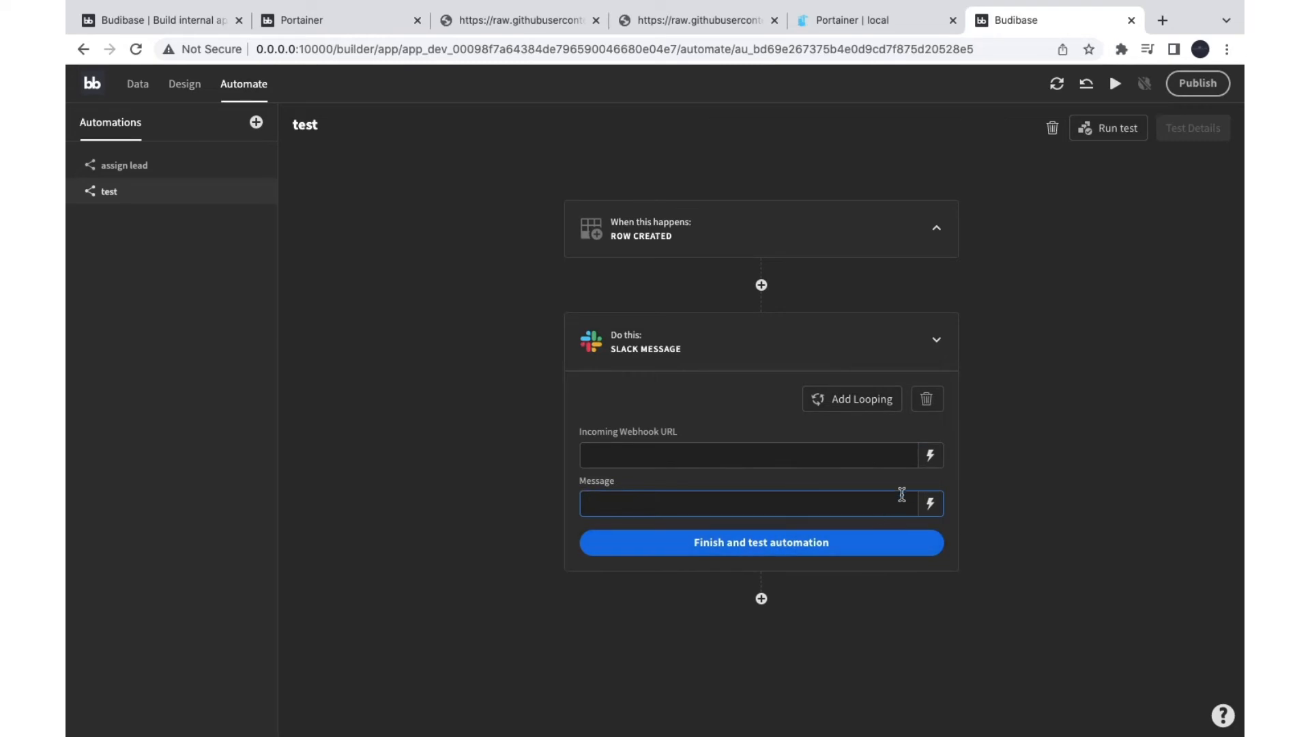
Step: In the Message binding editor, try JavaScript, insert the Trigger.Row binding with .name, then clear and cancel
{"action": "left_click", "coordinate": [930, 503]}
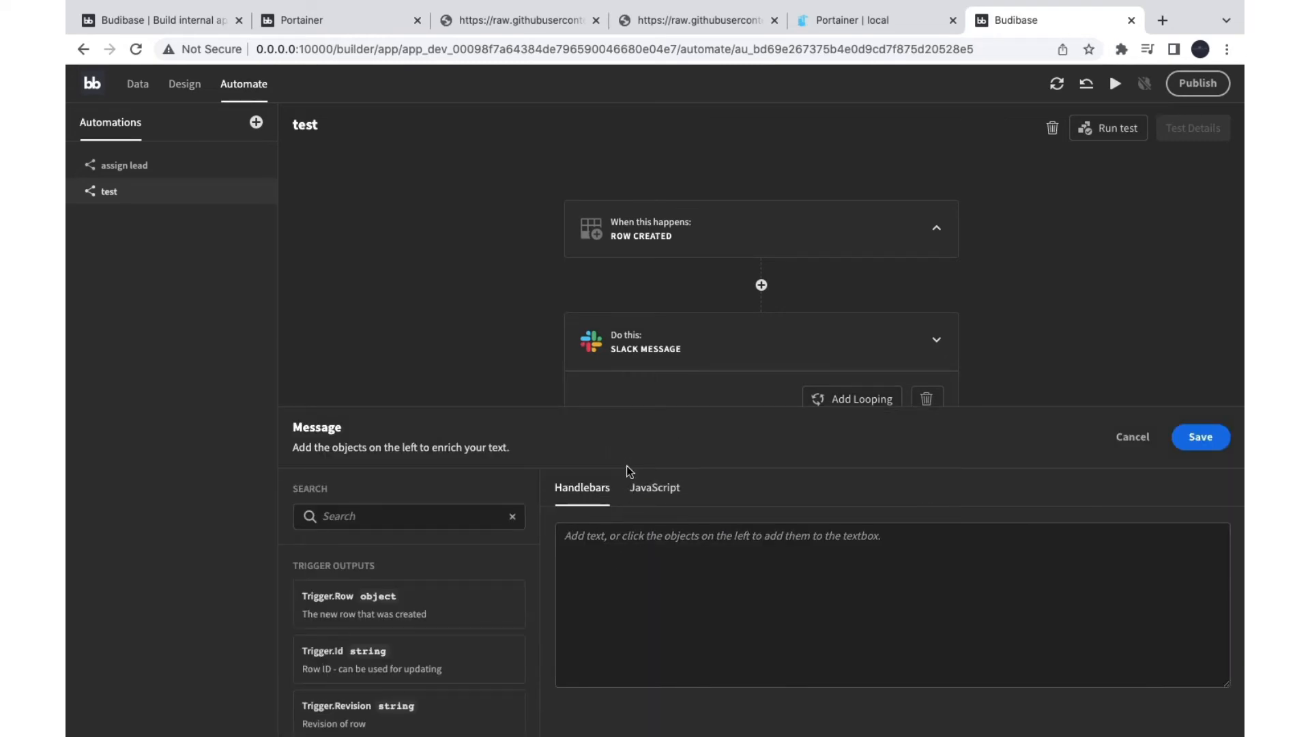
{"action": "left_click", "coordinate": [655, 487]}
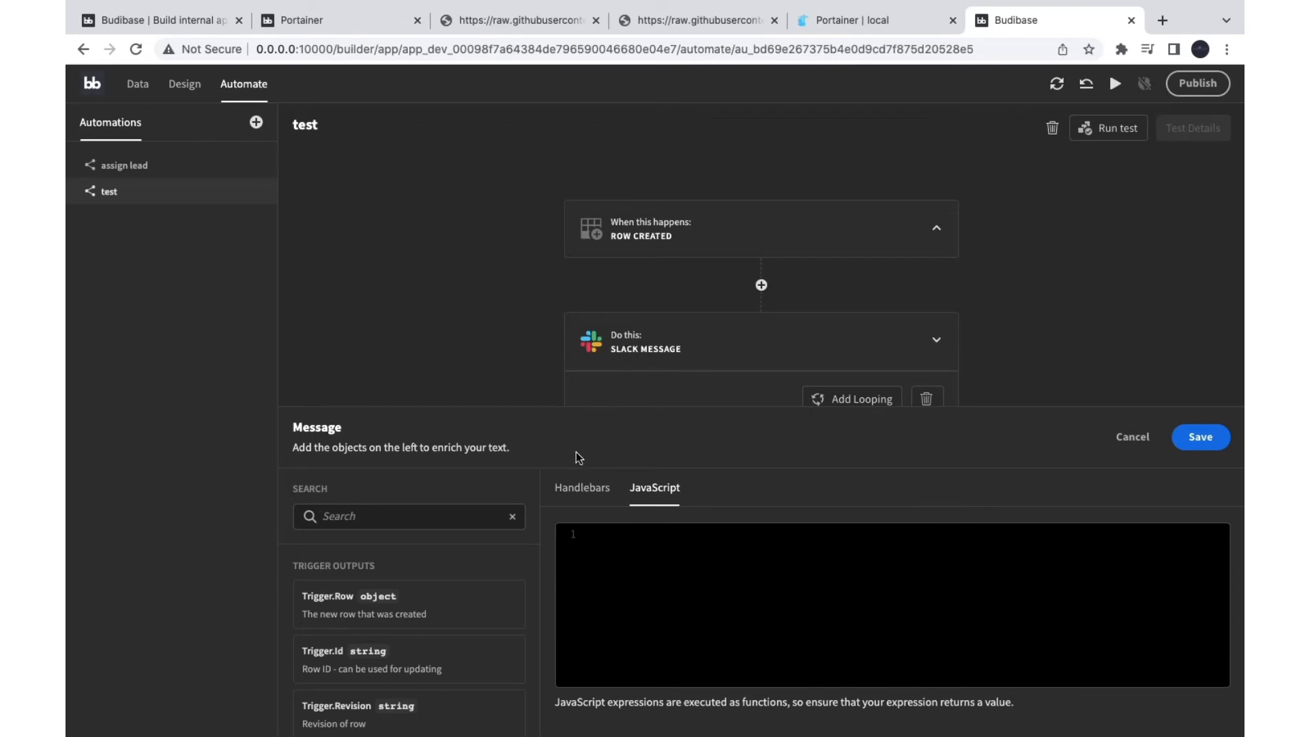
{"action": "left_click", "coordinate": [594, 496]}
{"action": "scroll", "coordinate": [372, 608], "scroll_direction": "down", "scroll_amount": 3}
{"action": "scroll", "coordinate": [358, 614], "scroll_direction": "down", "scroll_amount": 3}
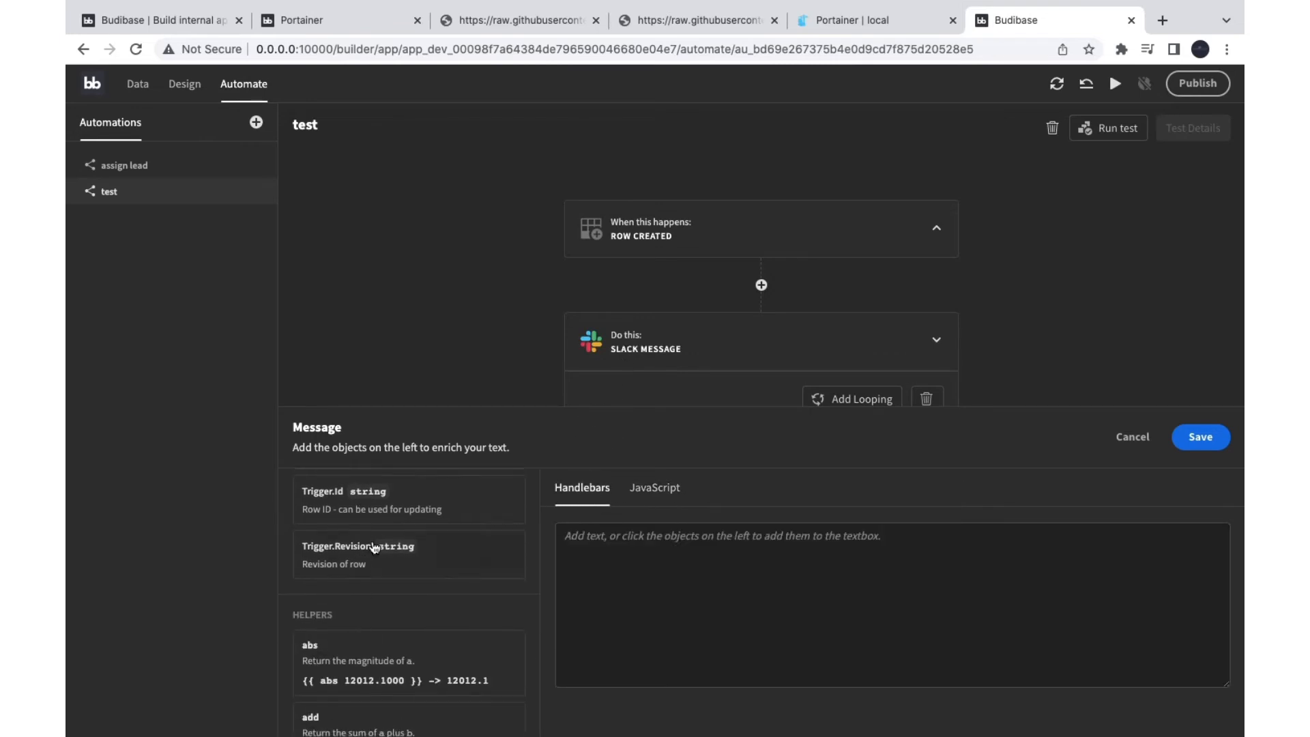
{"action": "scroll", "coordinate": [361, 682], "scroll_direction": "up", "scroll_amount": 5}
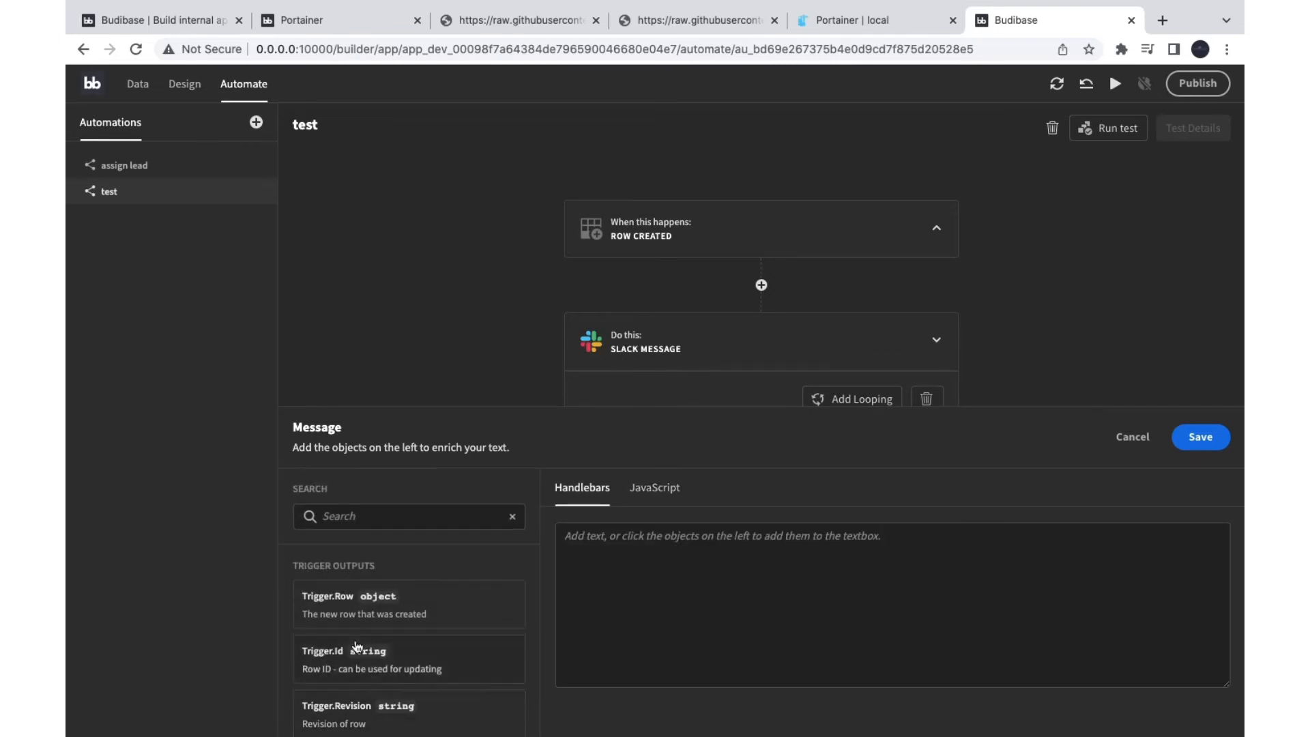
{"action": "scroll", "coordinate": [361, 614], "scroll_direction": "down", "scroll_amount": 2}
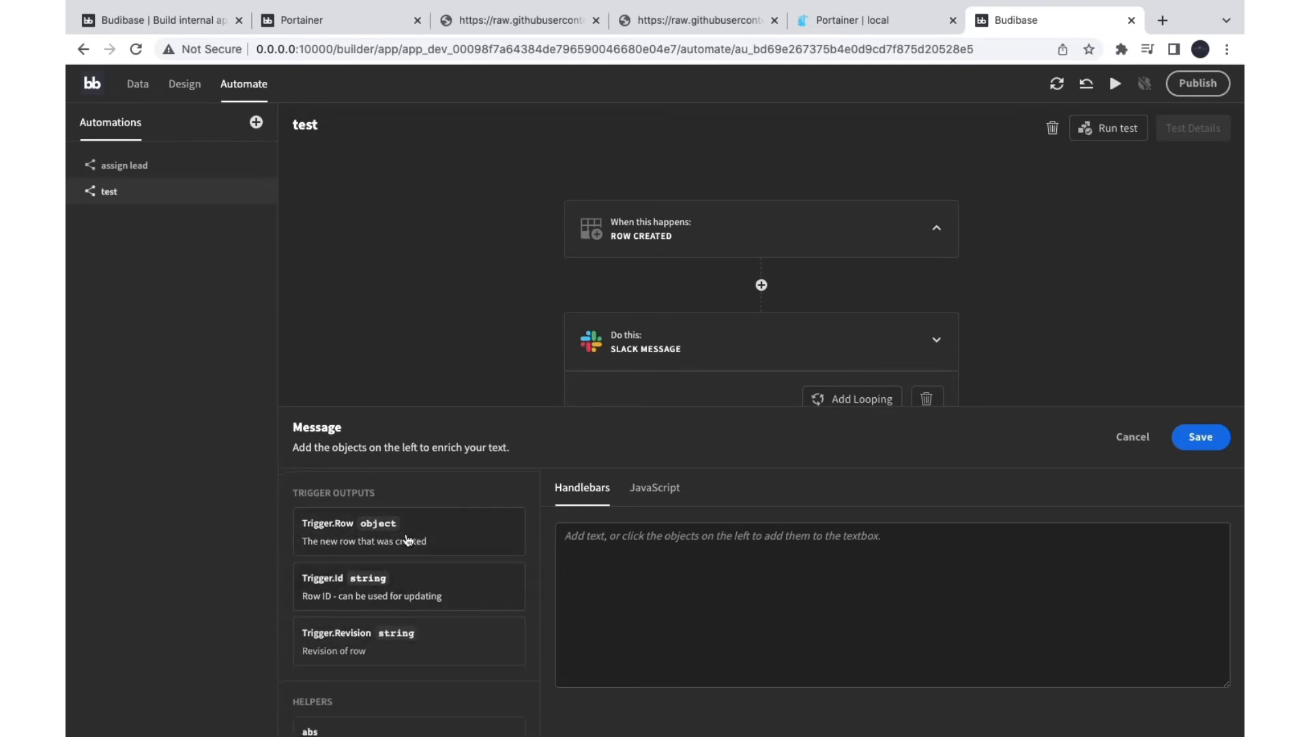
{"action": "left_click", "coordinate": [354, 536]}
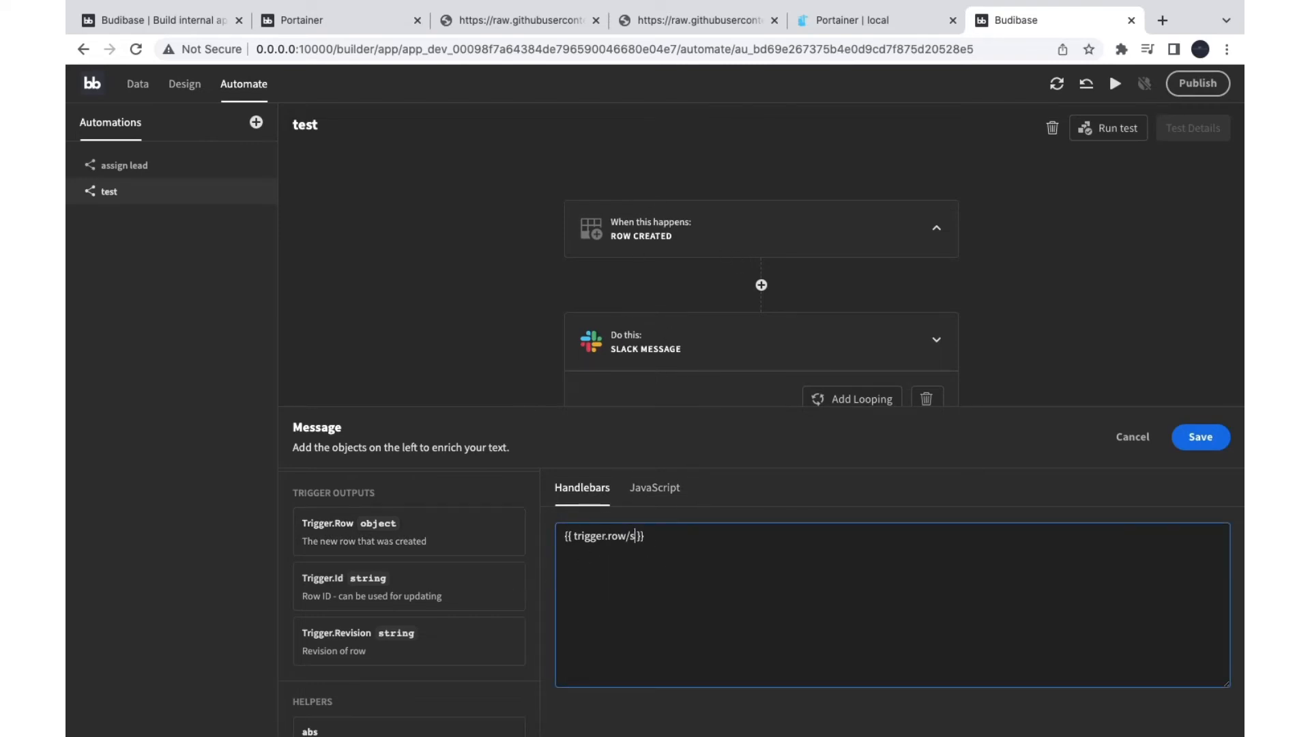
{"action": "type", "text": ".name"}
{"action": "key", "text": "BackSpace"}
{"action": "key", "text": "BackSpace"}
{"action": "key", "text": "ctrl+a"}
{"action": "key", "text": "BackSpace"}
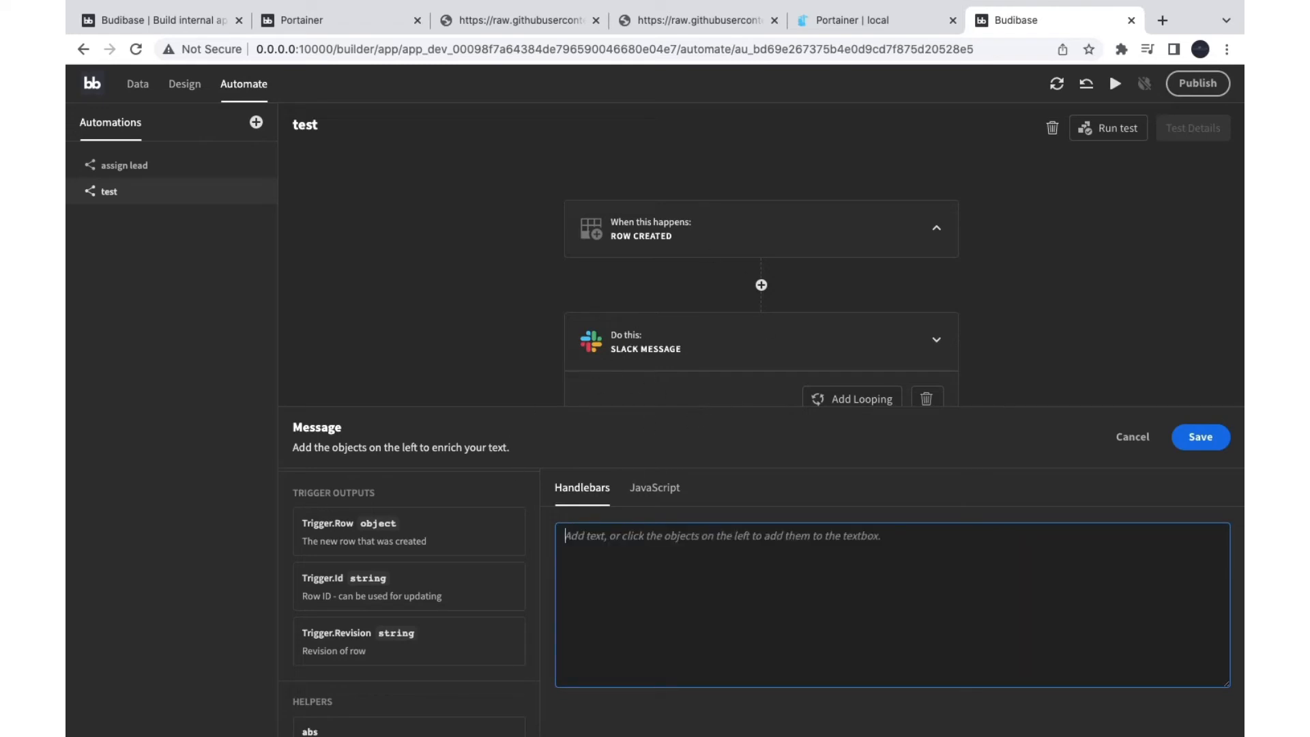
{"action": "left_click", "coordinate": [1131, 438]}
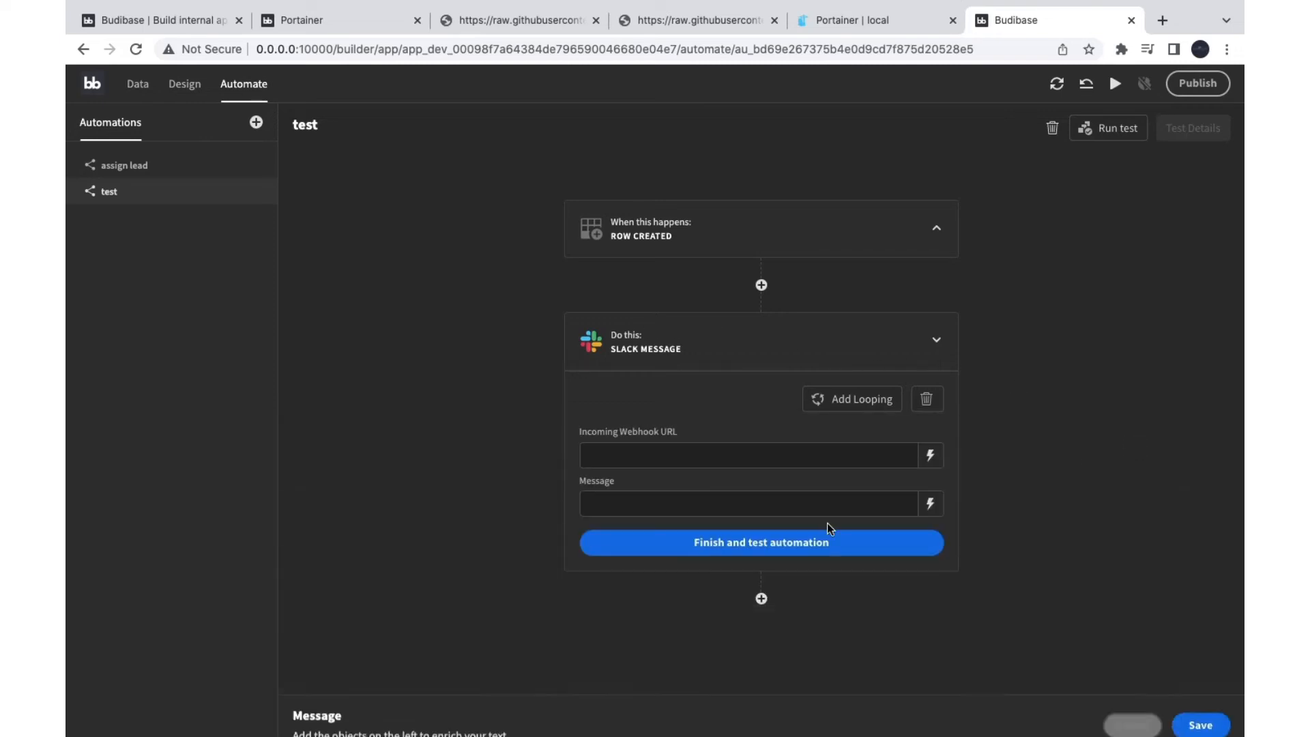
Step: Open the step chooser below the Slack step, cancel without adding, and go to Design
{"action": "left_click", "coordinate": [762, 598]}
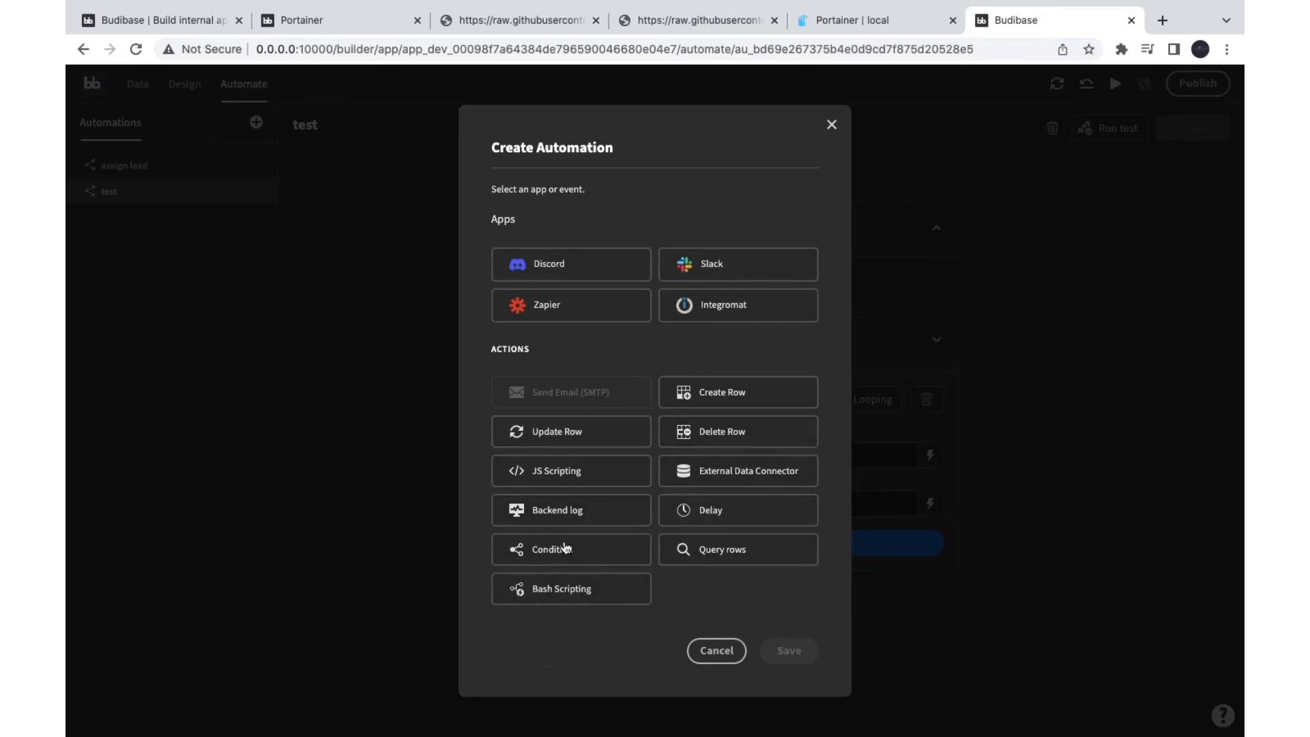
{"action": "left_click", "coordinate": [717, 651]}
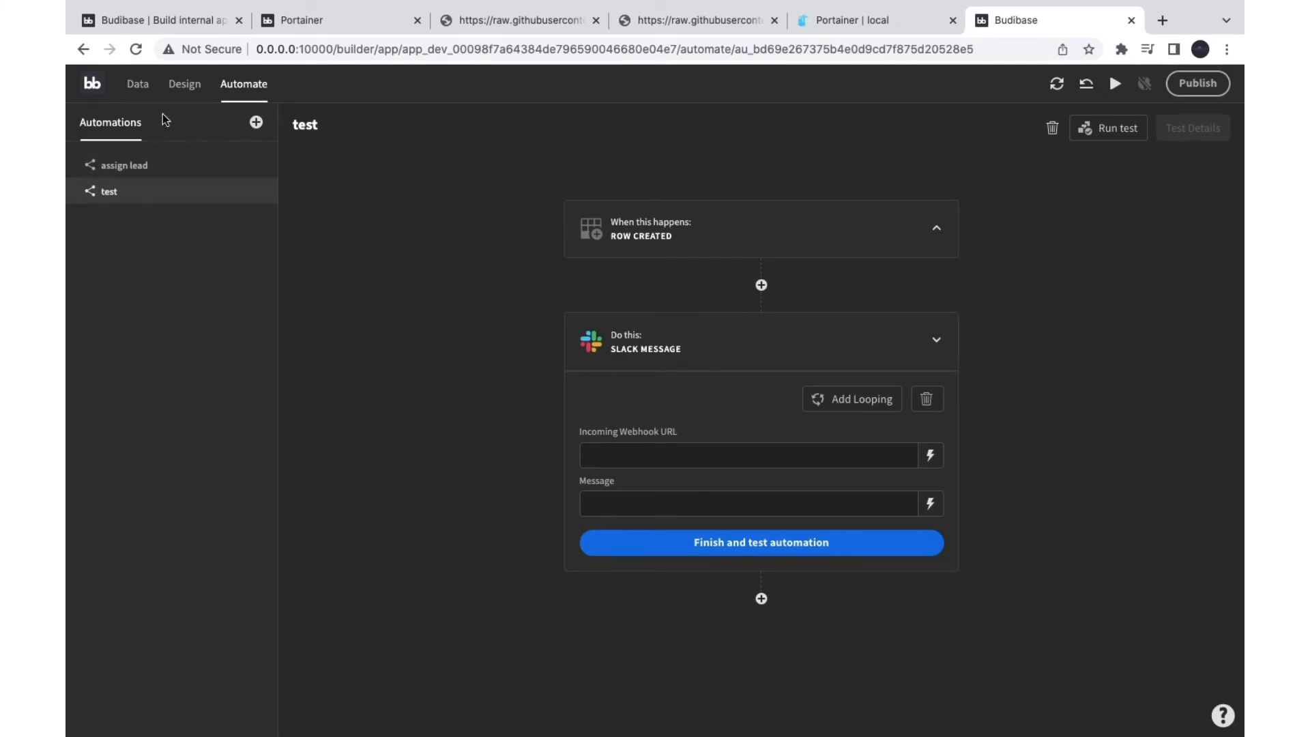
{"action": "left_click", "coordinate": [184, 83]}
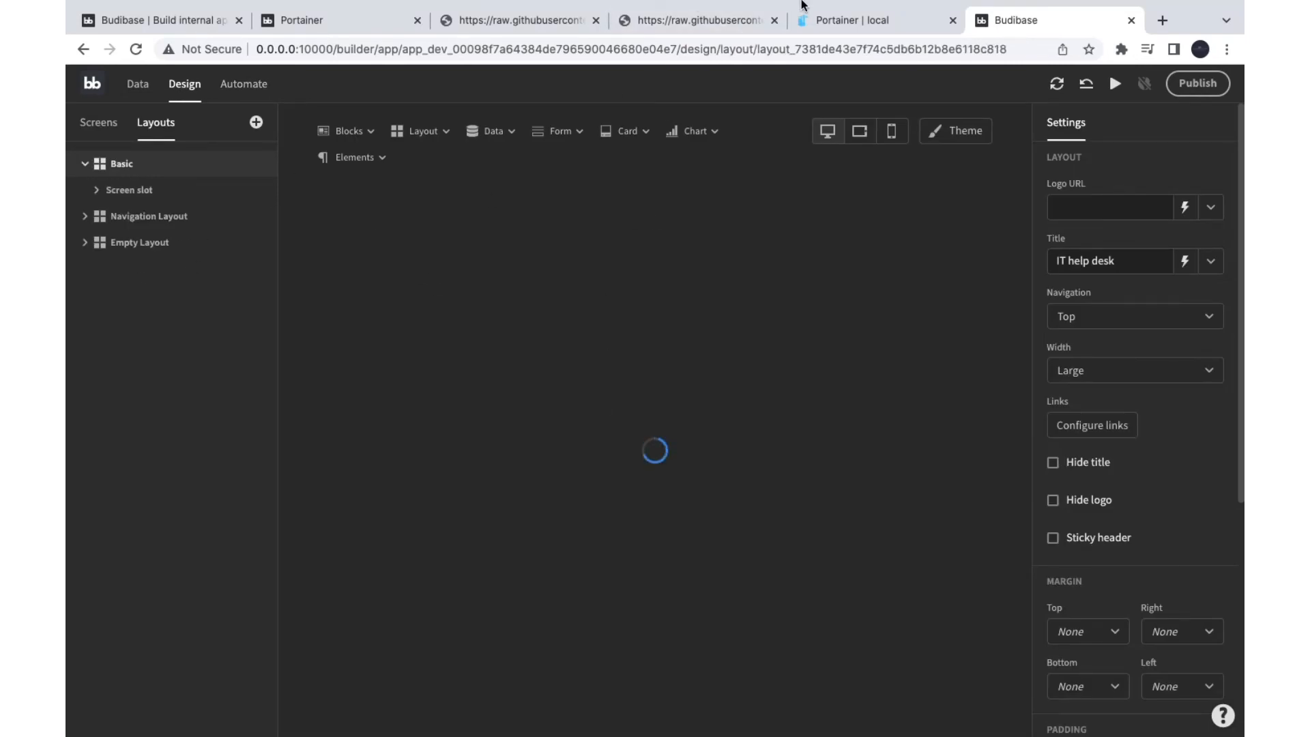
Step: View the Home screen under Screens, then return to the apps list
{"action": "mouse_move", "coordinate": [801, 3]}
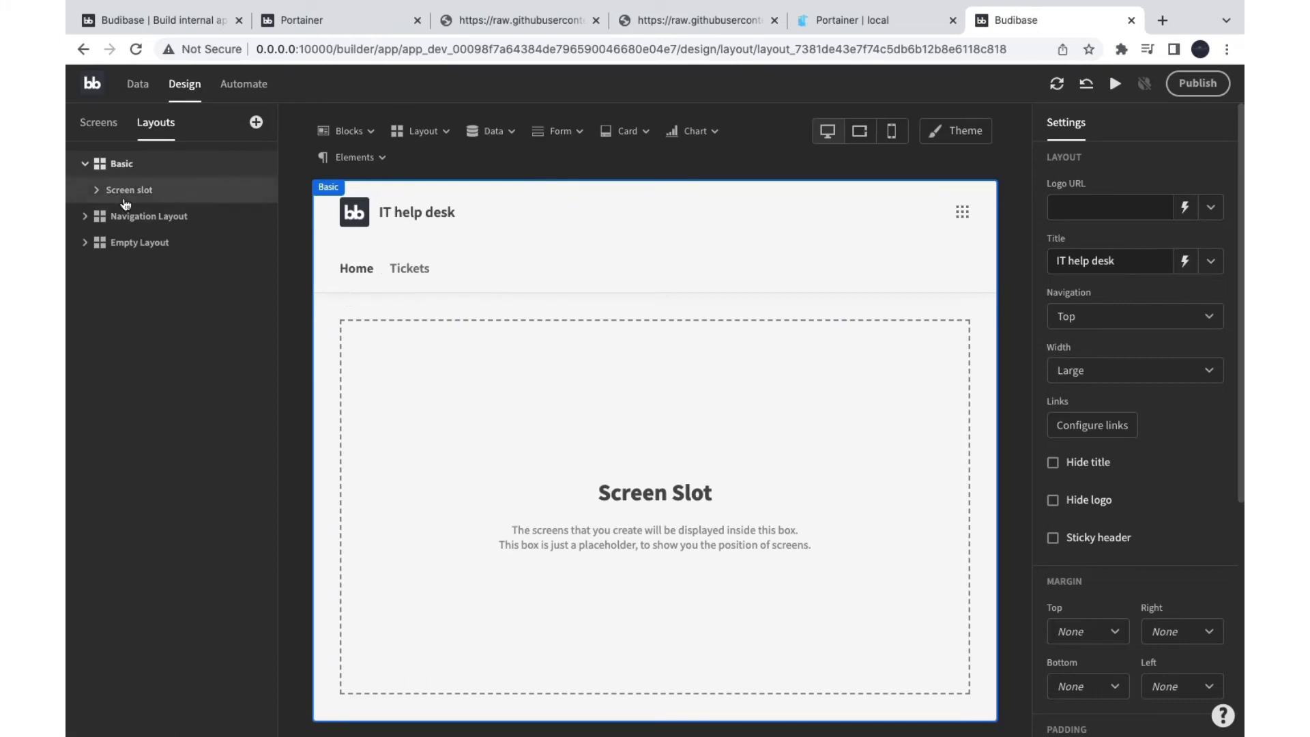
{"action": "left_click", "coordinate": [98, 122]}
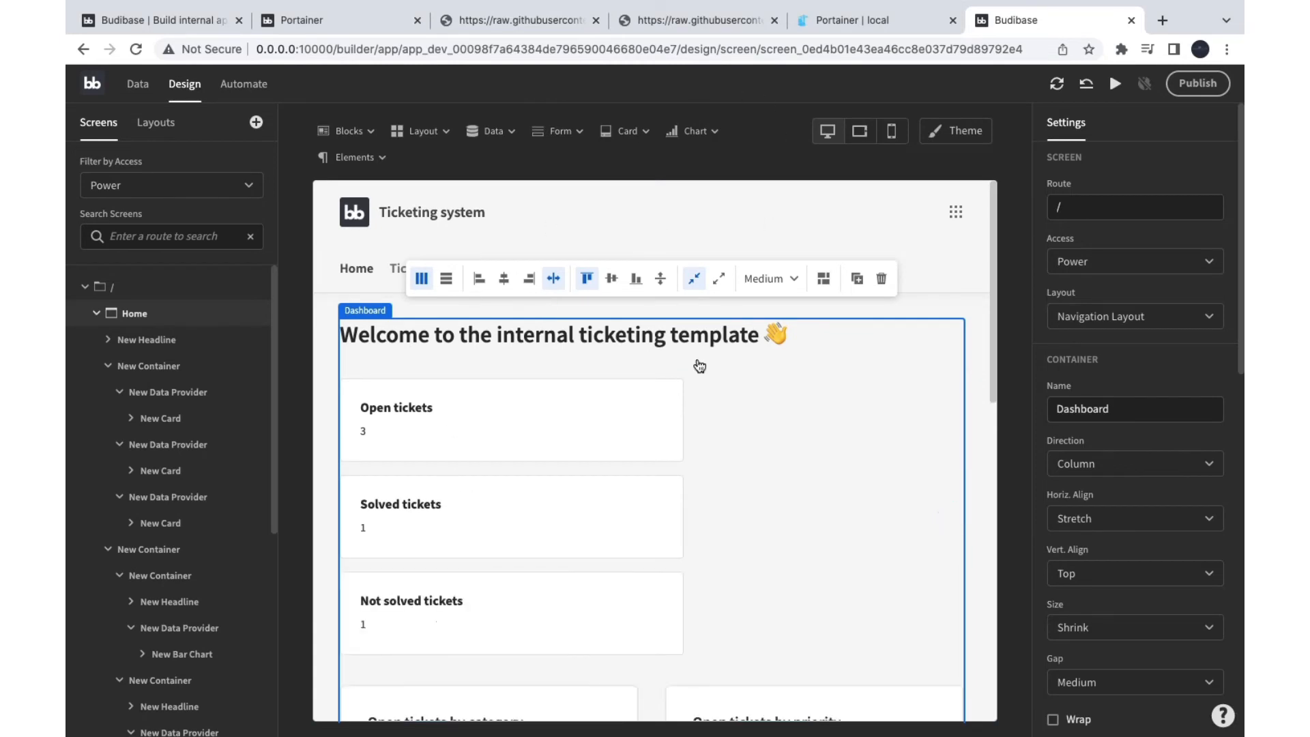
{"action": "left_click", "coordinate": [93, 96]}
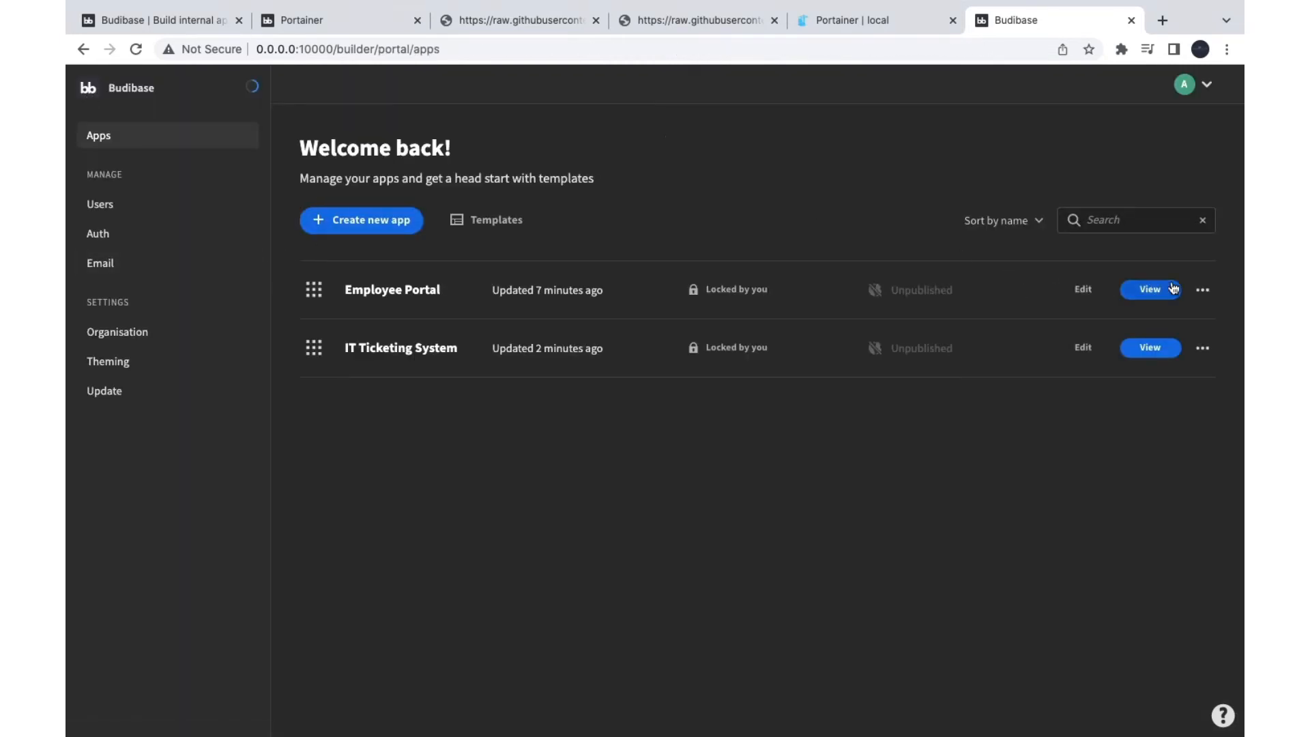
Step: Look through the Employee Portal overview and settings pages
{"action": "left_click", "coordinate": [1204, 291]}
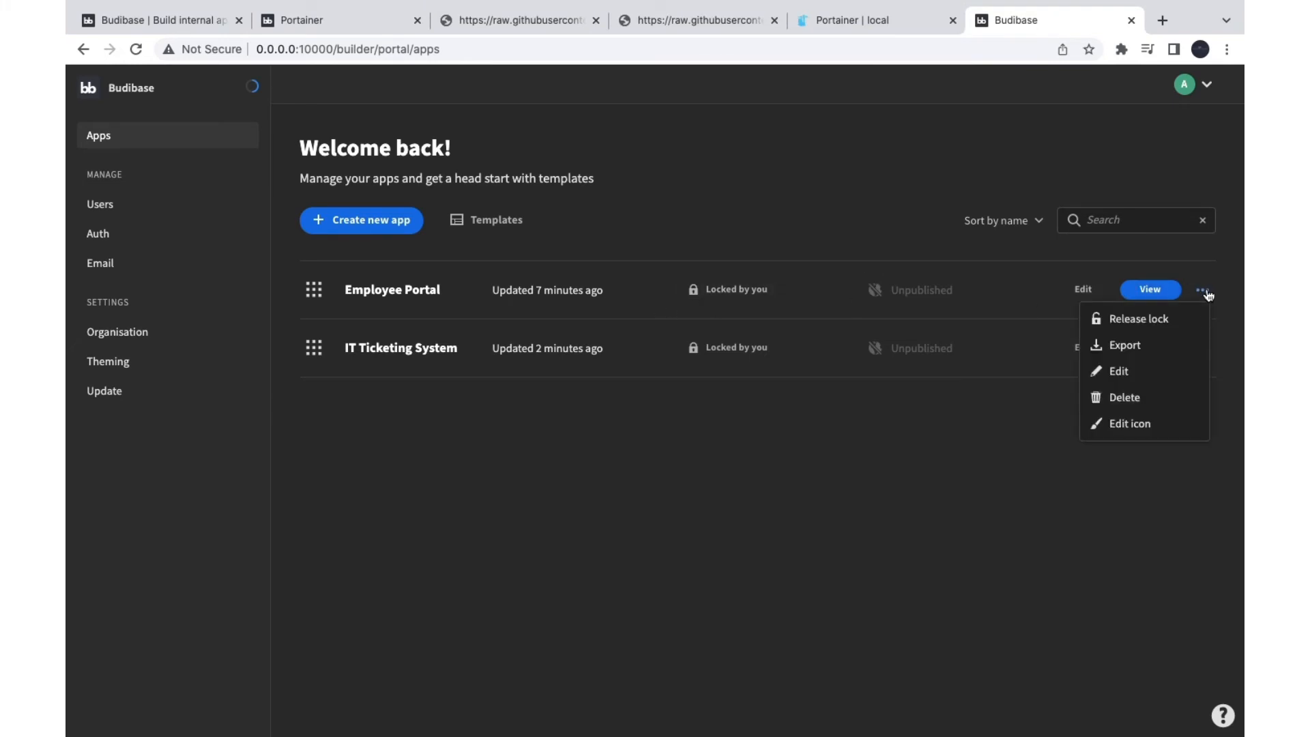
{"action": "left_click", "coordinate": [382, 292]}
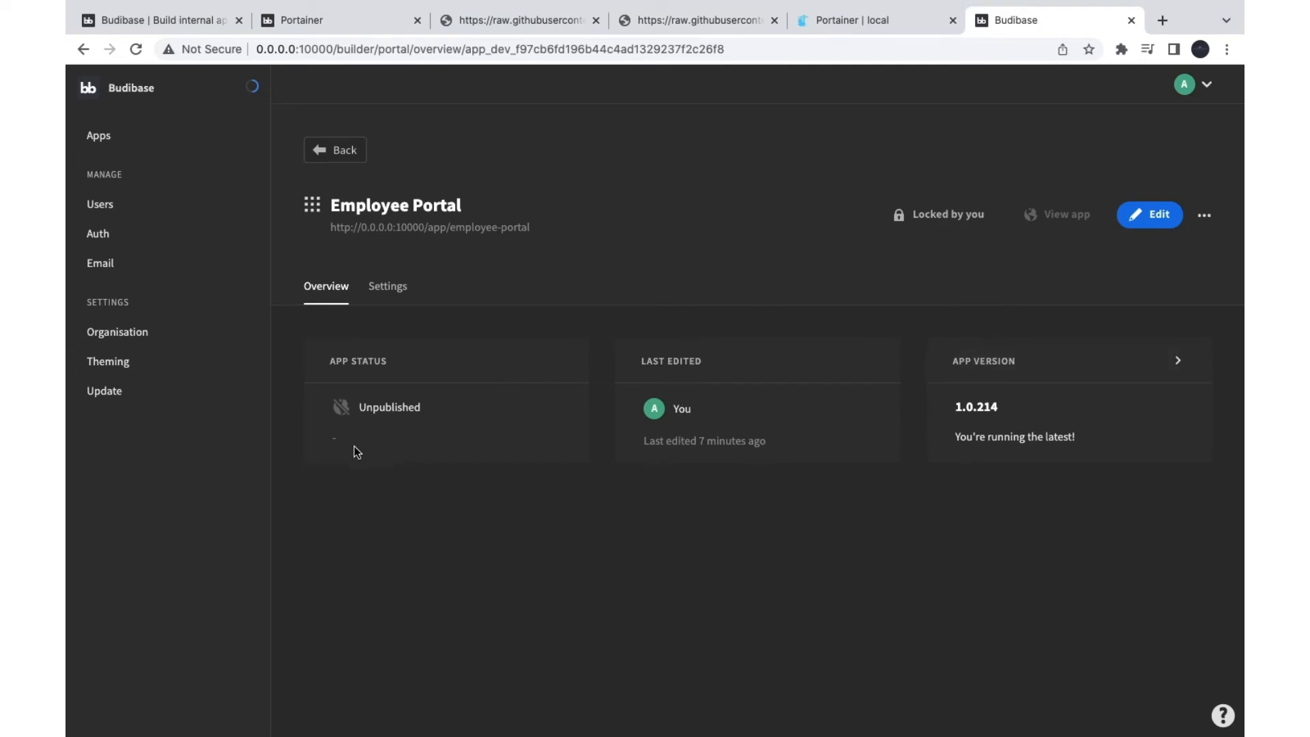
{"action": "left_click", "coordinate": [394, 289]}
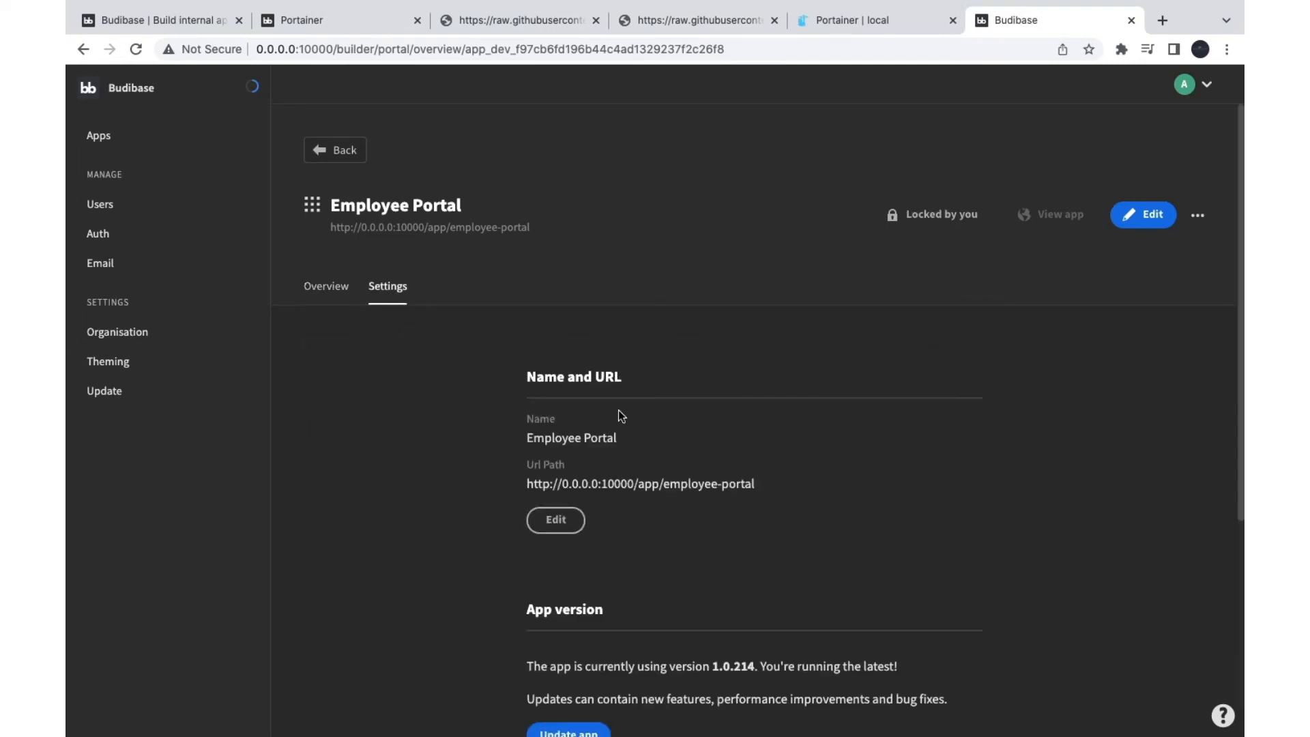
{"action": "scroll", "coordinate": [621, 416], "scroll_direction": "down", "scroll_amount": 1}
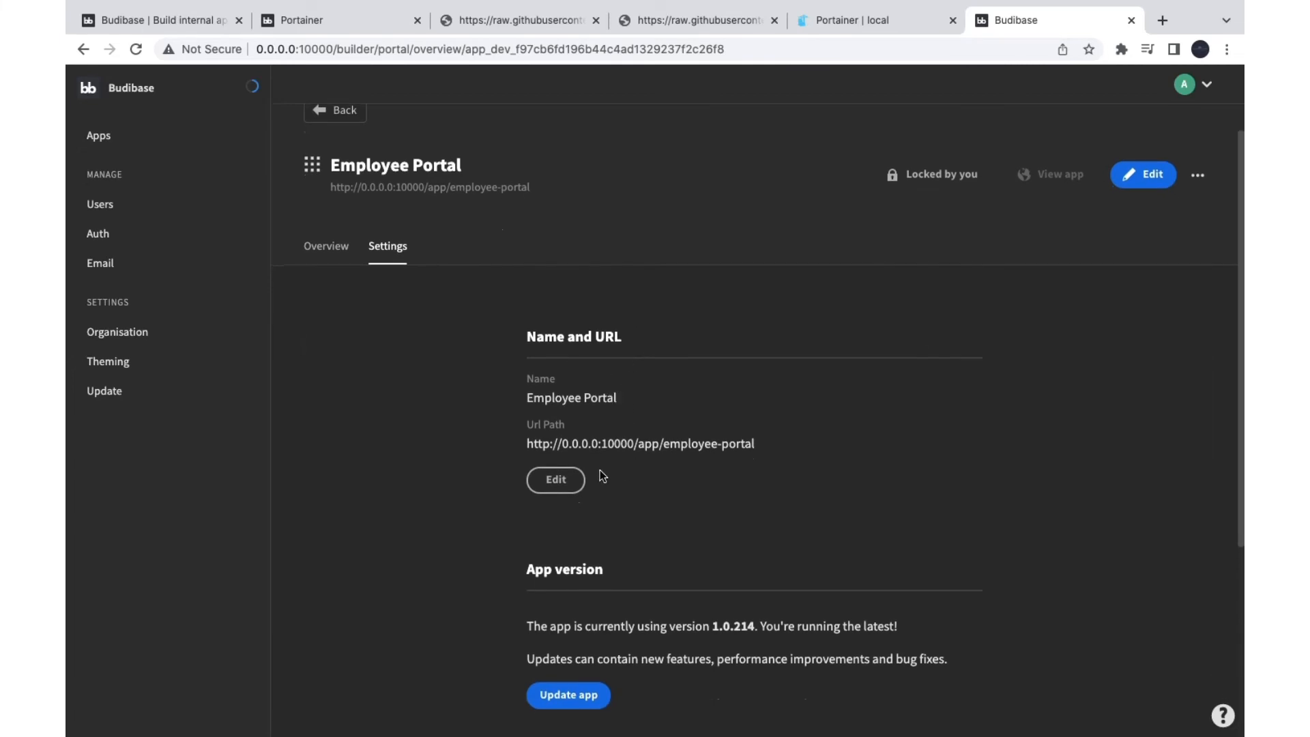
{"action": "left_click_drag", "start_coordinate": [533, 398], "coordinate": [557, 397]}
{"action": "scroll", "coordinate": [559, 396], "scroll_direction": "down", "scroll_amount": 4}
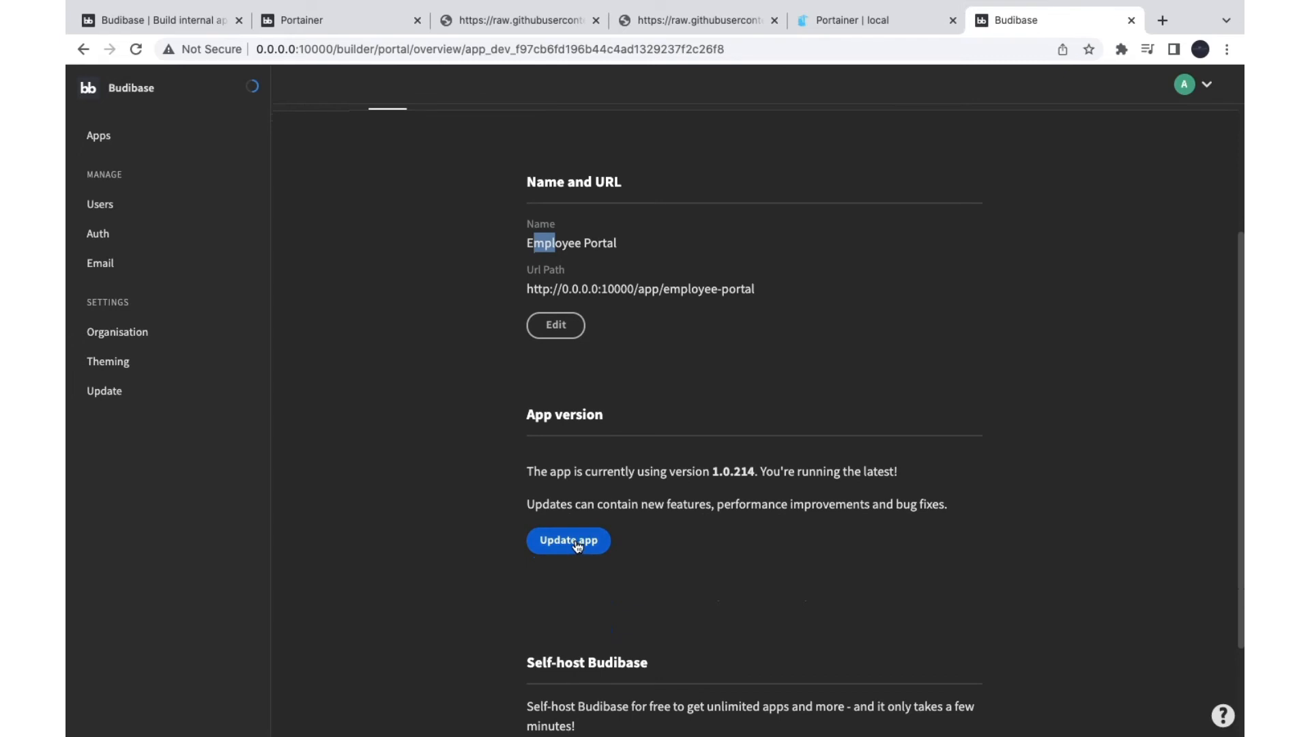
{"action": "scroll", "coordinate": [576, 545], "scroll_direction": "down", "scroll_amount": 2}
{"action": "scroll", "coordinate": [584, 532], "scroll_direction": "down", "scroll_amount": 1}
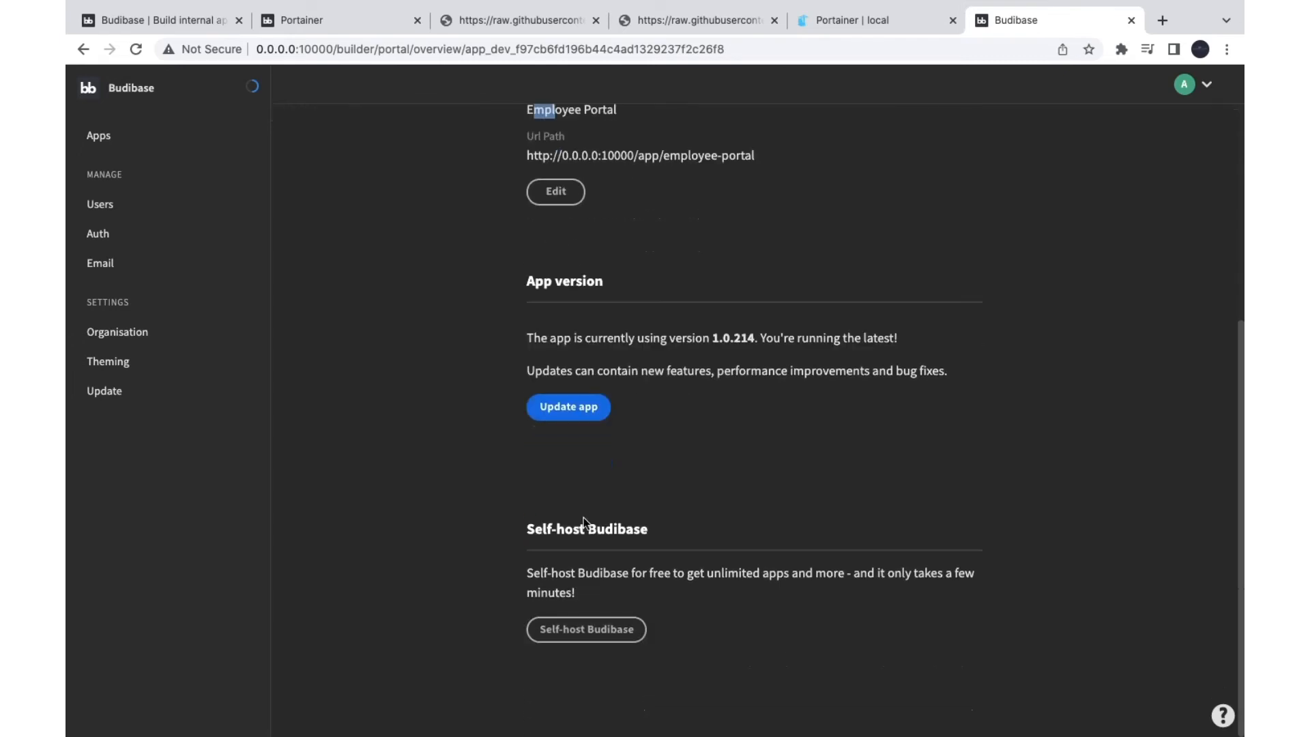
{"action": "scroll", "coordinate": [629, 612], "scroll_direction": "up", "scroll_amount": 8}
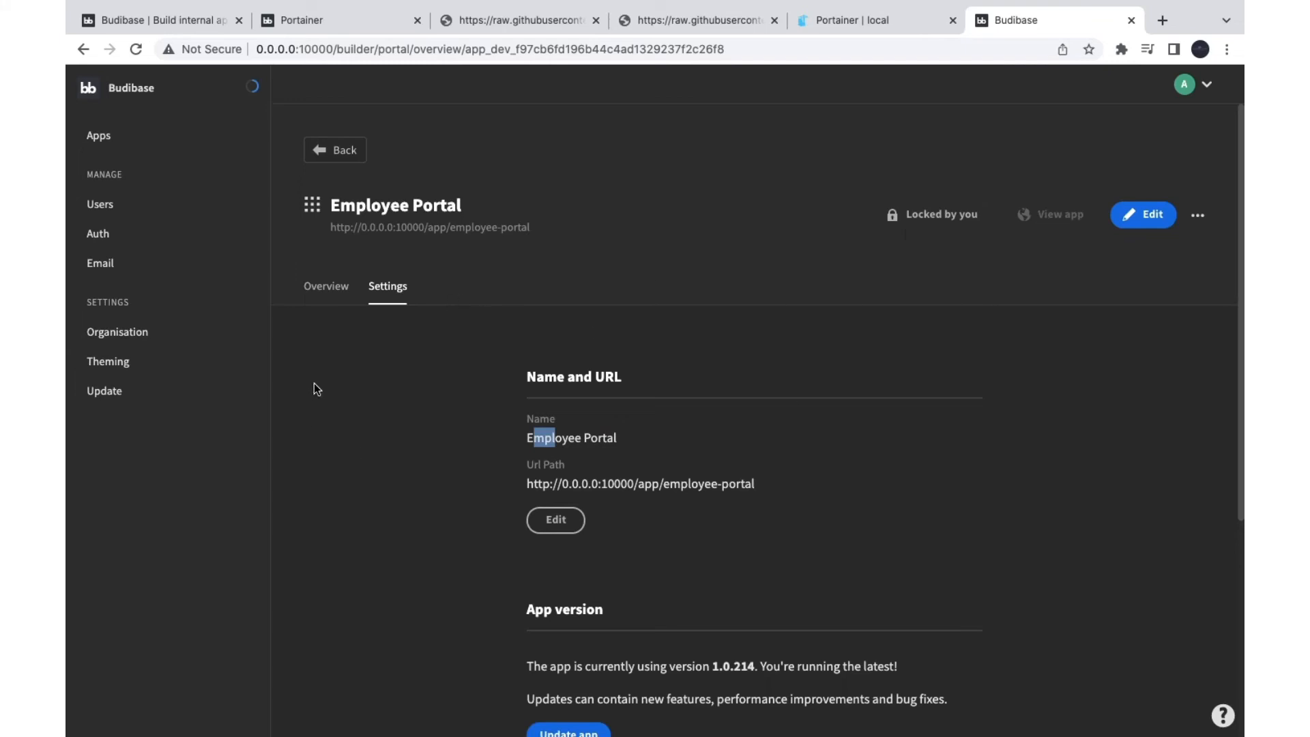
Step: Open Employee Portal for editing from its overview options menu
{"action": "left_click", "coordinate": [337, 294]}
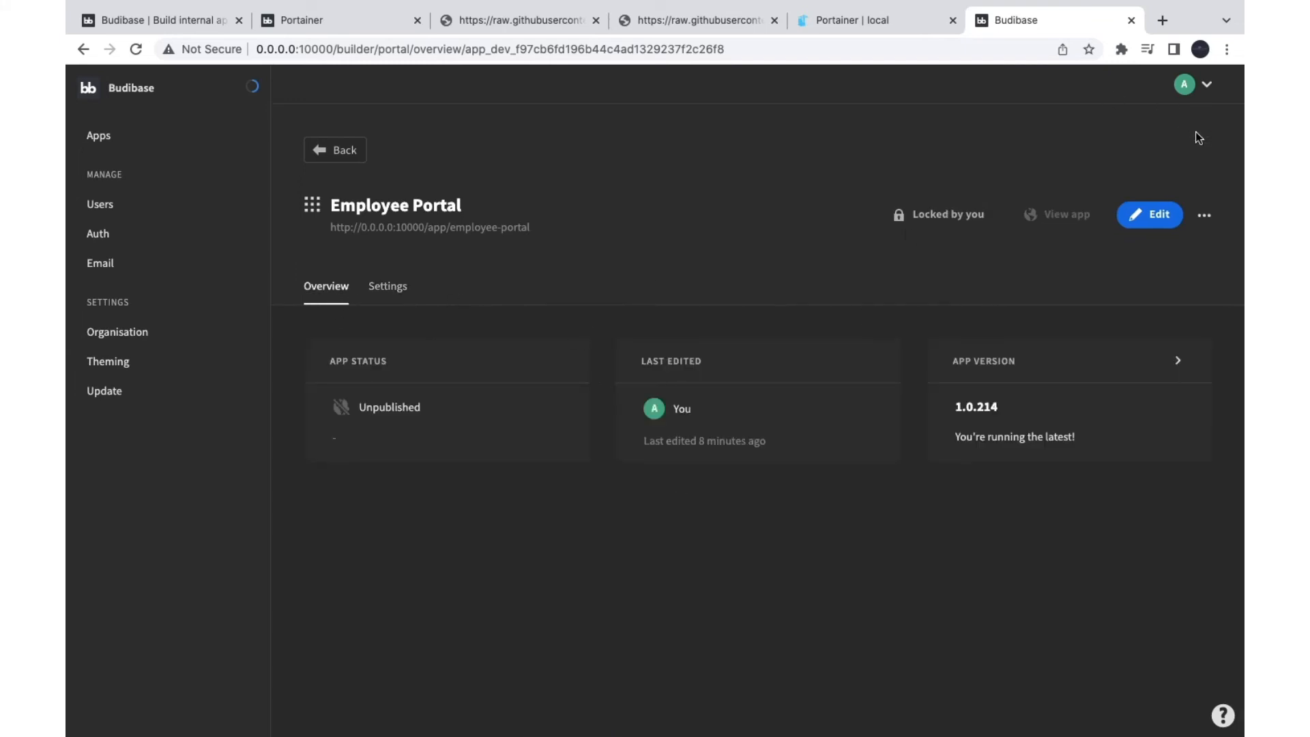
{"action": "left_click", "coordinate": [1205, 214]}
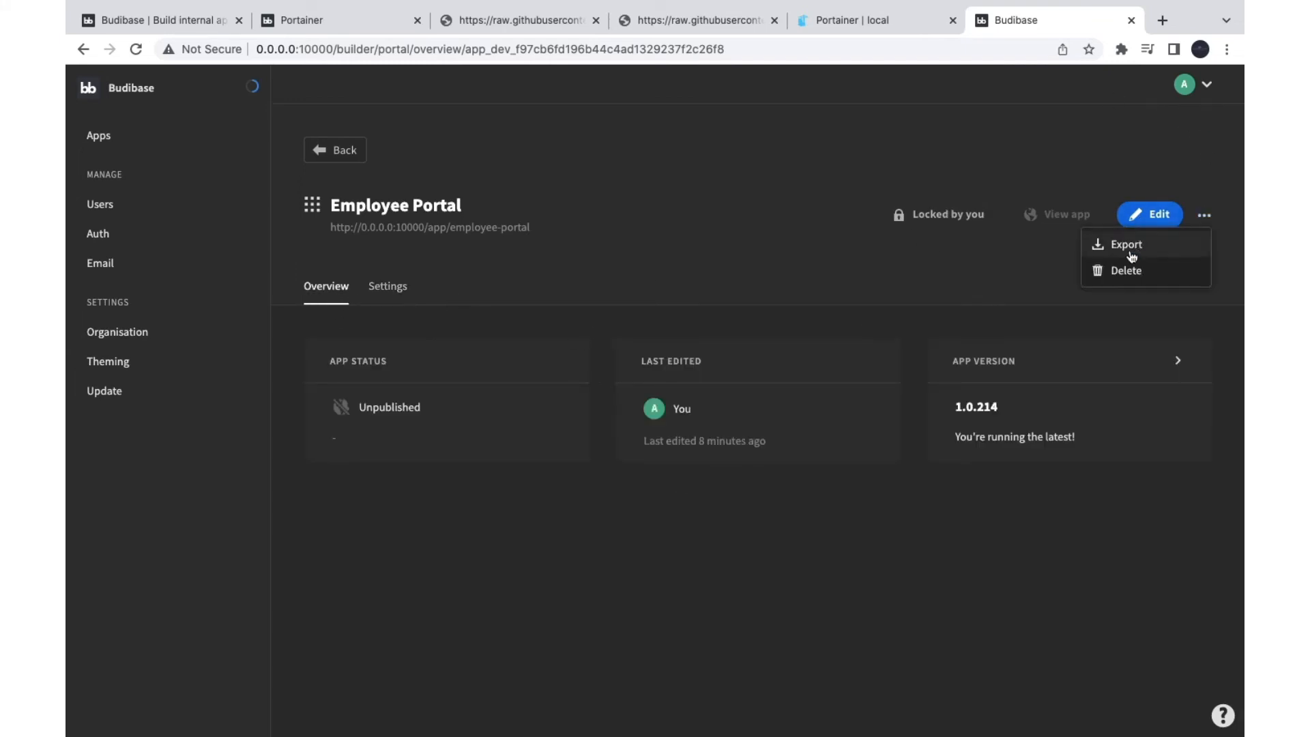
{"action": "left_click", "coordinate": [1152, 216]}
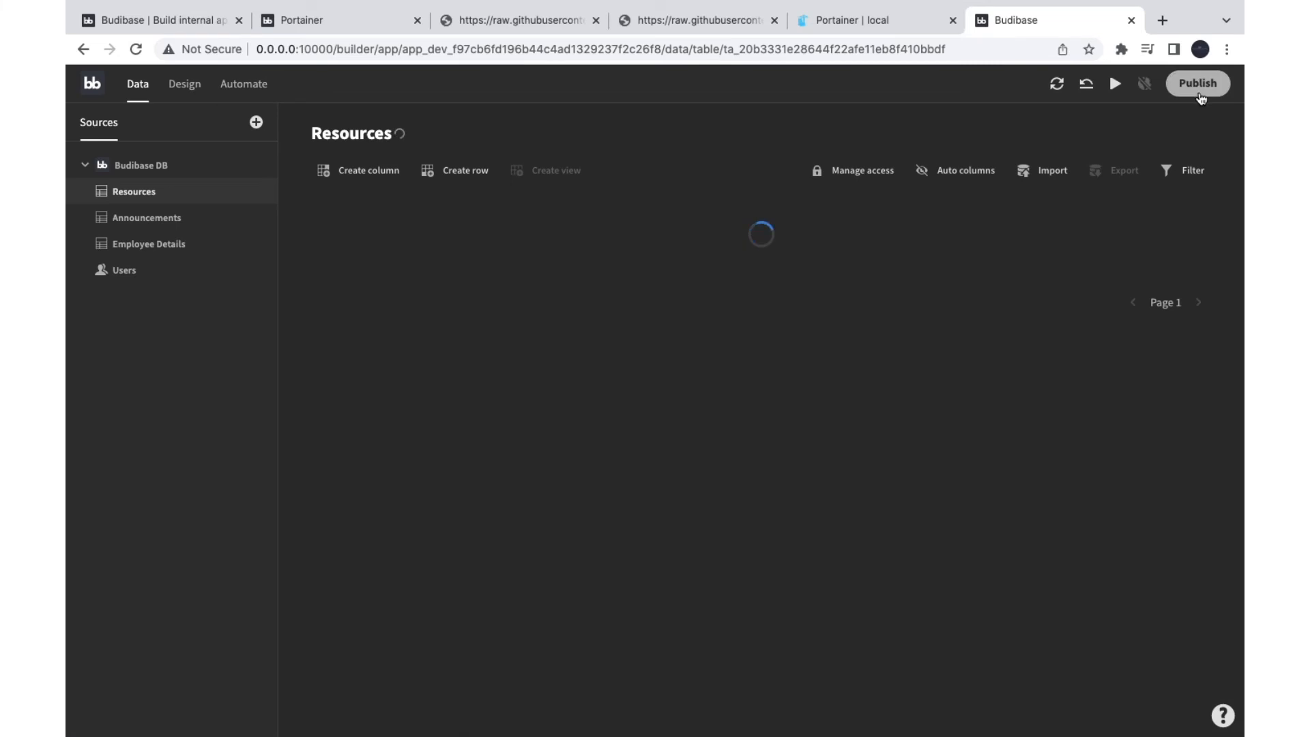
Step: Publish Employee Portal to production and view the live app
{"action": "left_click", "coordinate": [1195, 83]}
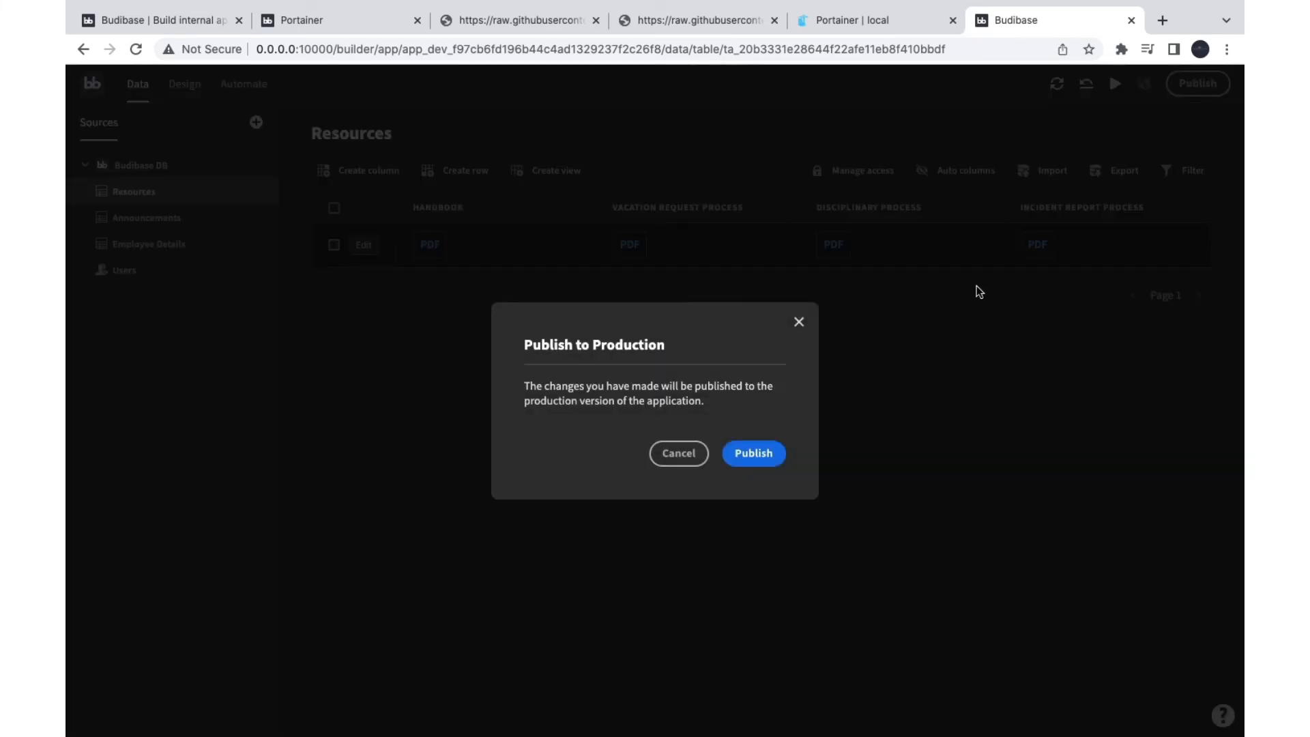
{"action": "left_click", "coordinate": [758, 465]}
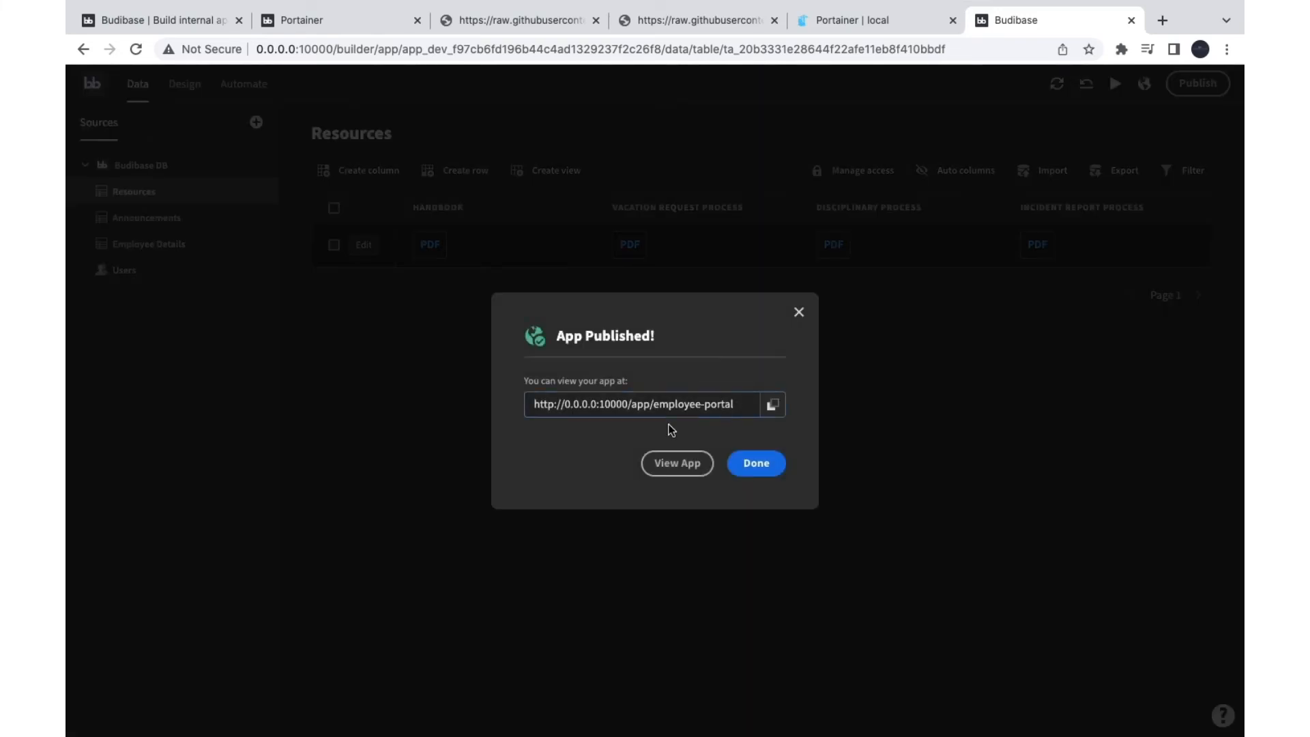
{"action": "left_click", "coordinate": [686, 463]}
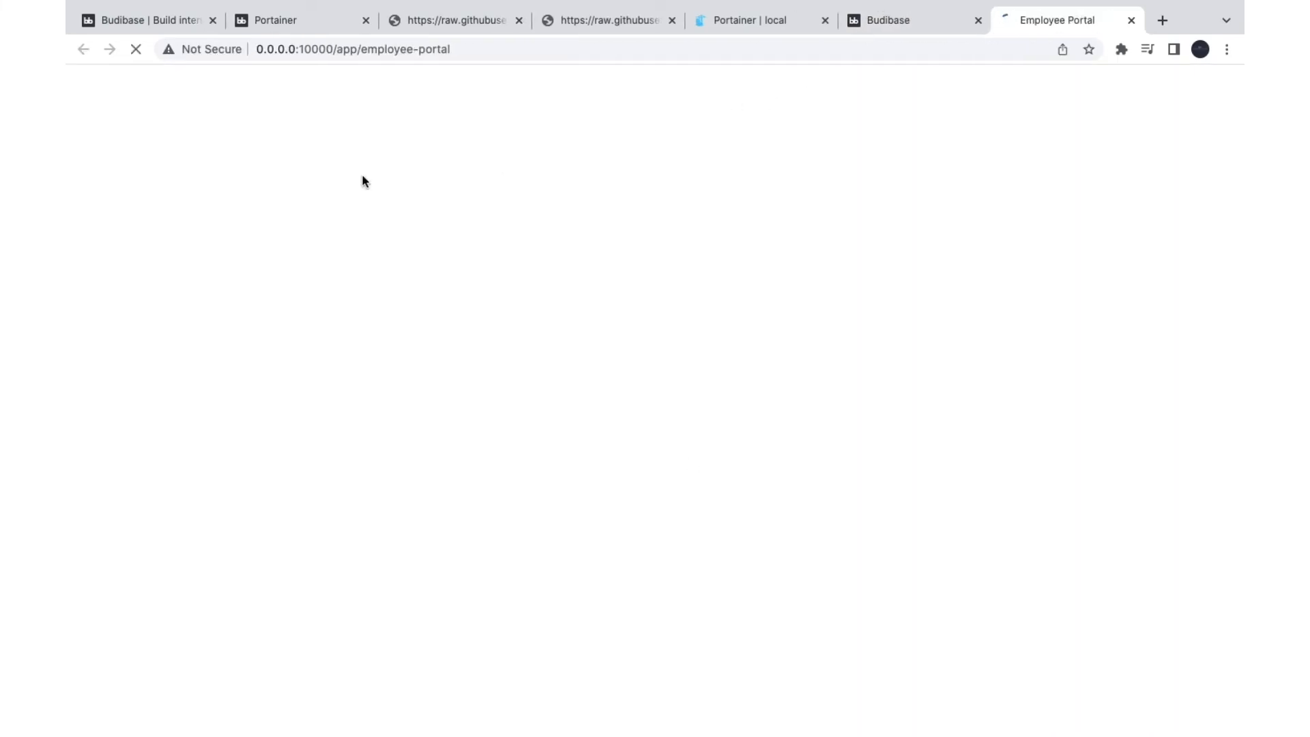
Step: Visit the live portal's Employee Resources, Announcements and Directory pages, then return Home and select its URL
{"action": "left_click_drag", "start_coordinate": [343, 49], "coordinate": [484, 53]}
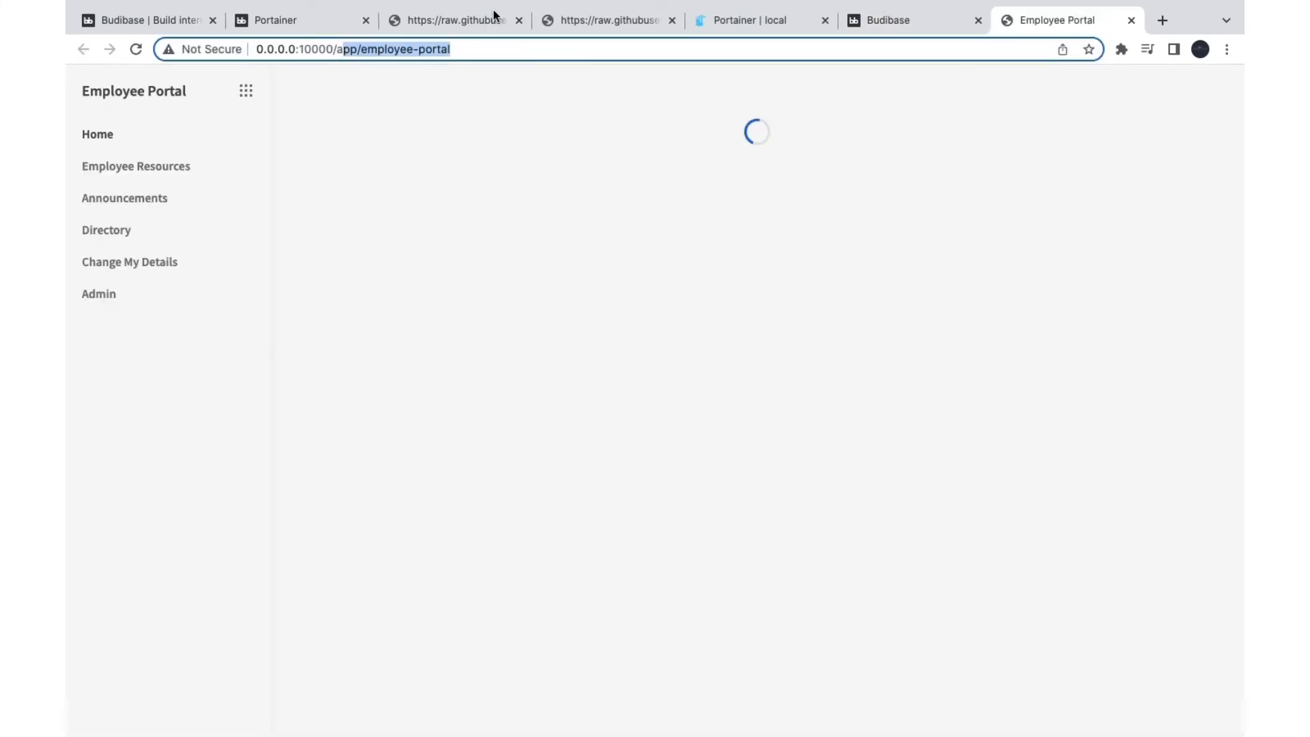
{"action": "left_click", "coordinate": [108, 169]}
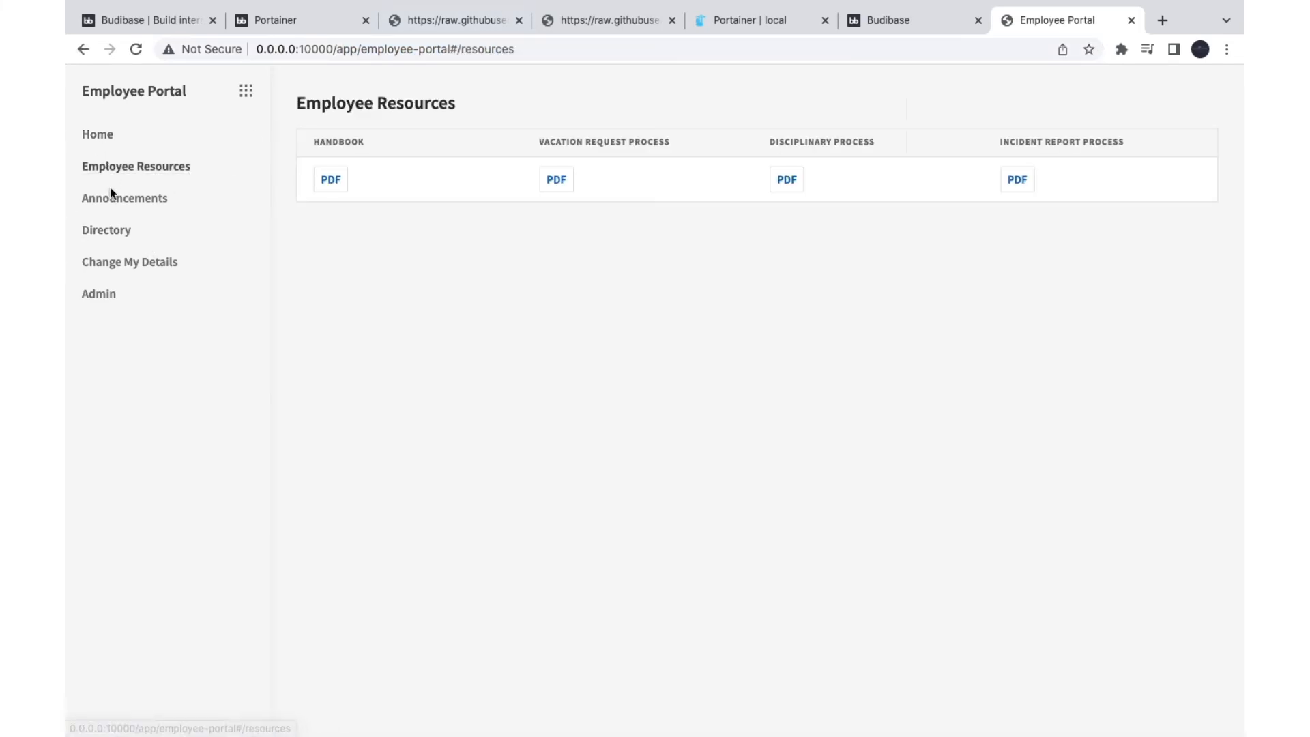
{"action": "left_click", "coordinate": [110, 198]}
{"action": "left_click", "coordinate": [106, 227]}
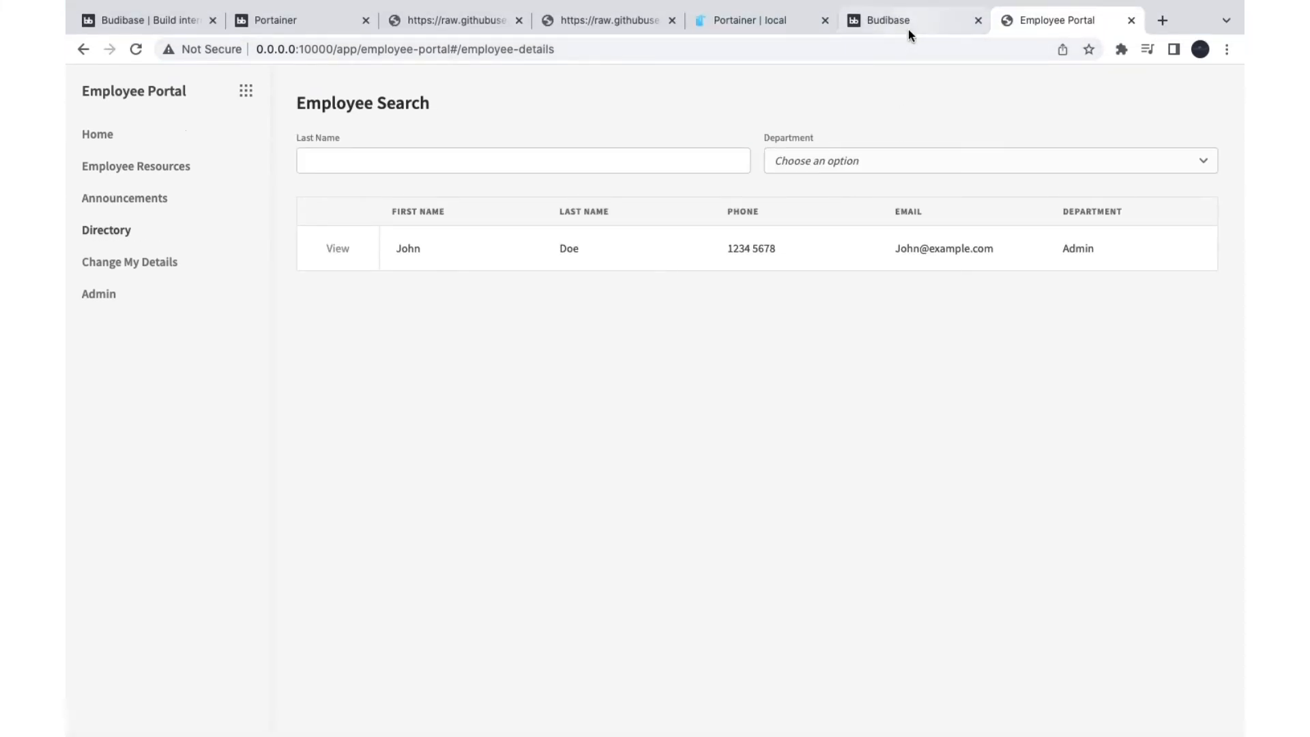
{"action": "left_click", "coordinate": [906, 26]}
{"action": "left_click", "coordinate": [1007, 26]}
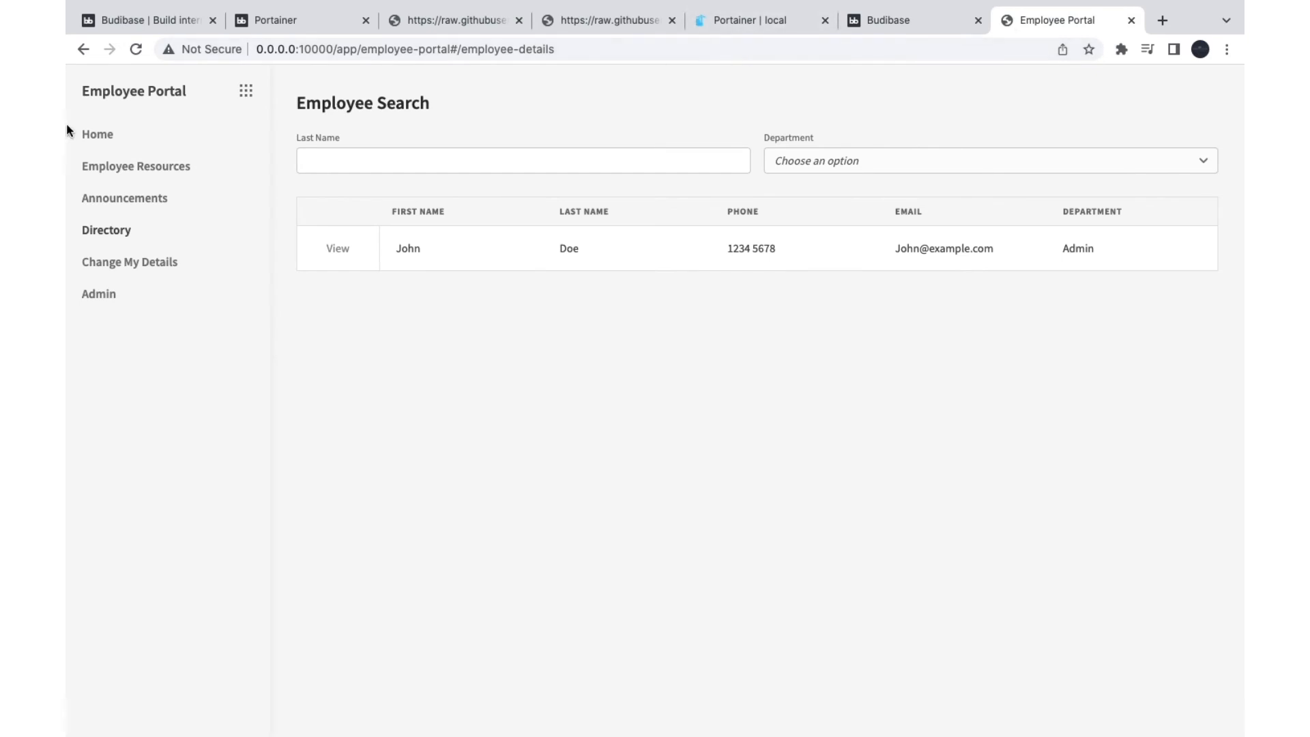
{"action": "left_click", "coordinate": [98, 133]}
{"action": "left_click", "coordinate": [474, 50]}
{"action": "key", "text": "super+c"}
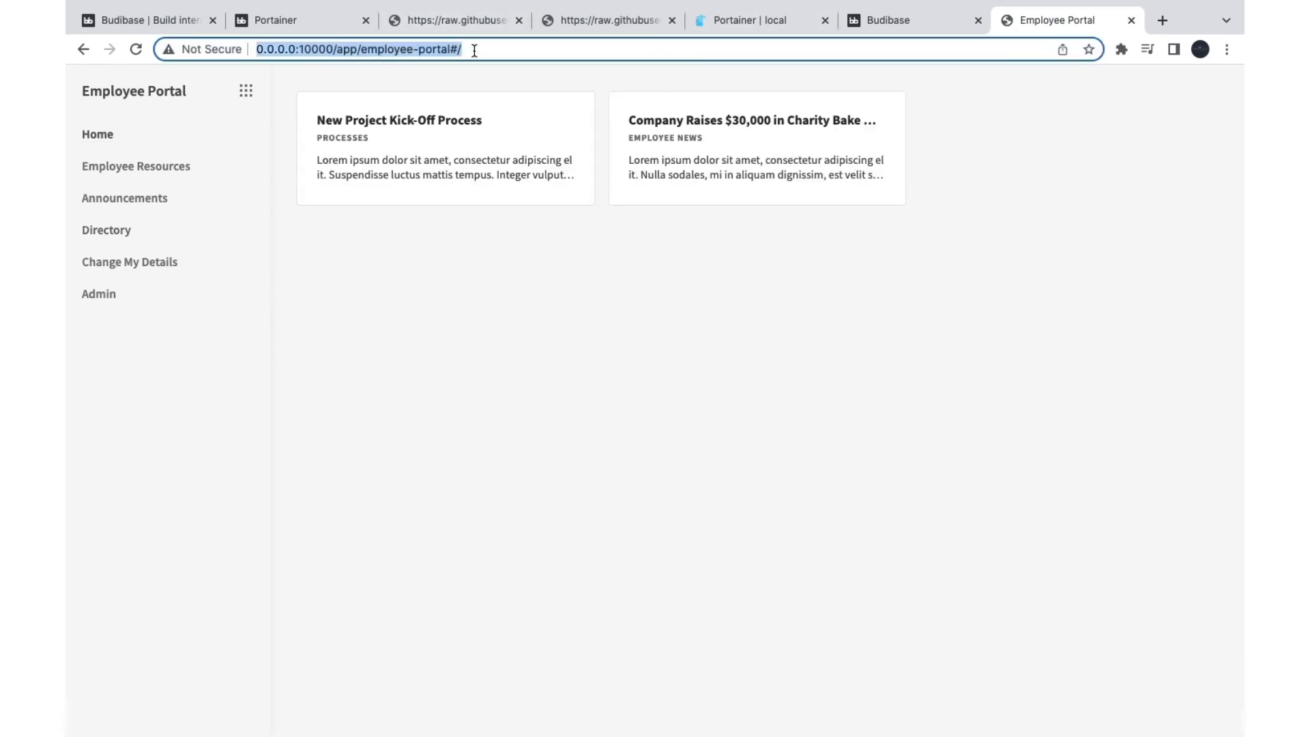
Step: Open the portal URL in a private window, sign in with the admin email, then switch back
{"action": "key", "text": "super+shift+n"}
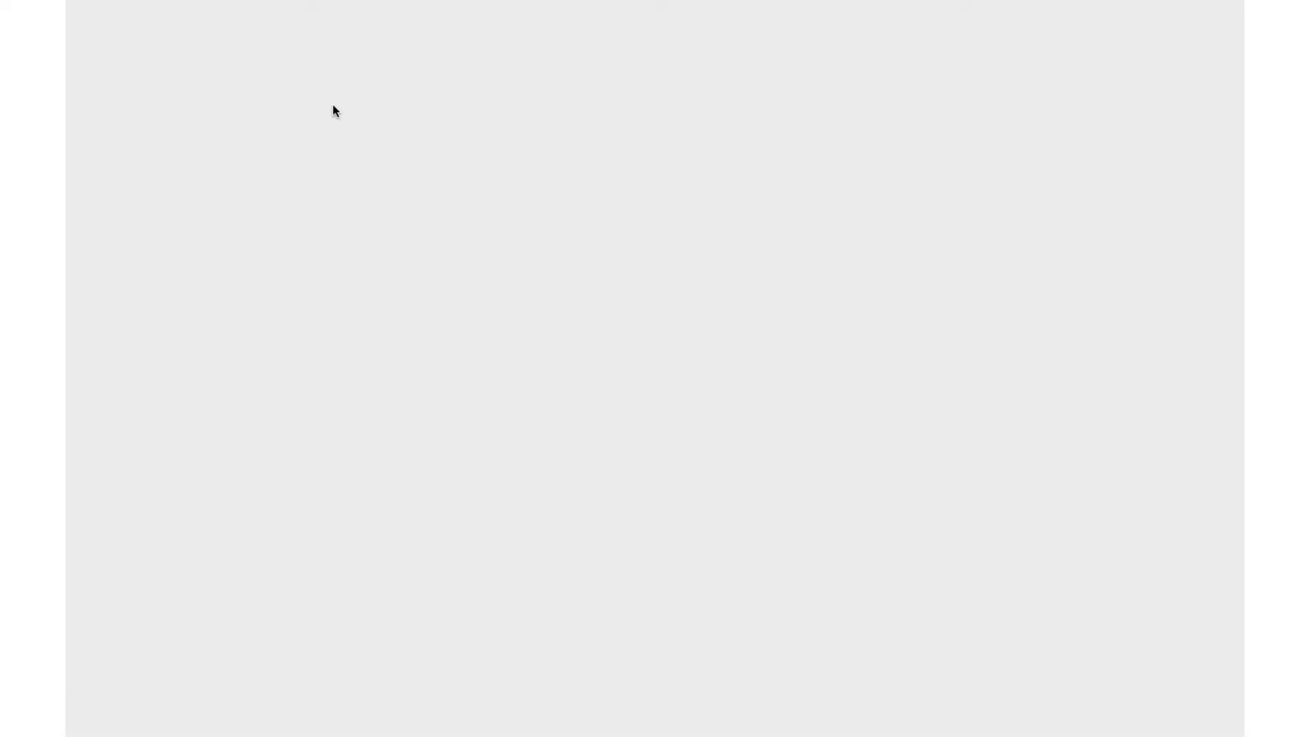
{"action": "key", "text": "super+v"}
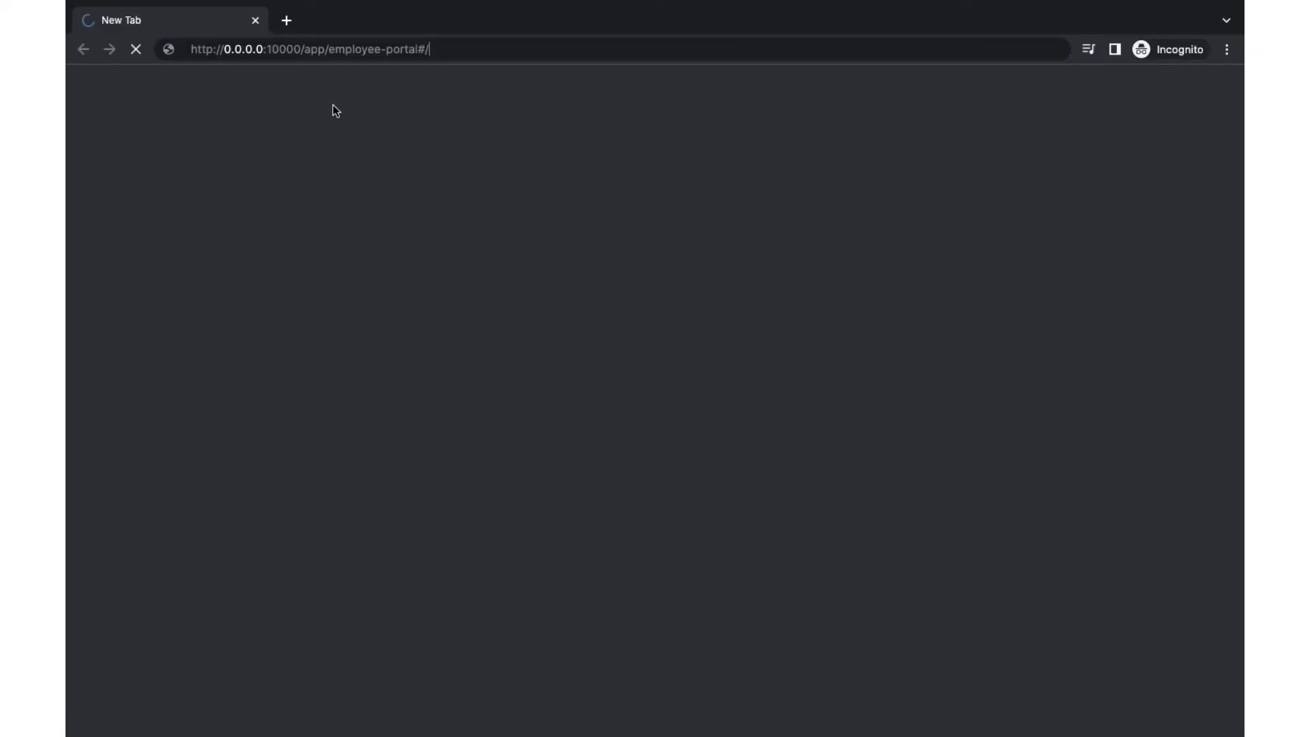
{"action": "key", "text": "Return"}
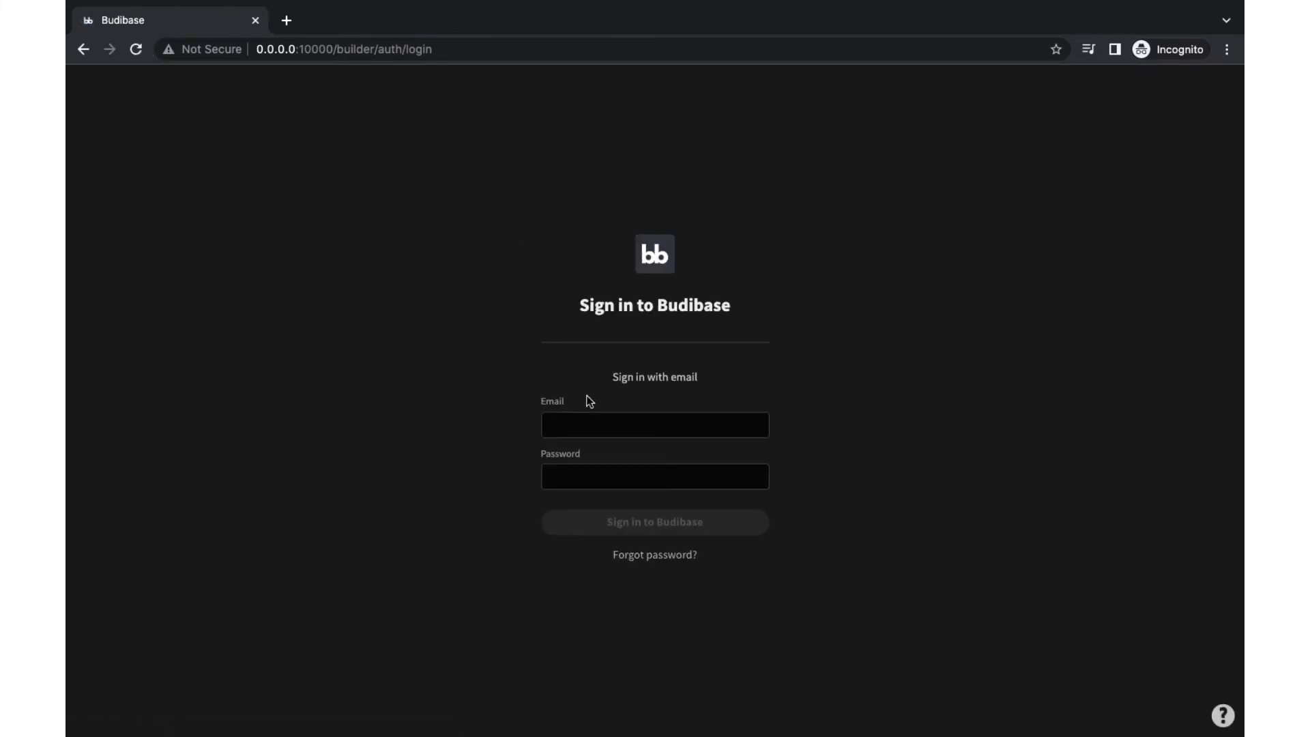
{"action": "left_click", "coordinate": [599, 421]}
{"action": "type", "text": "admin"}
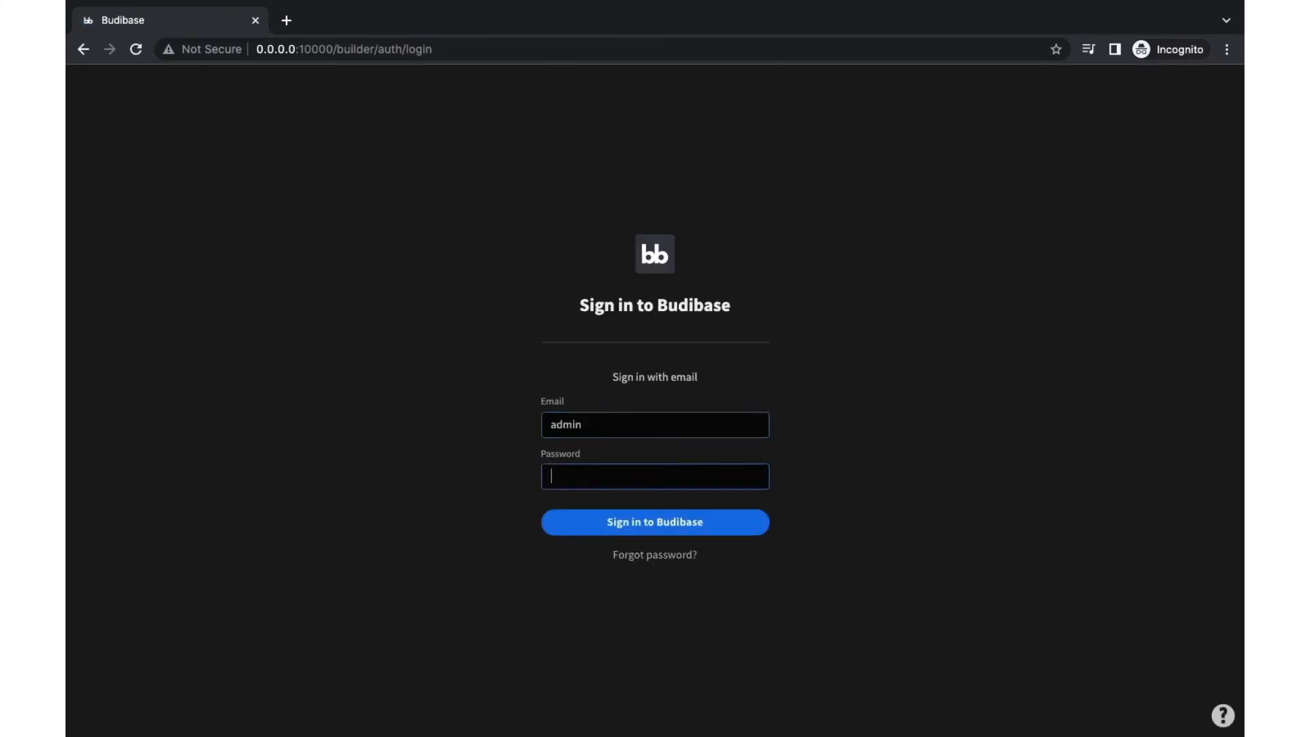
{"action": "left_click", "coordinate": [712, 531]}
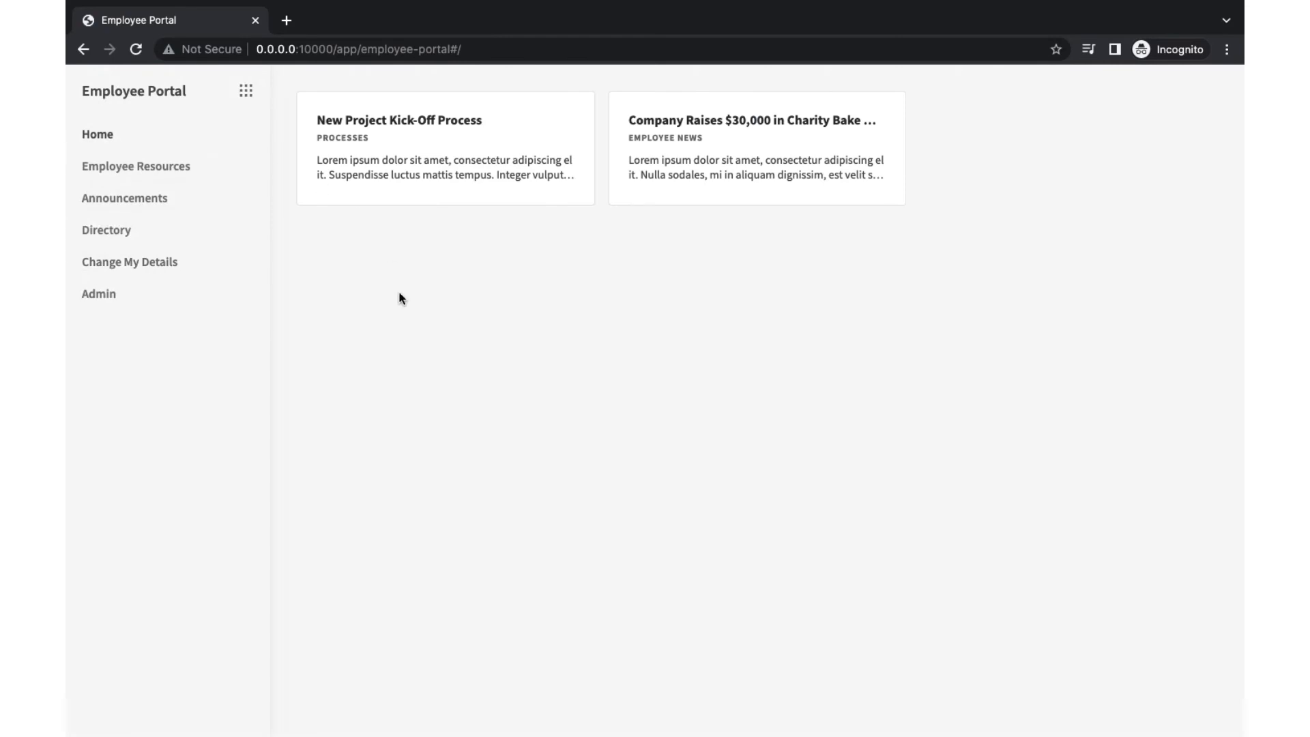
{"action": "key", "text": "ctrl+Left"}
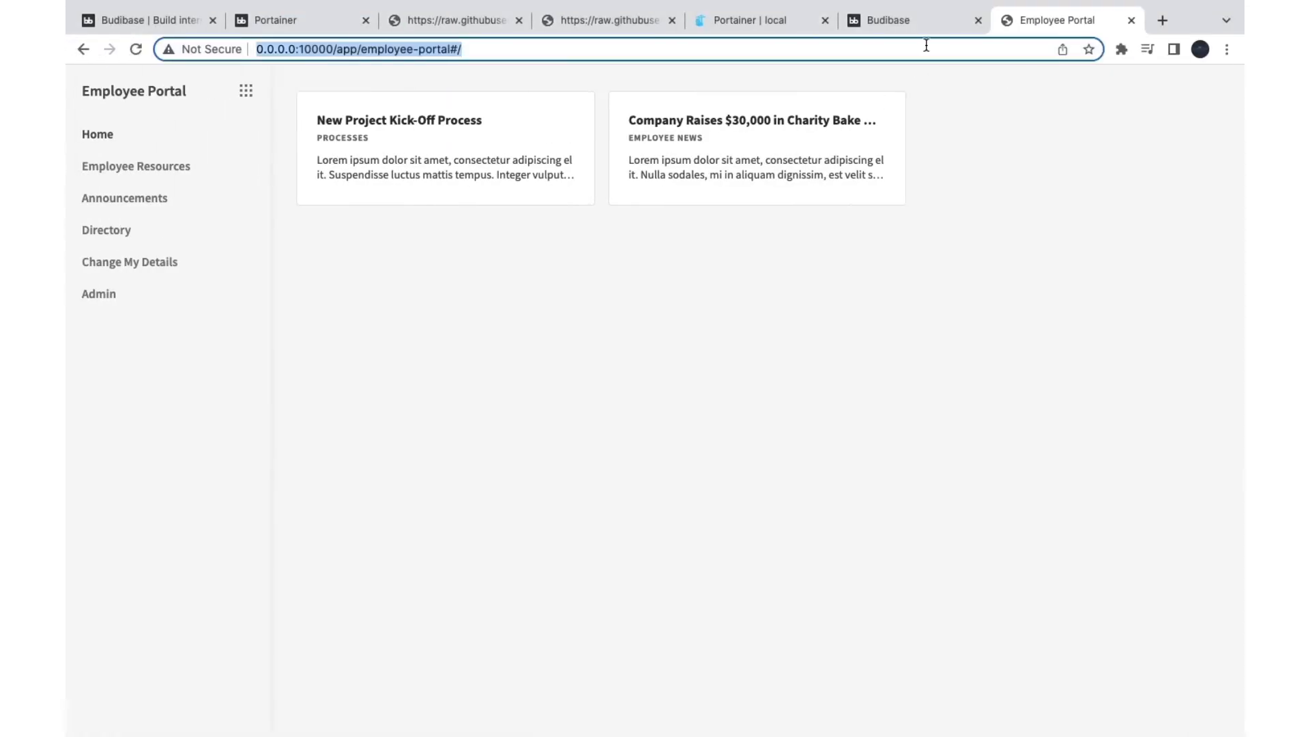
Step: Back in the builder, create a new app from scratch
{"action": "left_click", "coordinate": [931, 21]}
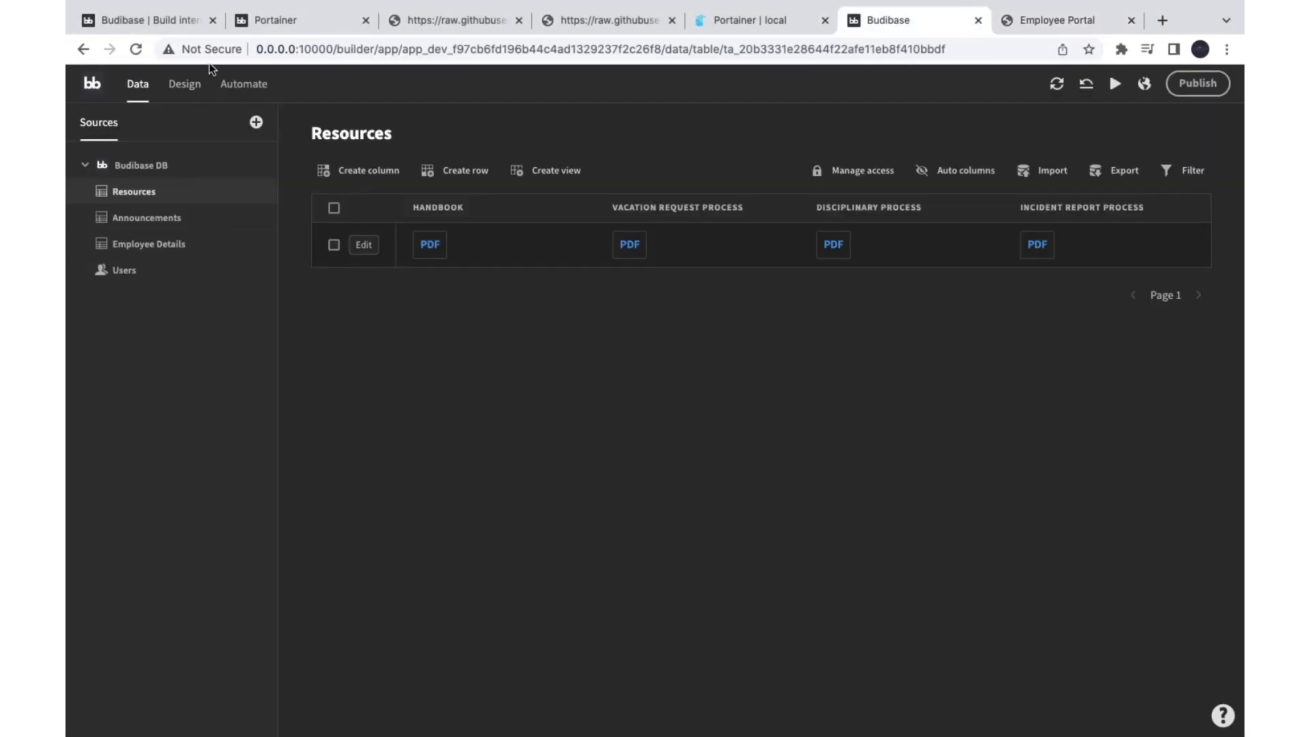
{"action": "left_click", "coordinate": [366, 221]}
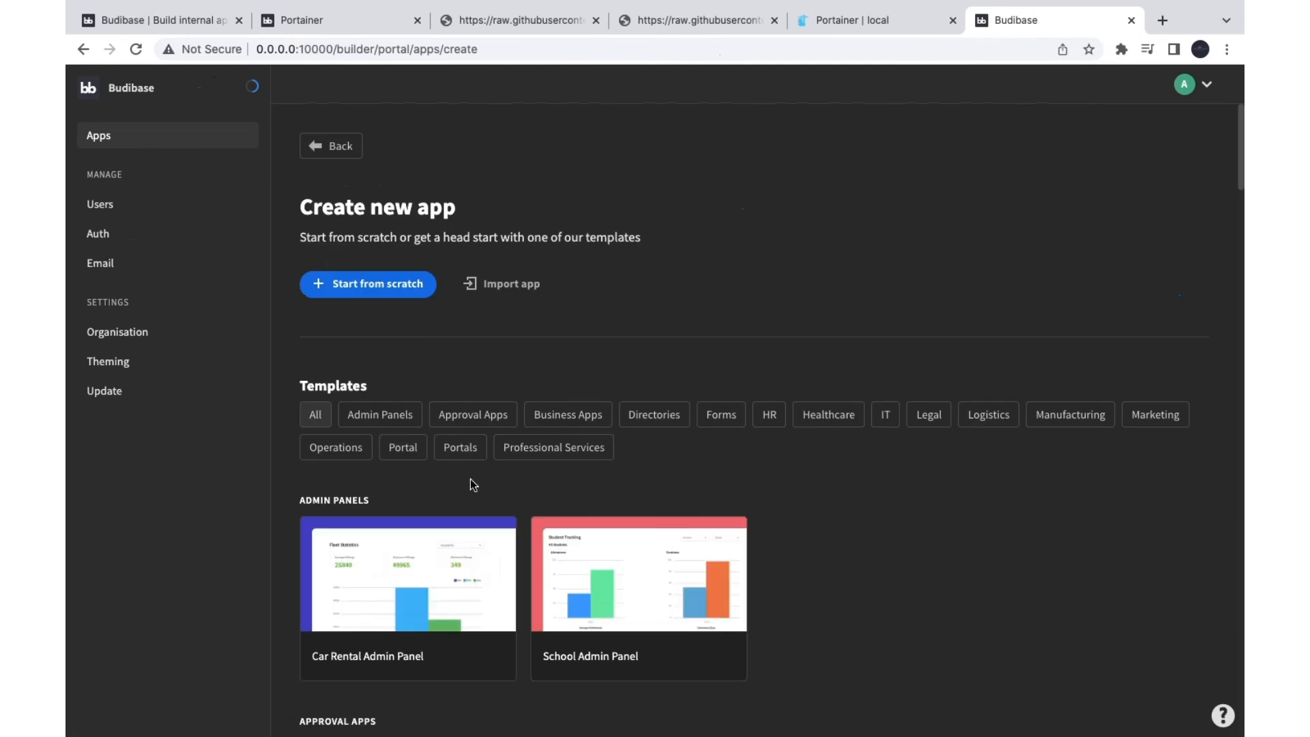
{"action": "left_click", "coordinate": [392, 283]}
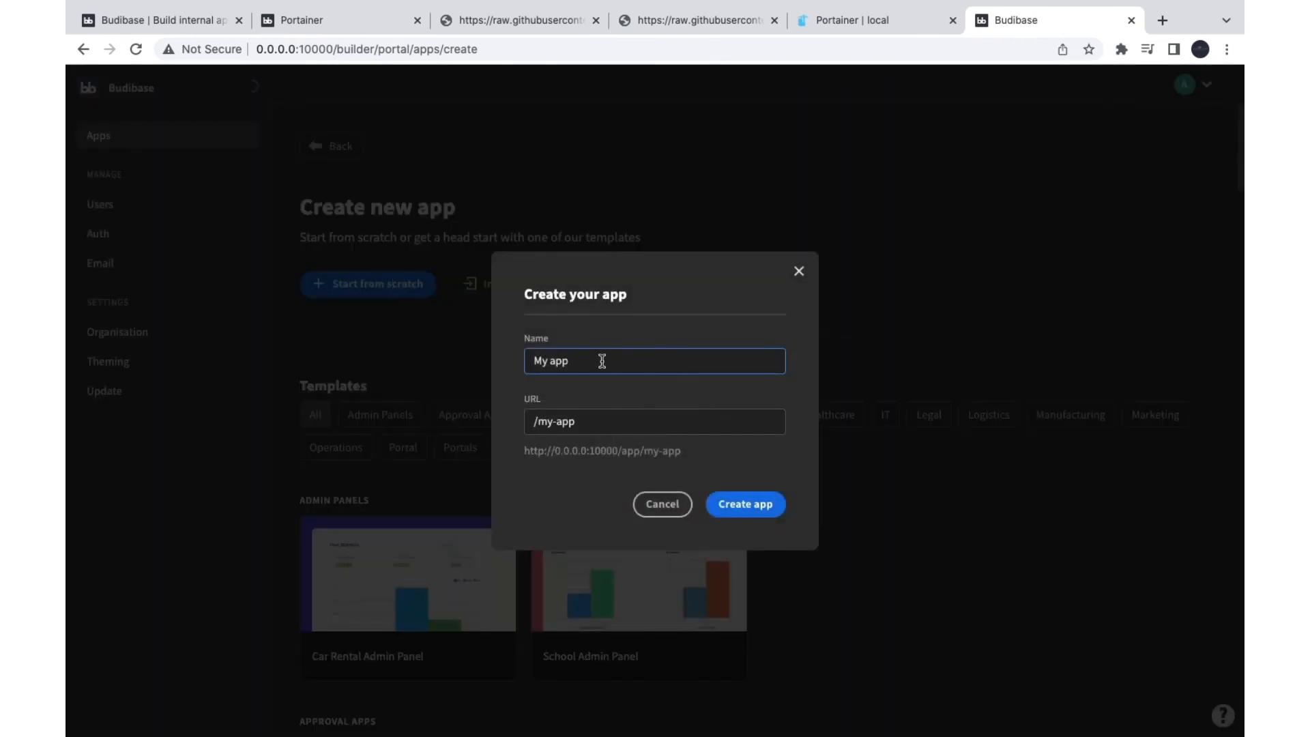
{"action": "left_click", "coordinate": [760, 508]}
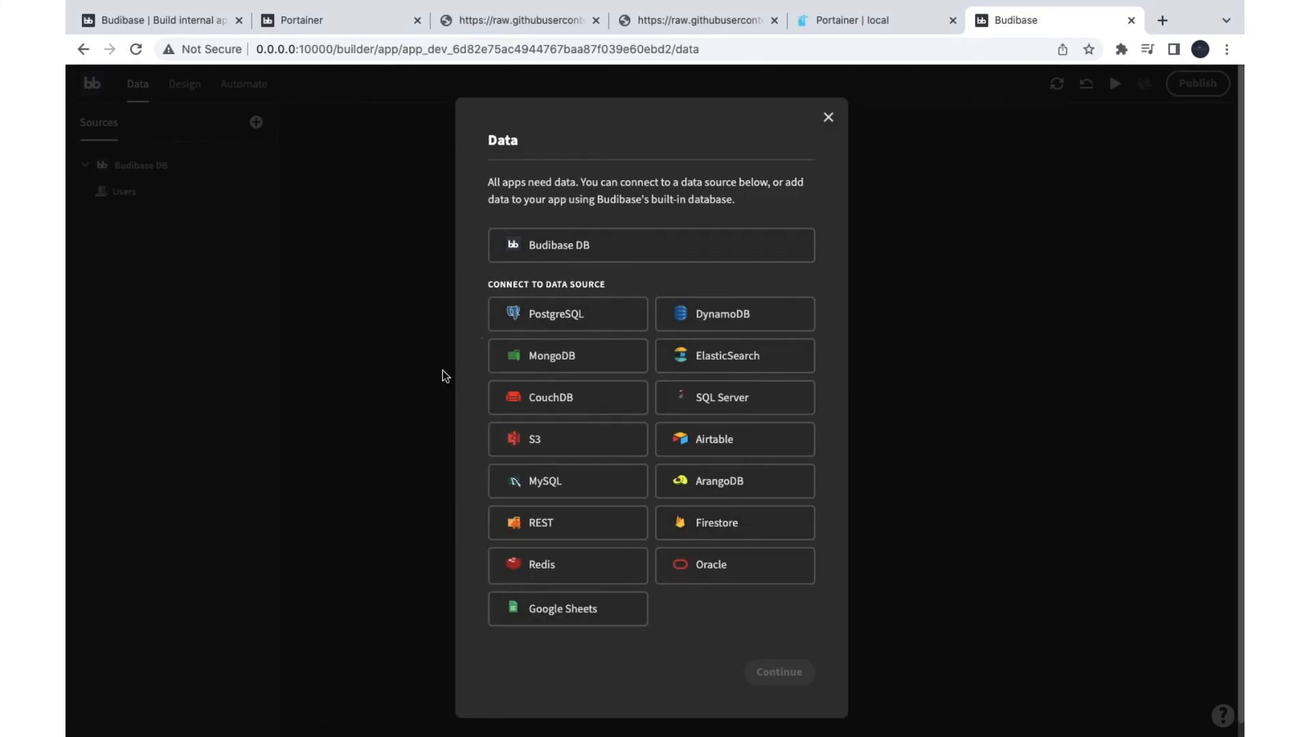
Step: Create a Budibase DB table named reuests
{"action": "left_click", "coordinate": [581, 247]}
{"action": "left_click", "coordinate": [787, 670]}
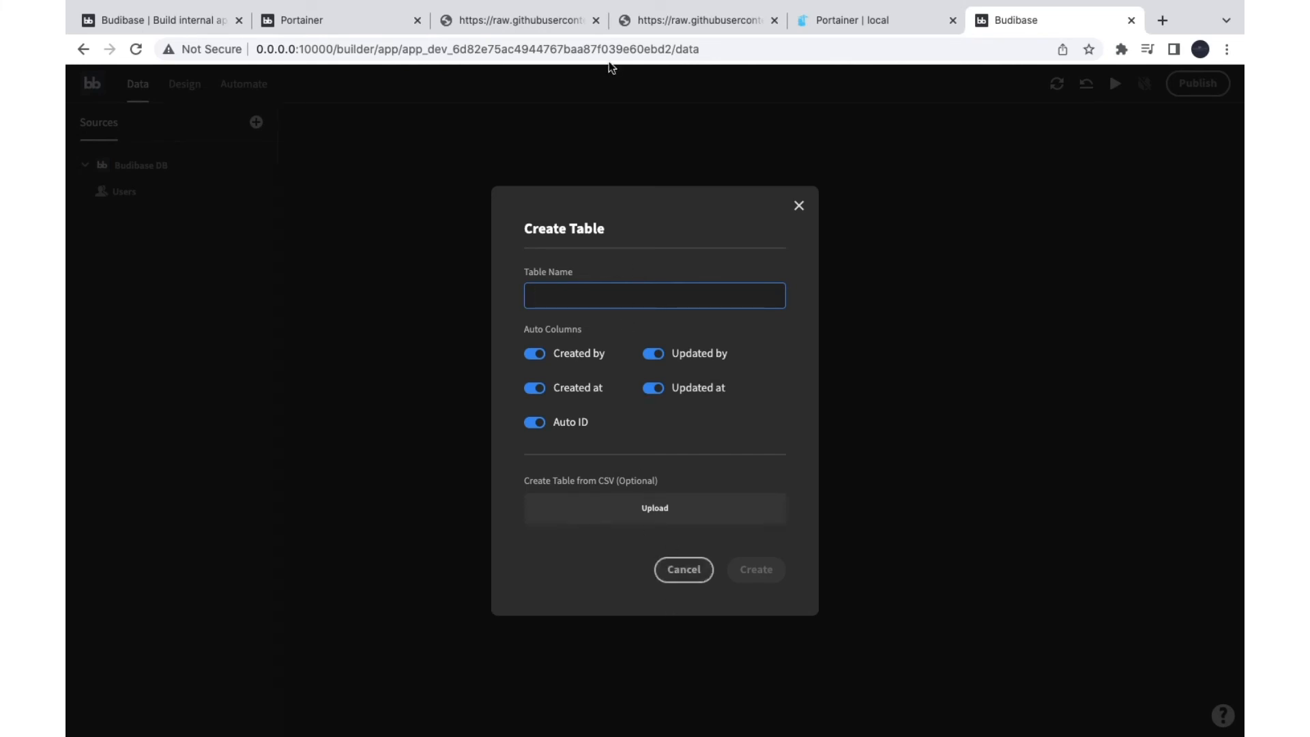
{"action": "type", "text": "re"}
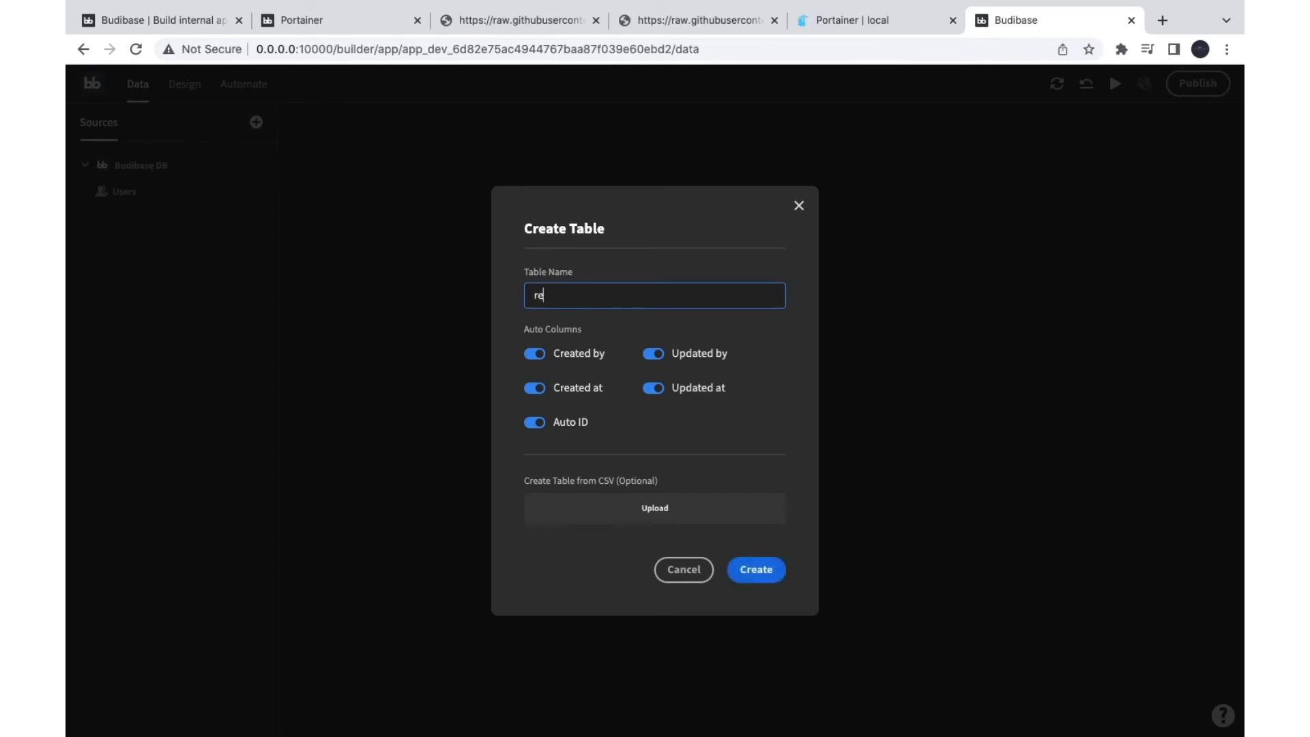
{"action": "type", "text": "q"}
{"action": "key", "text": "BackSpace"}
{"action": "key", "text": "BackSpace"}
{"action": "key", "text": "BackSpace"}
{"action": "type", "text": "reues"}
{"action": "left_click", "coordinate": [755, 578]}
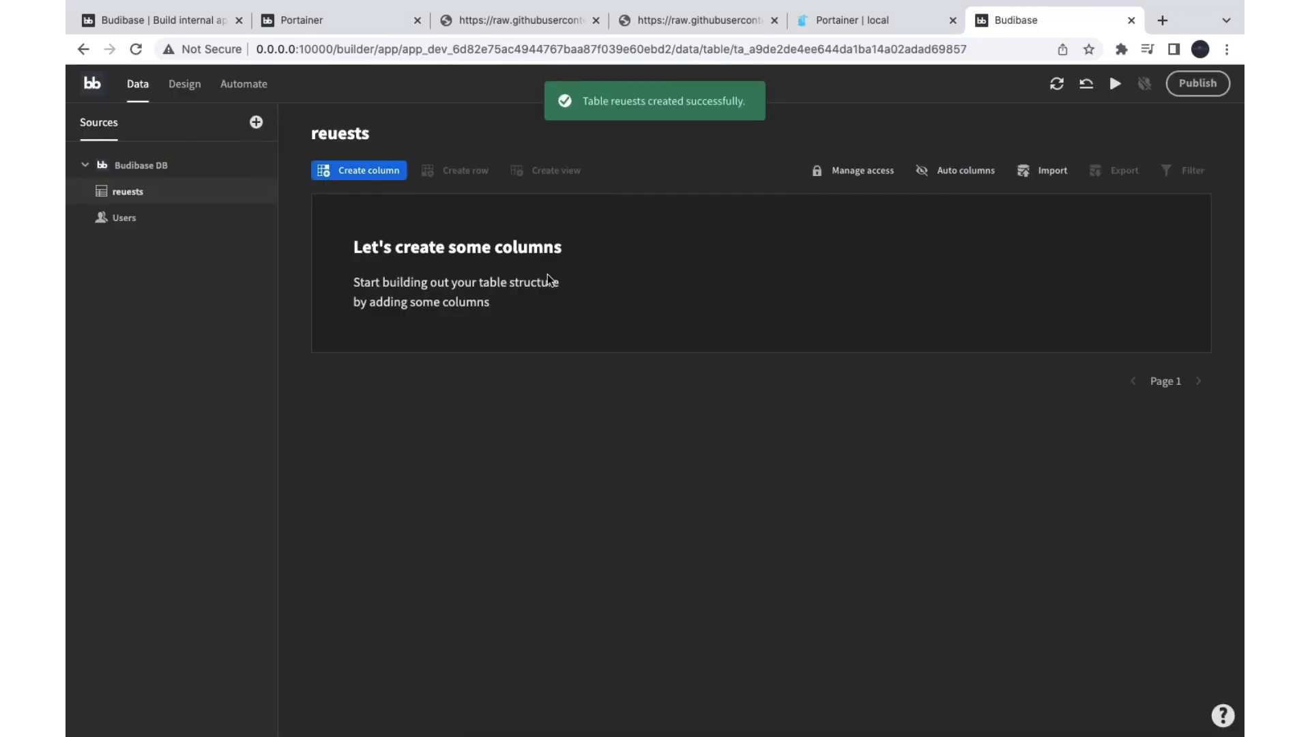
Step: Add a text column called name, set as a primary search index
{"action": "left_click", "coordinate": [365, 172]}
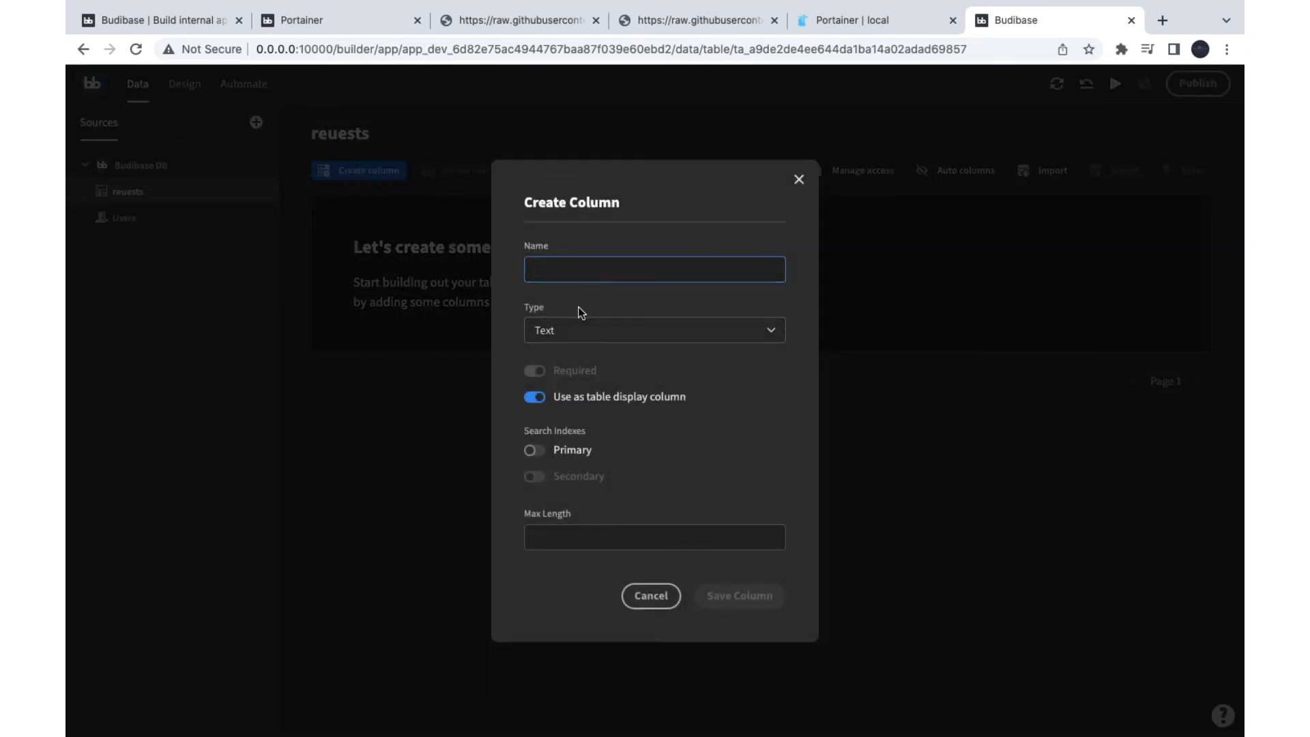
{"action": "left_click", "coordinate": [580, 329]}
{"action": "scroll", "coordinate": [585, 456], "scroll_direction": "down", "scroll_amount": 4}
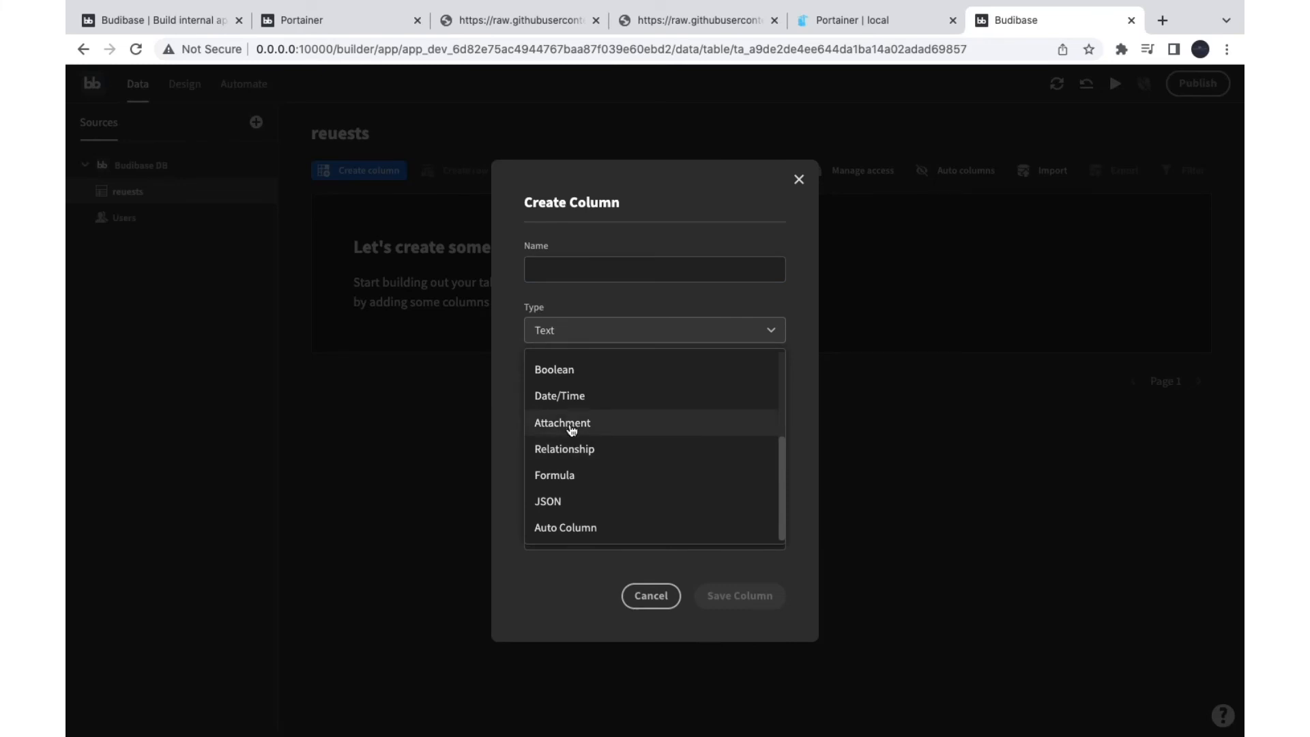
{"action": "scroll", "coordinate": [531, 472], "scroll_direction": "up", "scroll_amount": 3}
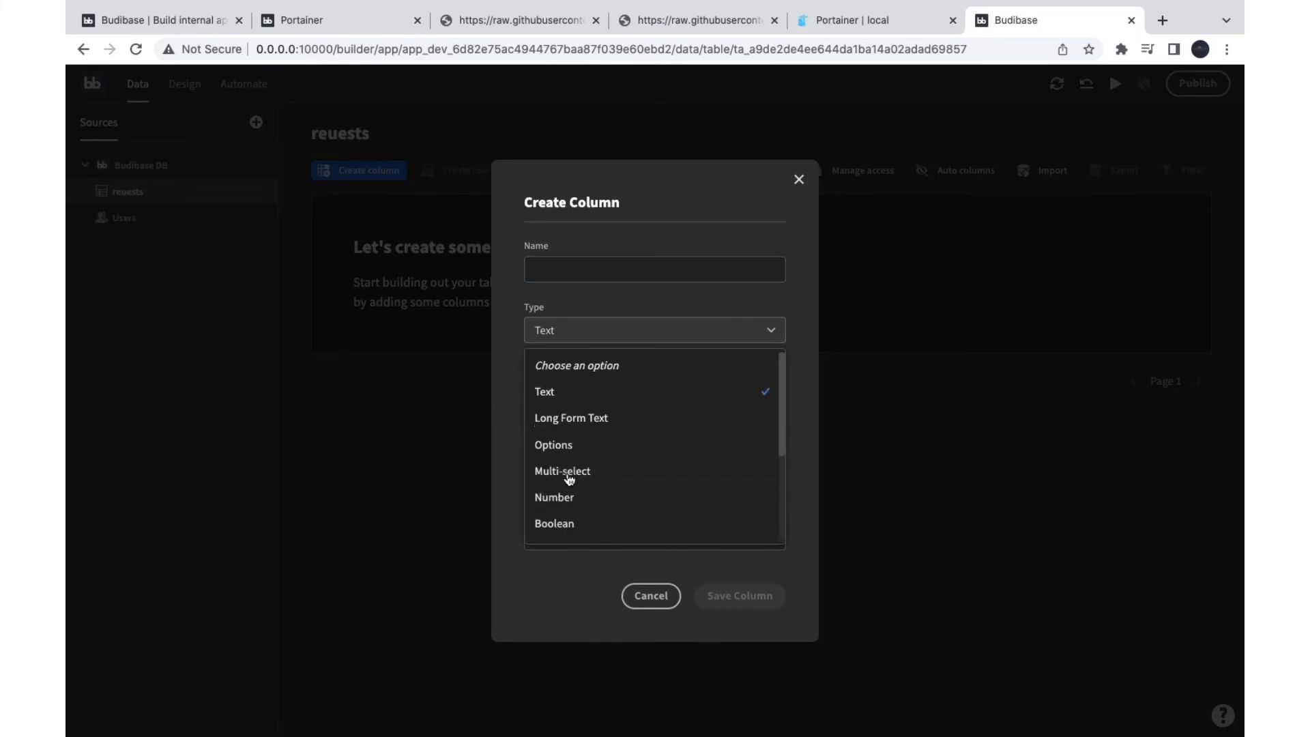
{"action": "left_click", "coordinate": [795, 181]}
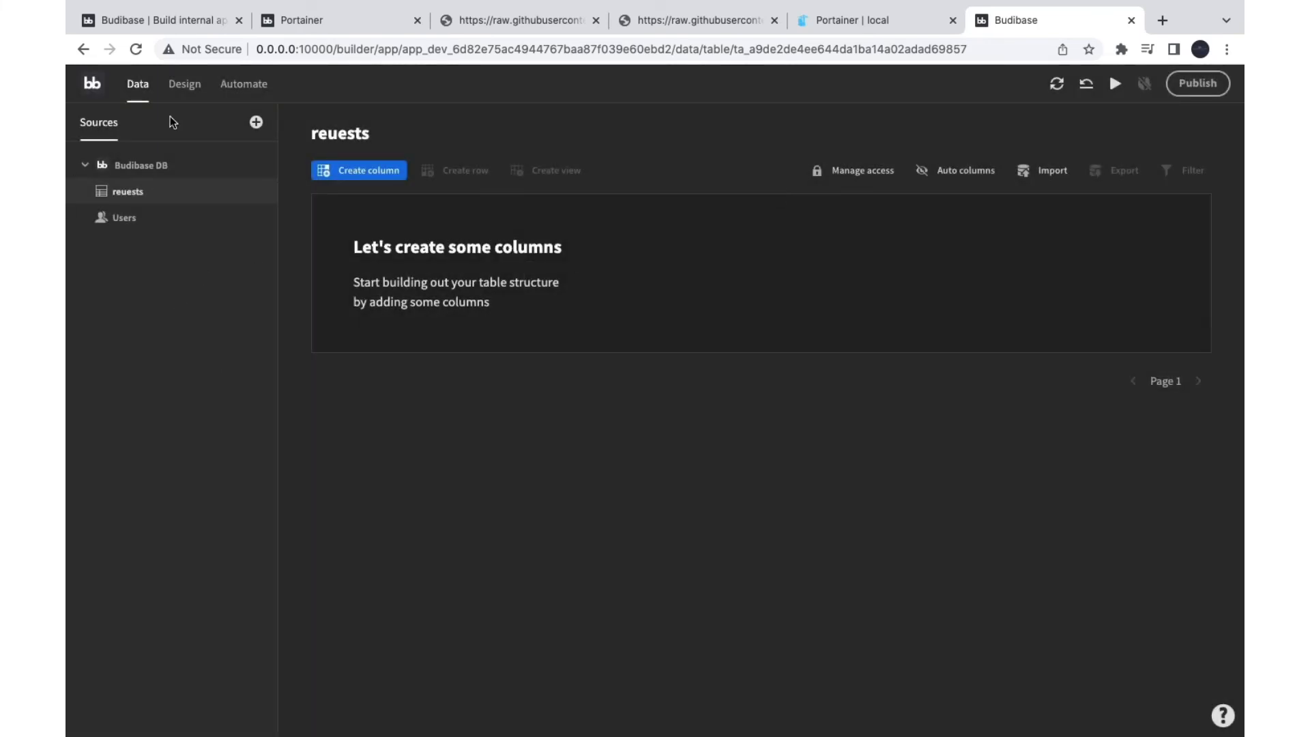
{"action": "mouse_move", "coordinate": [213, 204]}
{"action": "left_click", "coordinate": [354, 170]}
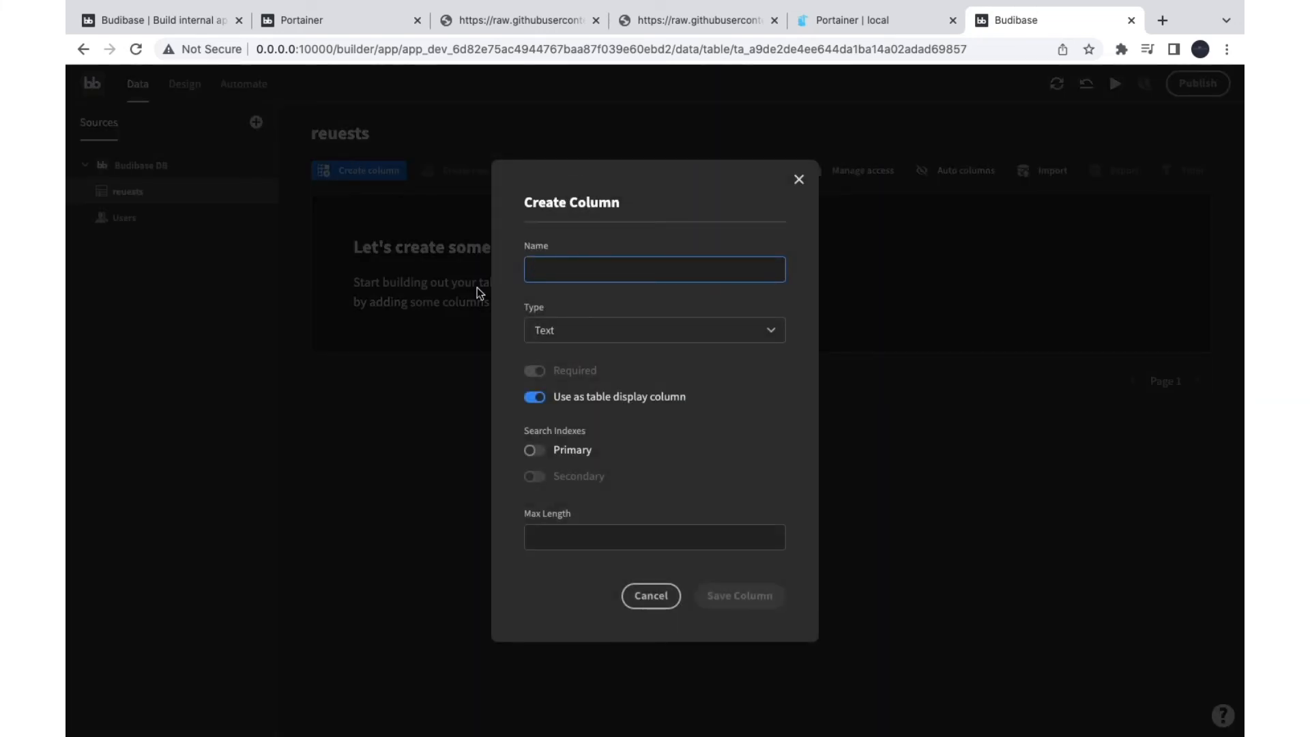
{"action": "type", "text": "name"}
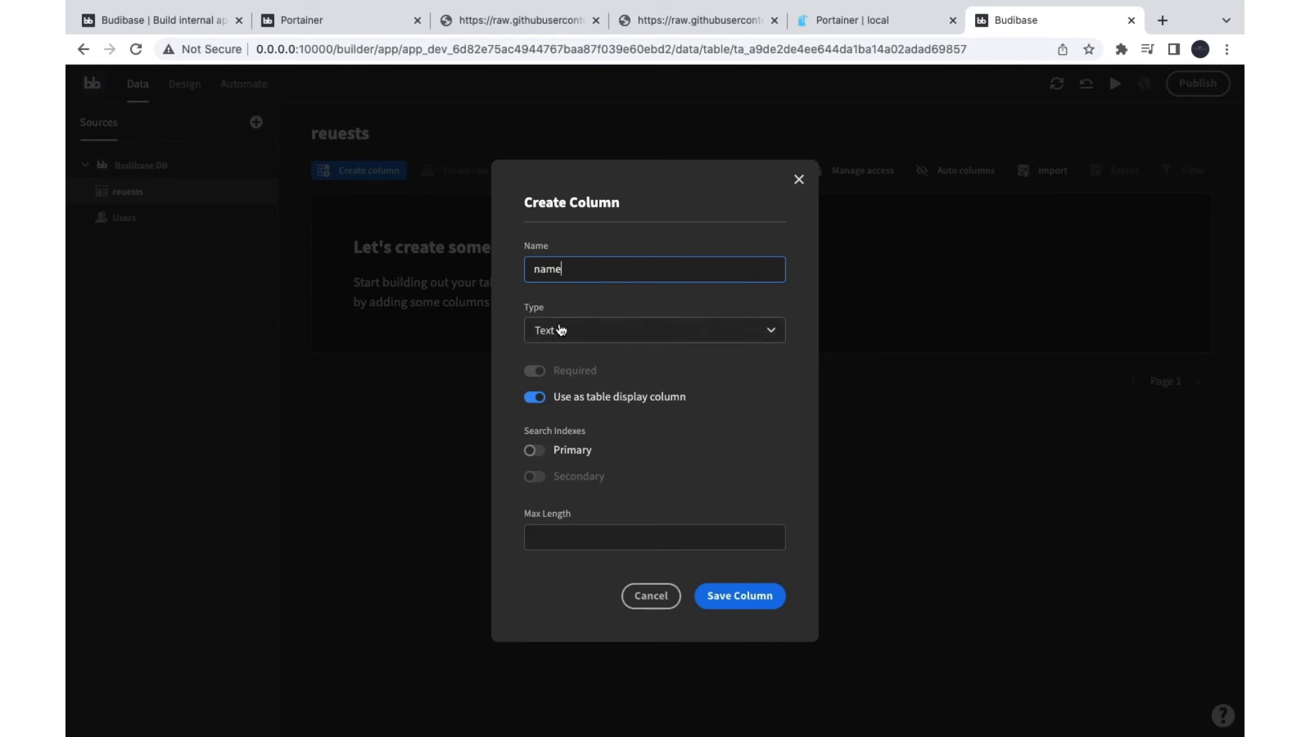
{"action": "left_click", "coordinate": [534, 450]}
{"action": "left_click", "coordinate": [751, 597]}
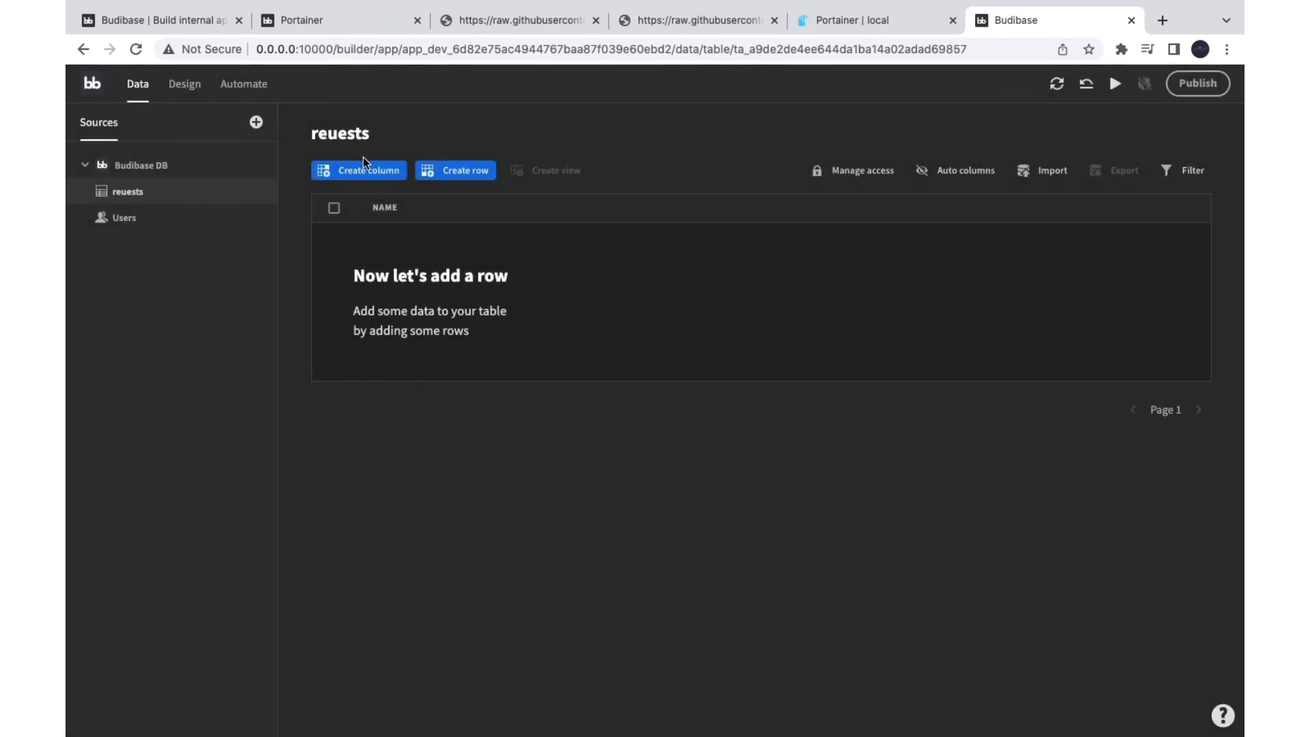
Step: Add an Attachment-type column called image
{"action": "left_click", "coordinate": [369, 170]}
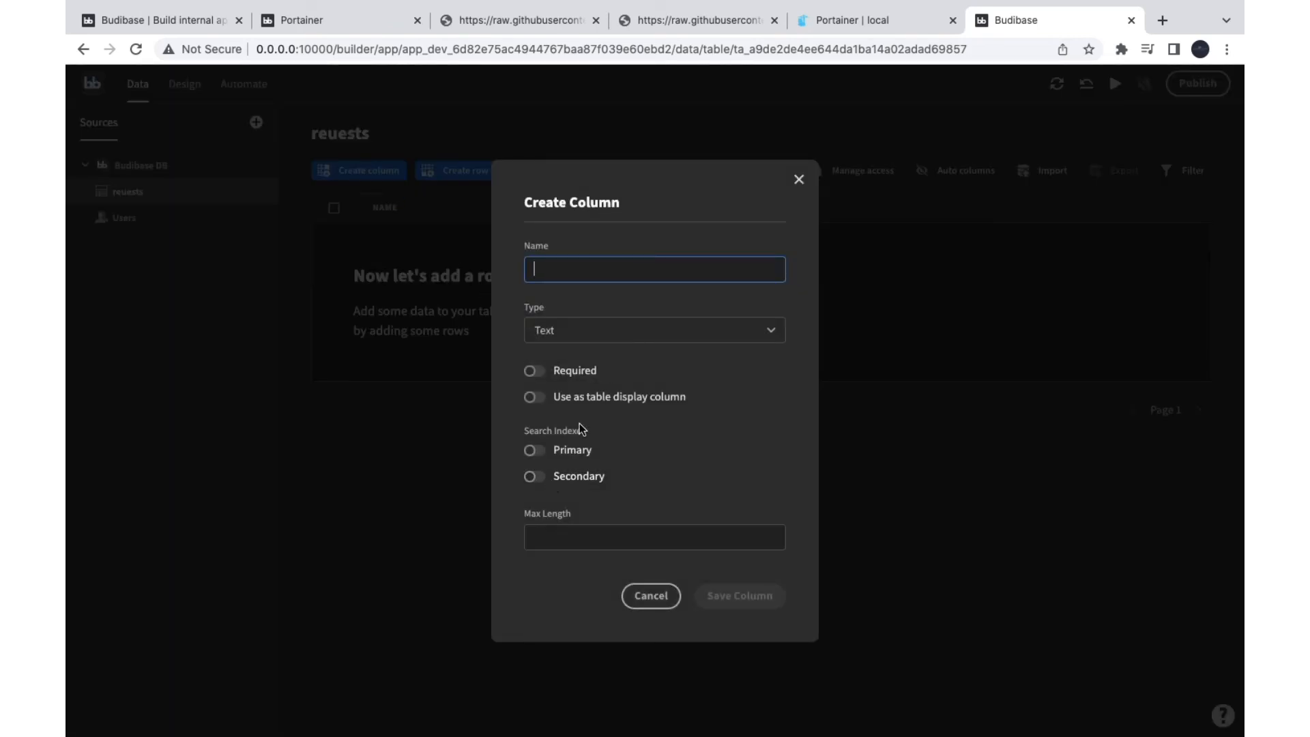
{"action": "left_click", "coordinate": [637, 332]}
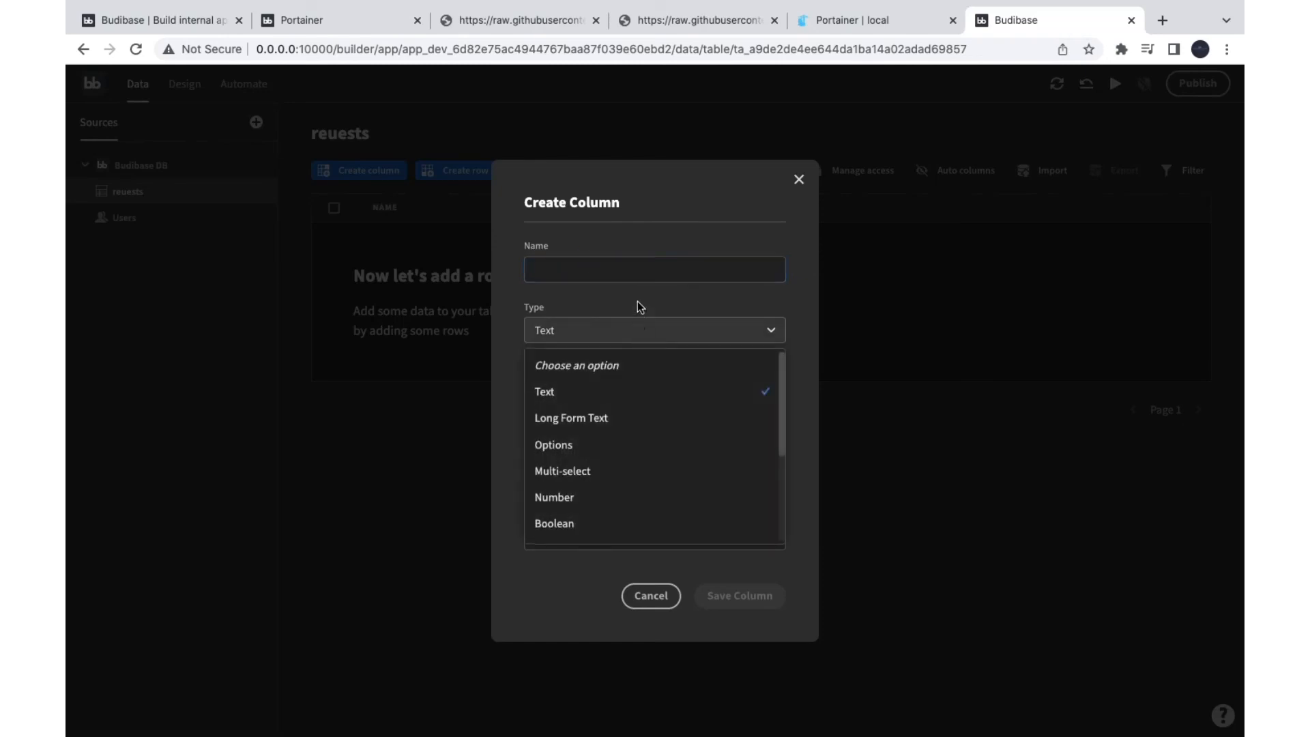
{"action": "left_click", "coordinate": [614, 268]}
{"action": "type", "text": "image"}
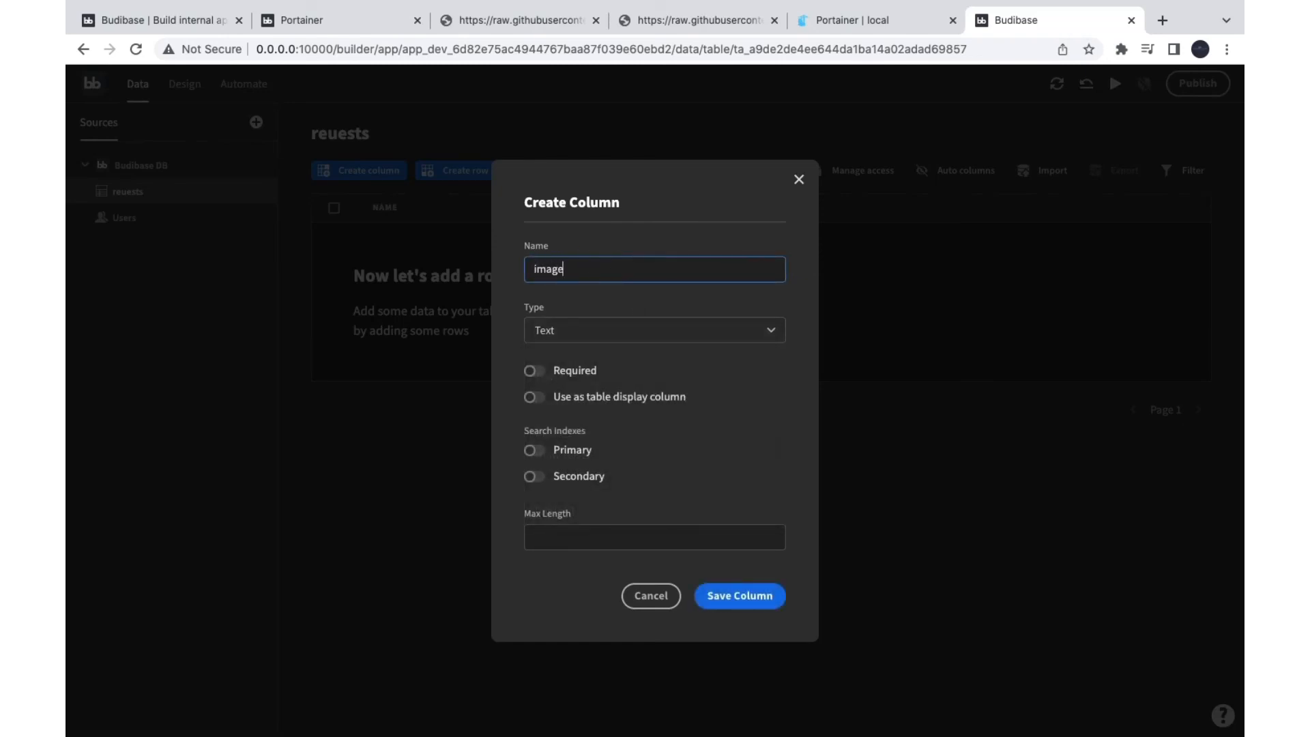
{"action": "left_click", "coordinate": [614, 334]}
{"action": "scroll", "coordinate": [598, 461], "scroll_direction": "down", "scroll_amount": 3}
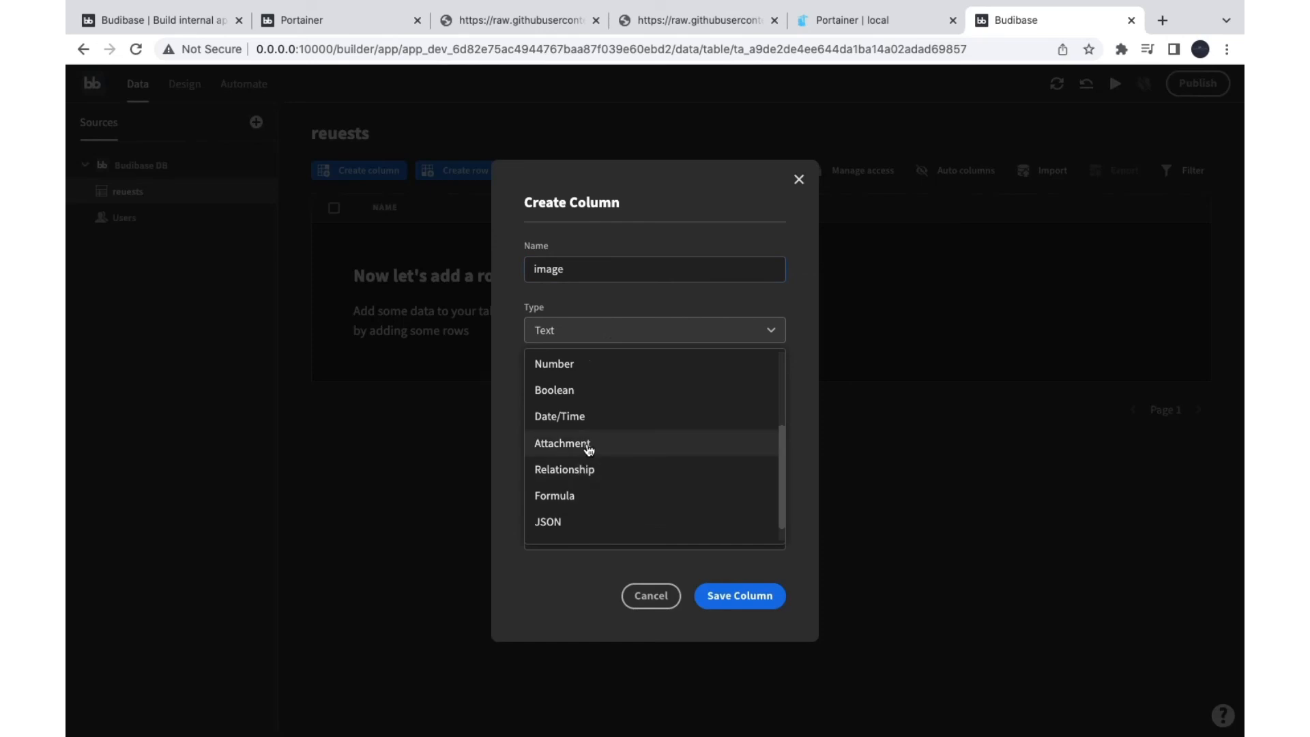
{"action": "left_click", "coordinate": [587, 446]}
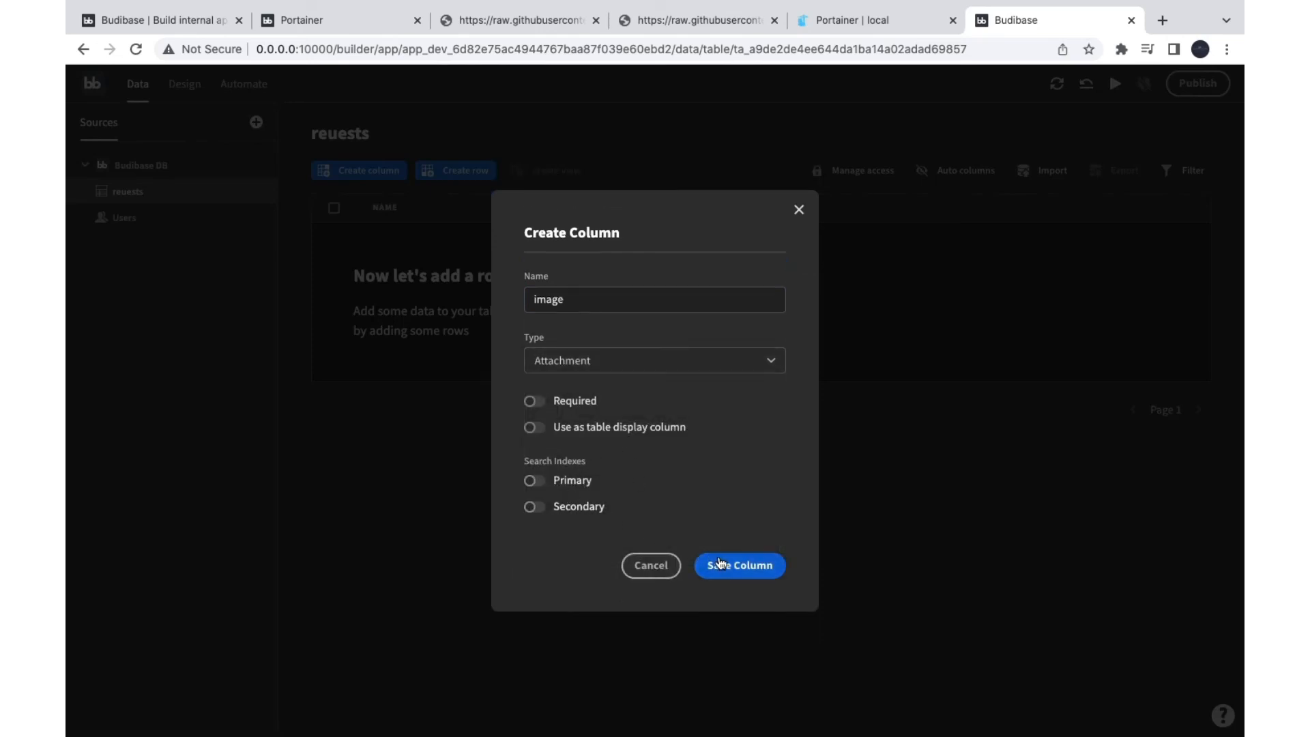
{"action": "left_click", "coordinate": [737, 571]}
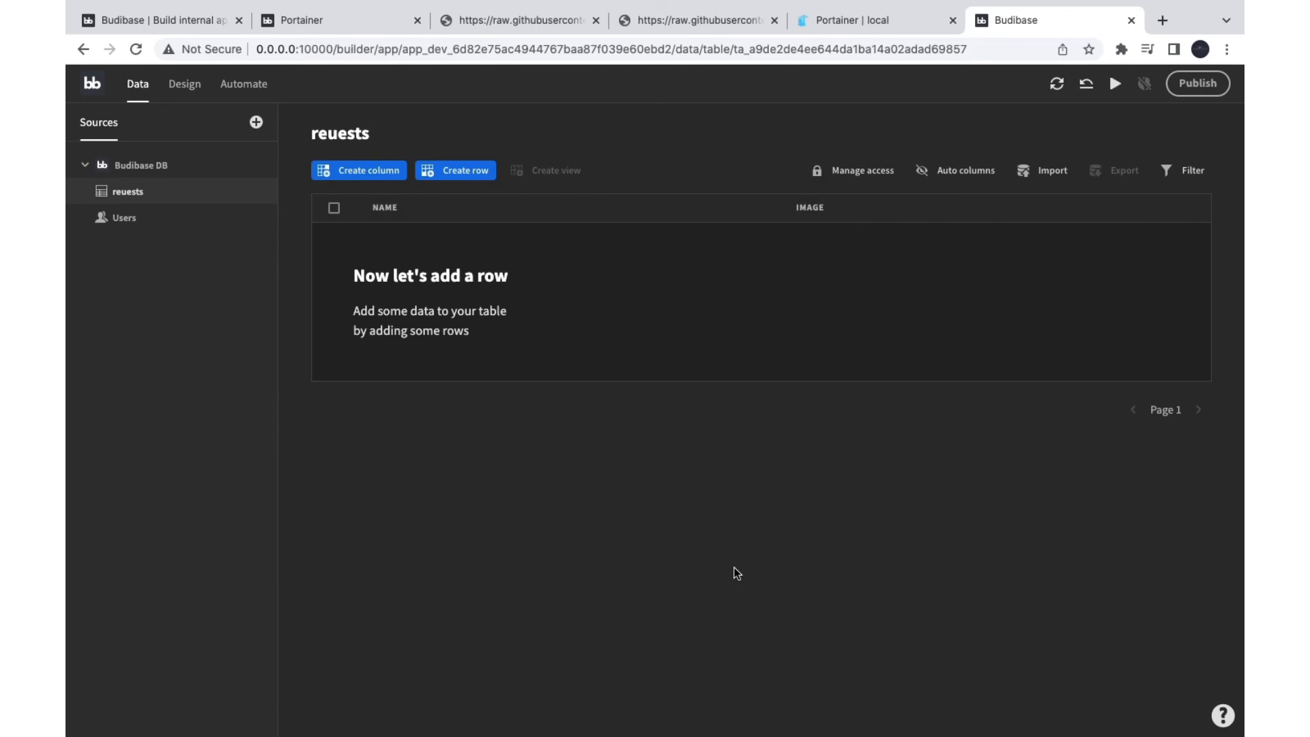
Step: In the Design section, choose autogenerated CRUD screens using the reuests table as data source
{"action": "left_click", "coordinate": [187, 97]}
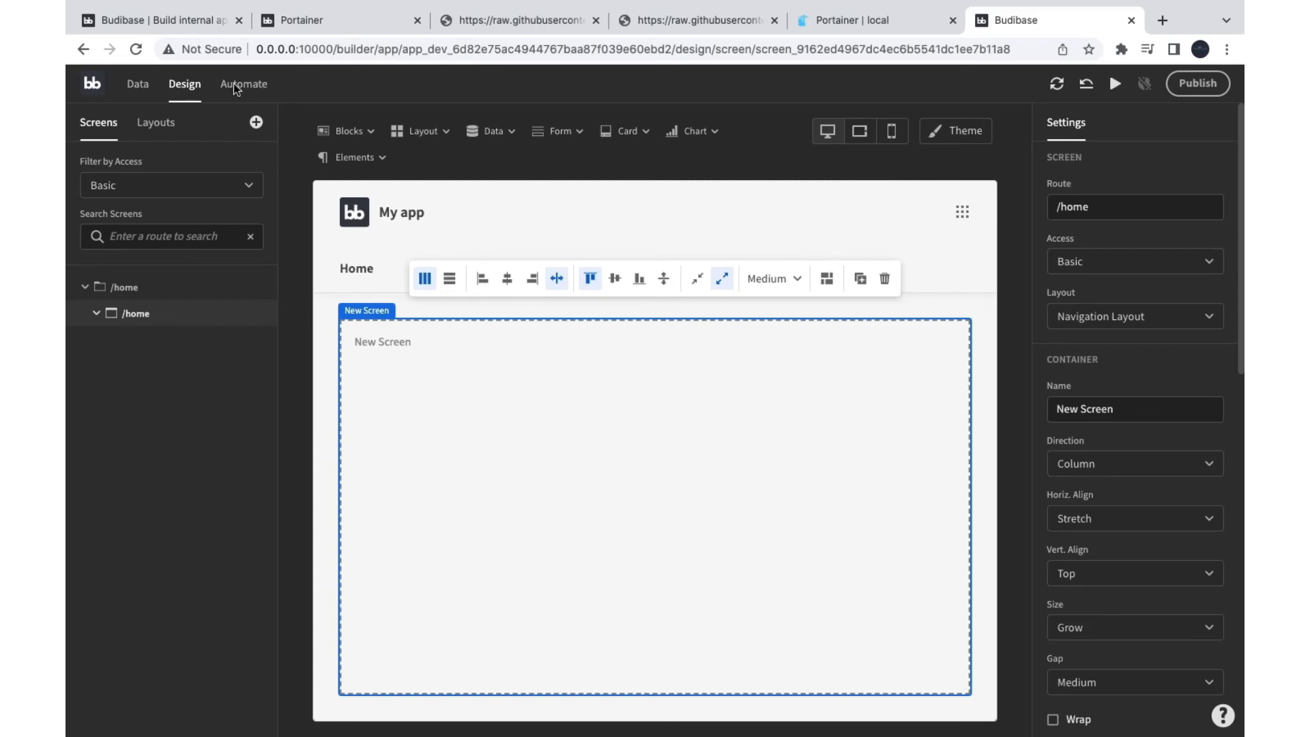
{"action": "left_click", "coordinate": [256, 123]}
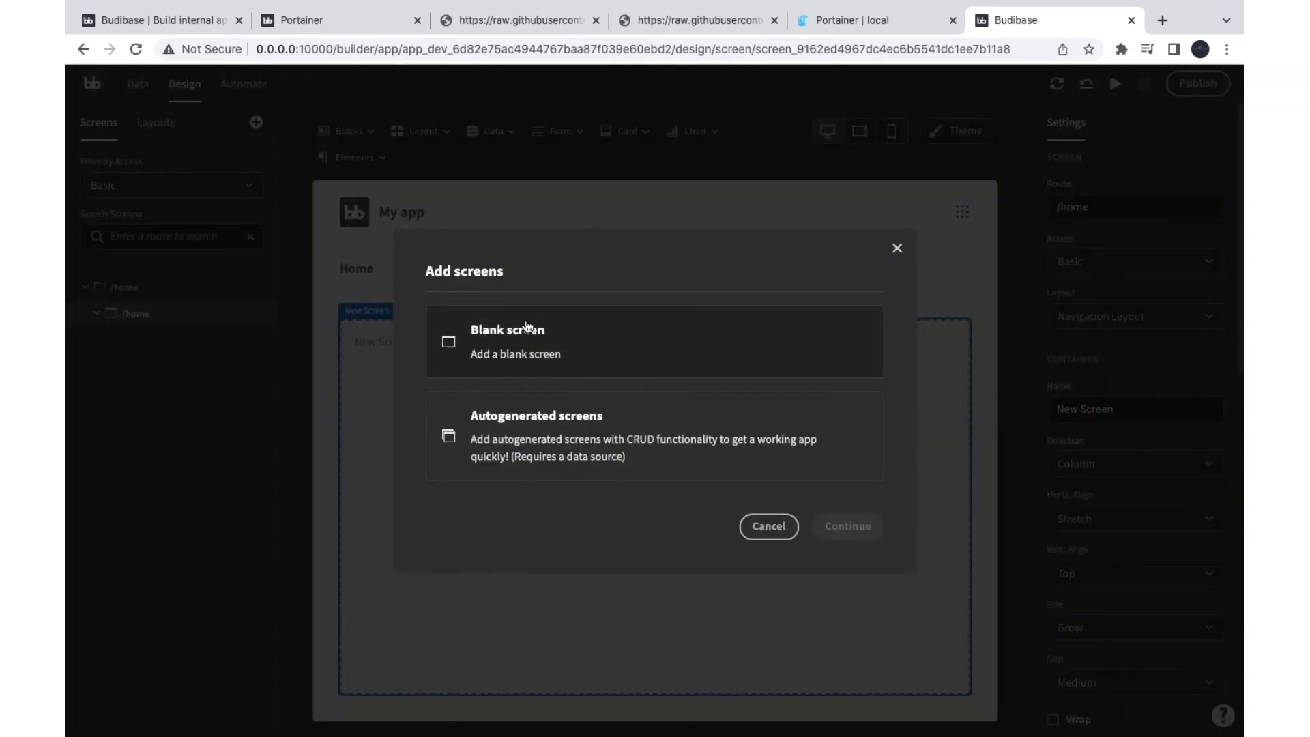
{"action": "left_click", "coordinate": [555, 433]}
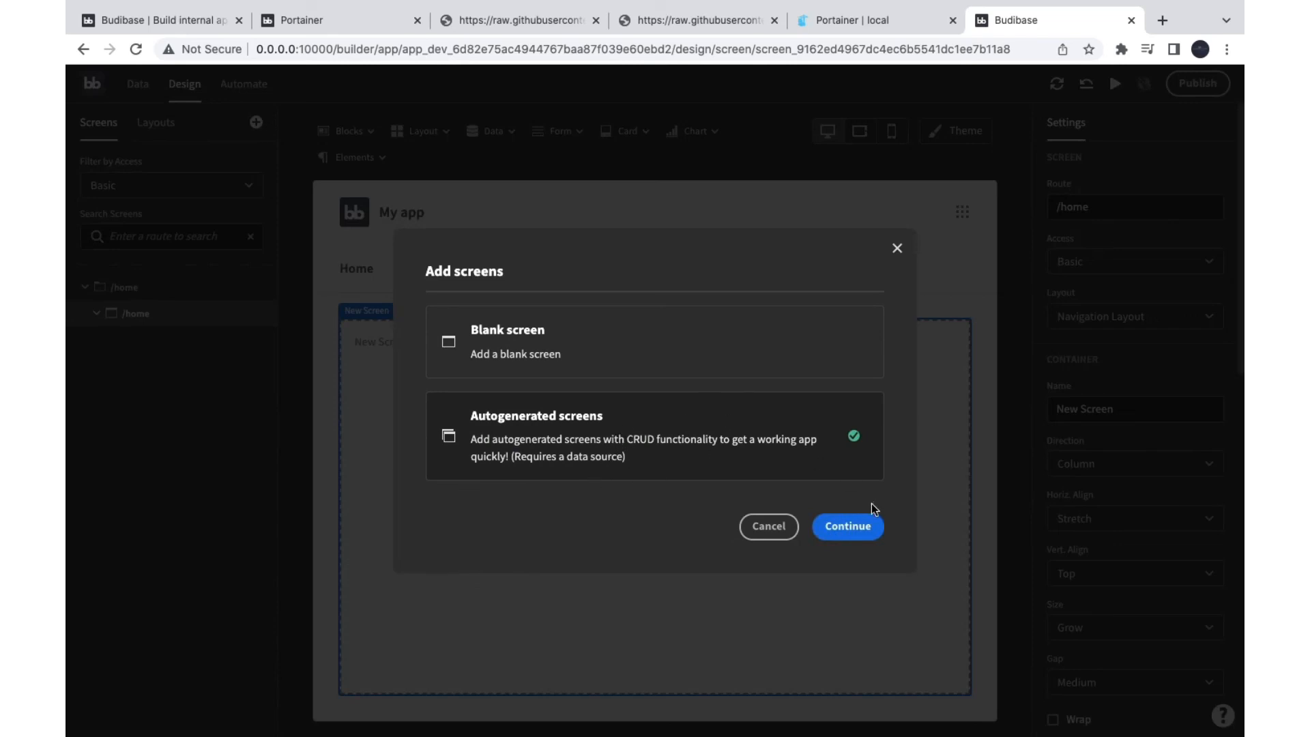
{"action": "left_click", "coordinate": [861, 525]}
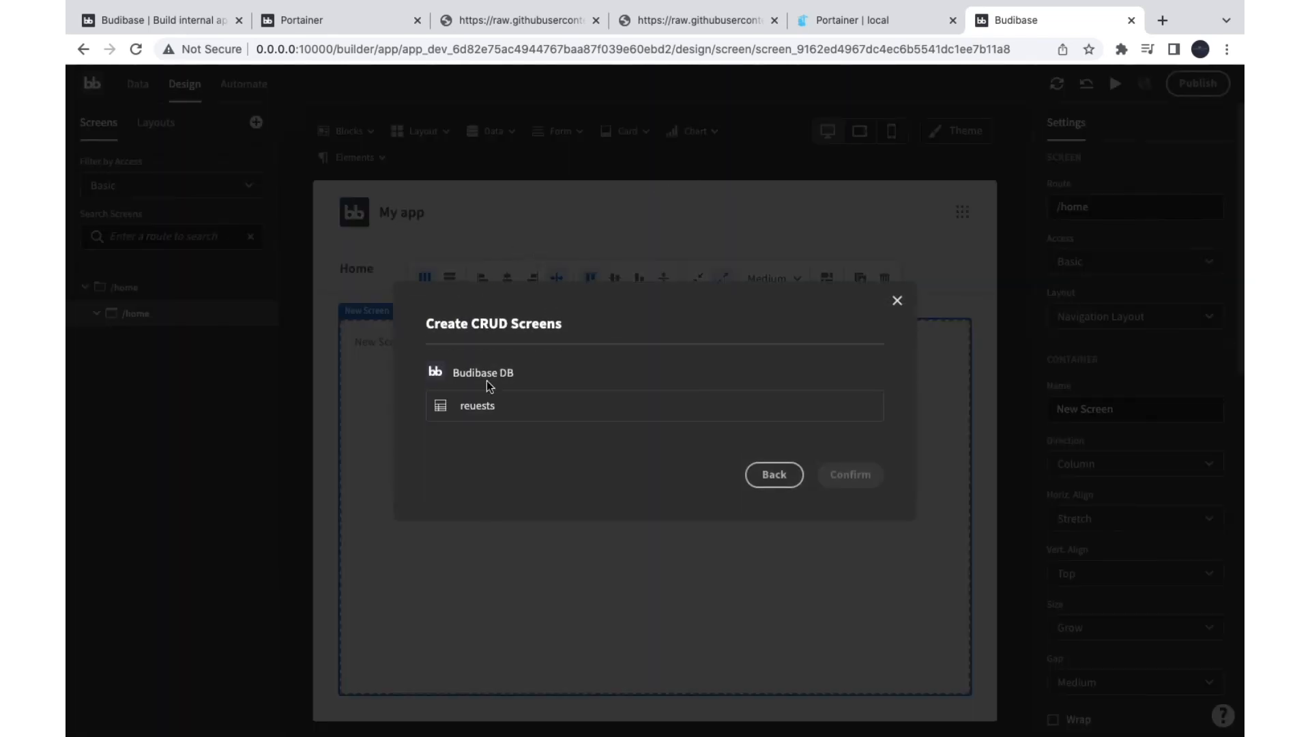
{"action": "left_click", "coordinate": [483, 415]}
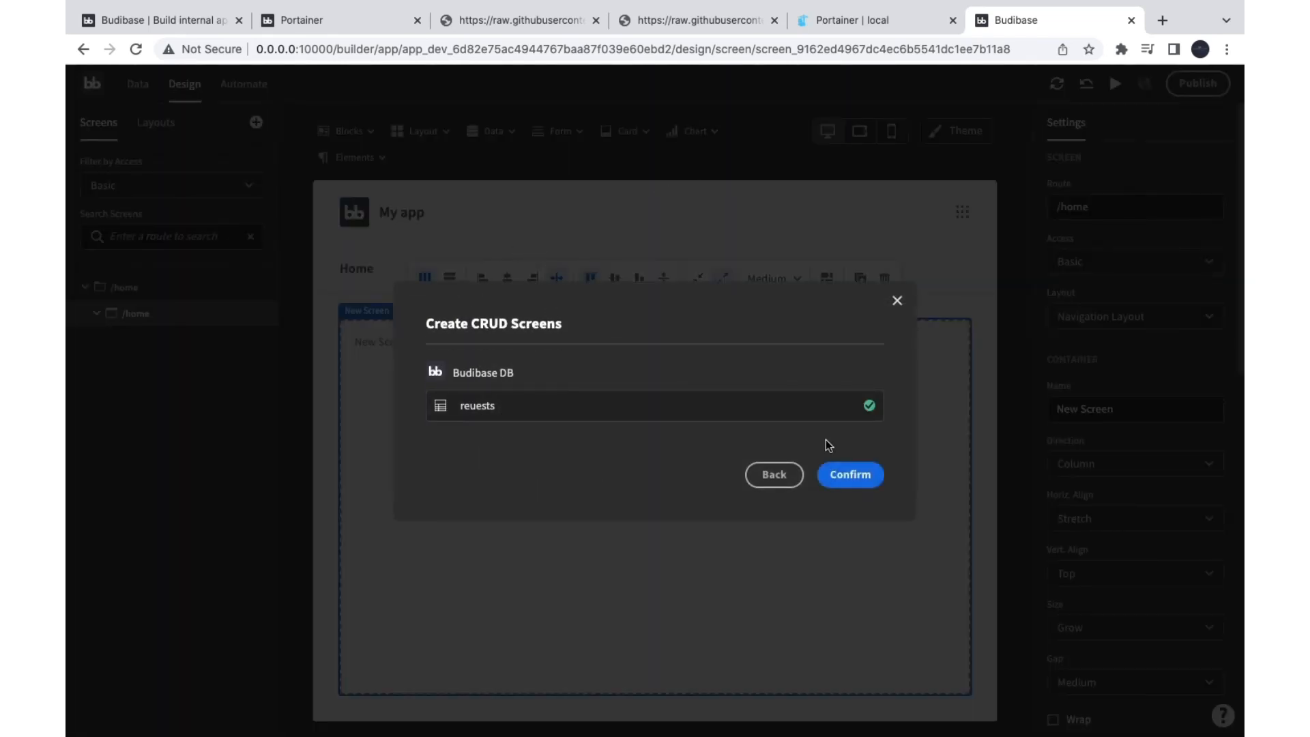
{"action": "left_click", "coordinate": [851, 475]}
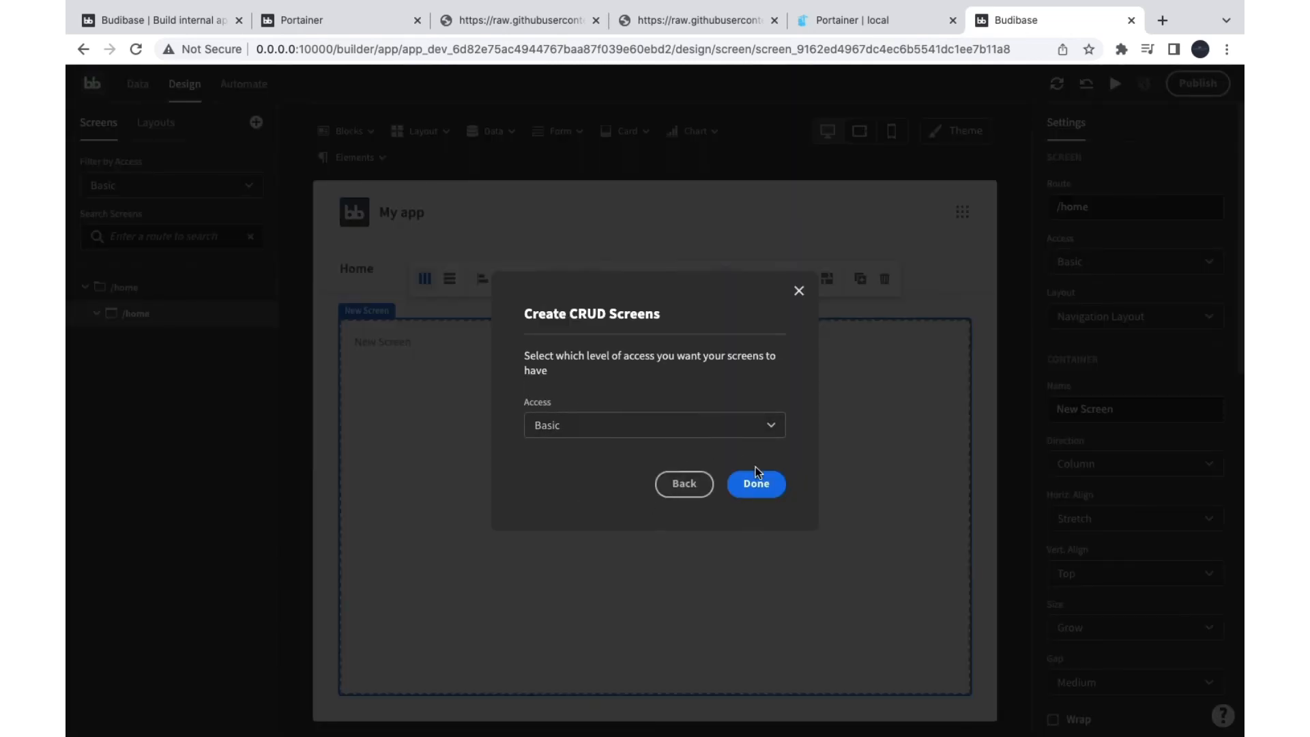
Step: Generate the screens with Public access and view the new reuests list screen
{"action": "left_click", "coordinate": [654, 427]}
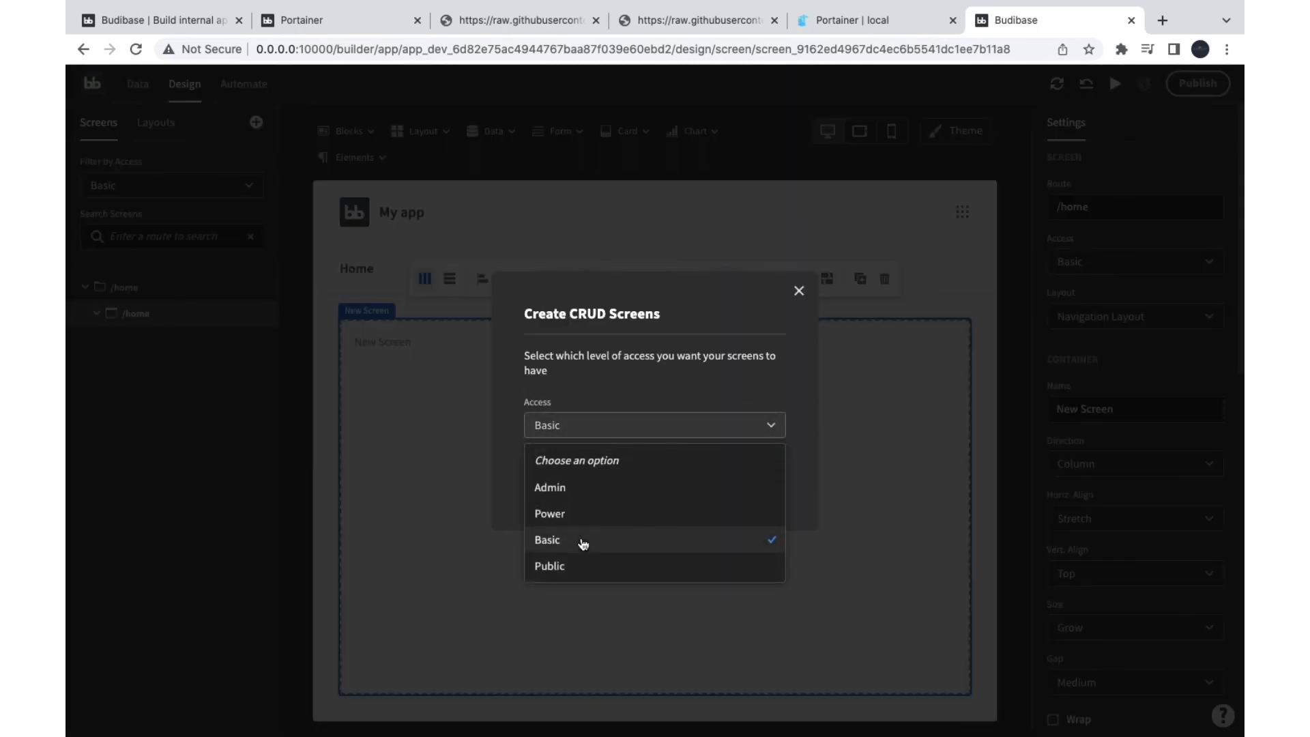
{"action": "left_click", "coordinate": [578, 565]}
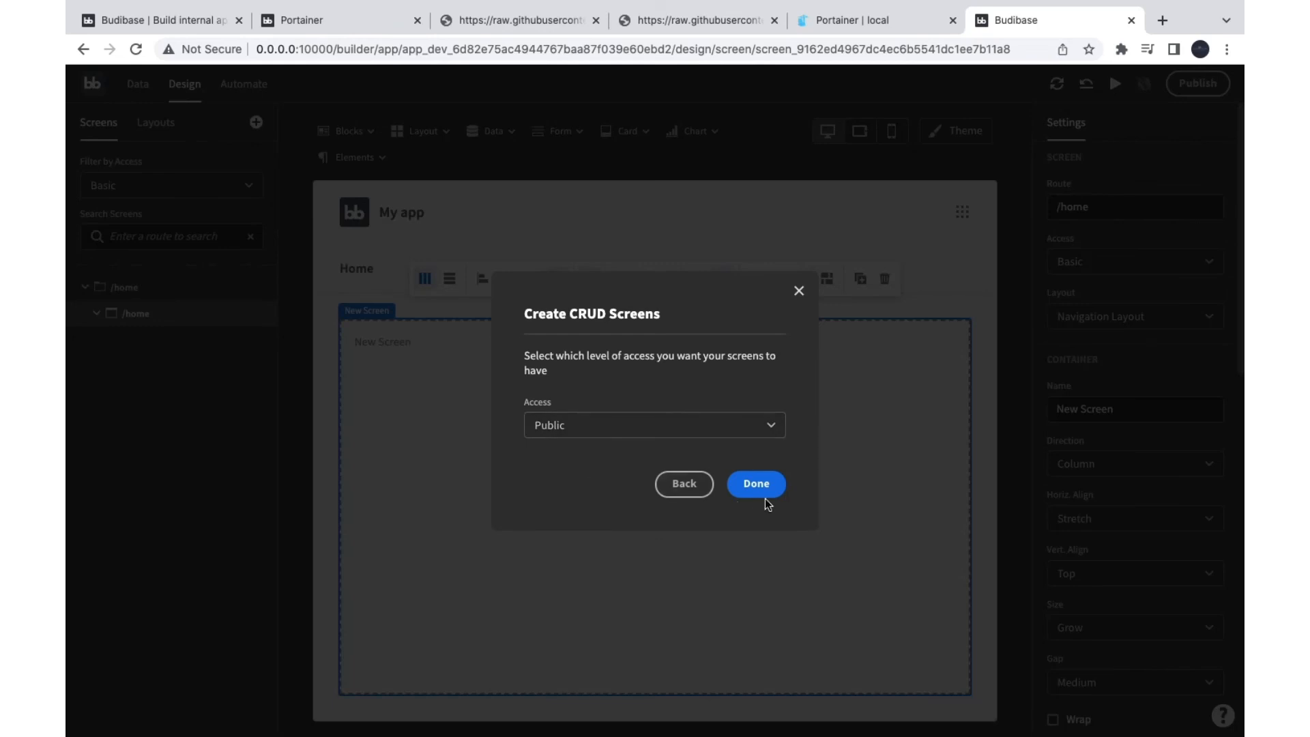
{"action": "left_click", "coordinate": [755, 486]}
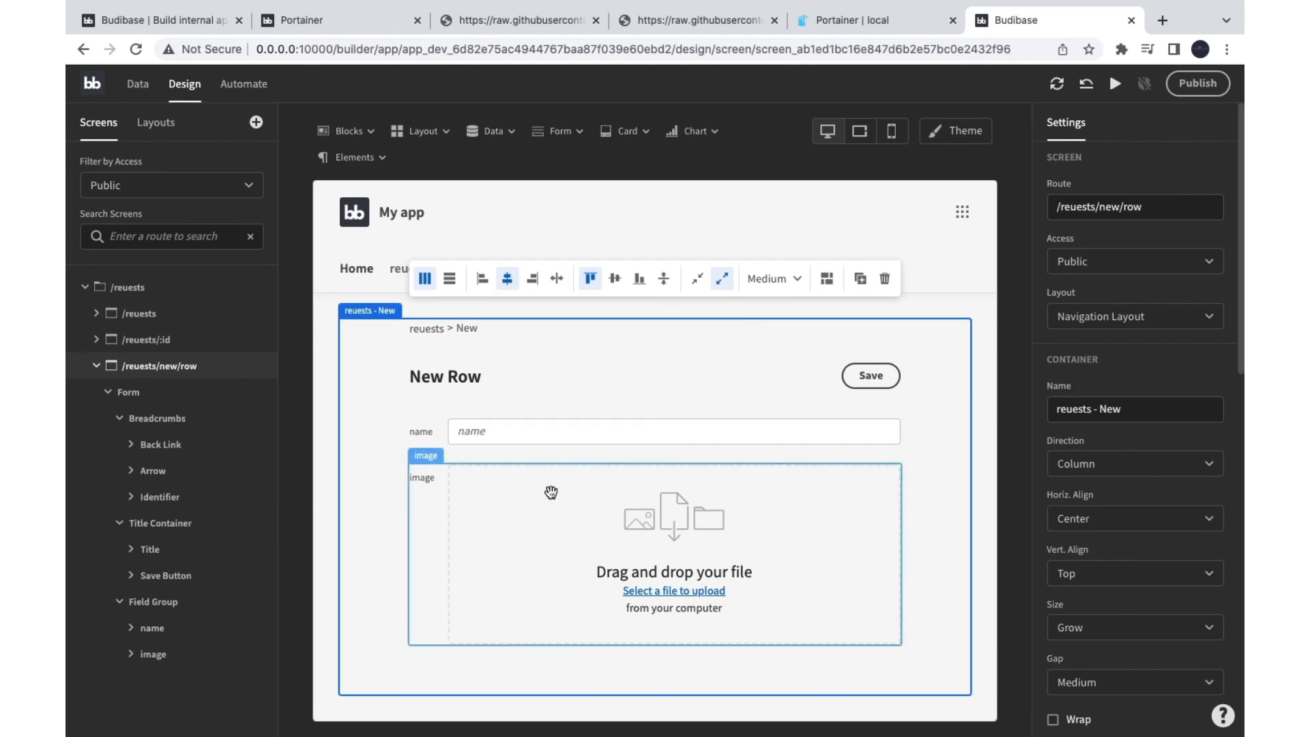
{"action": "left_click", "coordinate": [152, 313]}
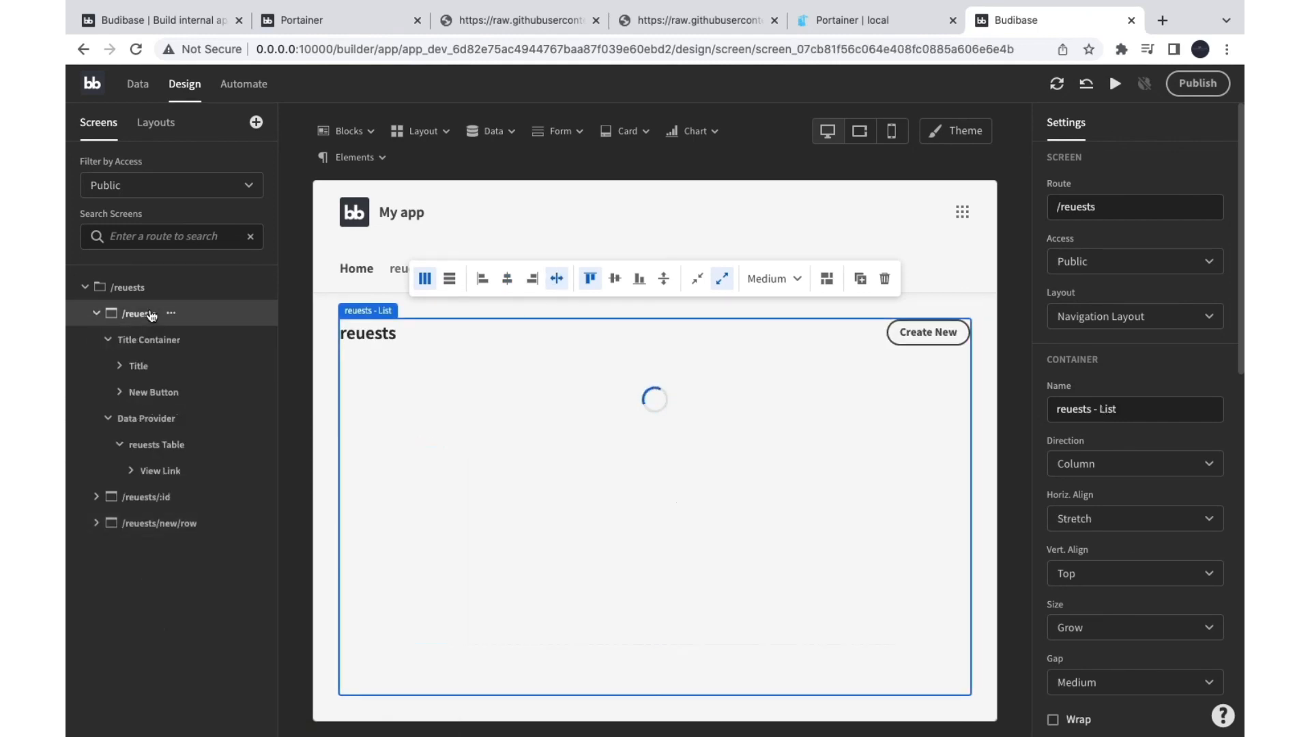